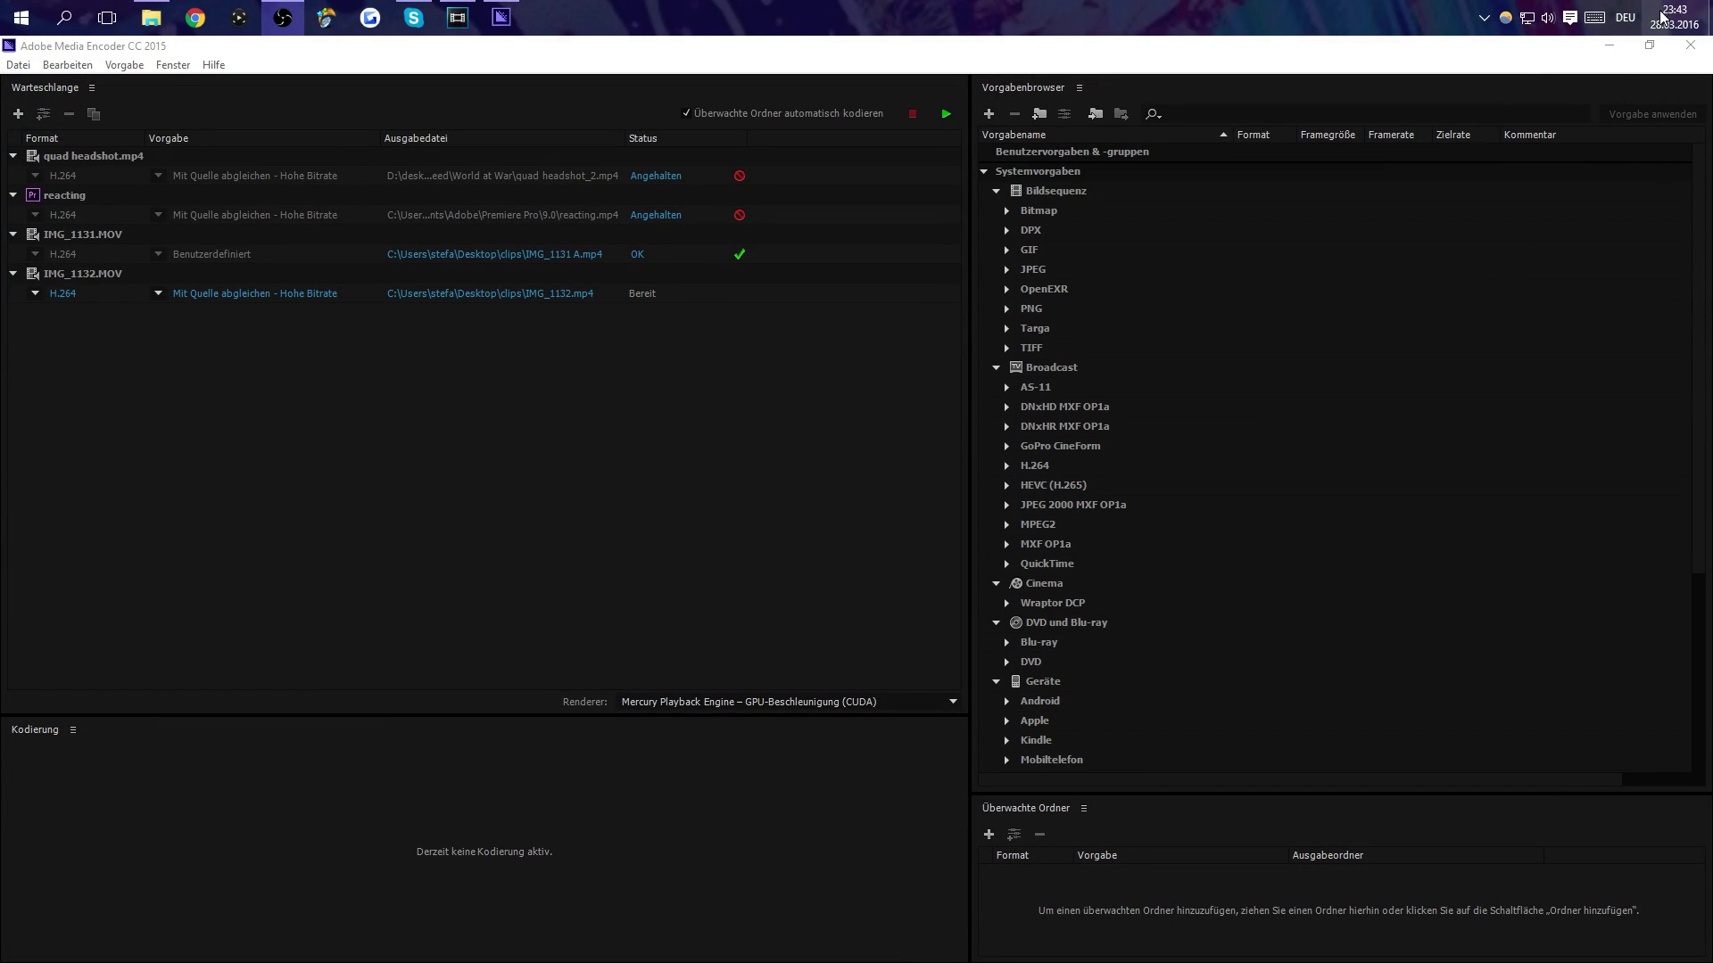
Step: Minimize Media Encoder and restore the Vegas Pro untitled project window from the taskbar
{"action": "left_click", "coordinate": [1611, 44]}
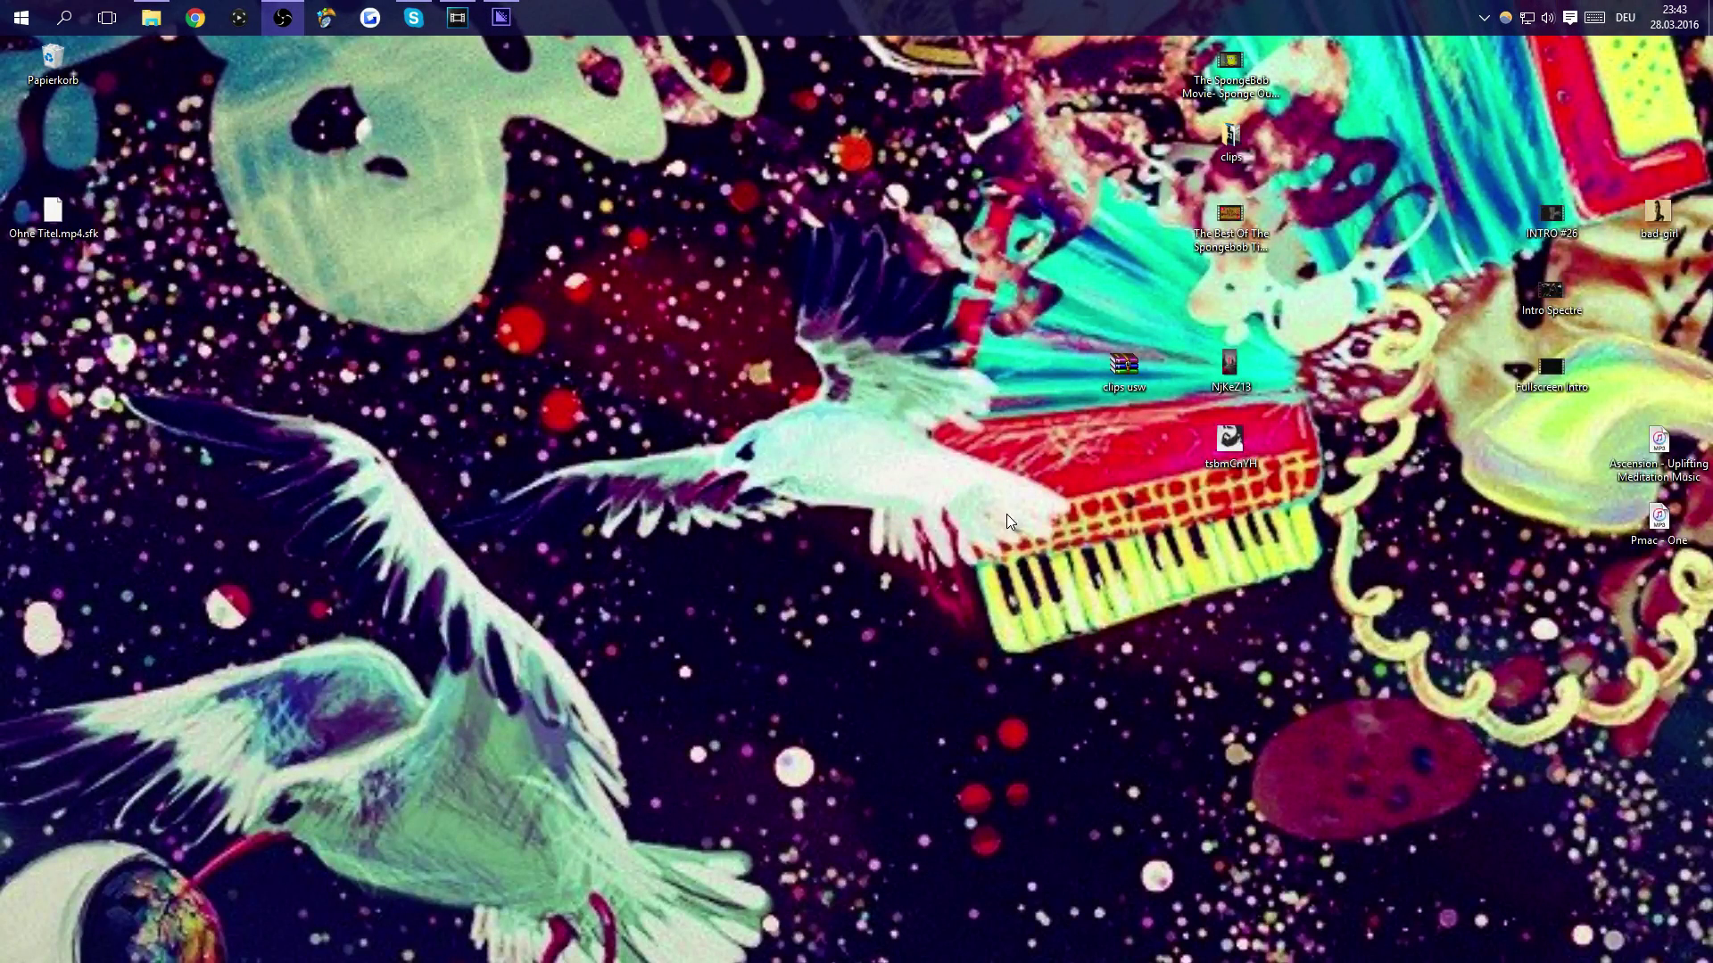
{"action": "left_click", "coordinate": [457, 17]}
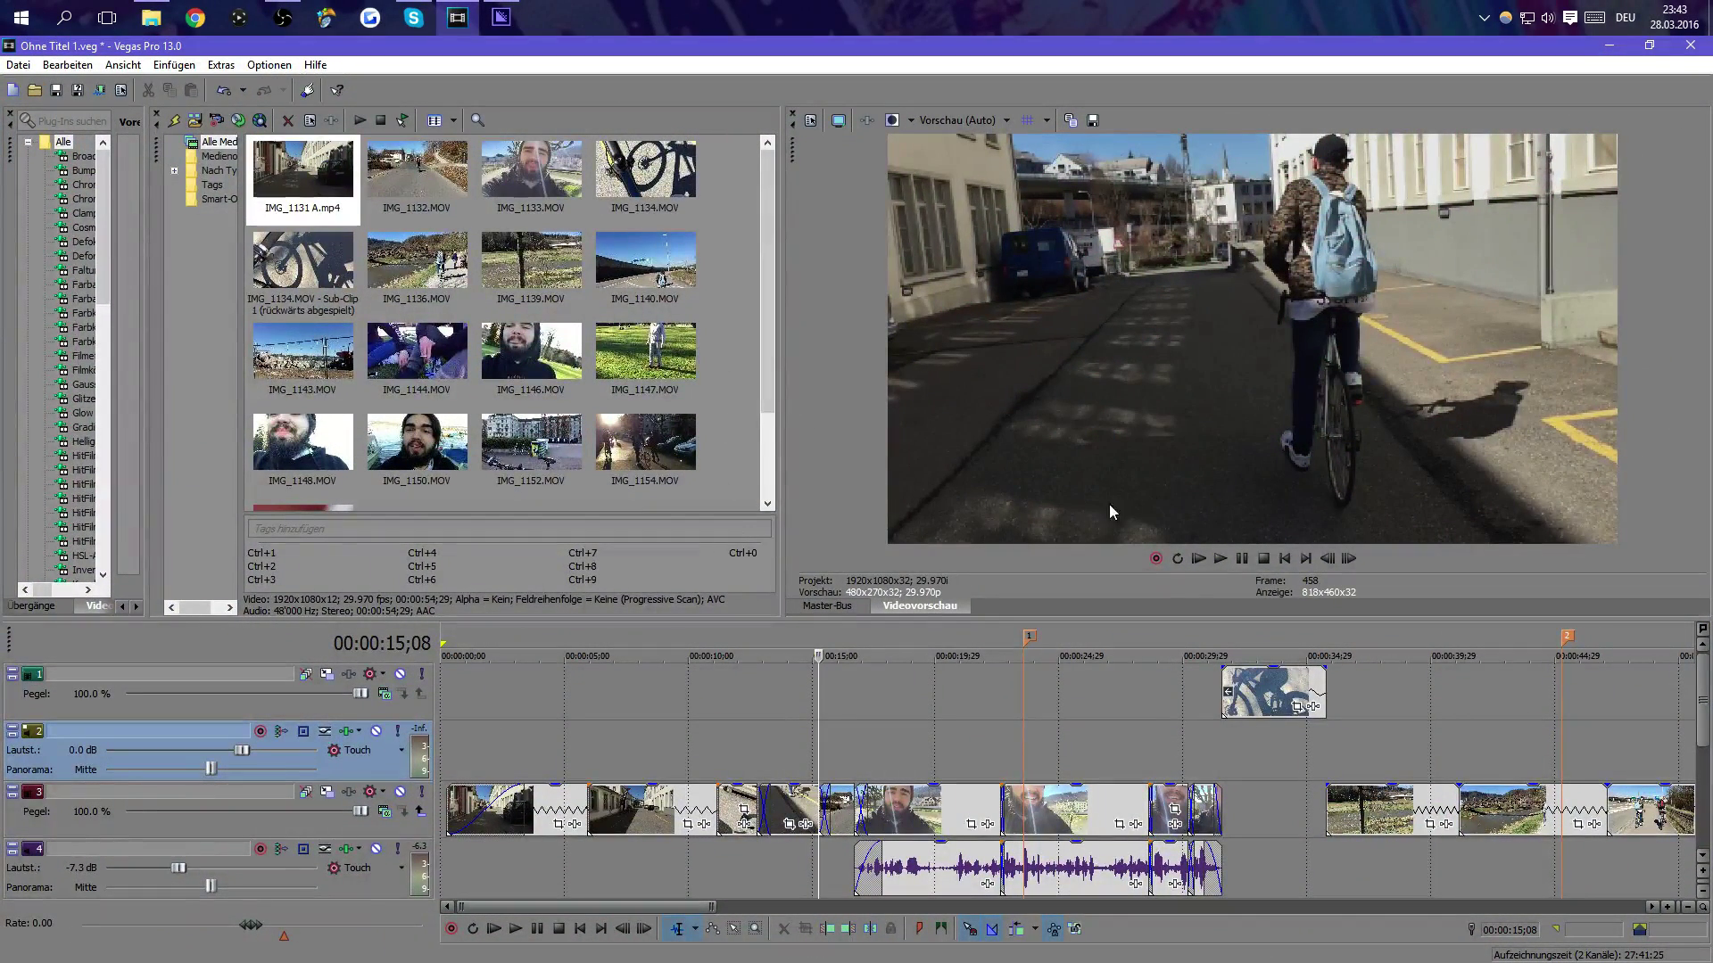
{"action": "left_click", "coordinate": [844, 715]}
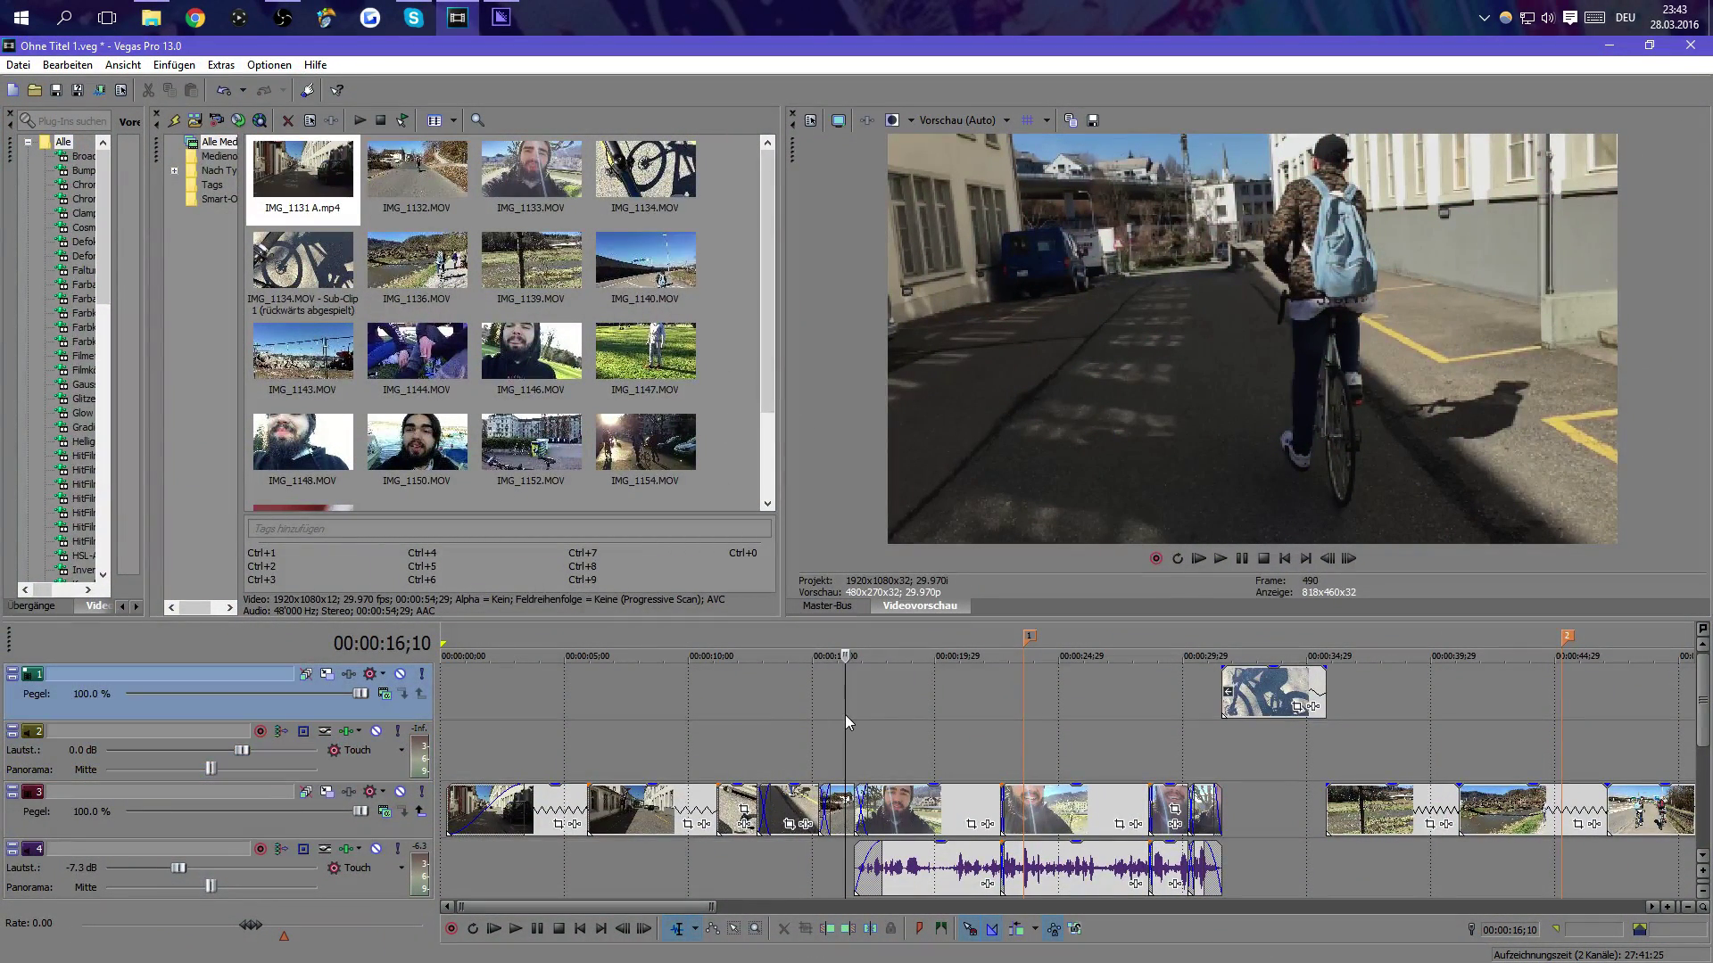
{"action": "mouse_move", "coordinate": [835, 700]}
{"action": "left_mouse_down"}
{"action": "mouse_move", "coordinate": [682, 710]}
{"action": "mouse_move", "coordinate": [864, 703]}
{"action": "mouse_move", "coordinate": [820, 710]}
{"action": "left_mouse_up"}
{"action": "left_click", "coordinate": [866, 708]}
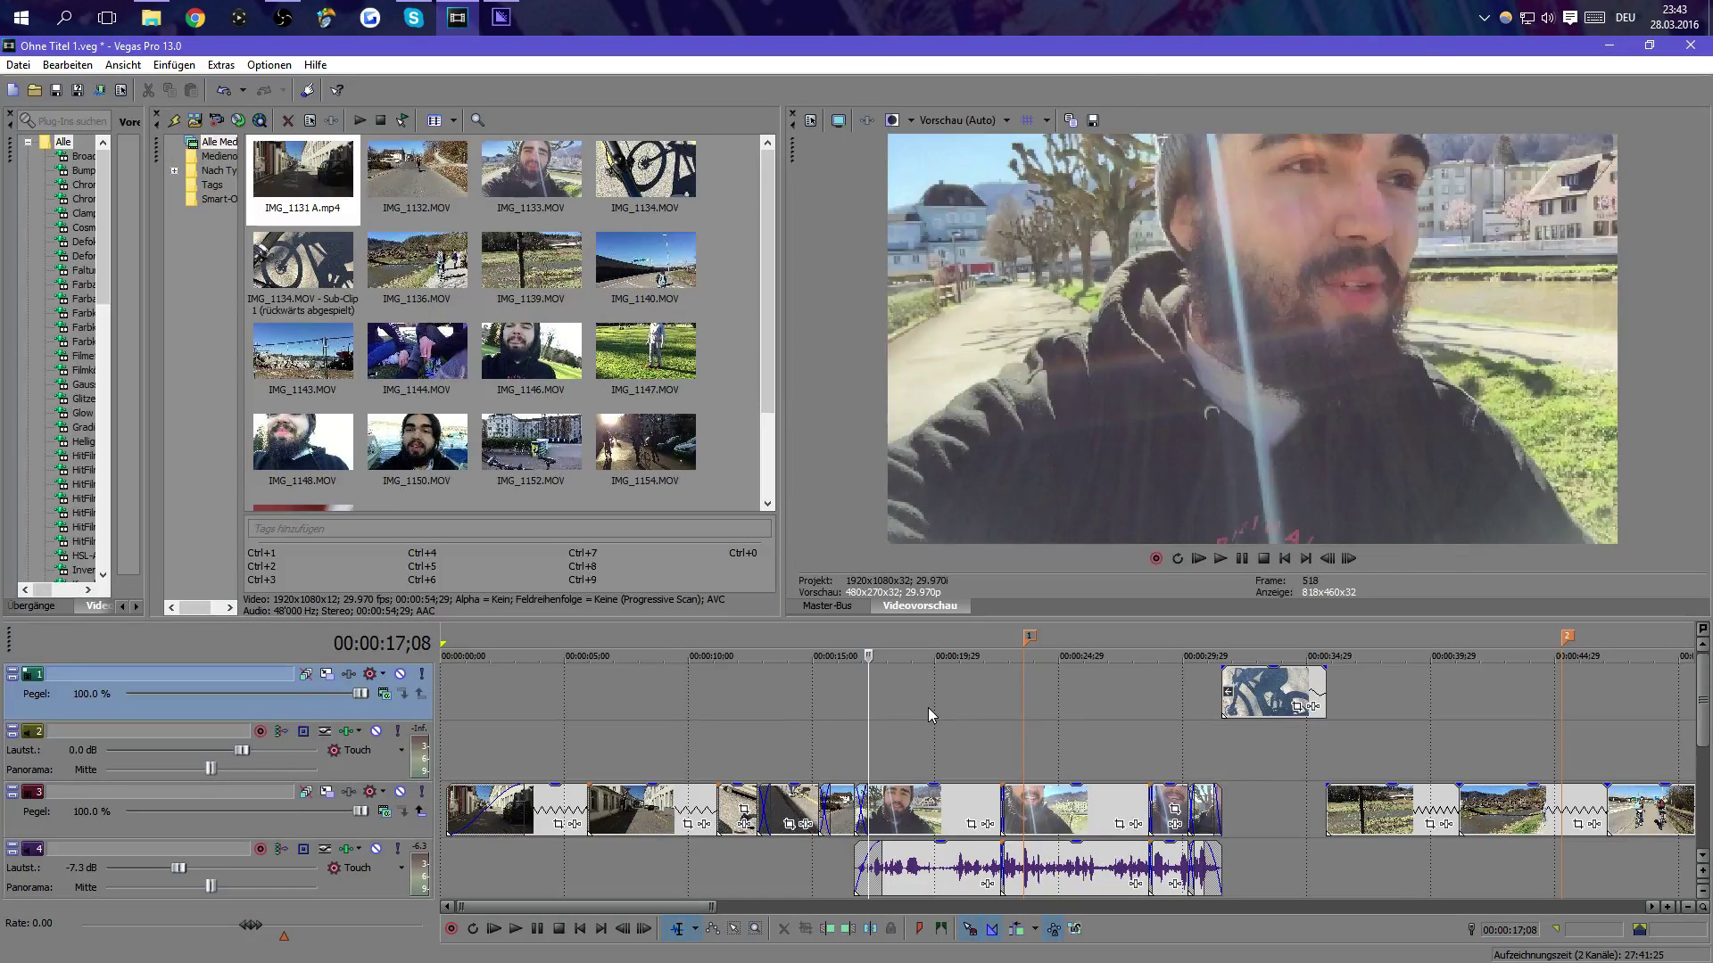
{"action": "left_click", "coordinate": [917, 708]}
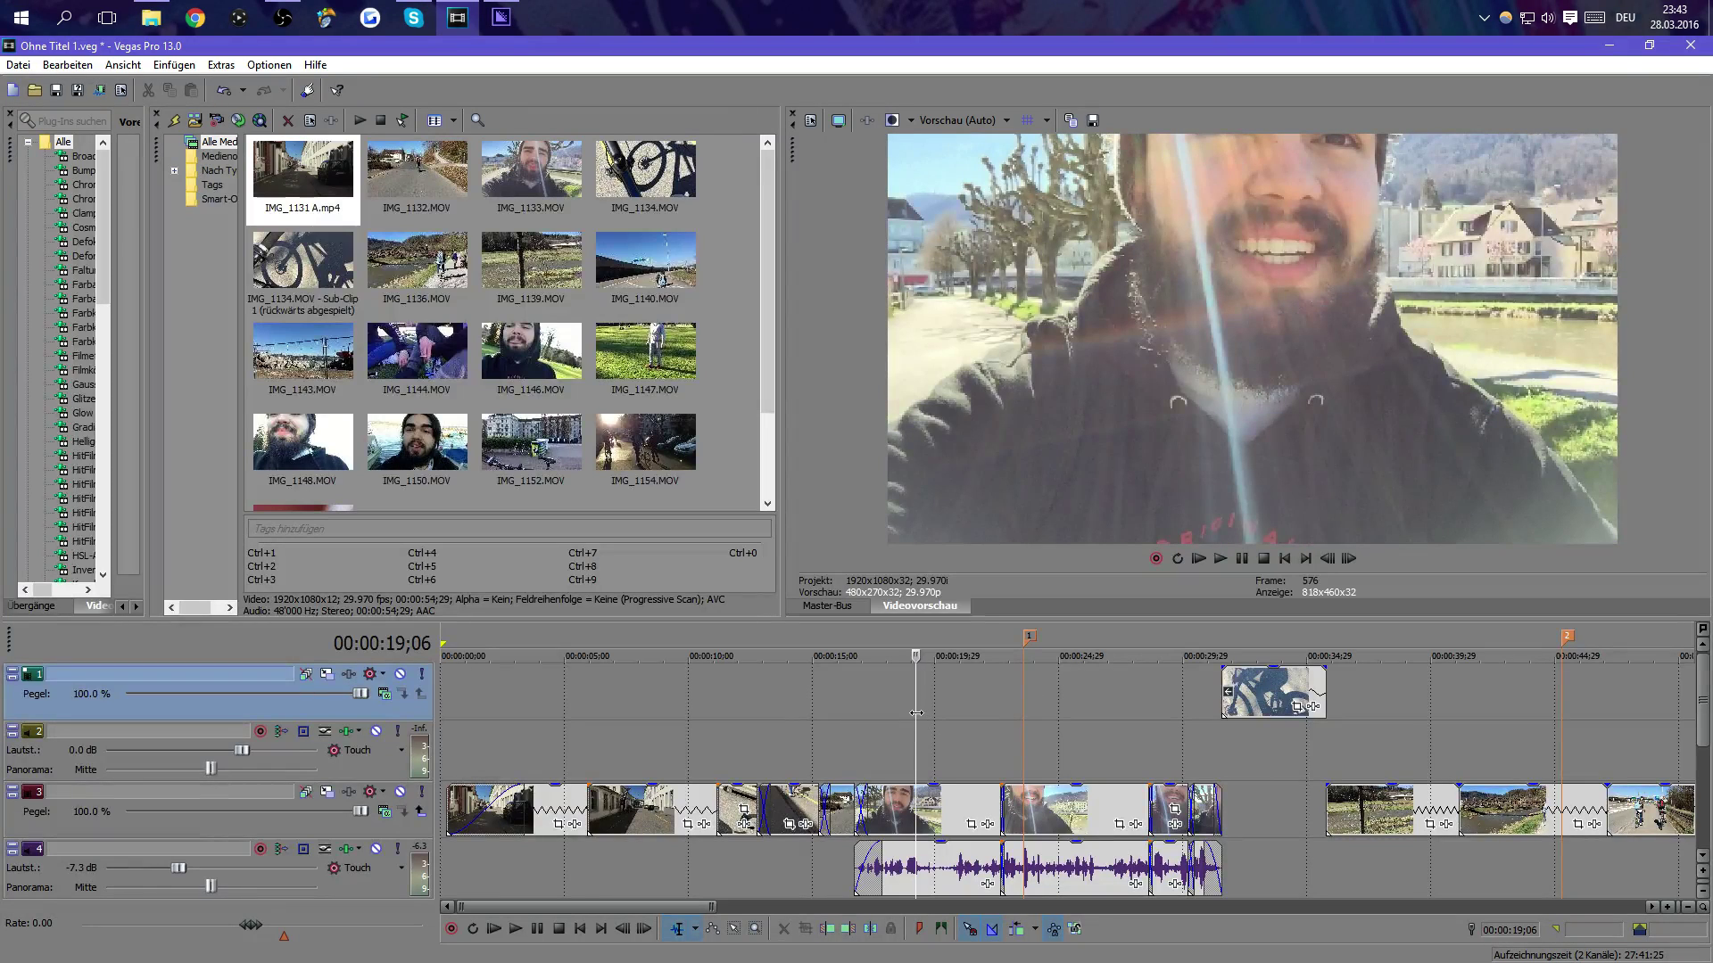
{"action": "left_click_drag", "start_coordinate": [916, 712], "coordinate": [856, 713]}
{"action": "scroll", "coordinate": [950, 724], "scroll_direction": "down", "scroll_amount": 3}
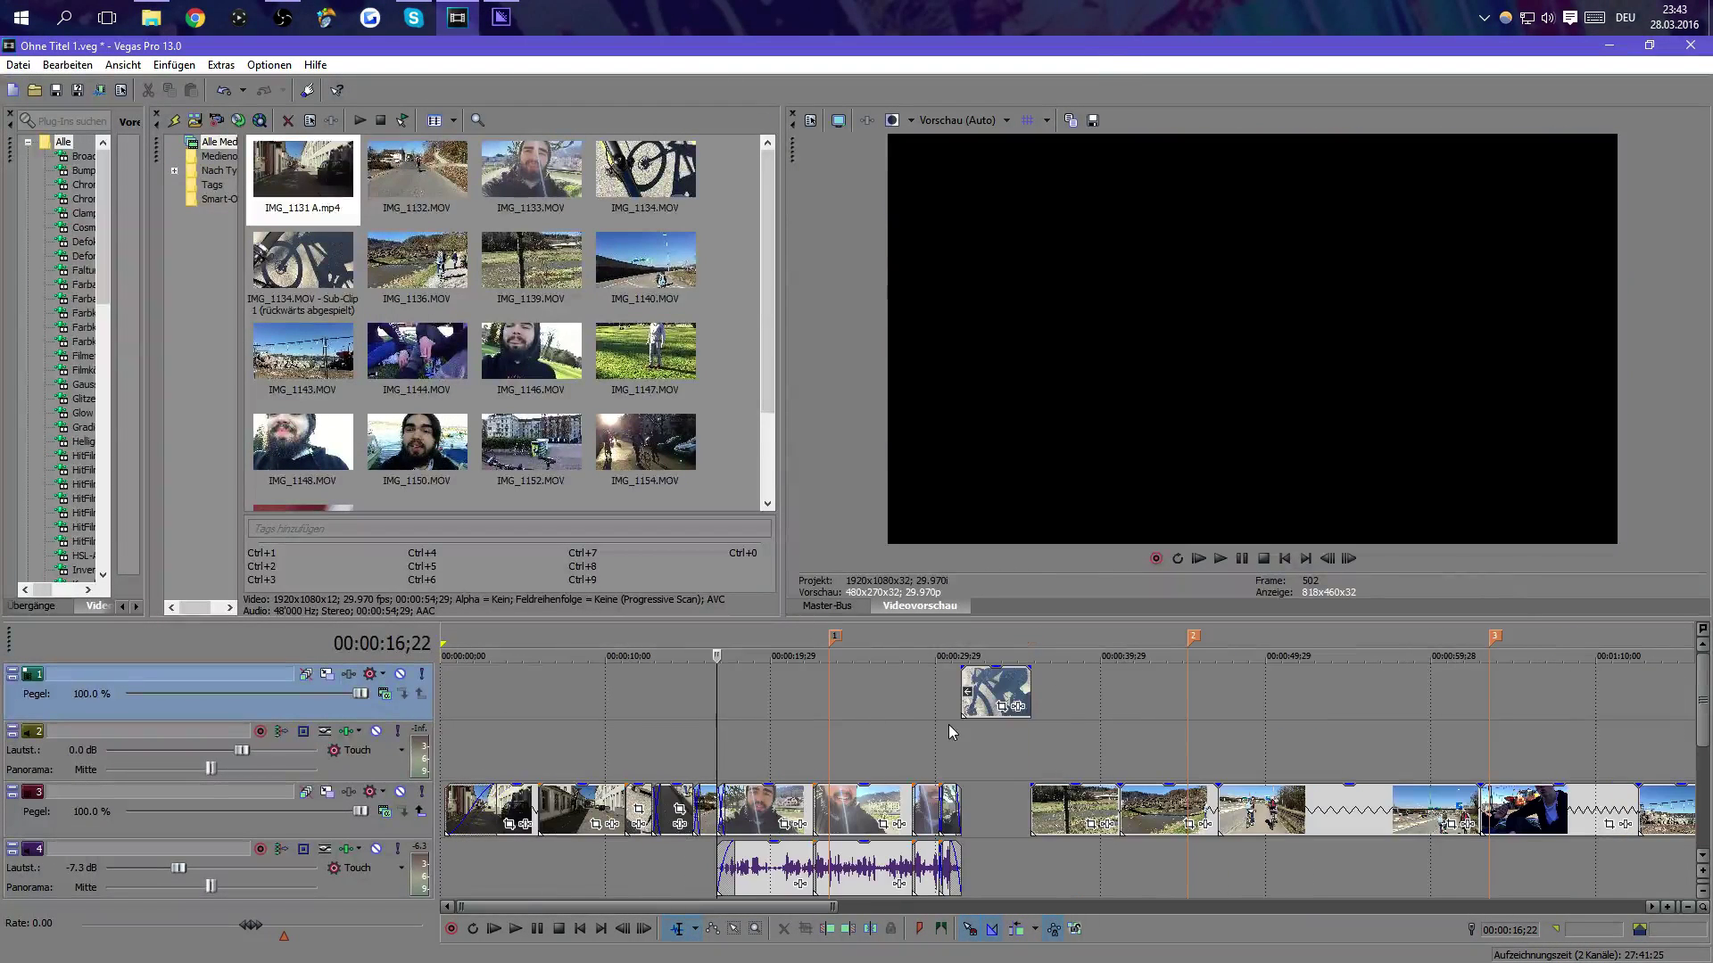
{"action": "left_click", "coordinate": [790, 721]}
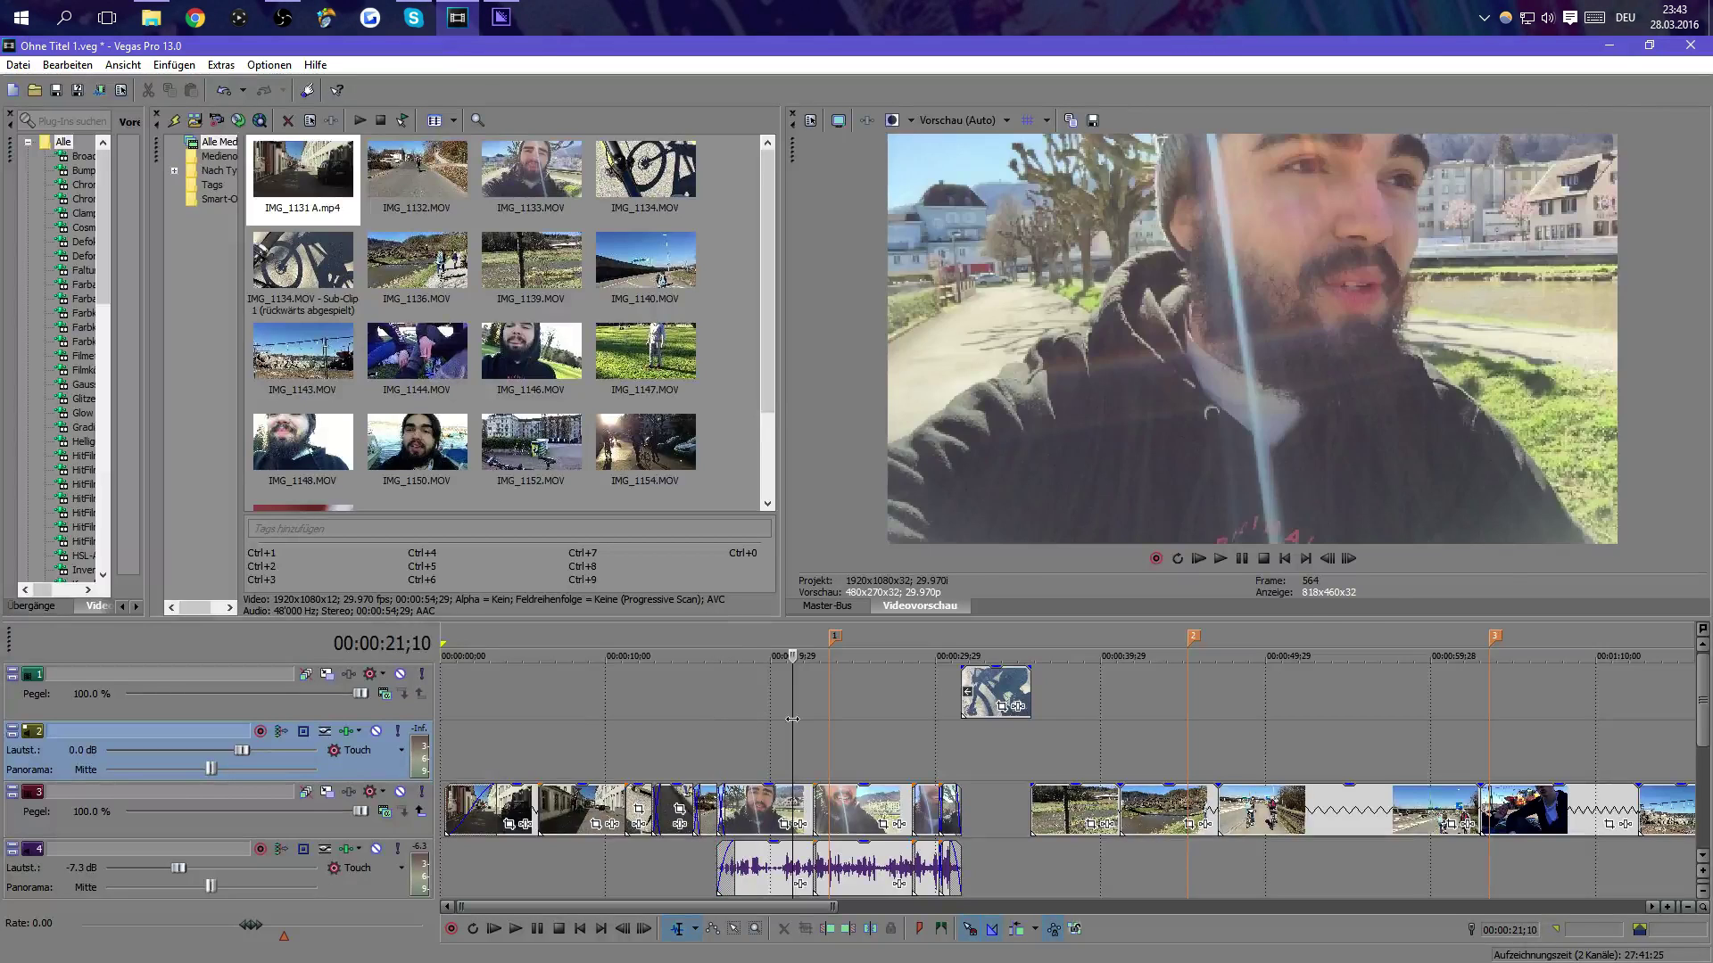
{"action": "left_click_drag", "start_coordinate": [792, 719], "coordinate": [887, 728]}
{"action": "left_click", "coordinate": [879, 720]}
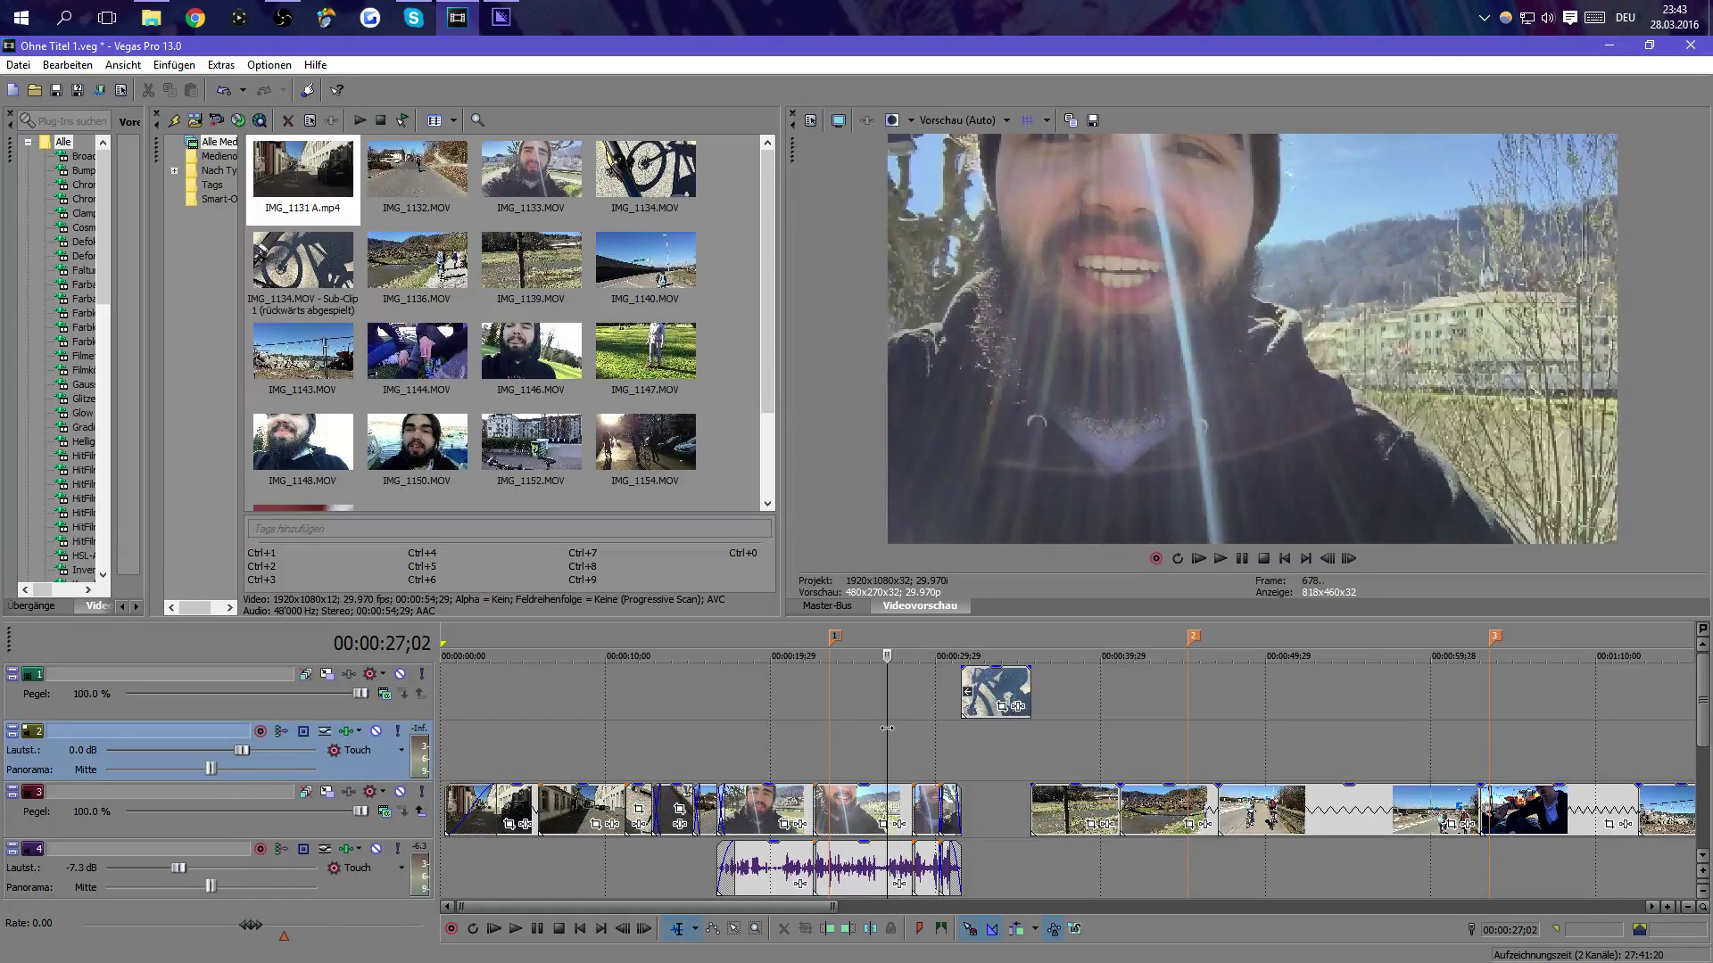
{"action": "left_click", "coordinate": [918, 730]}
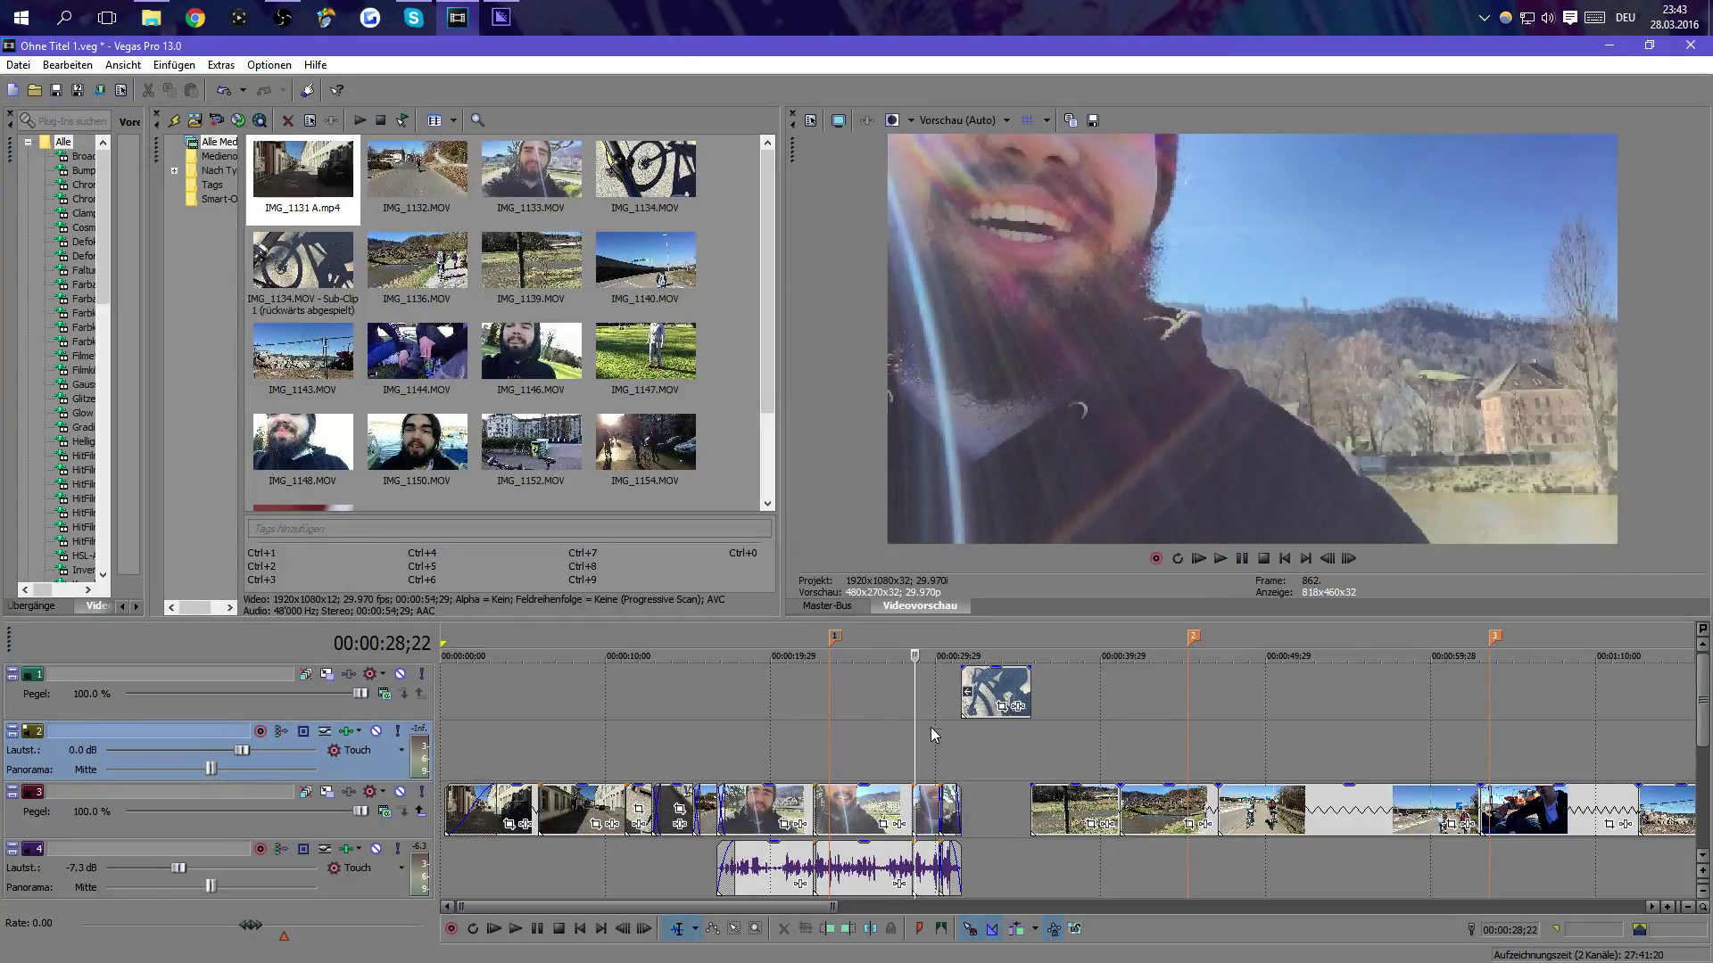
{"action": "left_click", "coordinate": [929, 726]}
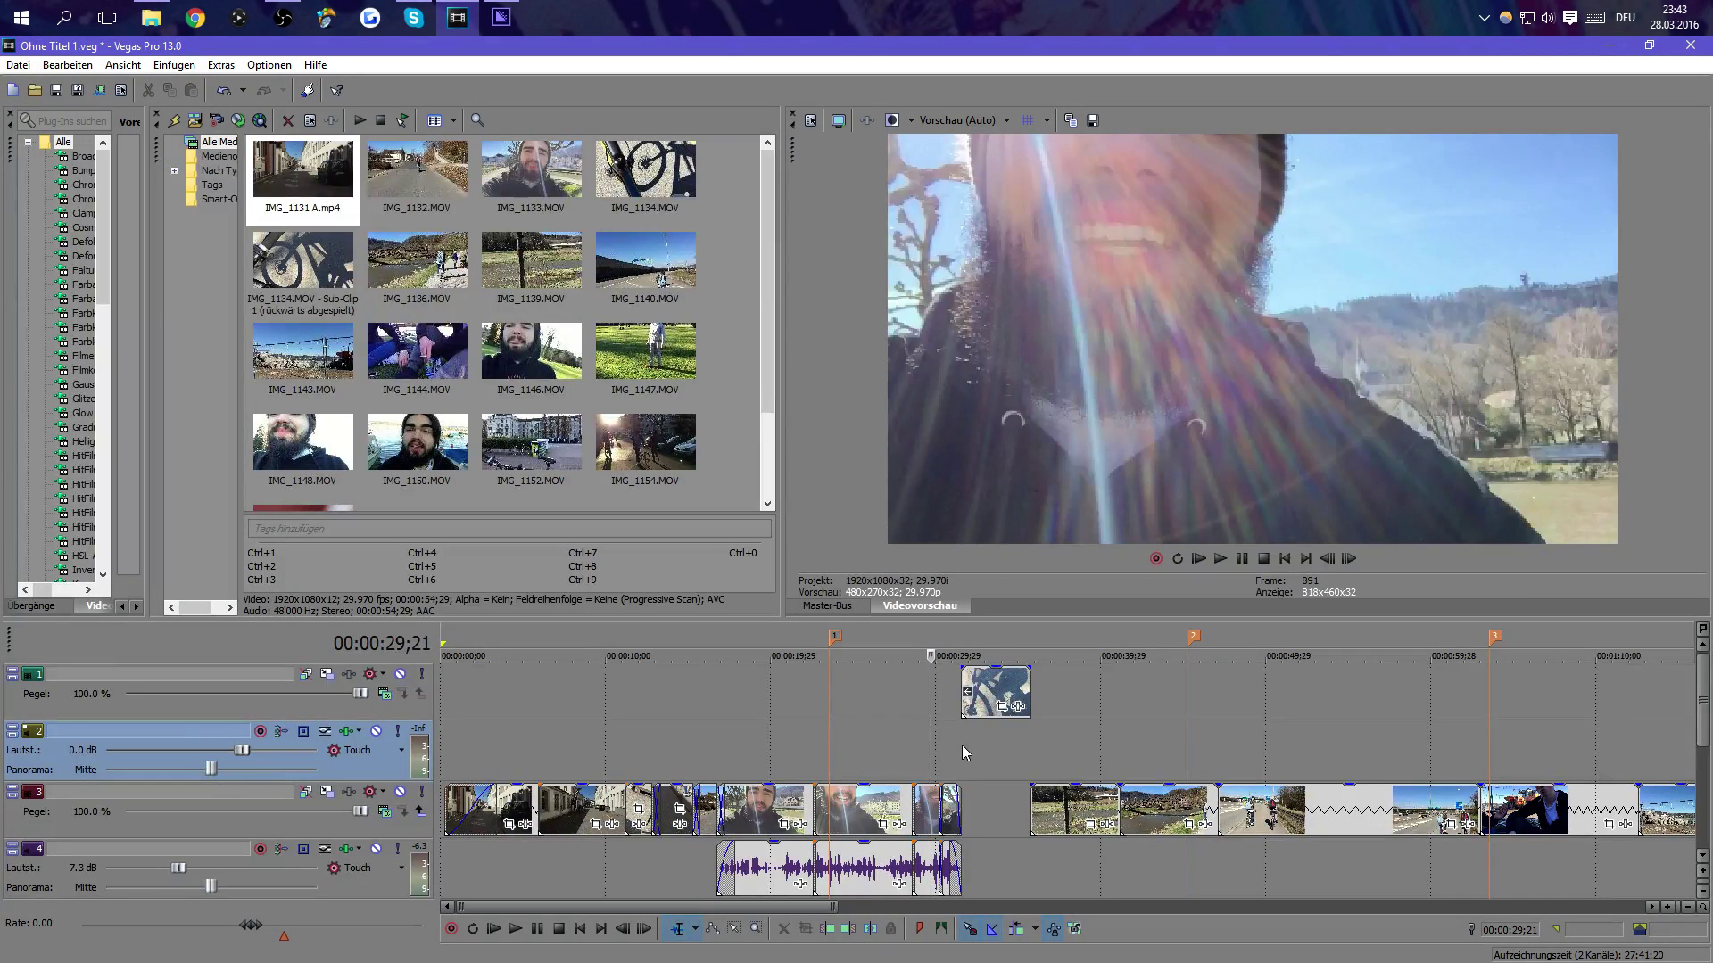
{"action": "left_click", "coordinate": [953, 739]}
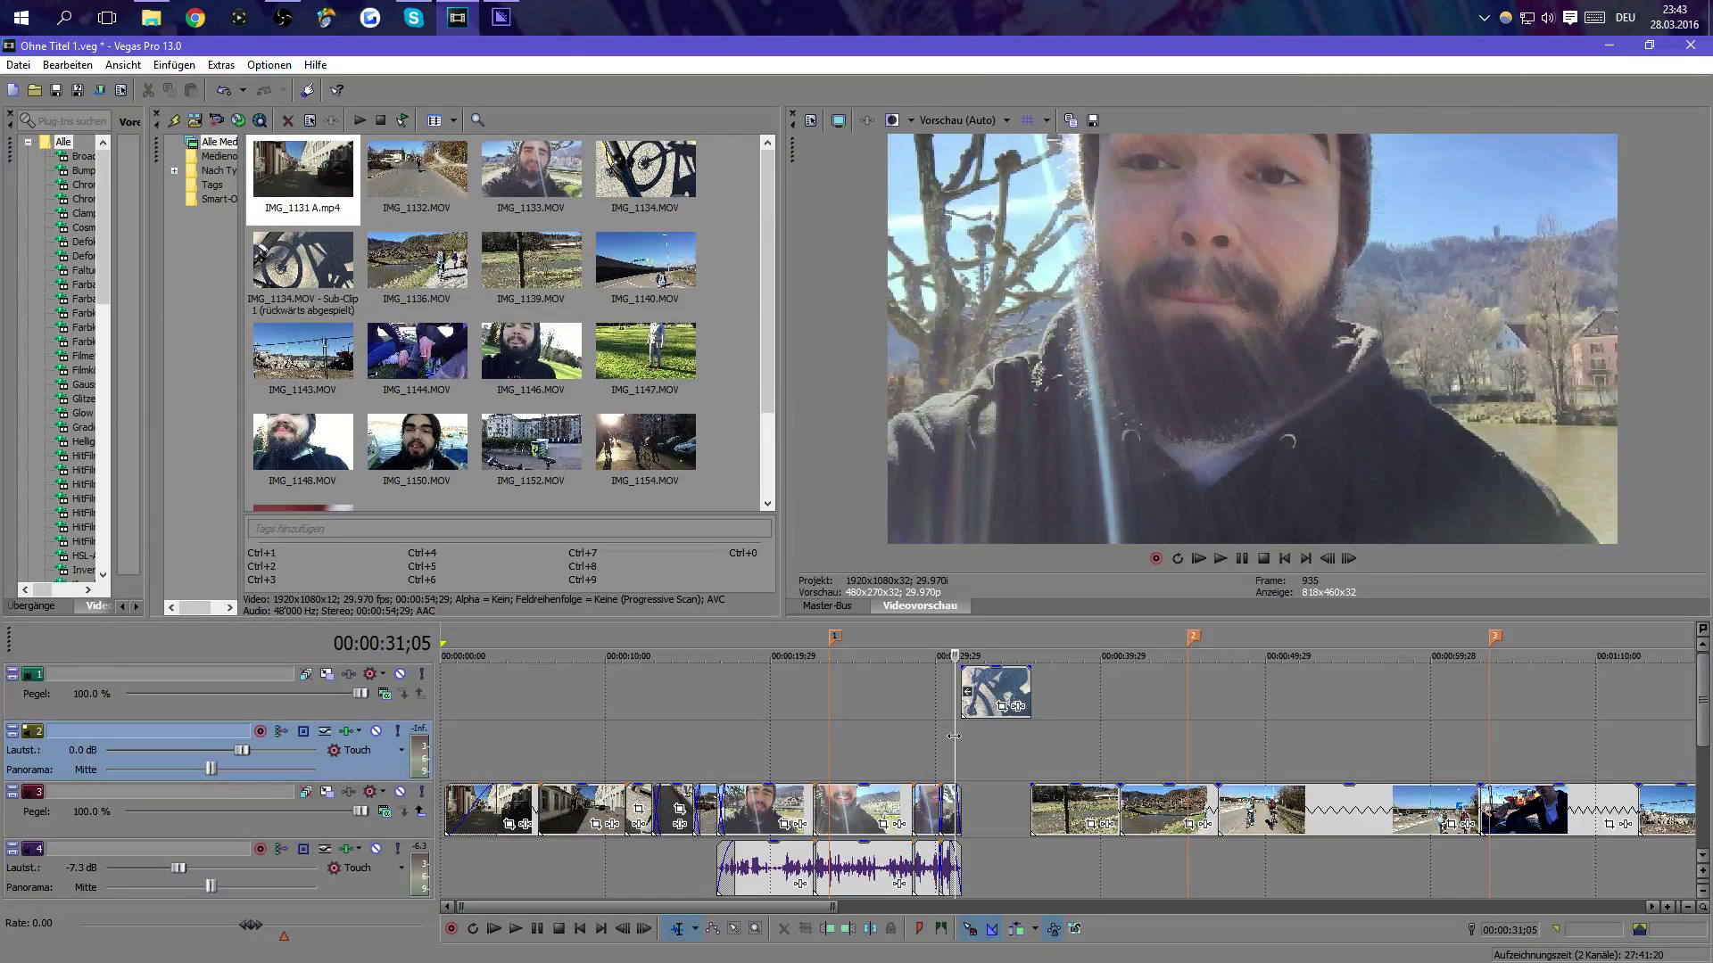
{"action": "left_click_drag", "start_coordinate": [953, 737], "coordinate": [708, 731]}
{"action": "scroll", "coordinate": [709, 731], "scroll_direction": "up", "scroll_amount": 5}
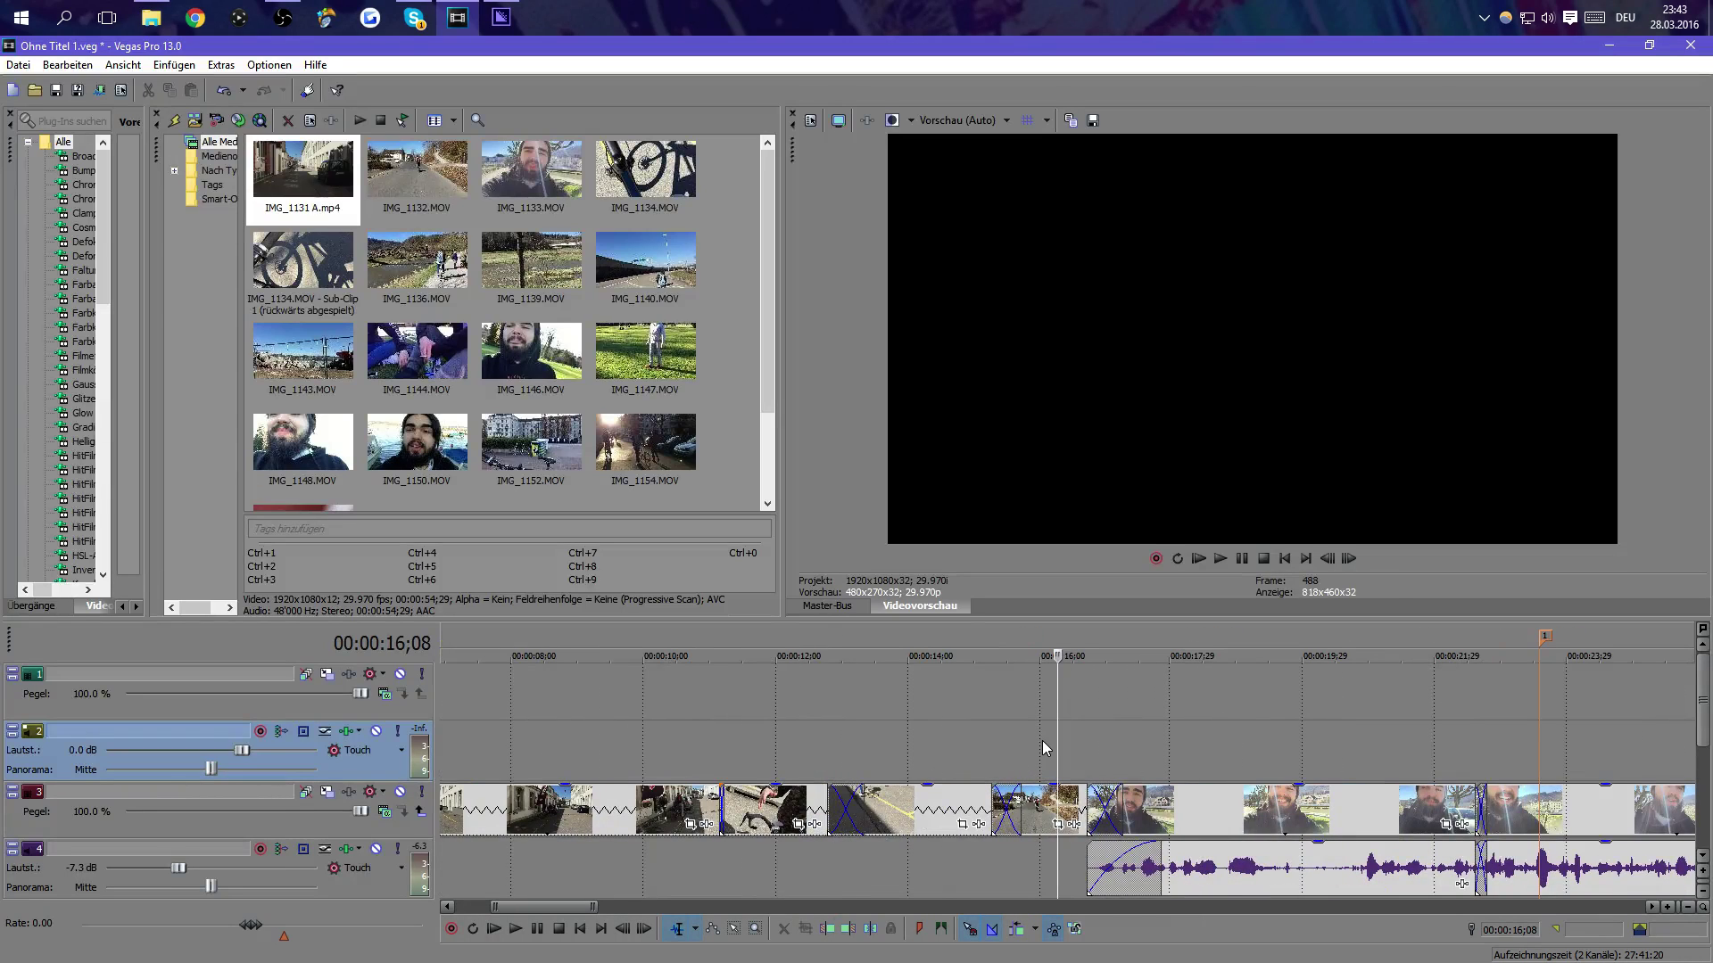
{"action": "mouse_move", "coordinate": [1057, 720]}
{"action": "left_mouse_down"}
{"action": "mouse_move", "coordinate": [947, 721]}
{"action": "mouse_move", "coordinate": [1122, 712]}
{"action": "mouse_move", "coordinate": [1087, 712]}
{"action": "left_mouse_up"}
{"action": "scroll", "coordinate": [1149, 694], "scroll_direction": "down", "scroll_amount": 5}
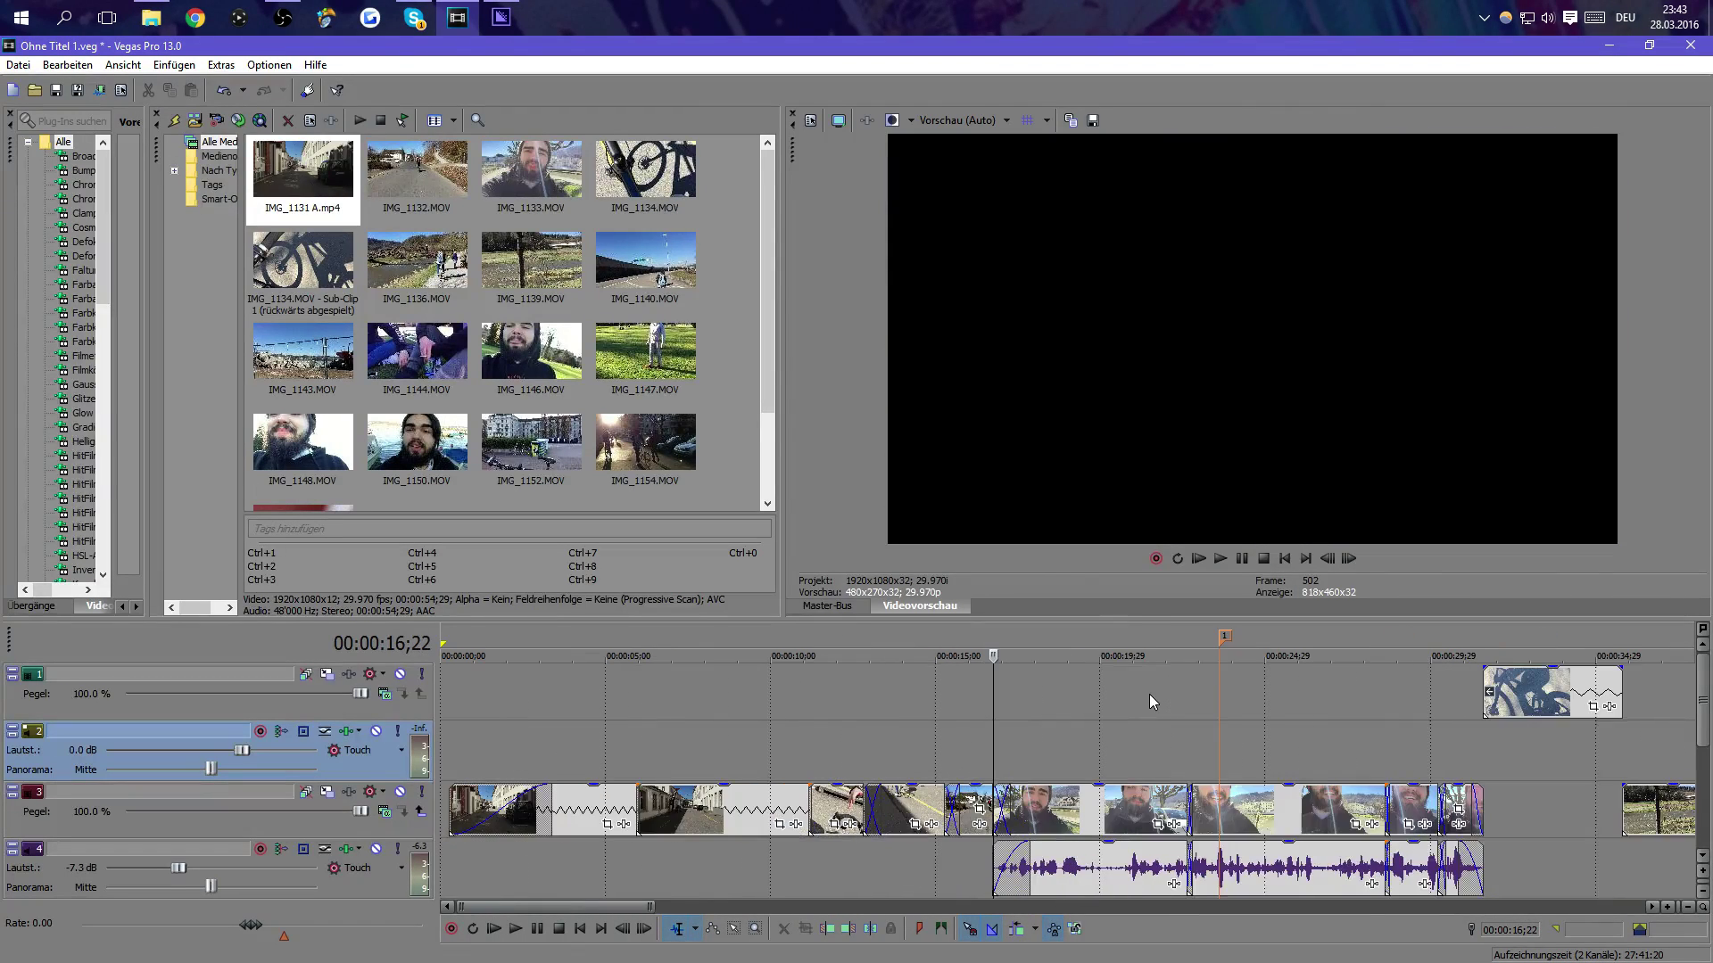
{"action": "scroll", "coordinate": [1149, 694], "scroll_direction": "down", "scroll_amount": 3}
{"action": "left_click", "coordinate": [942, 729]}
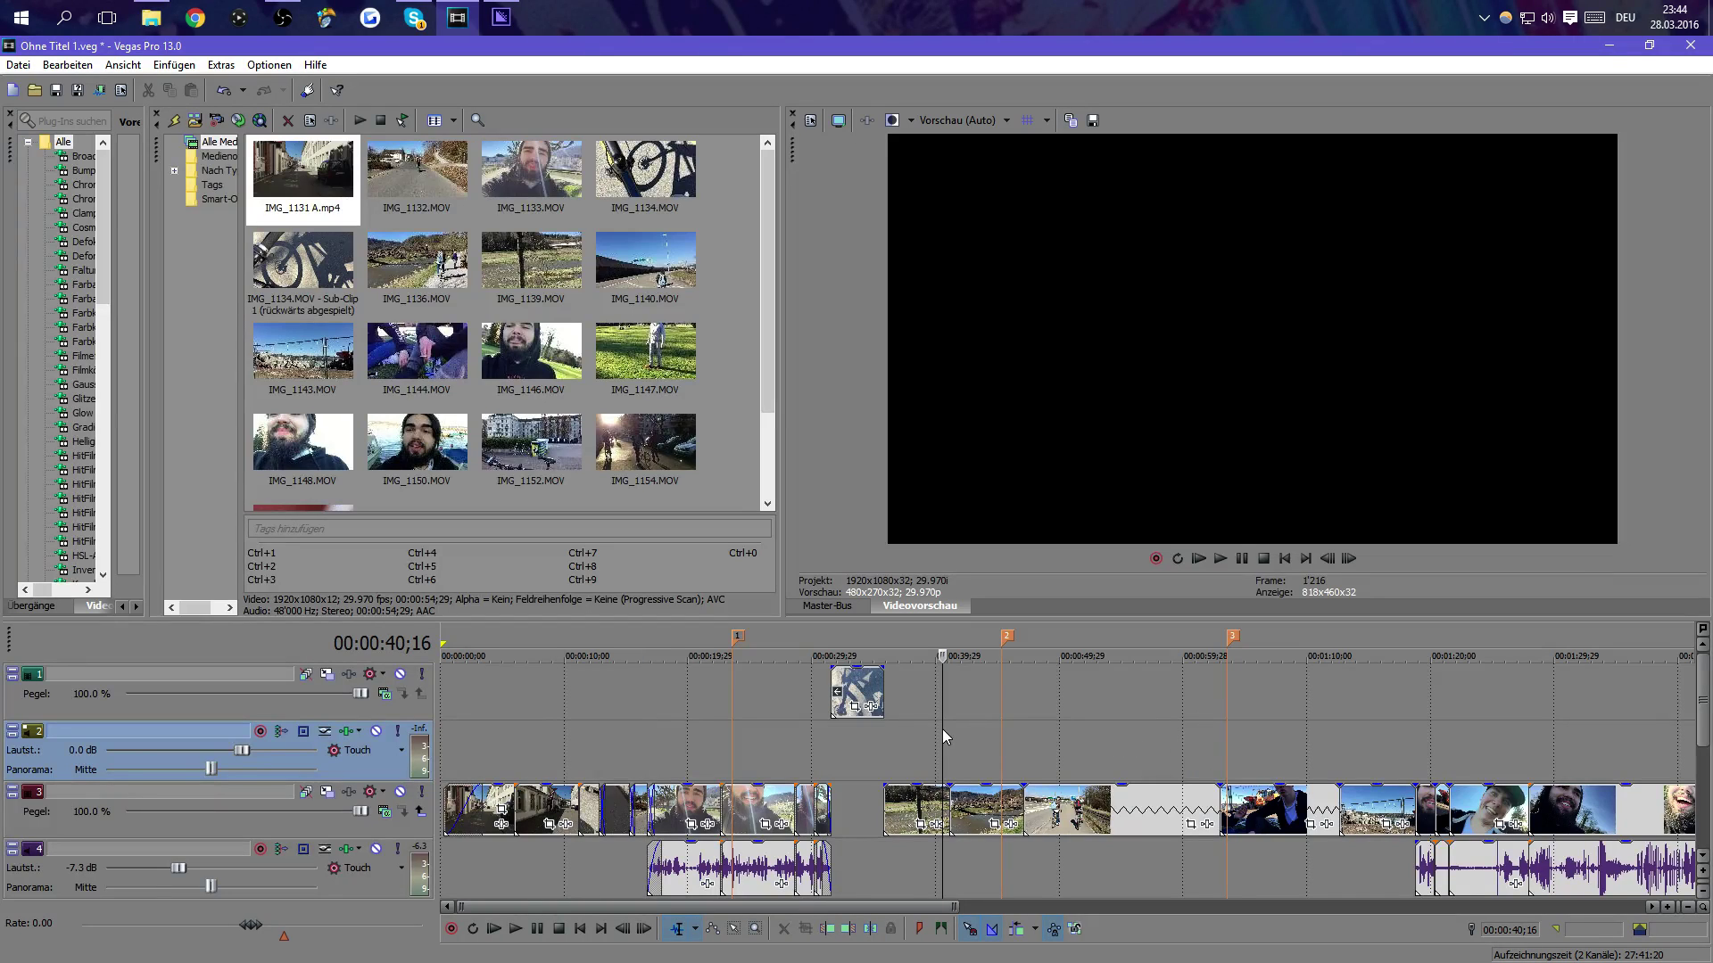
{"action": "left_click_drag", "start_coordinate": [942, 731], "coordinate": [1110, 728]}
{"action": "scroll", "coordinate": [965, 716], "scroll_direction": "down", "scroll_amount": 2}
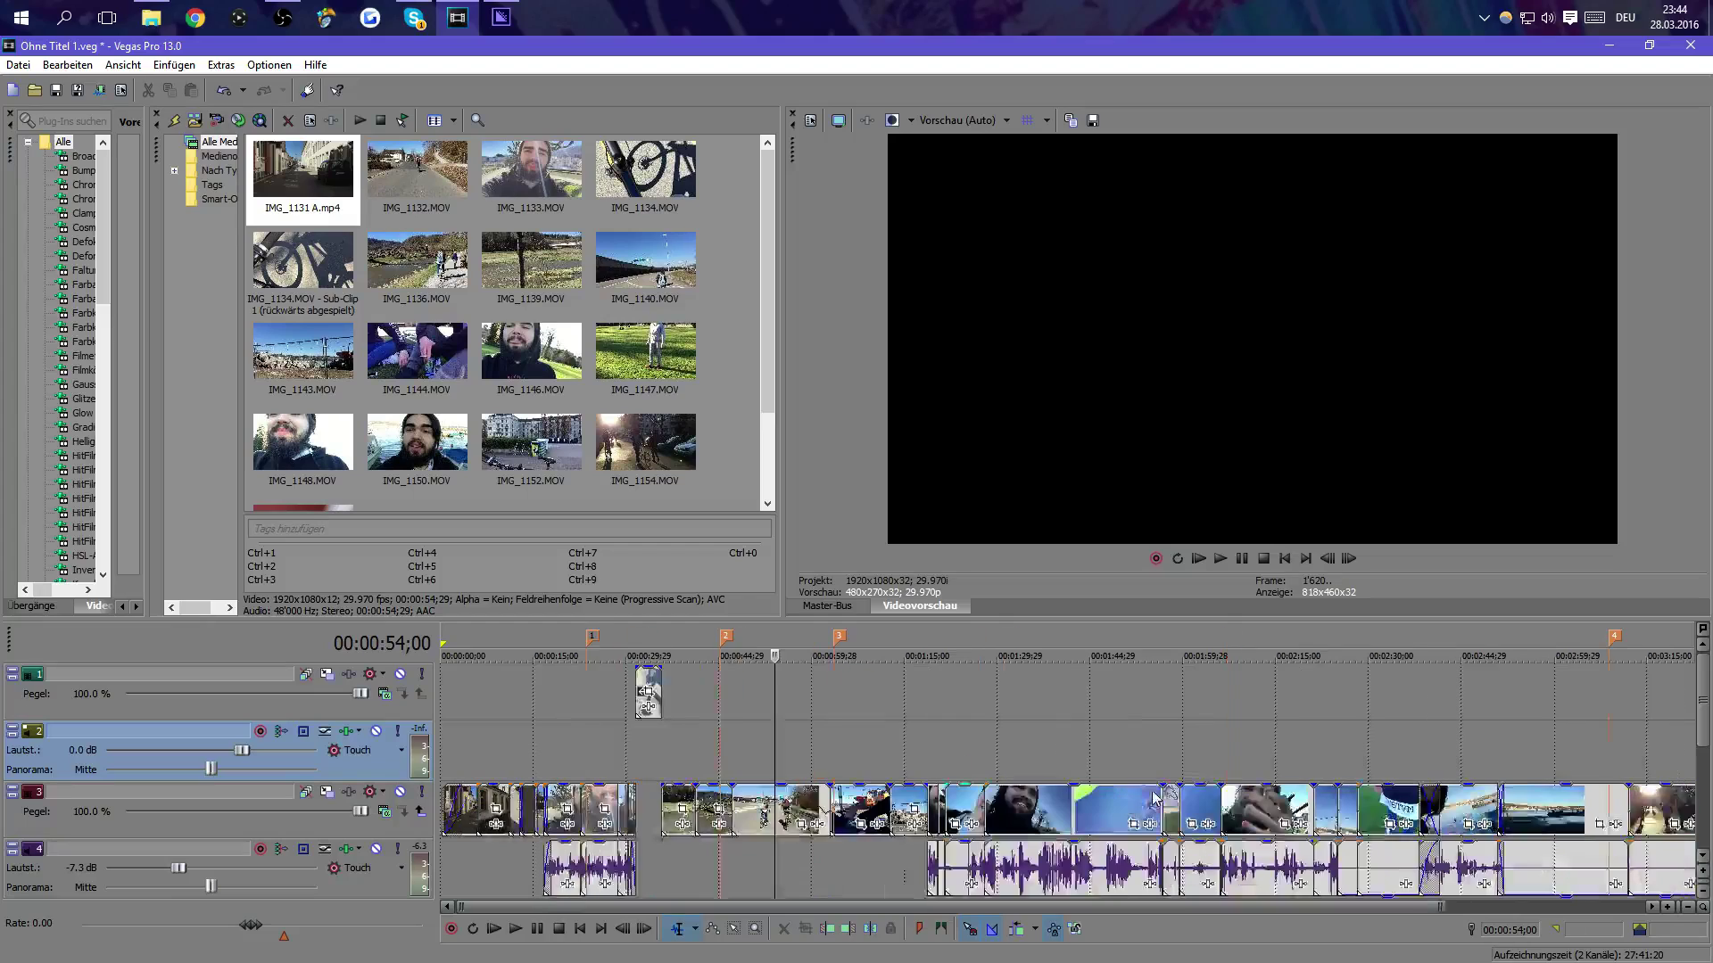
{"action": "left_click", "coordinate": [854, 737]}
{"action": "left_click", "coordinate": [906, 724]}
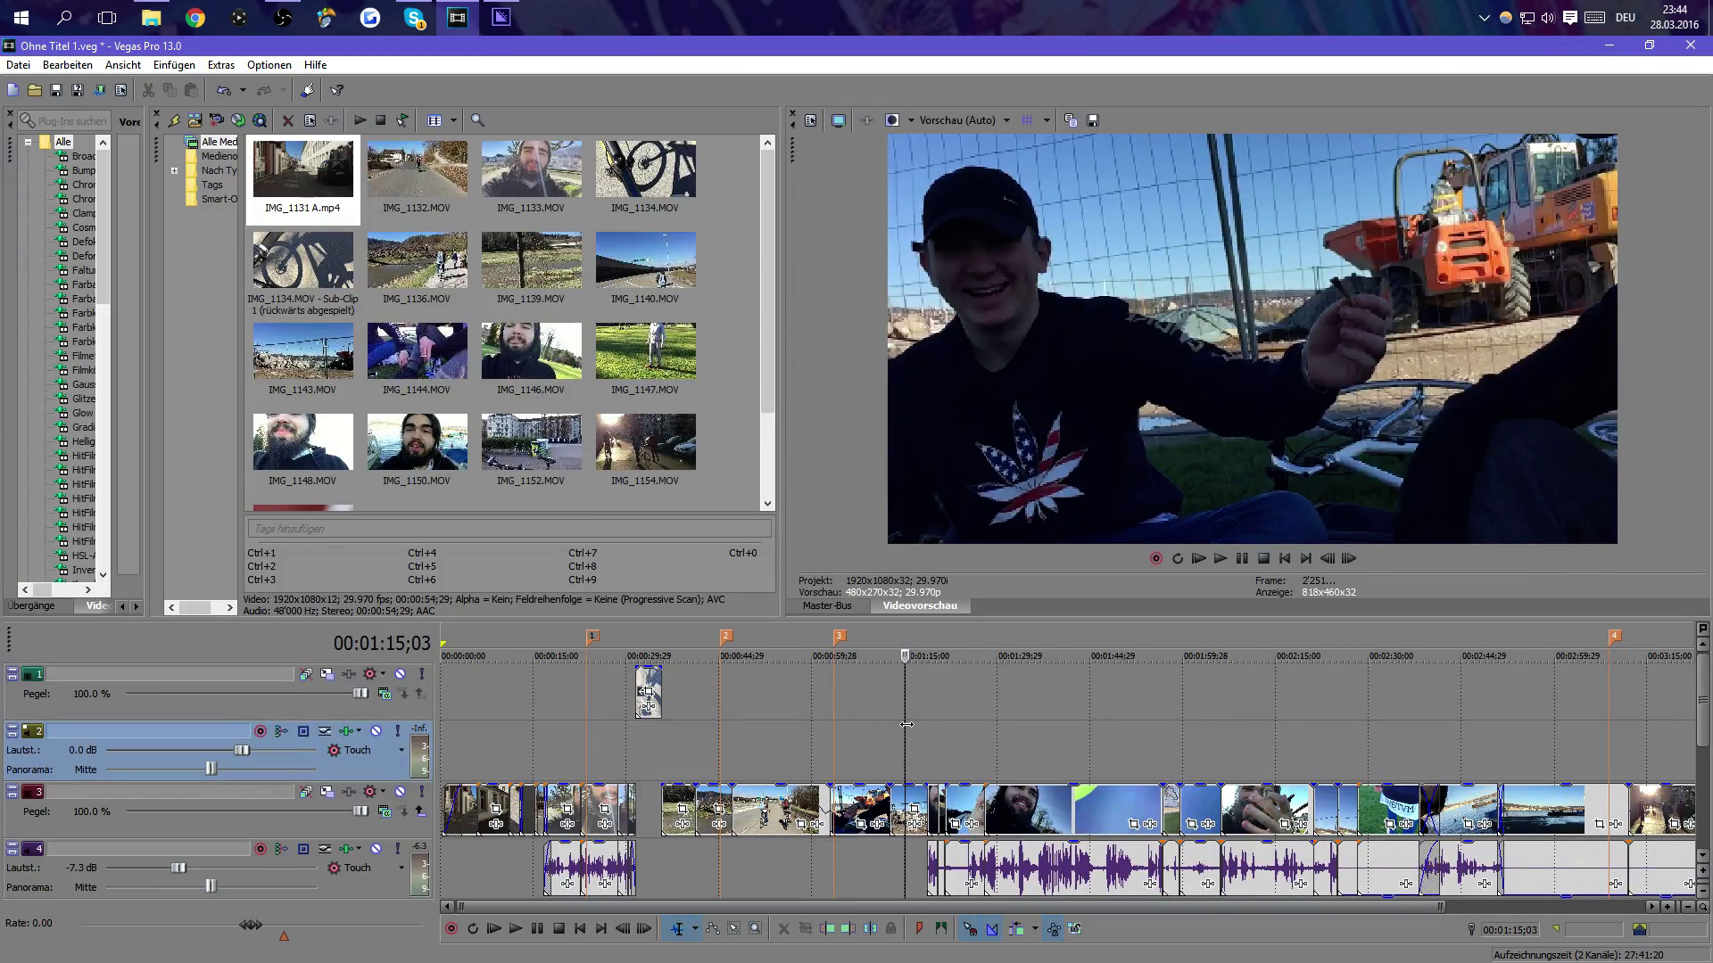
{"action": "left_click_drag", "start_coordinate": [906, 724], "coordinate": [1469, 728]}
{"action": "scroll", "coordinate": [1336, 762], "scroll_direction": "down", "scroll_amount": 2}
{"action": "left_click", "coordinate": [1345, 725]}
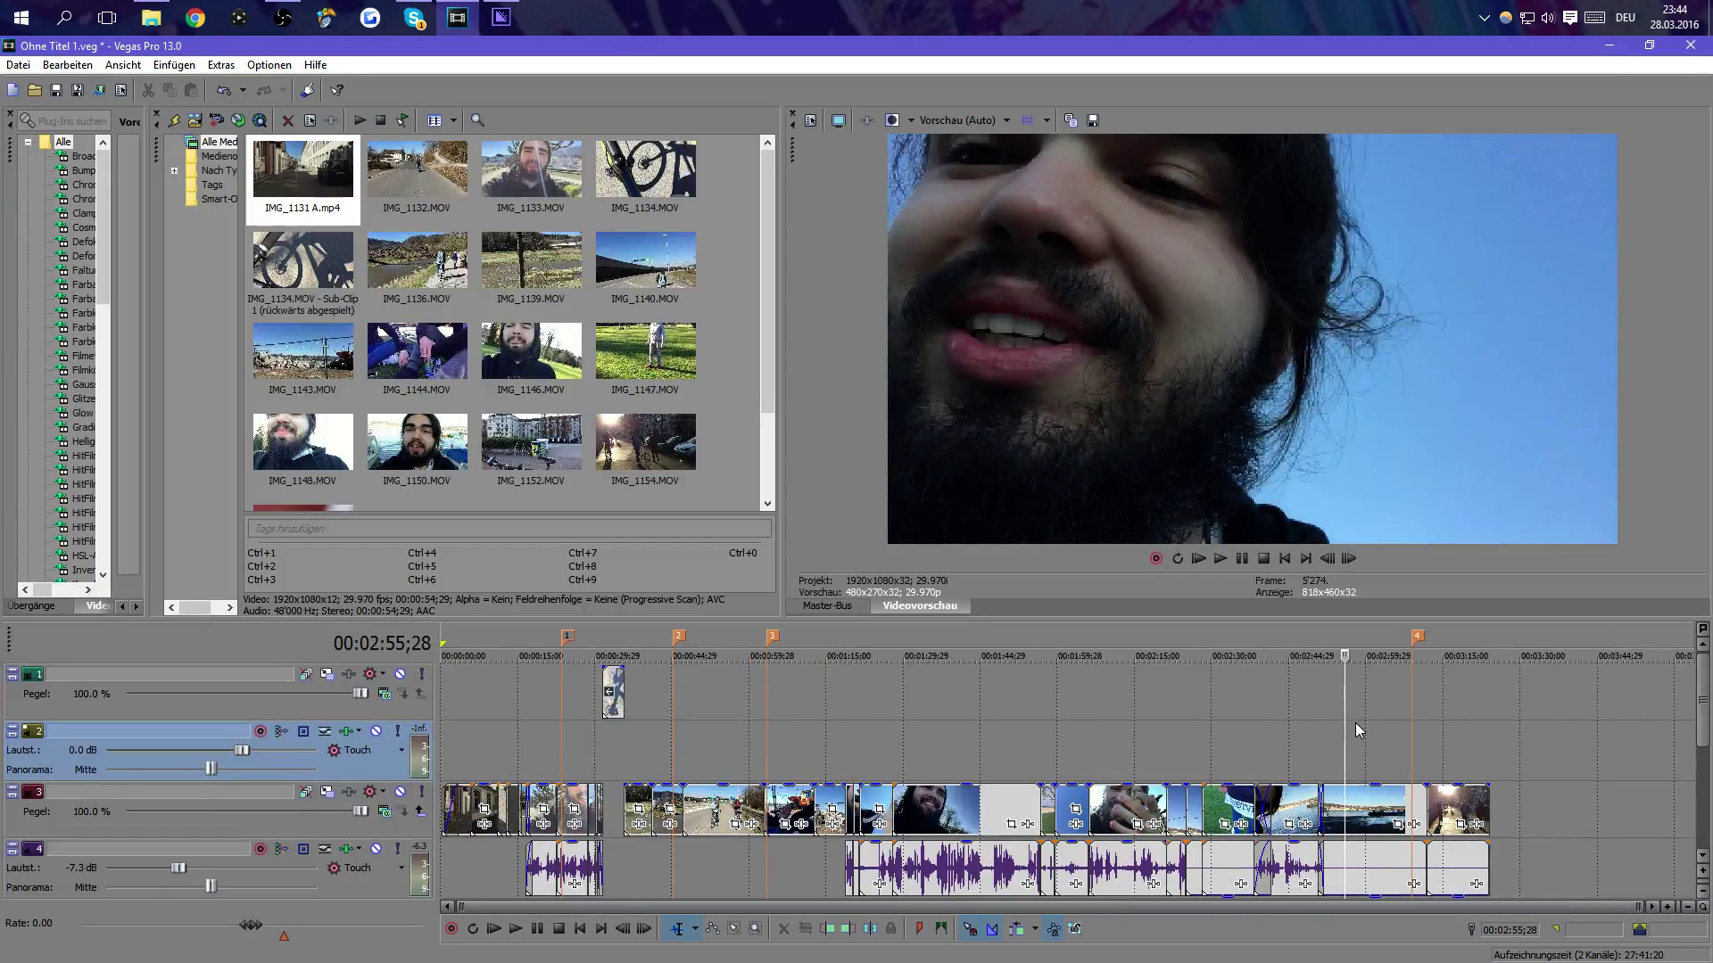
{"action": "left_click", "coordinate": [1476, 744]}
{"action": "left_click_drag", "start_coordinate": [1476, 744], "coordinate": [1075, 722]}
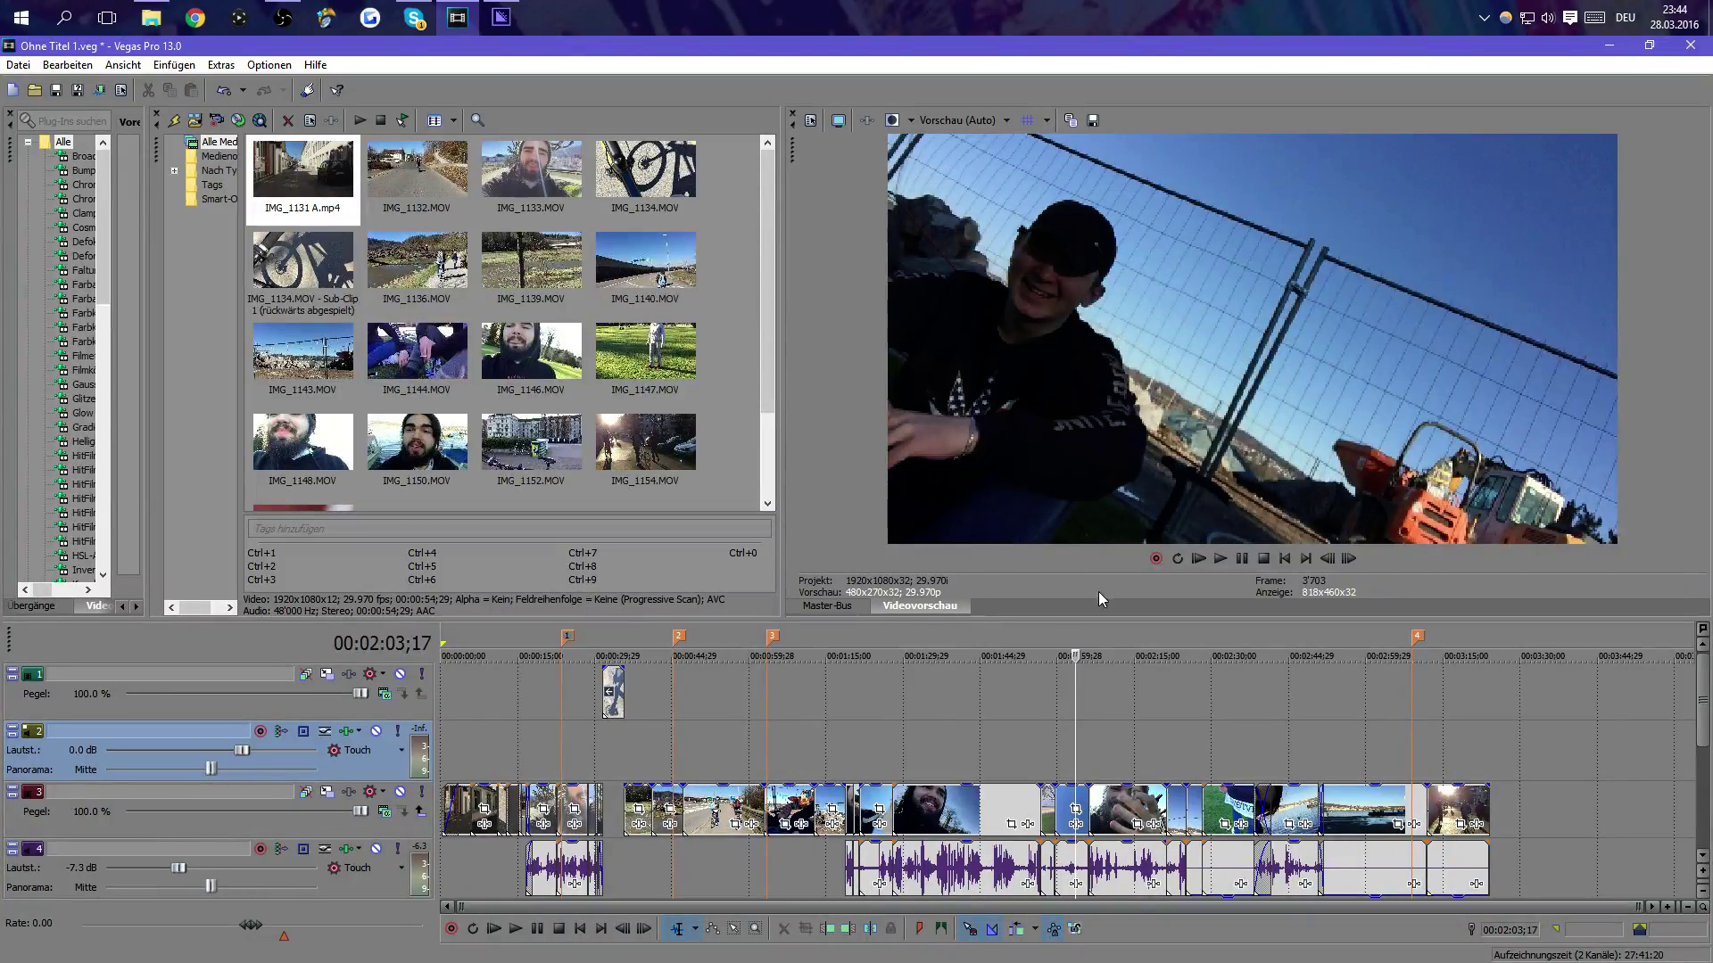
{"action": "left_click", "coordinate": [808, 118]}
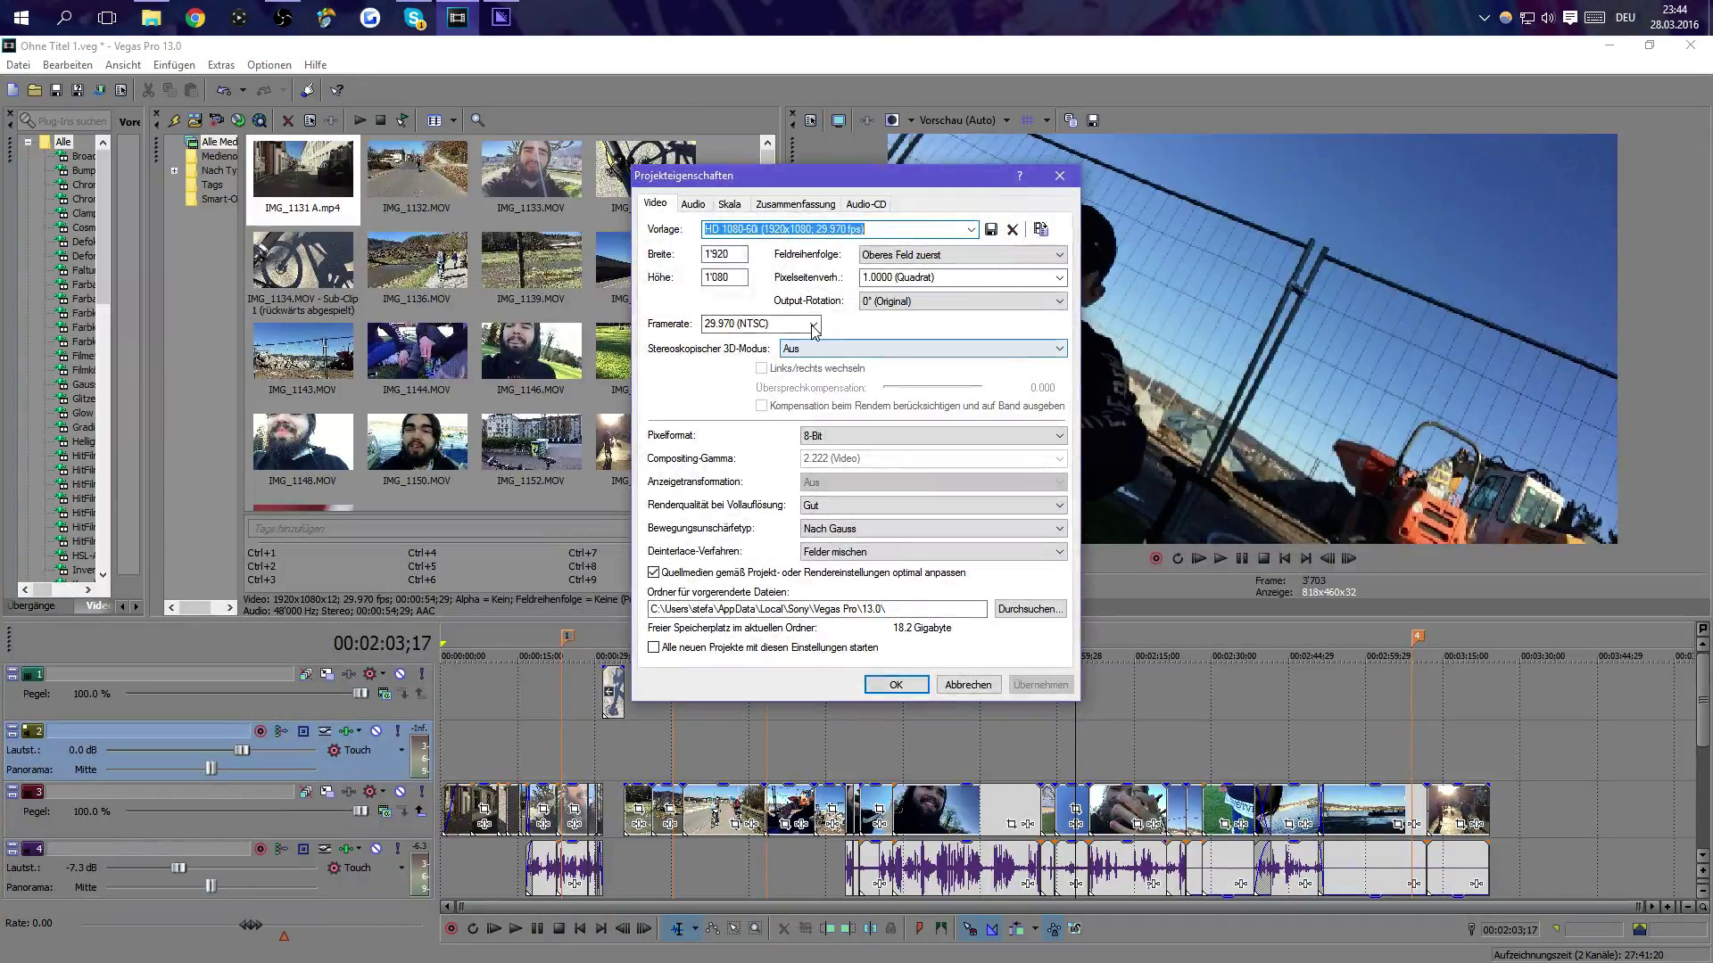
{"action": "left_click", "coordinate": [814, 325]}
{"action": "left_click", "coordinate": [814, 324]}
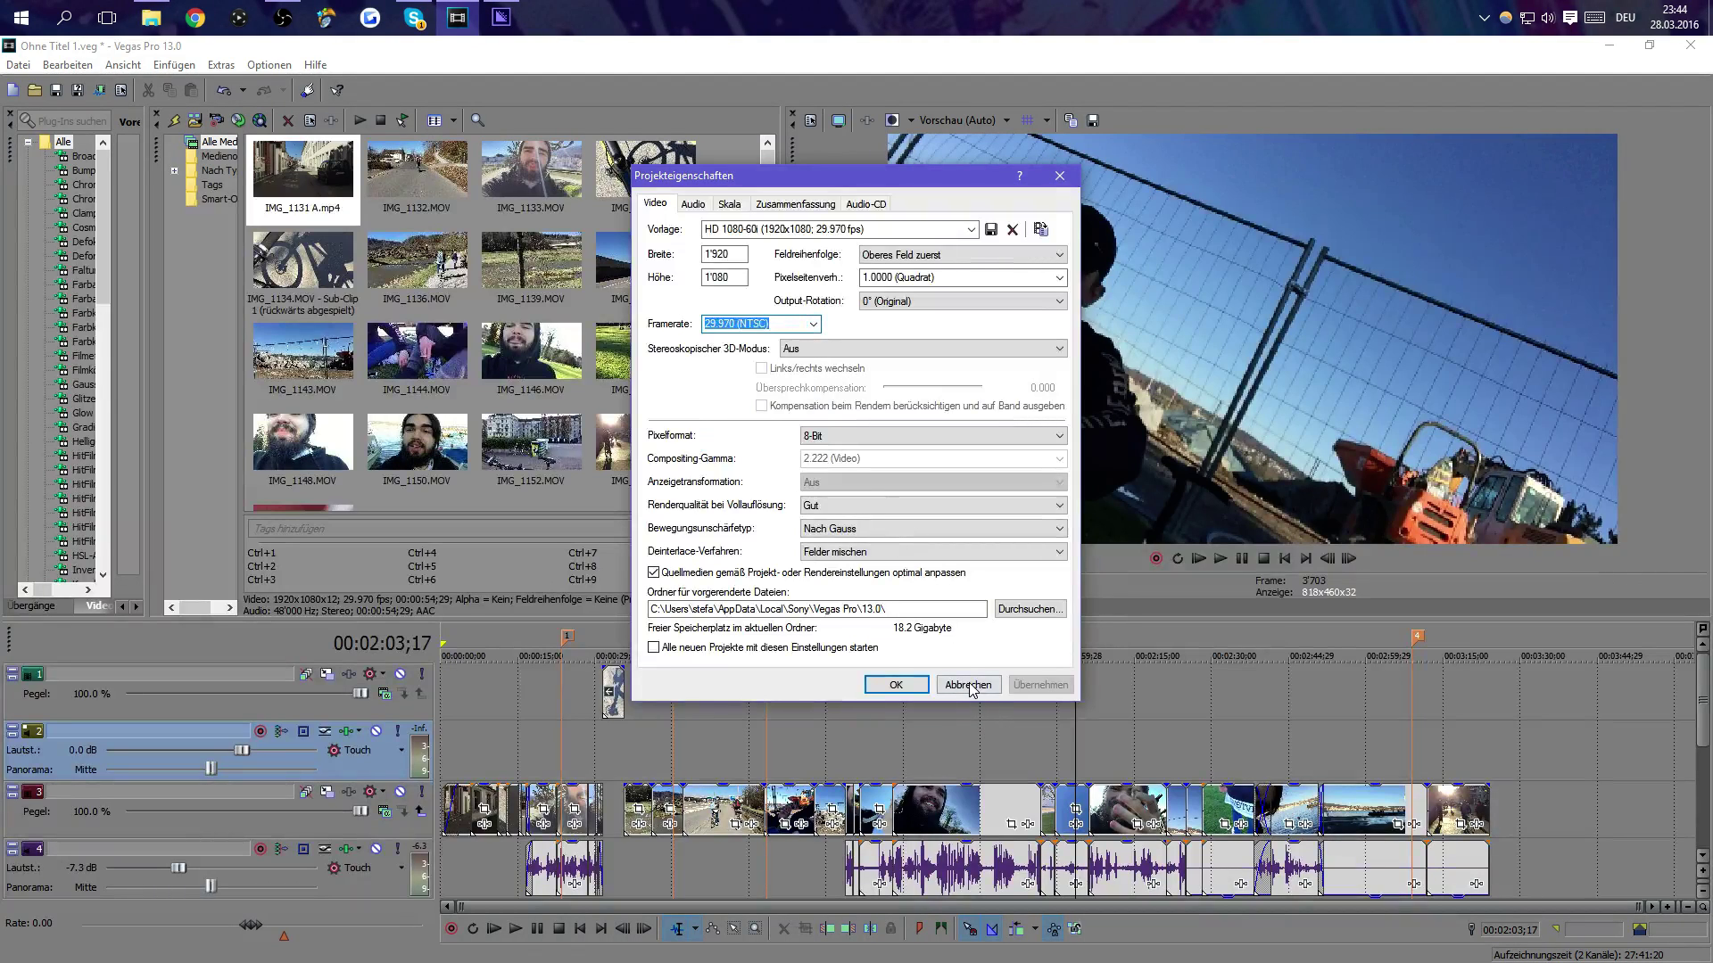
{"action": "left_click", "coordinate": [968, 685]}
{"action": "left_click", "coordinate": [269, 66]}
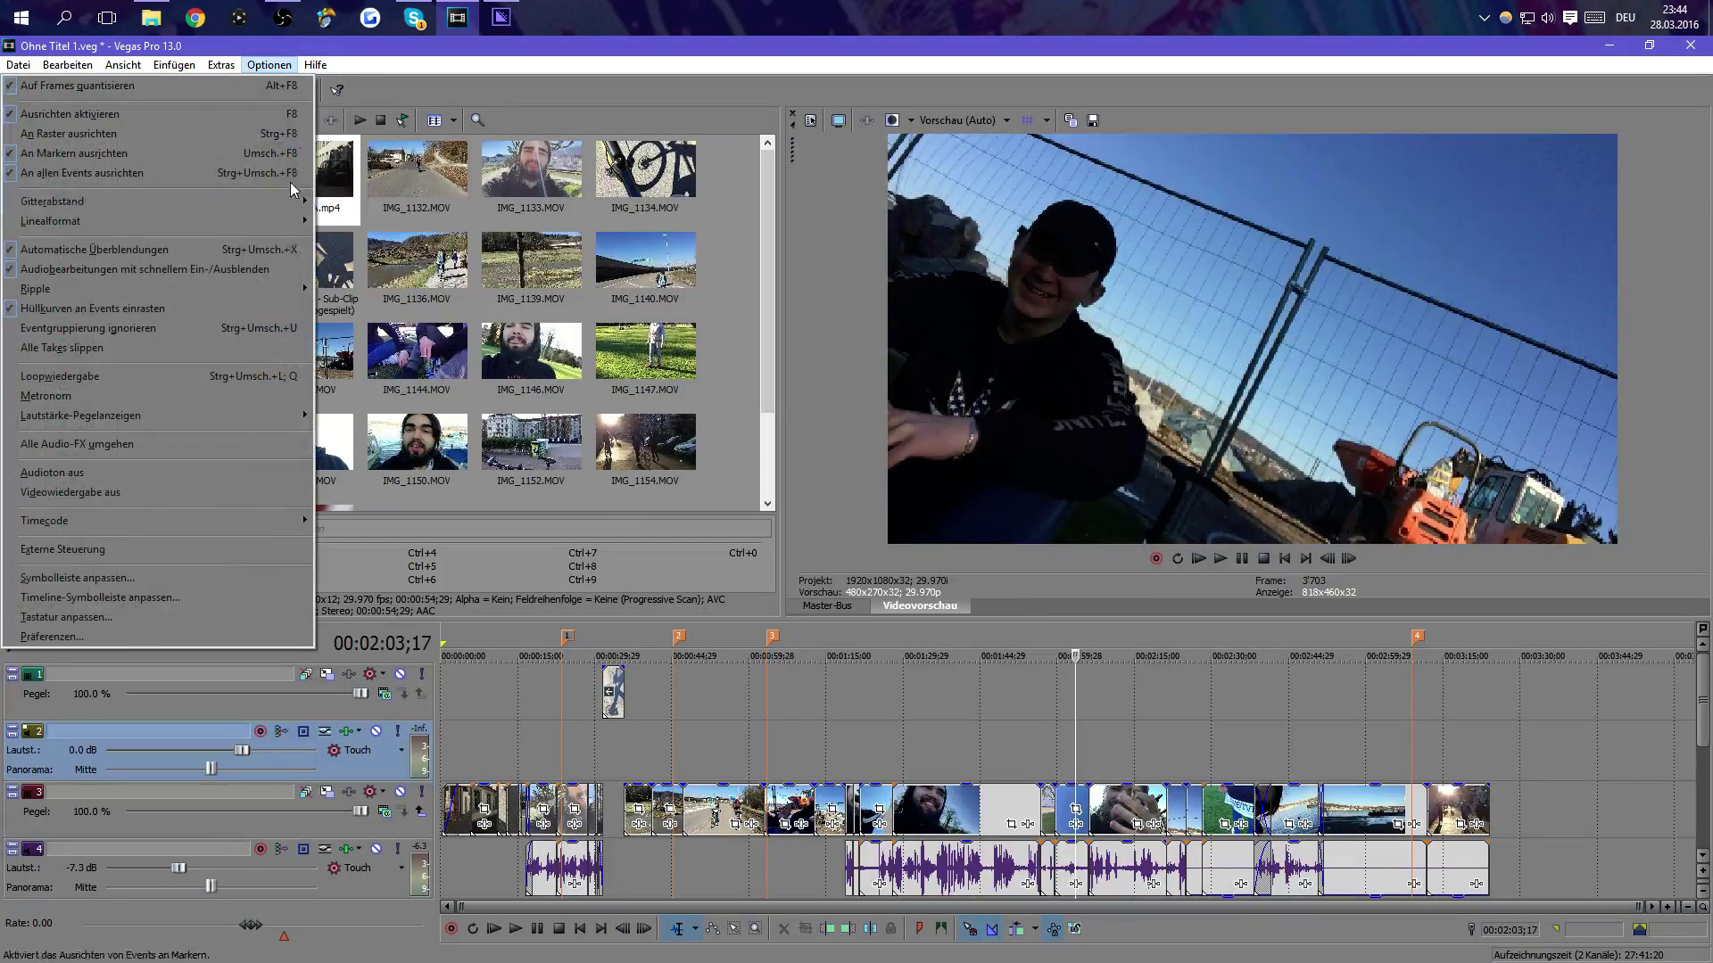
{"action": "left_click", "coordinate": [926, 692]}
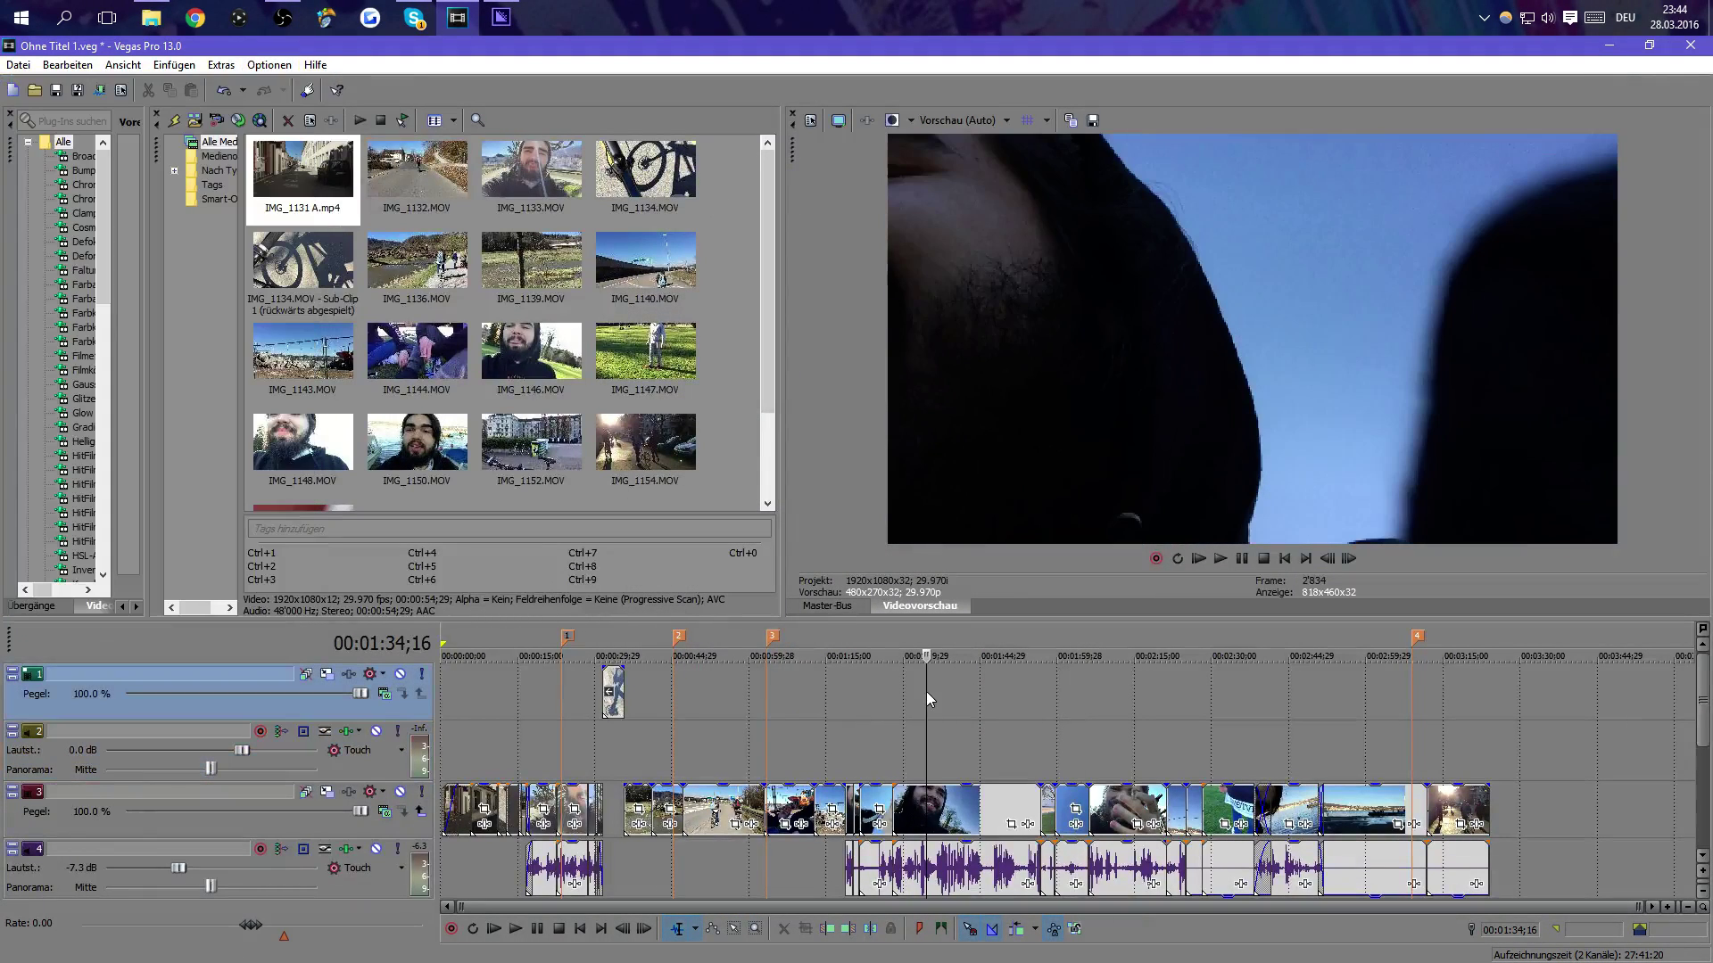
{"action": "left_click", "coordinate": [990, 712]}
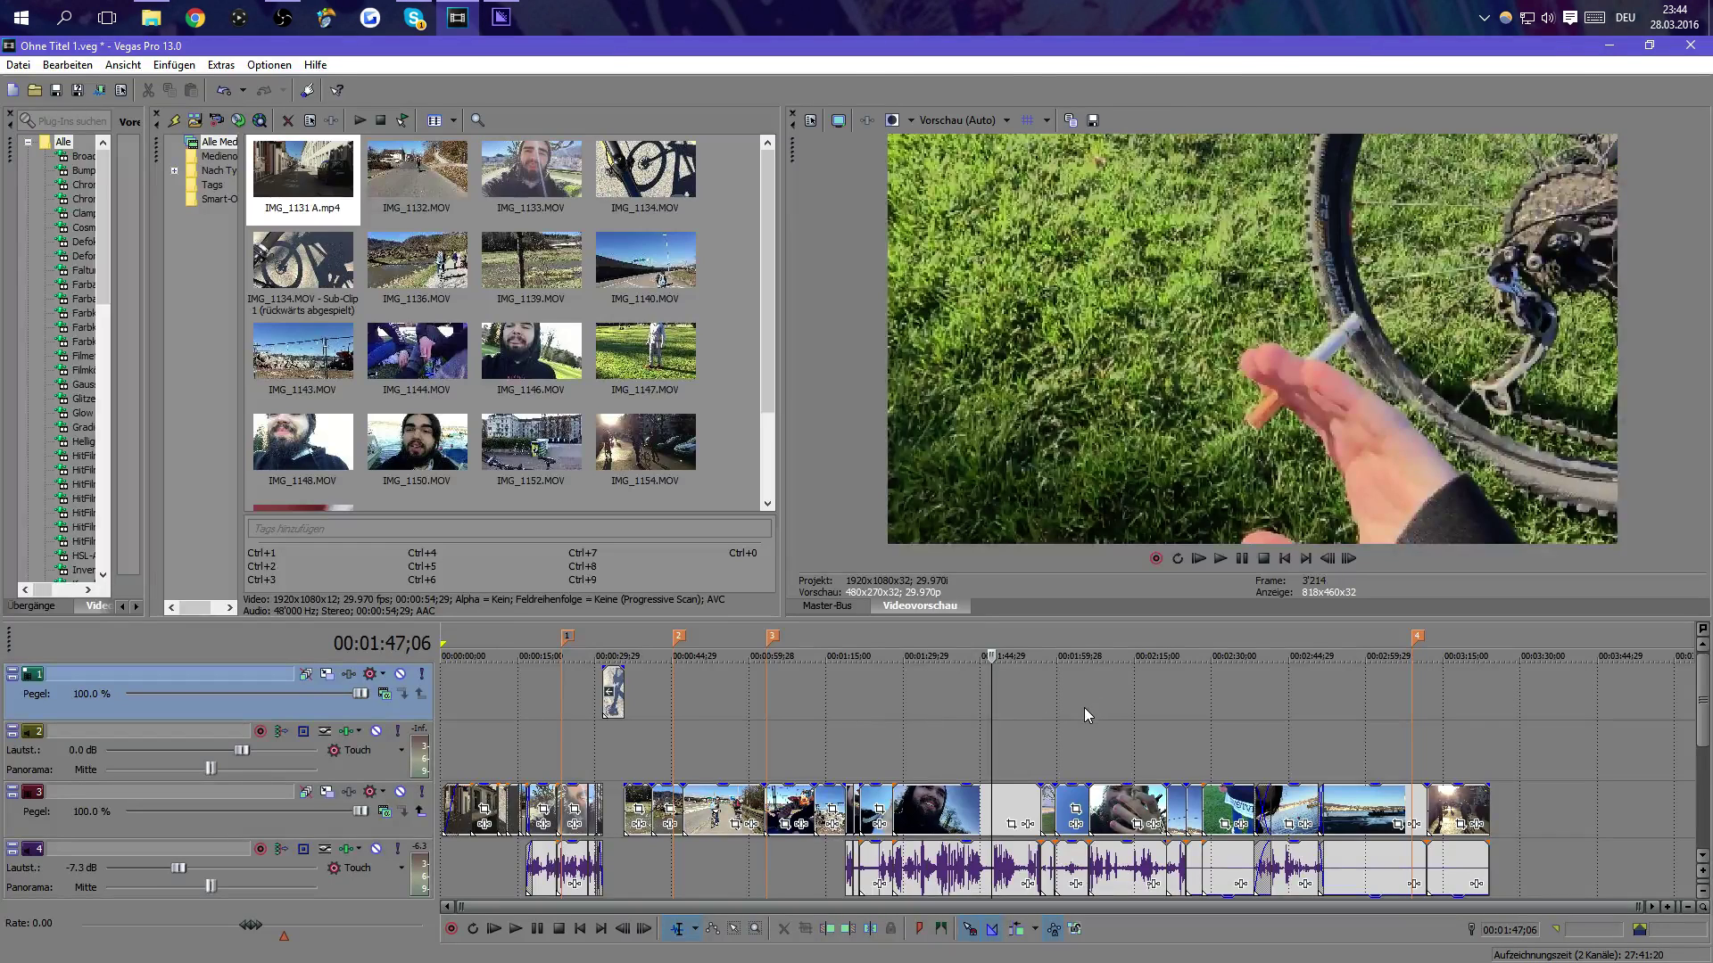
{"action": "left_click", "coordinate": [1077, 708]}
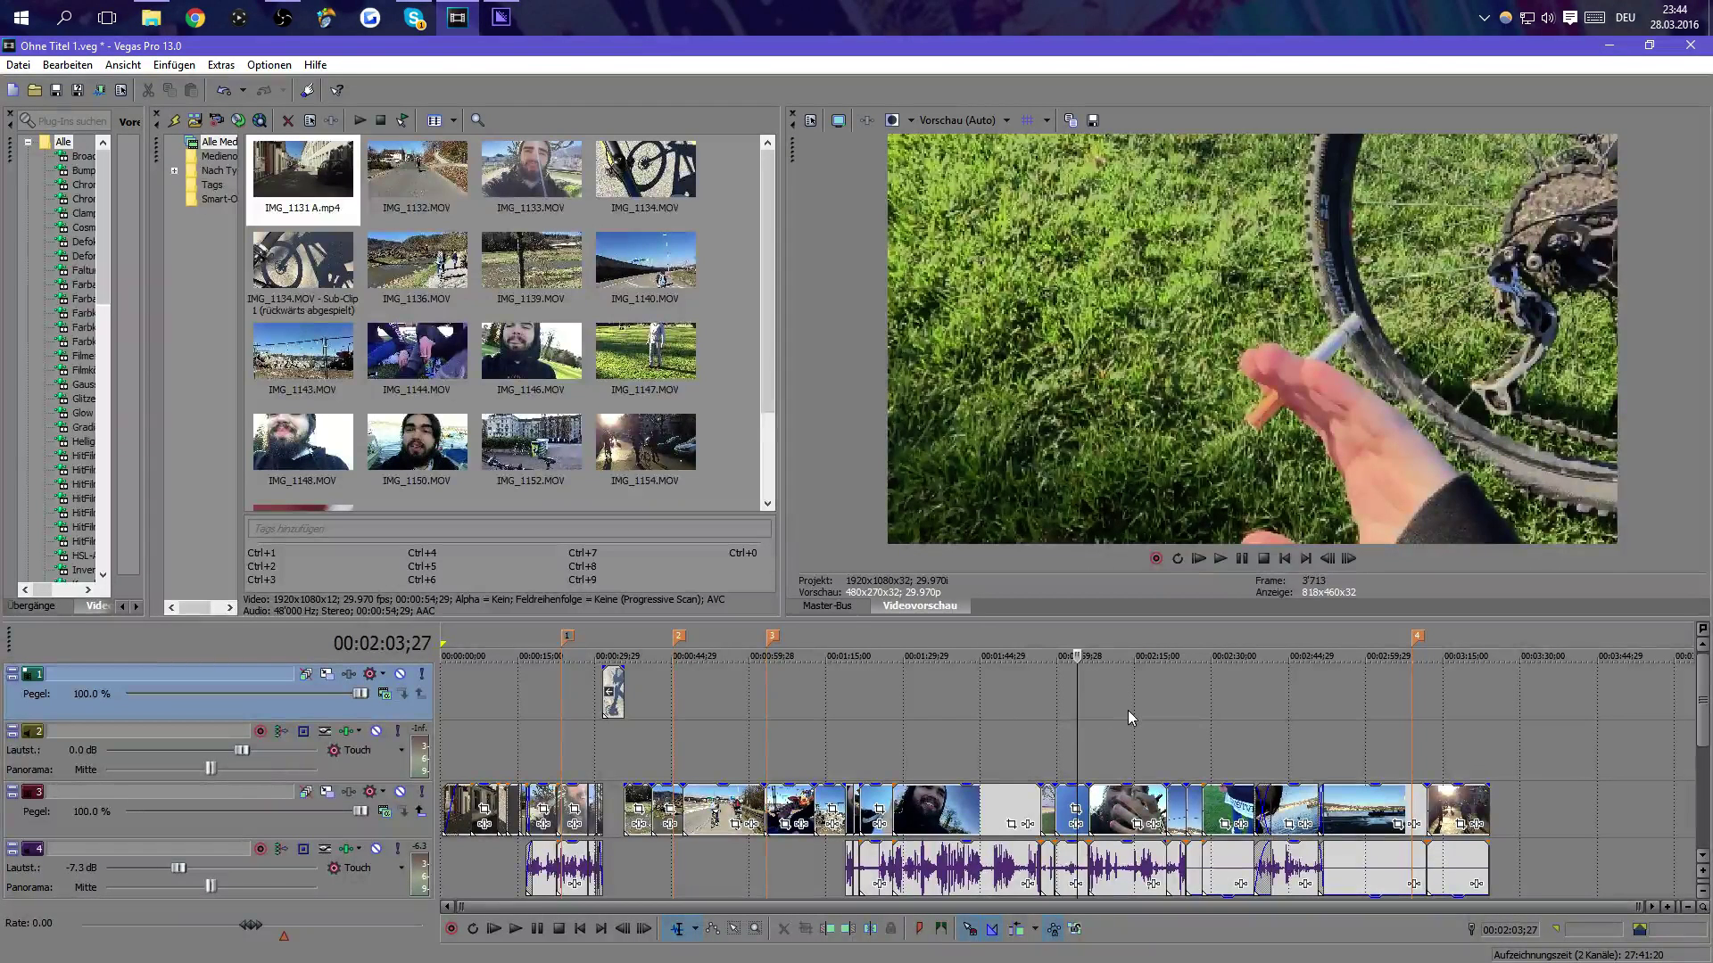
{"action": "left_click", "coordinate": [1143, 731]}
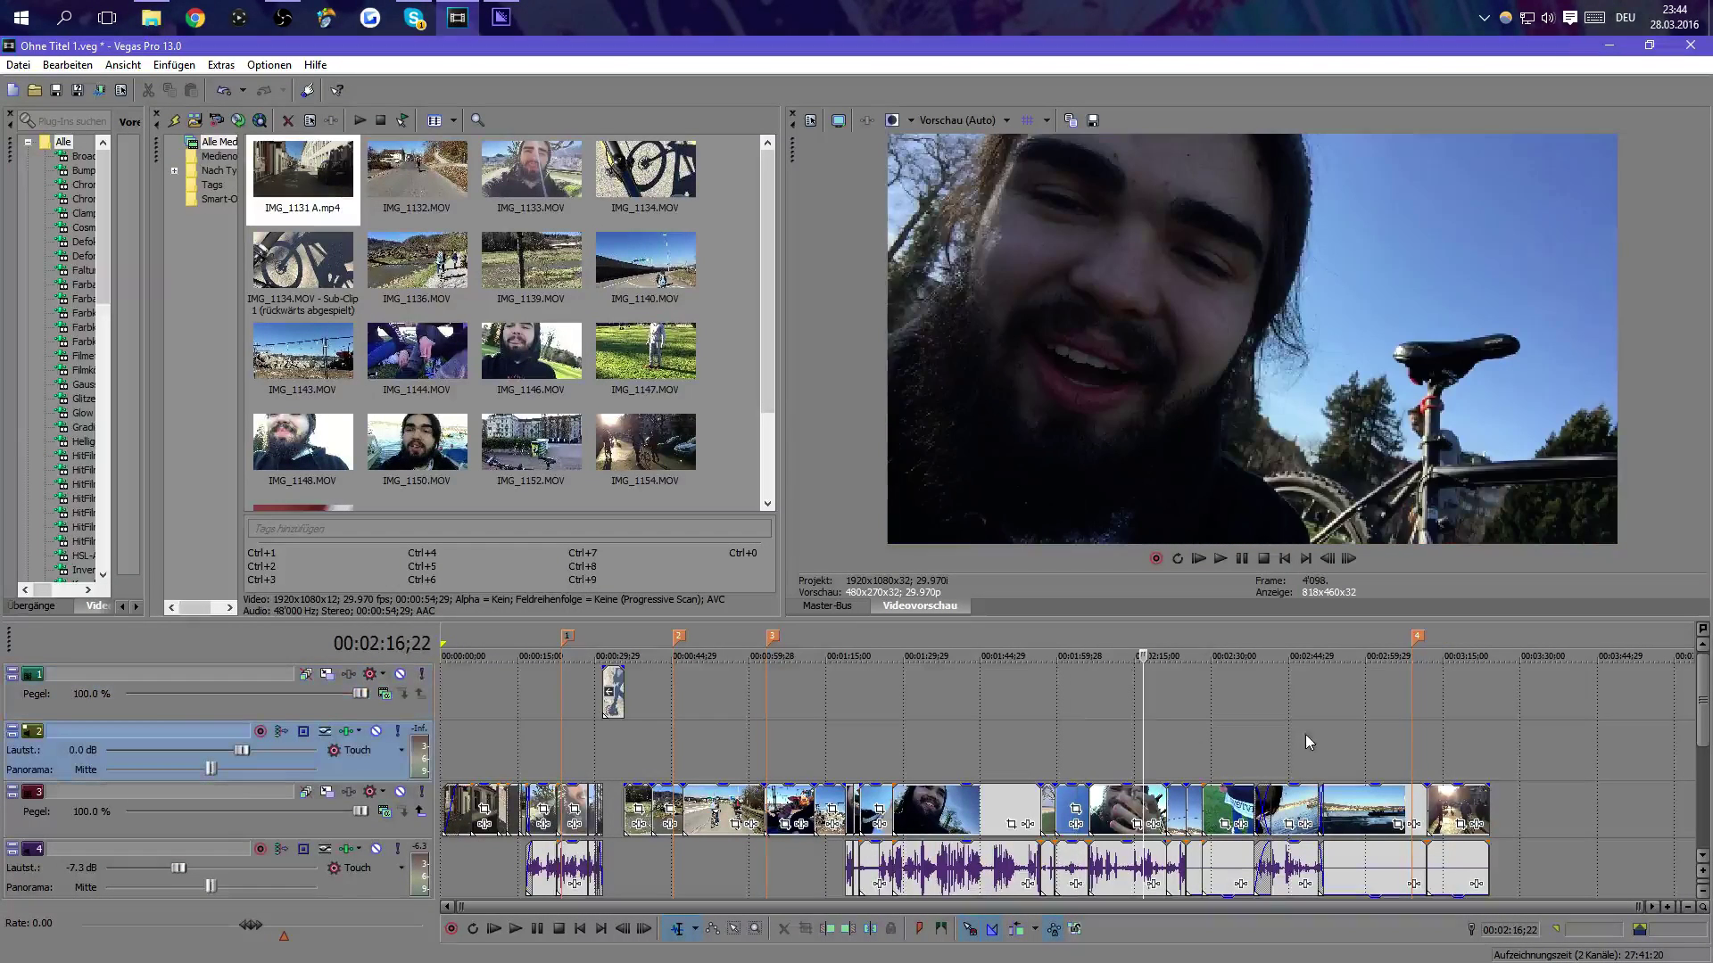
{"action": "left_click", "coordinate": [1213, 705]}
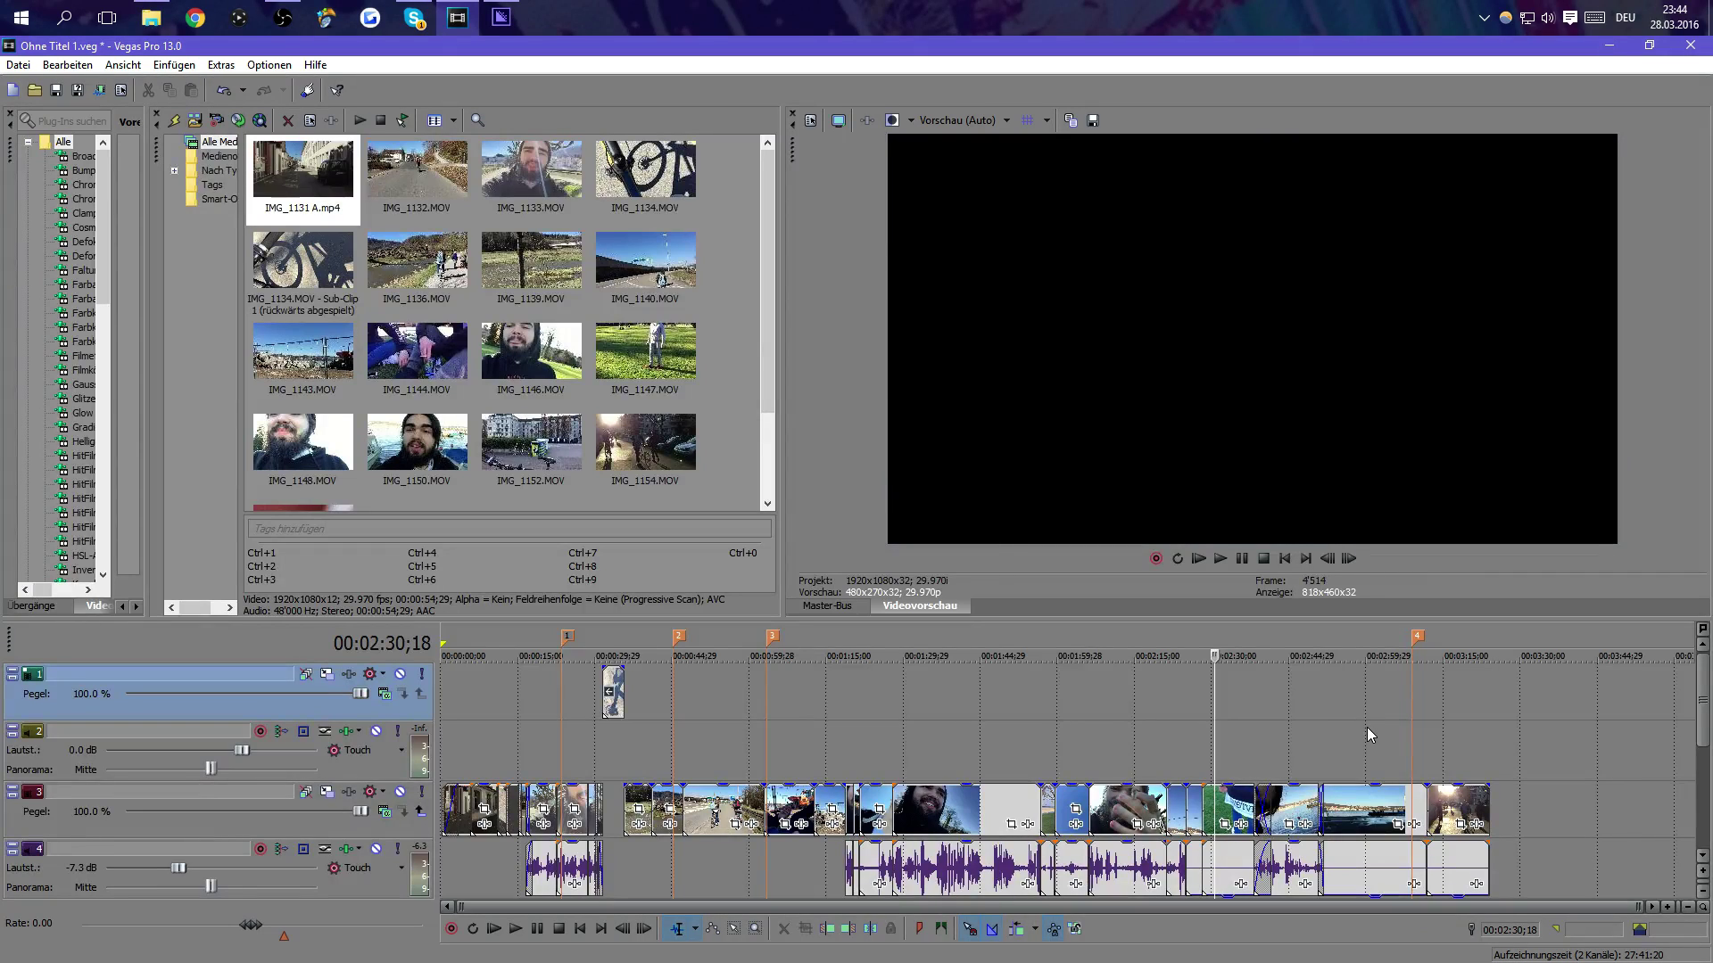
{"action": "left_click", "coordinate": [1349, 733]}
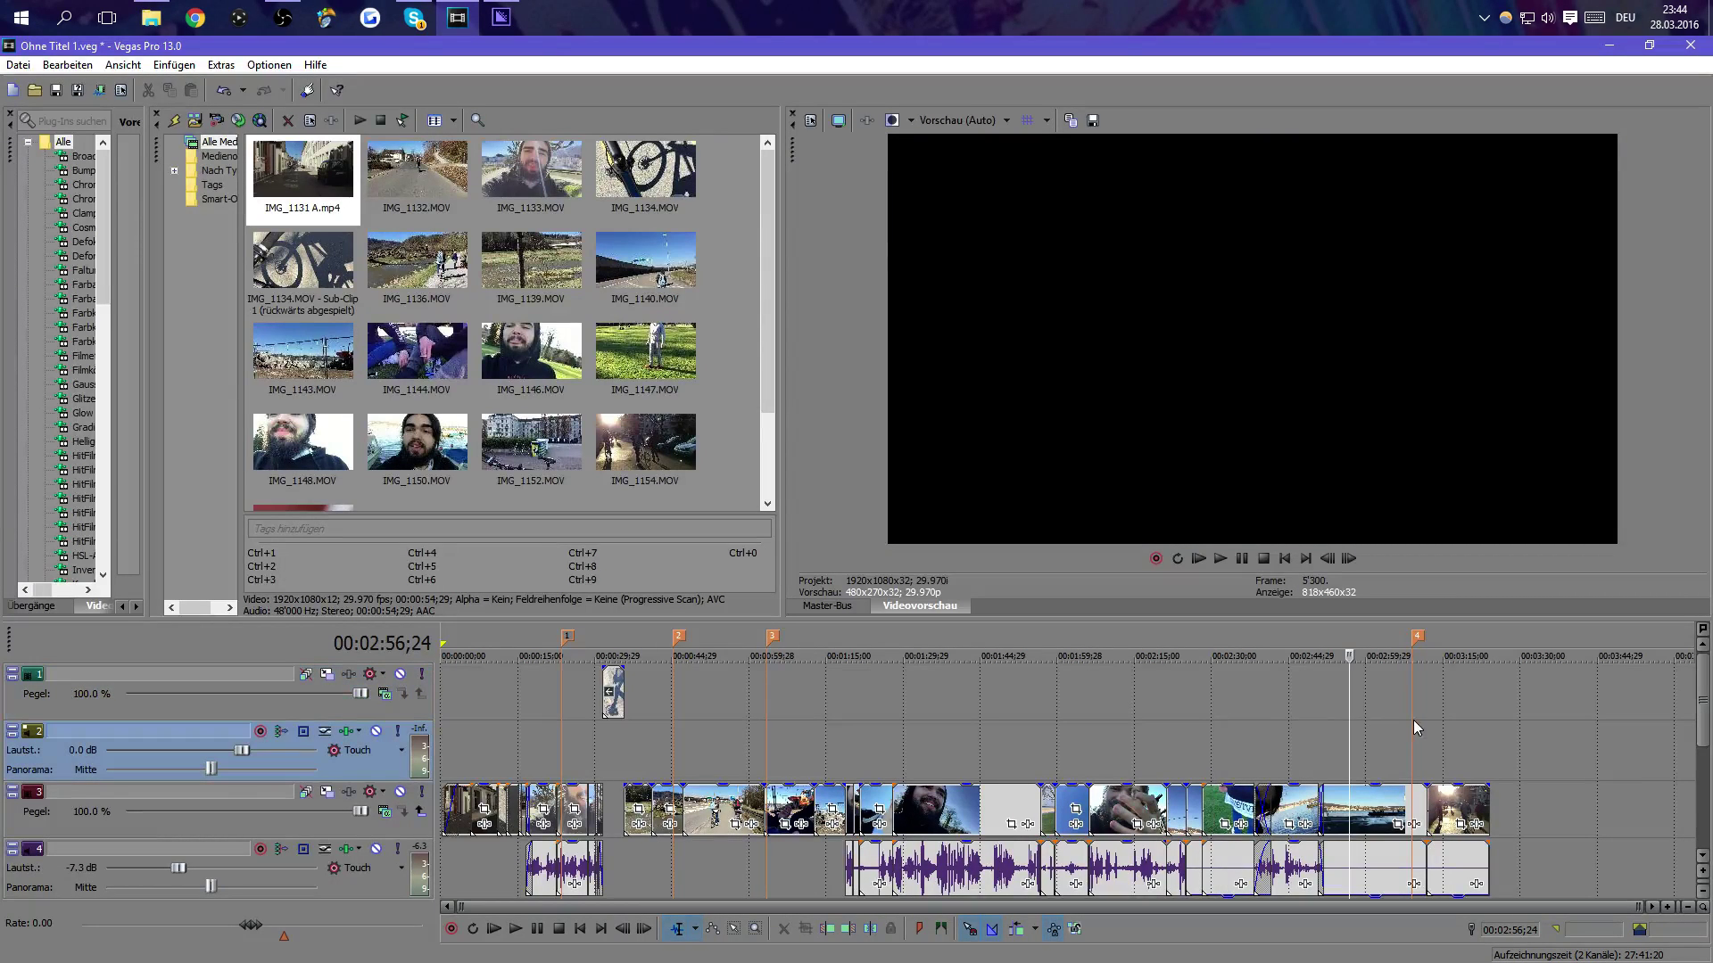
{"action": "left_click", "coordinate": [1460, 716]}
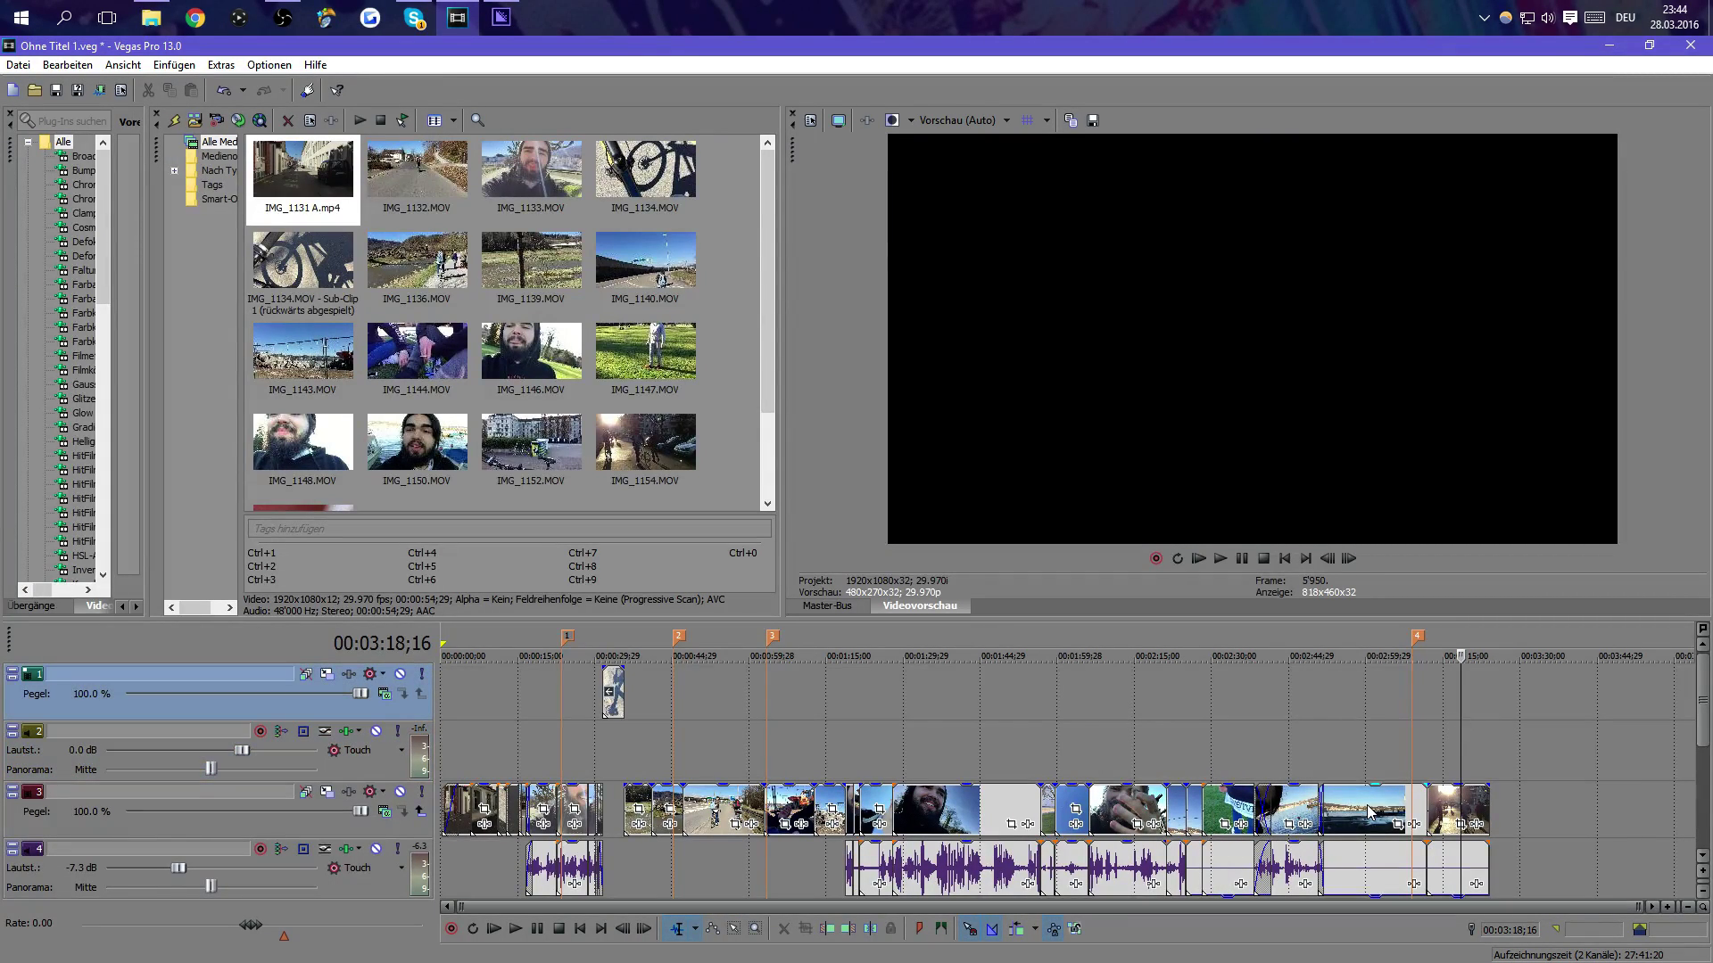
{"action": "left_click", "coordinate": [1384, 755]}
{"action": "left_click", "coordinate": [1324, 744]}
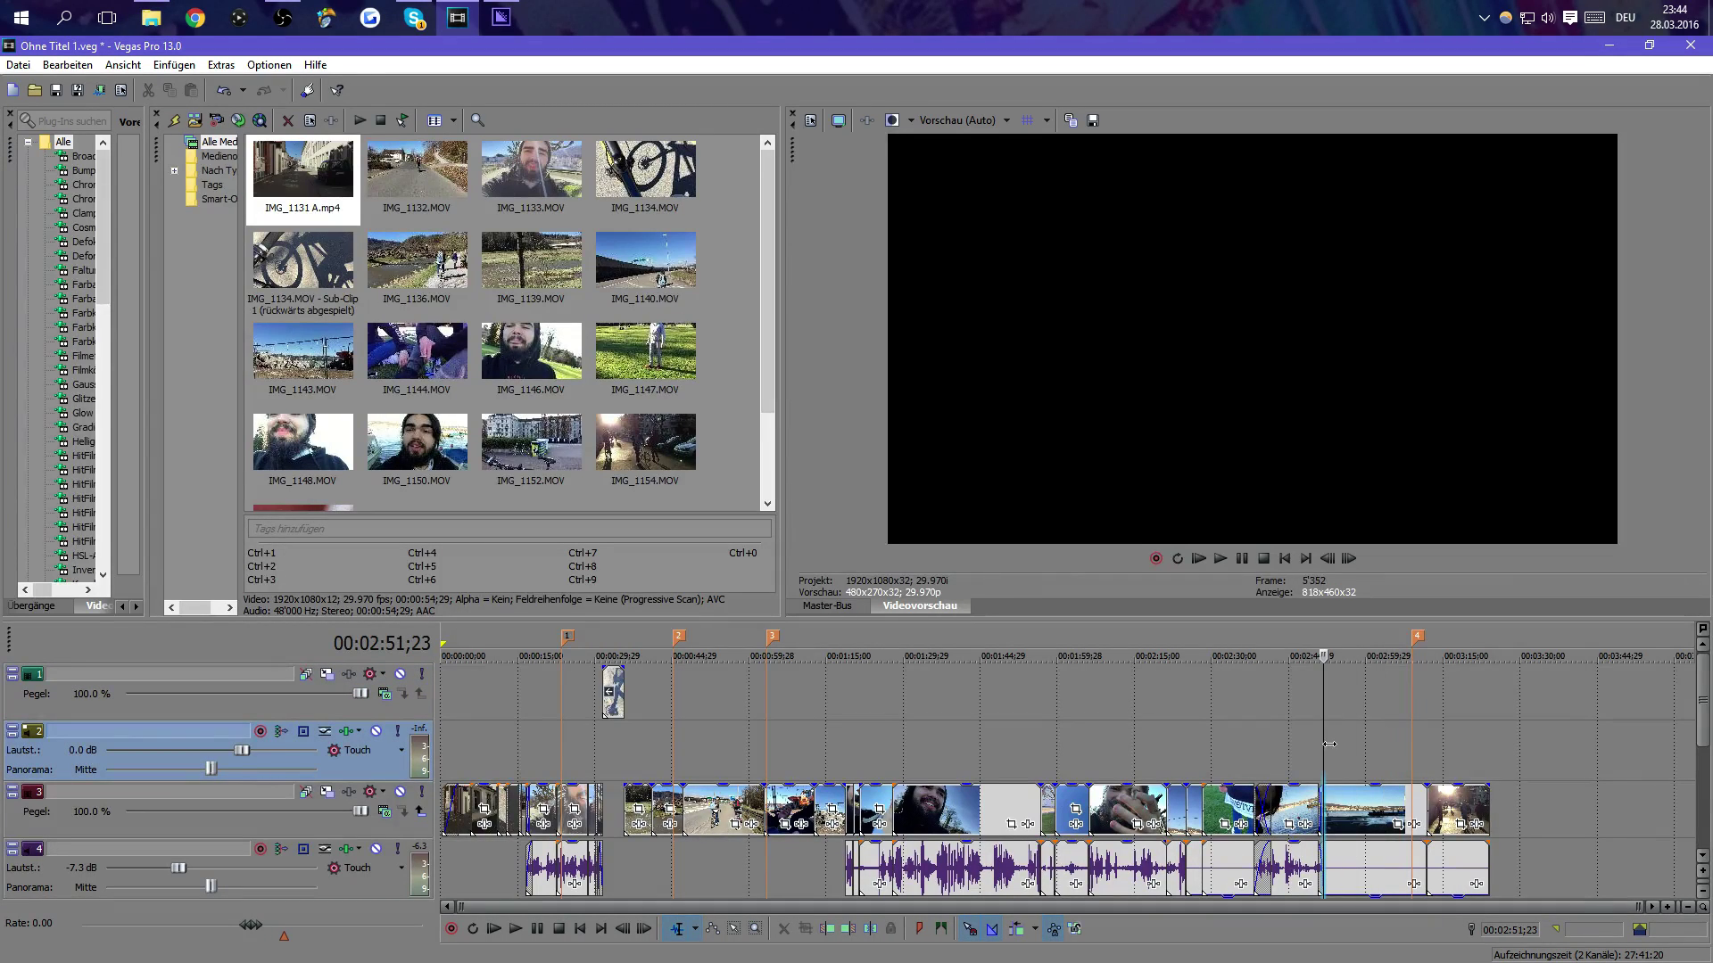
{"action": "left_click_drag", "start_coordinate": [1329, 744], "coordinate": [963, 719]}
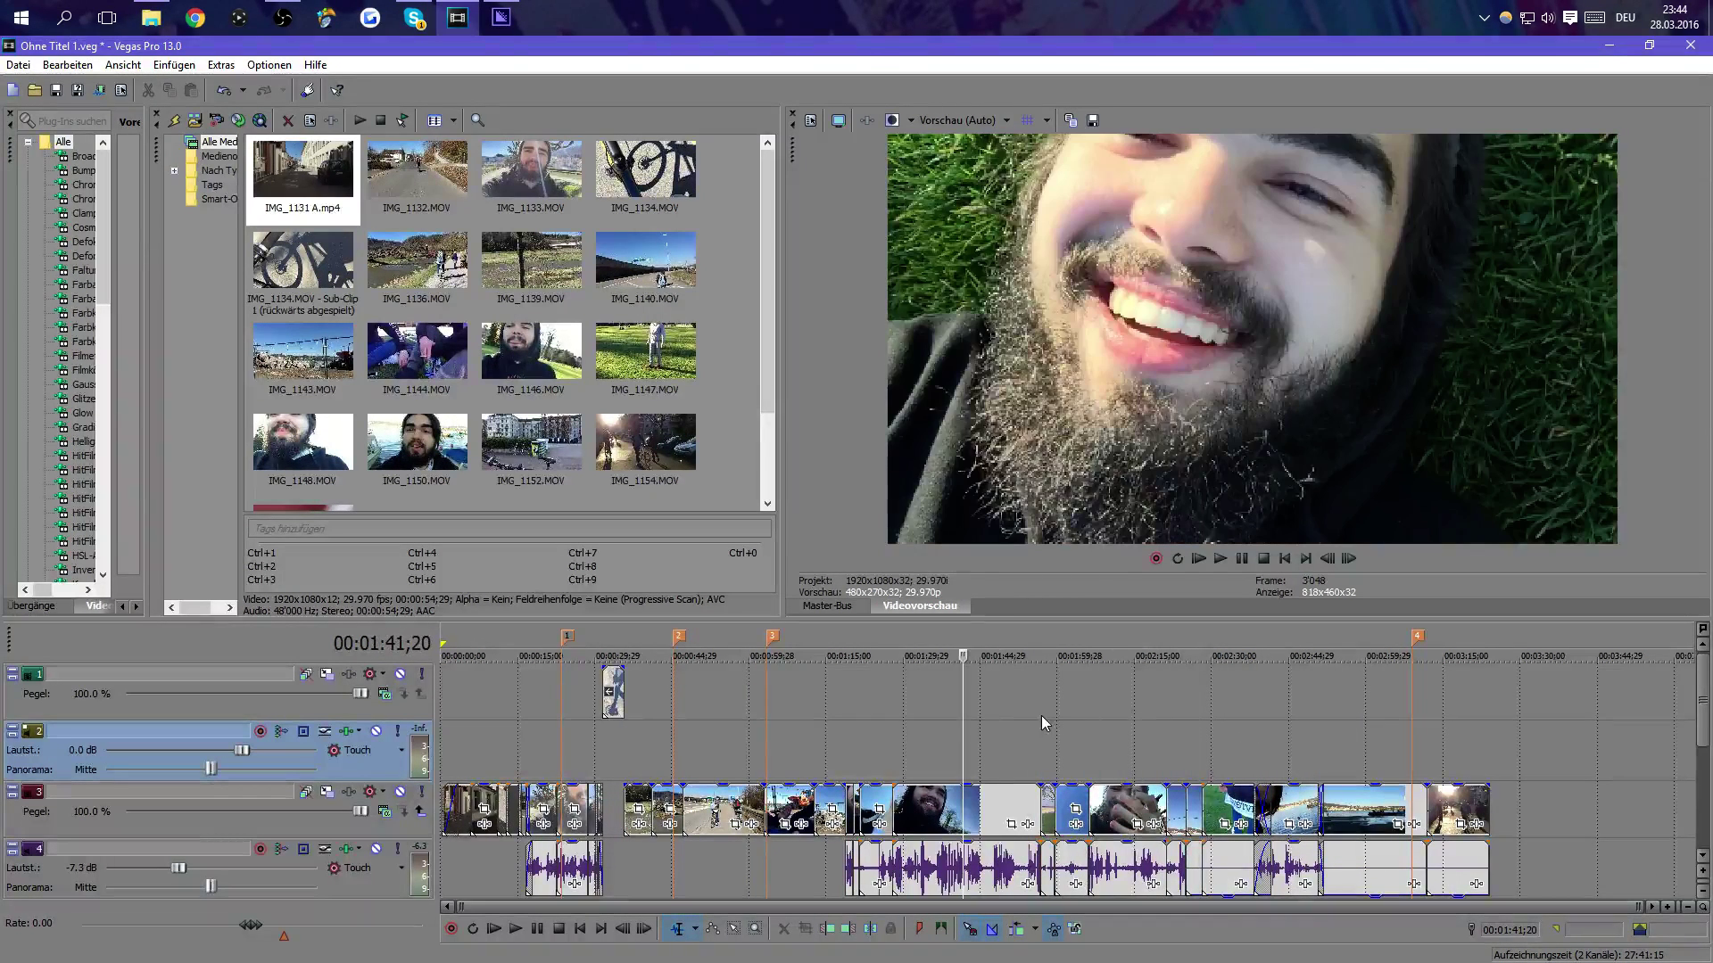
{"action": "left_click", "coordinate": [1005, 728]}
{"action": "left_click", "coordinate": [1107, 736]}
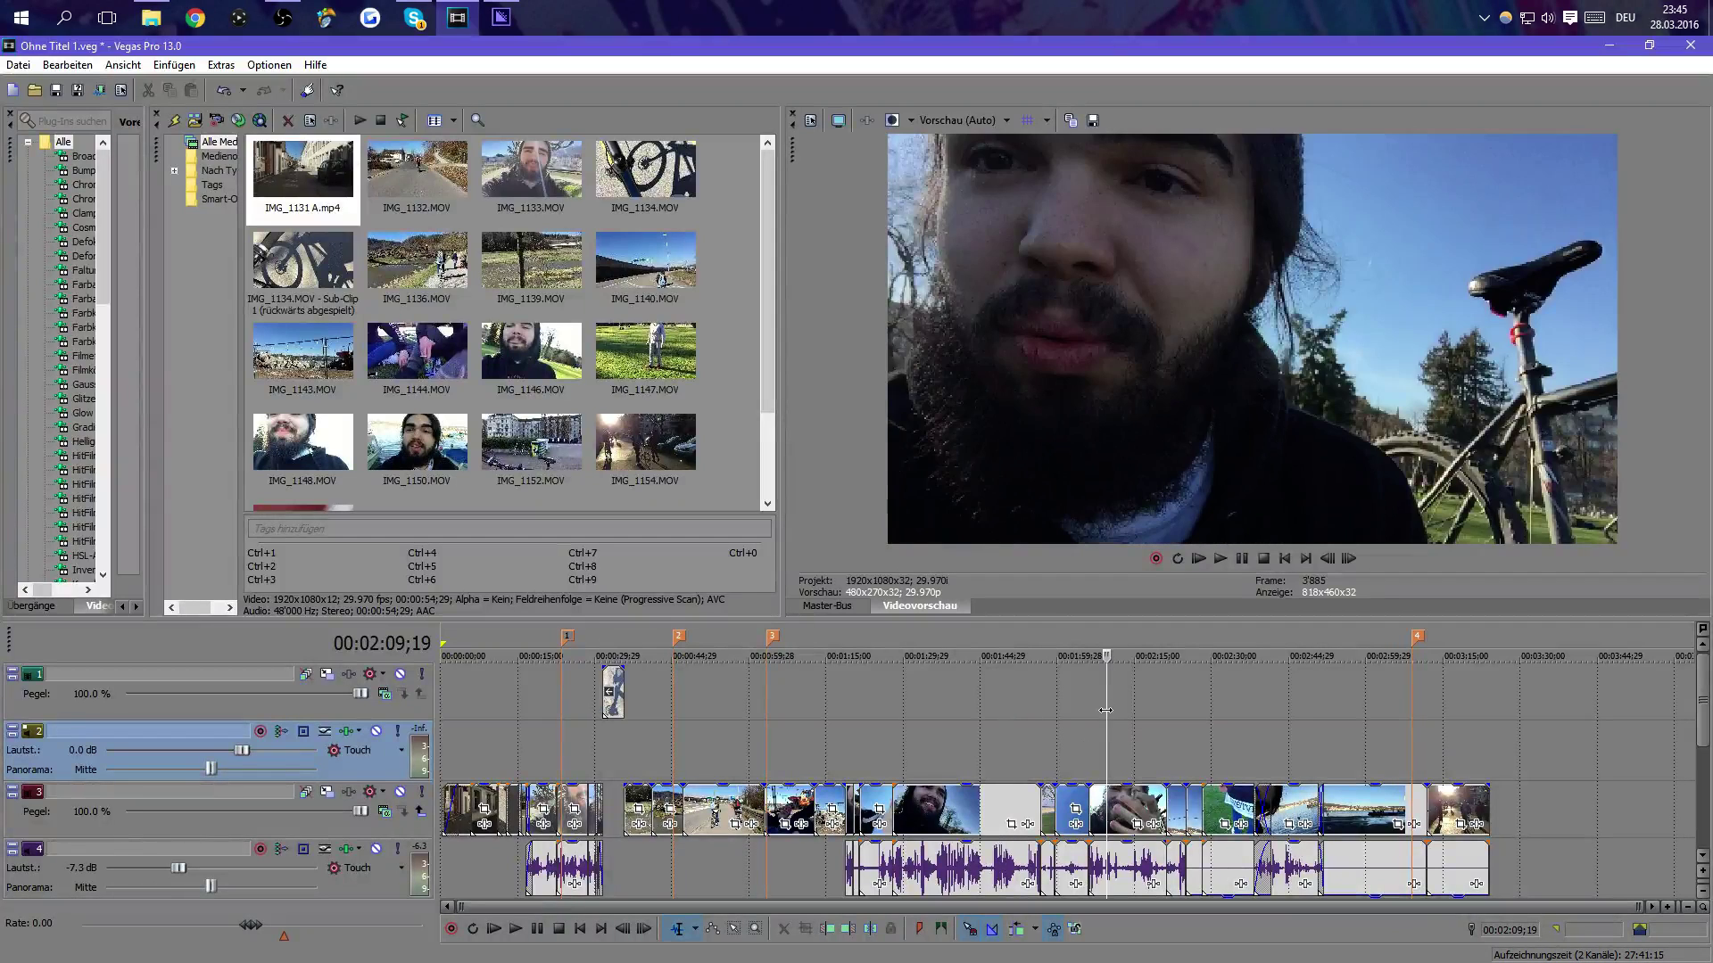
{"action": "left_click", "coordinate": [811, 122]}
{"action": "left_click", "coordinate": [810, 326]}
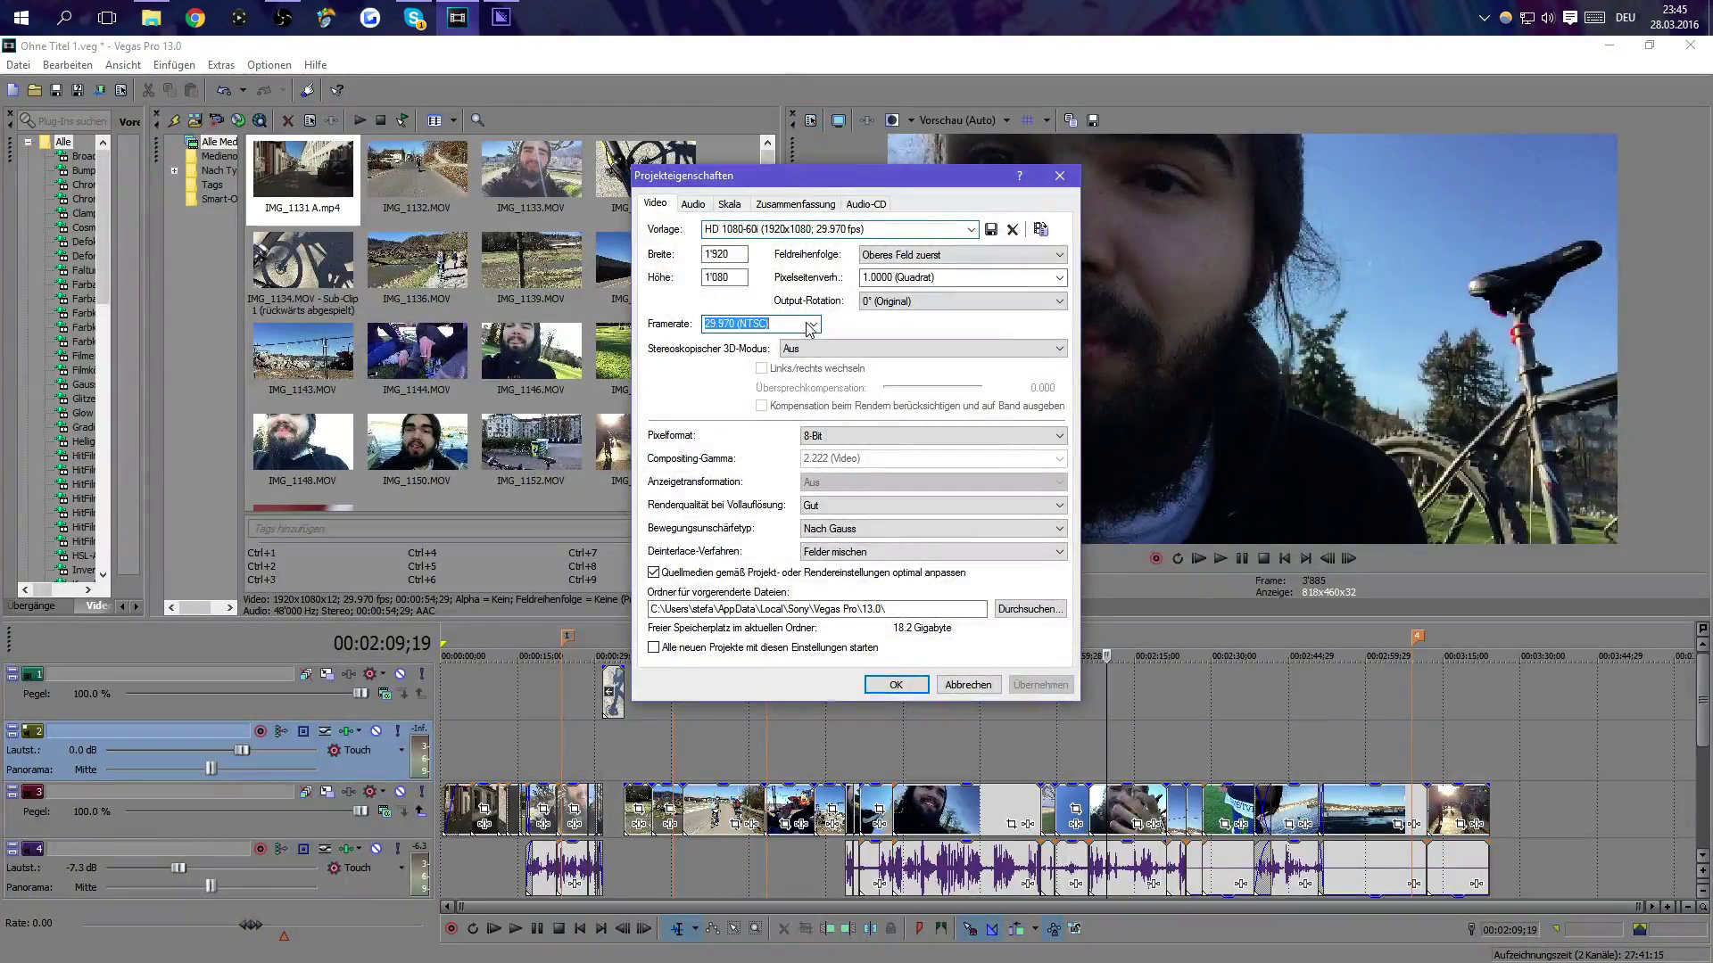
{"action": "left_click", "coordinate": [968, 685]}
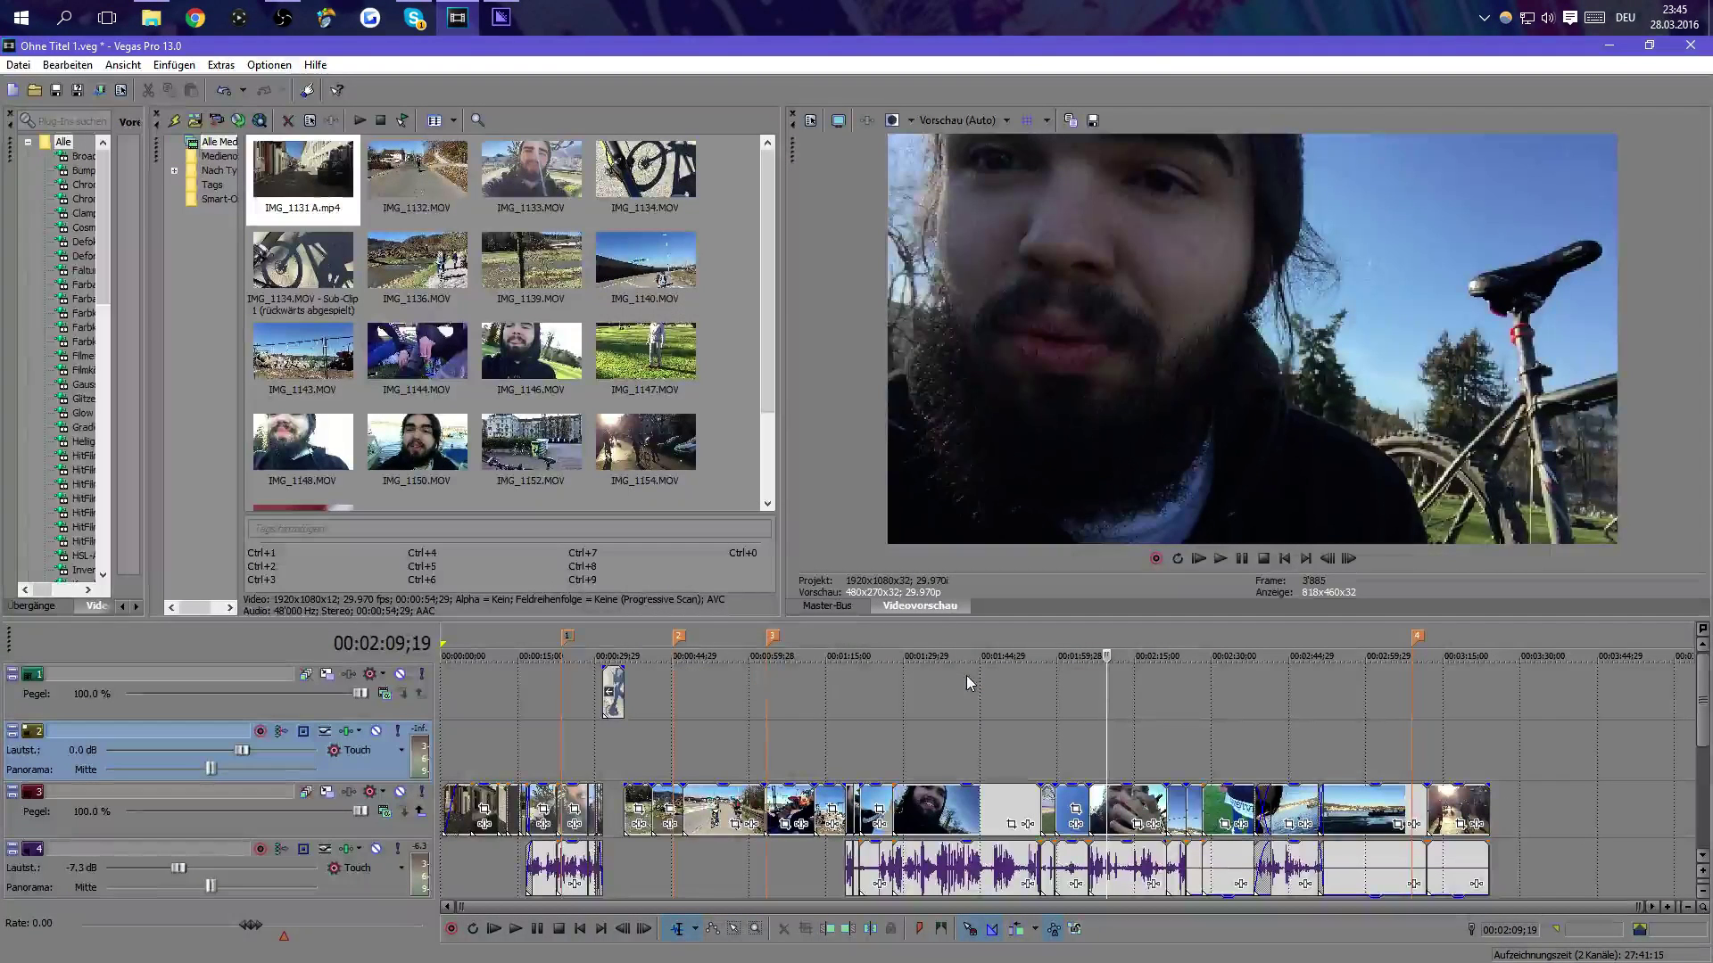
{"action": "right_click", "coordinate": [957, 799]}
{"action": "left_click", "coordinate": [982, 781]}
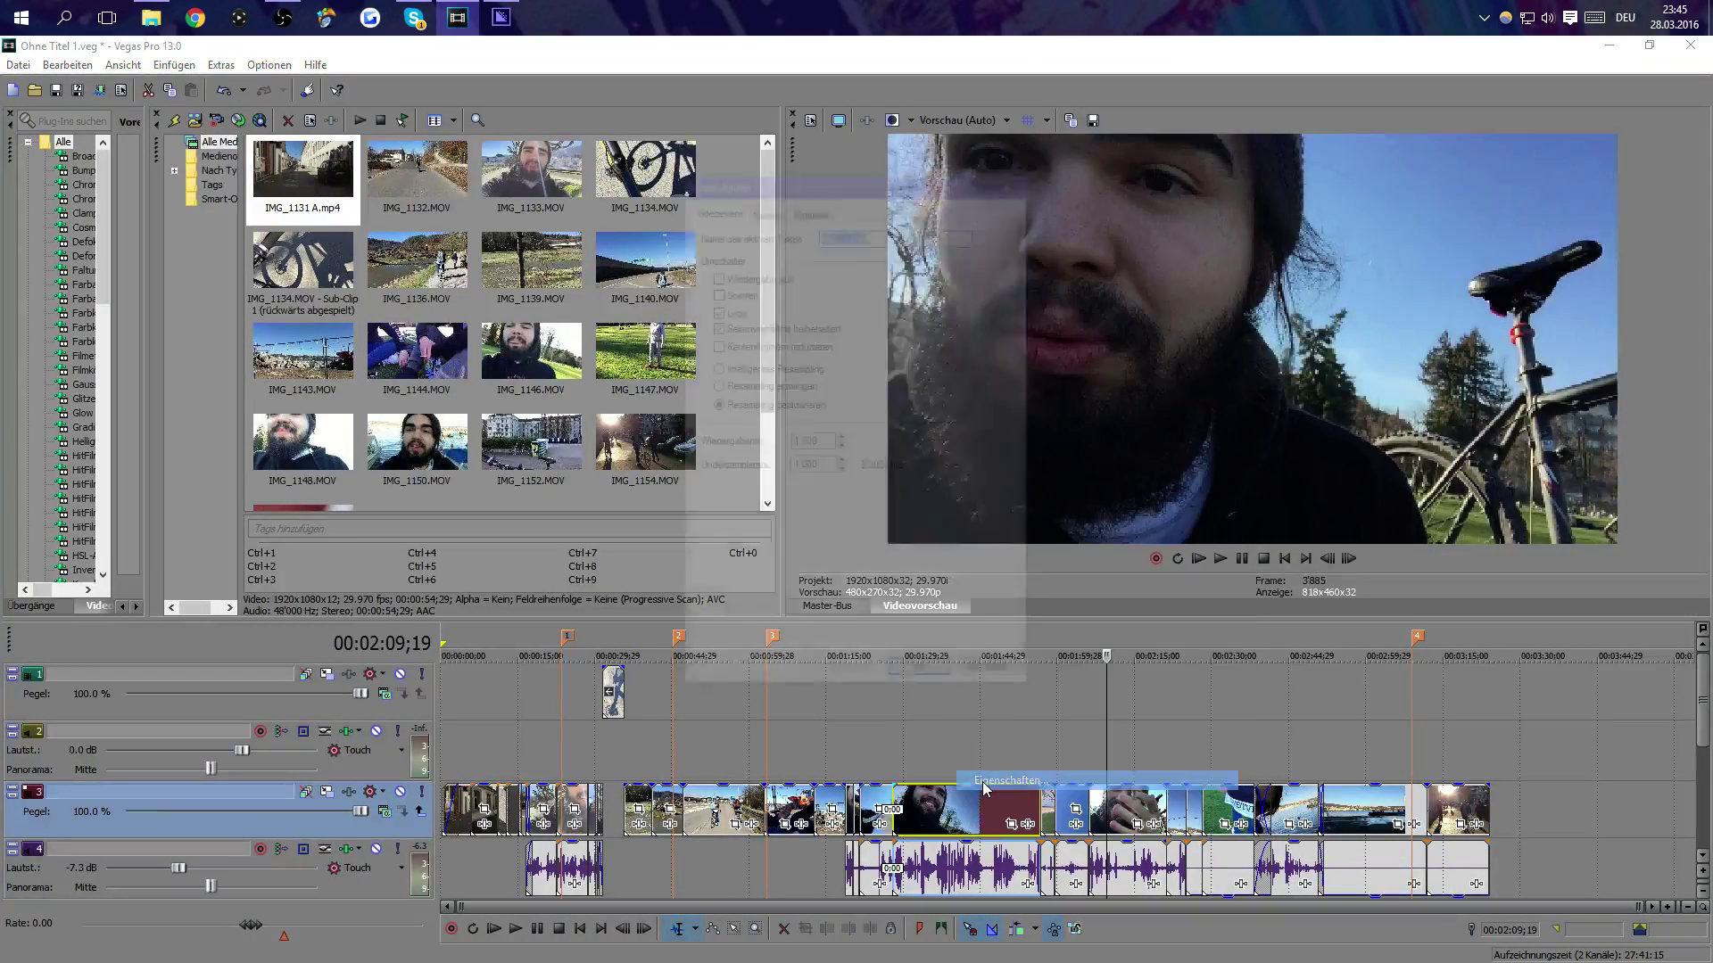
{"action": "left_click", "coordinate": [992, 678]}
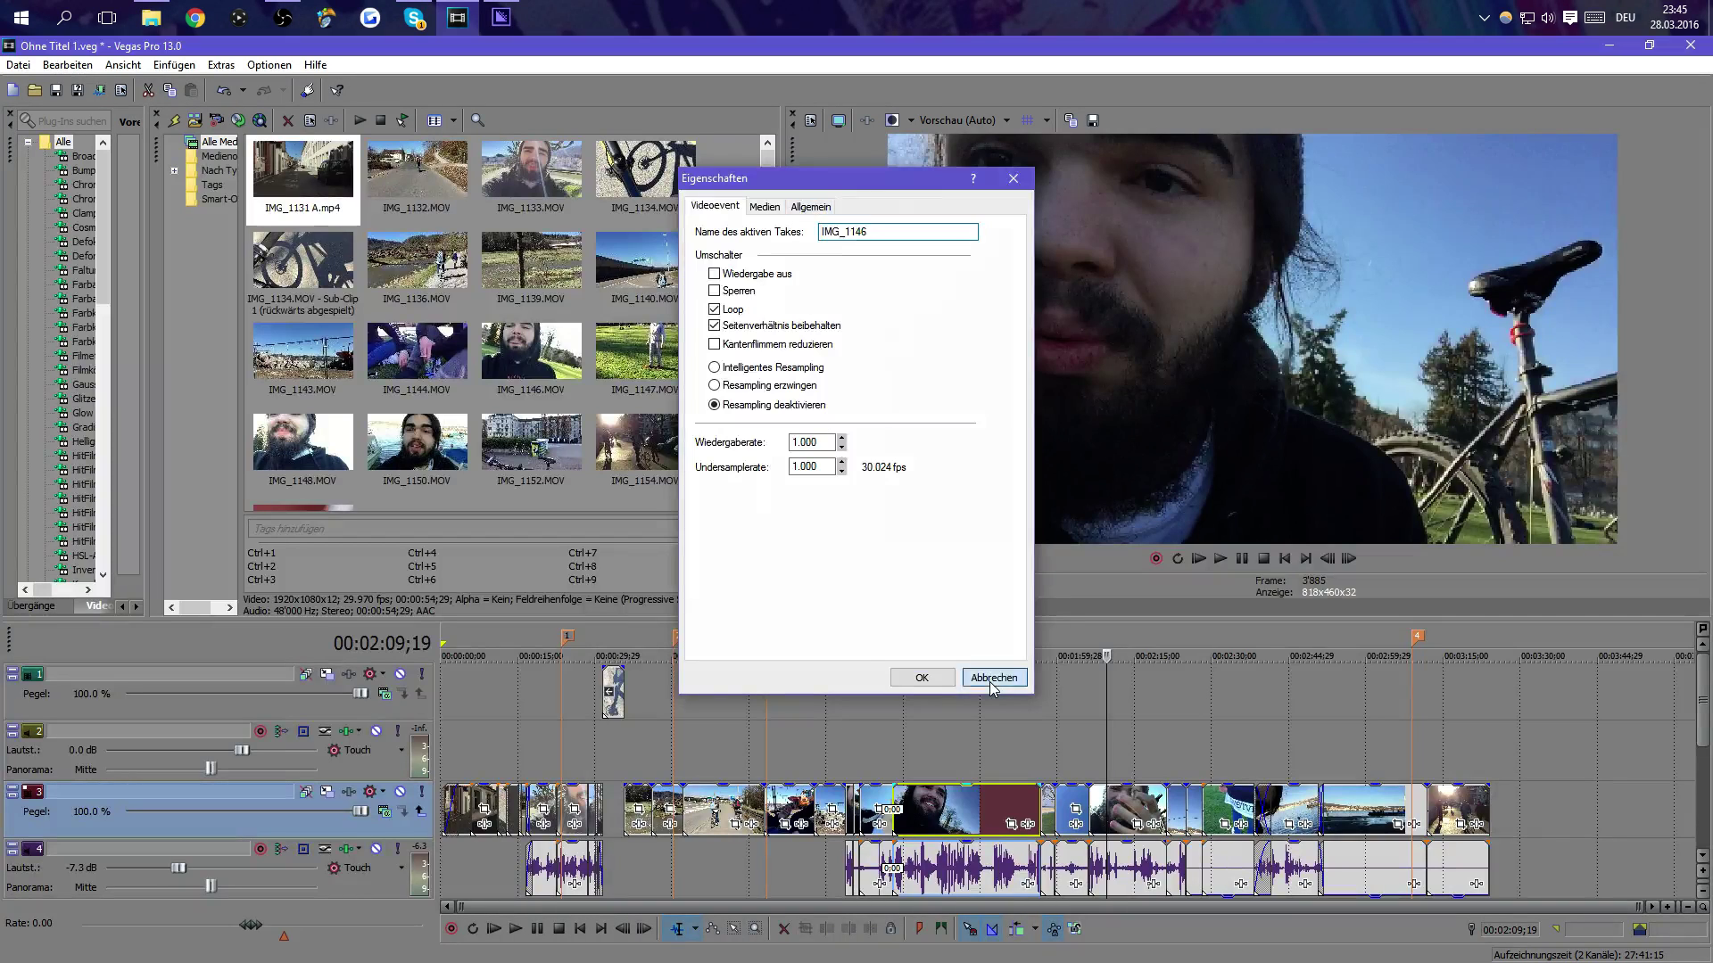
{"action": "right_click", "coordinate": [959, 812]}
{"action": "left_click", "coordinate": [968, 804]}
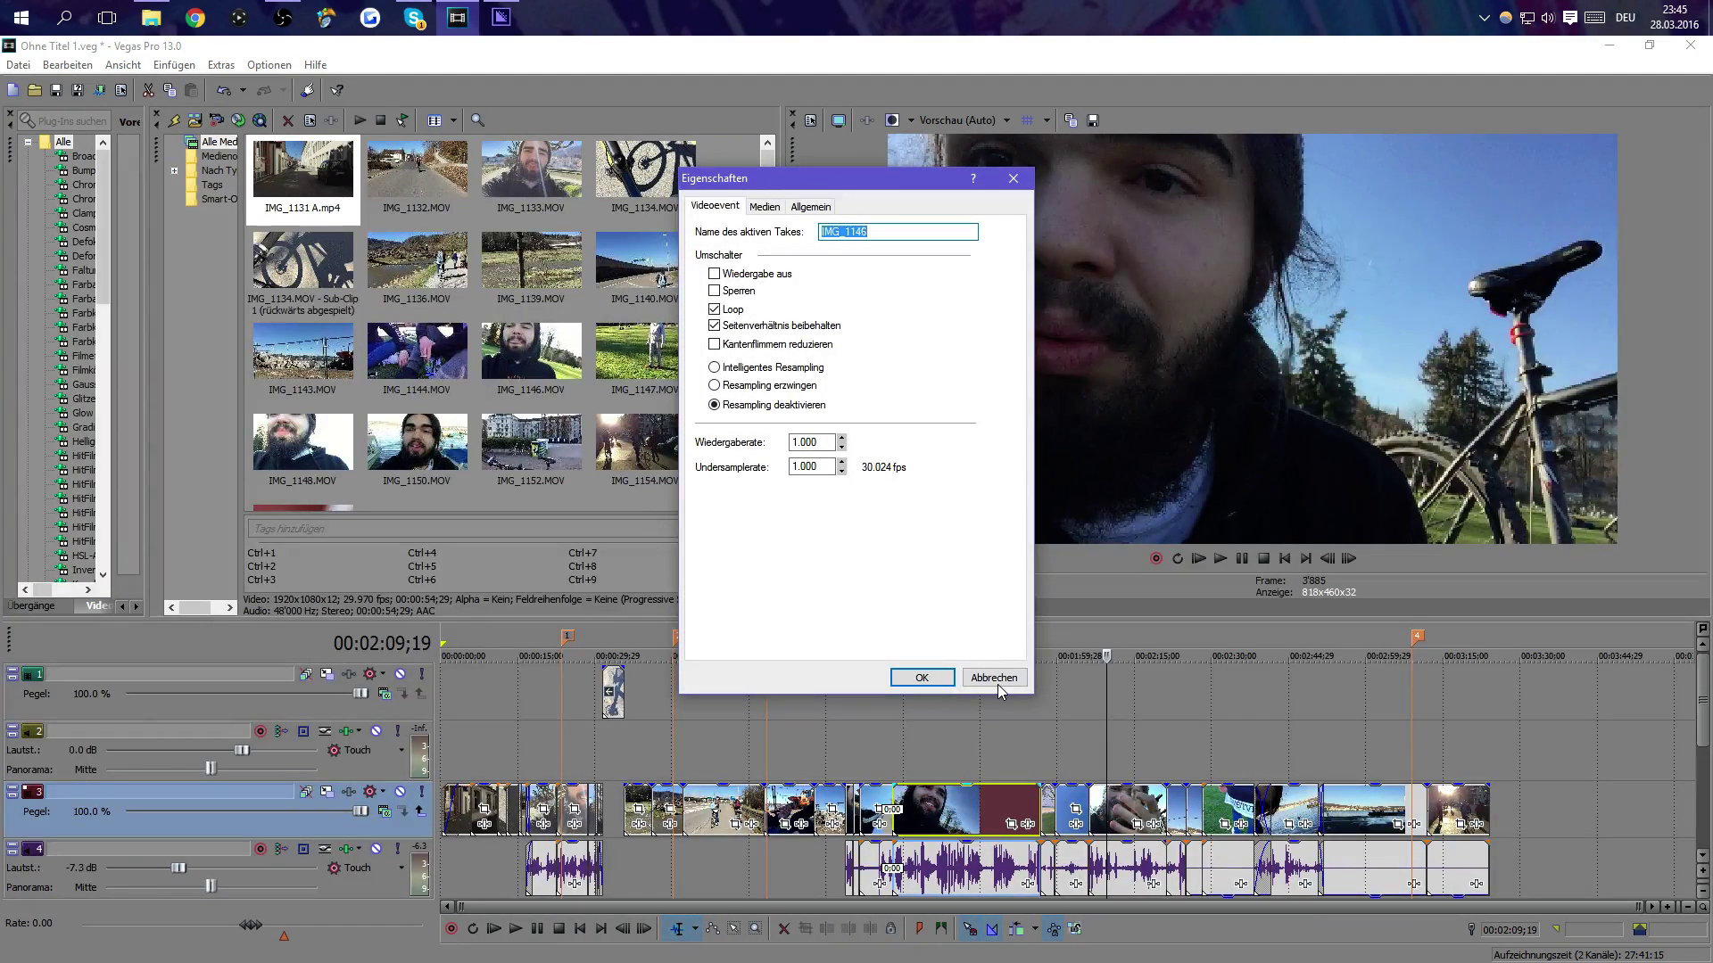
{"action": "left_click", "coordinate": [994, 678]}
{"action": "right_click", "coordinate": [928, 800]}
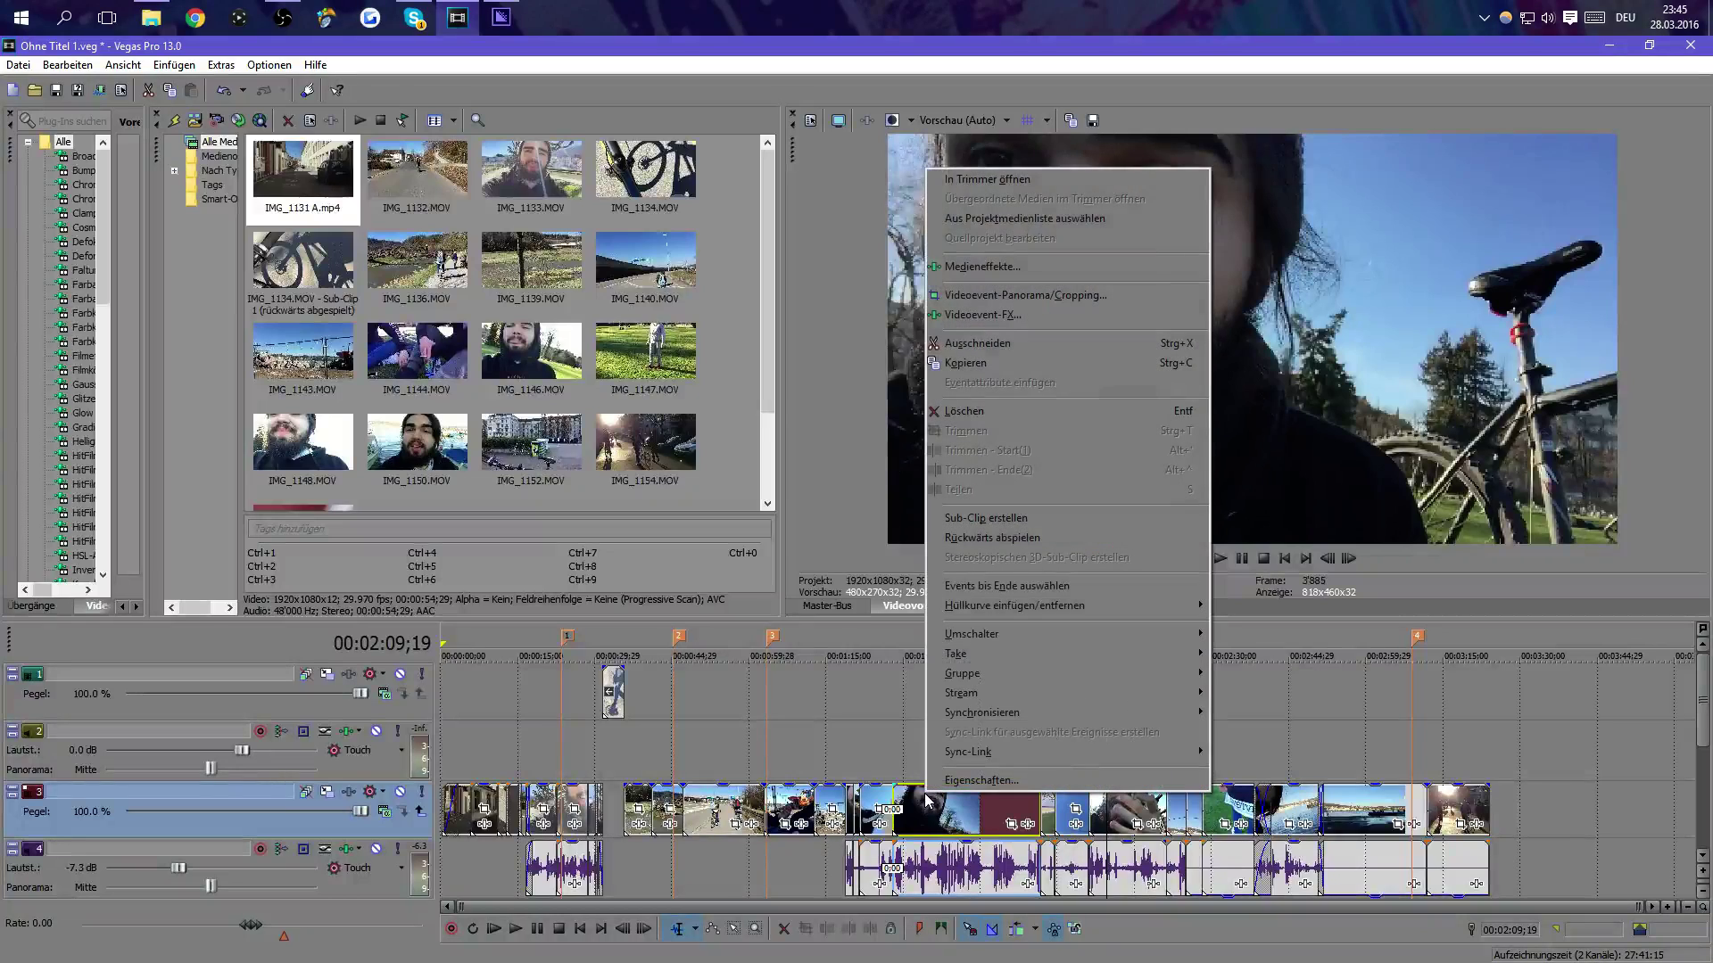
{"action": "left_click", "coordinate": [985, 781]}
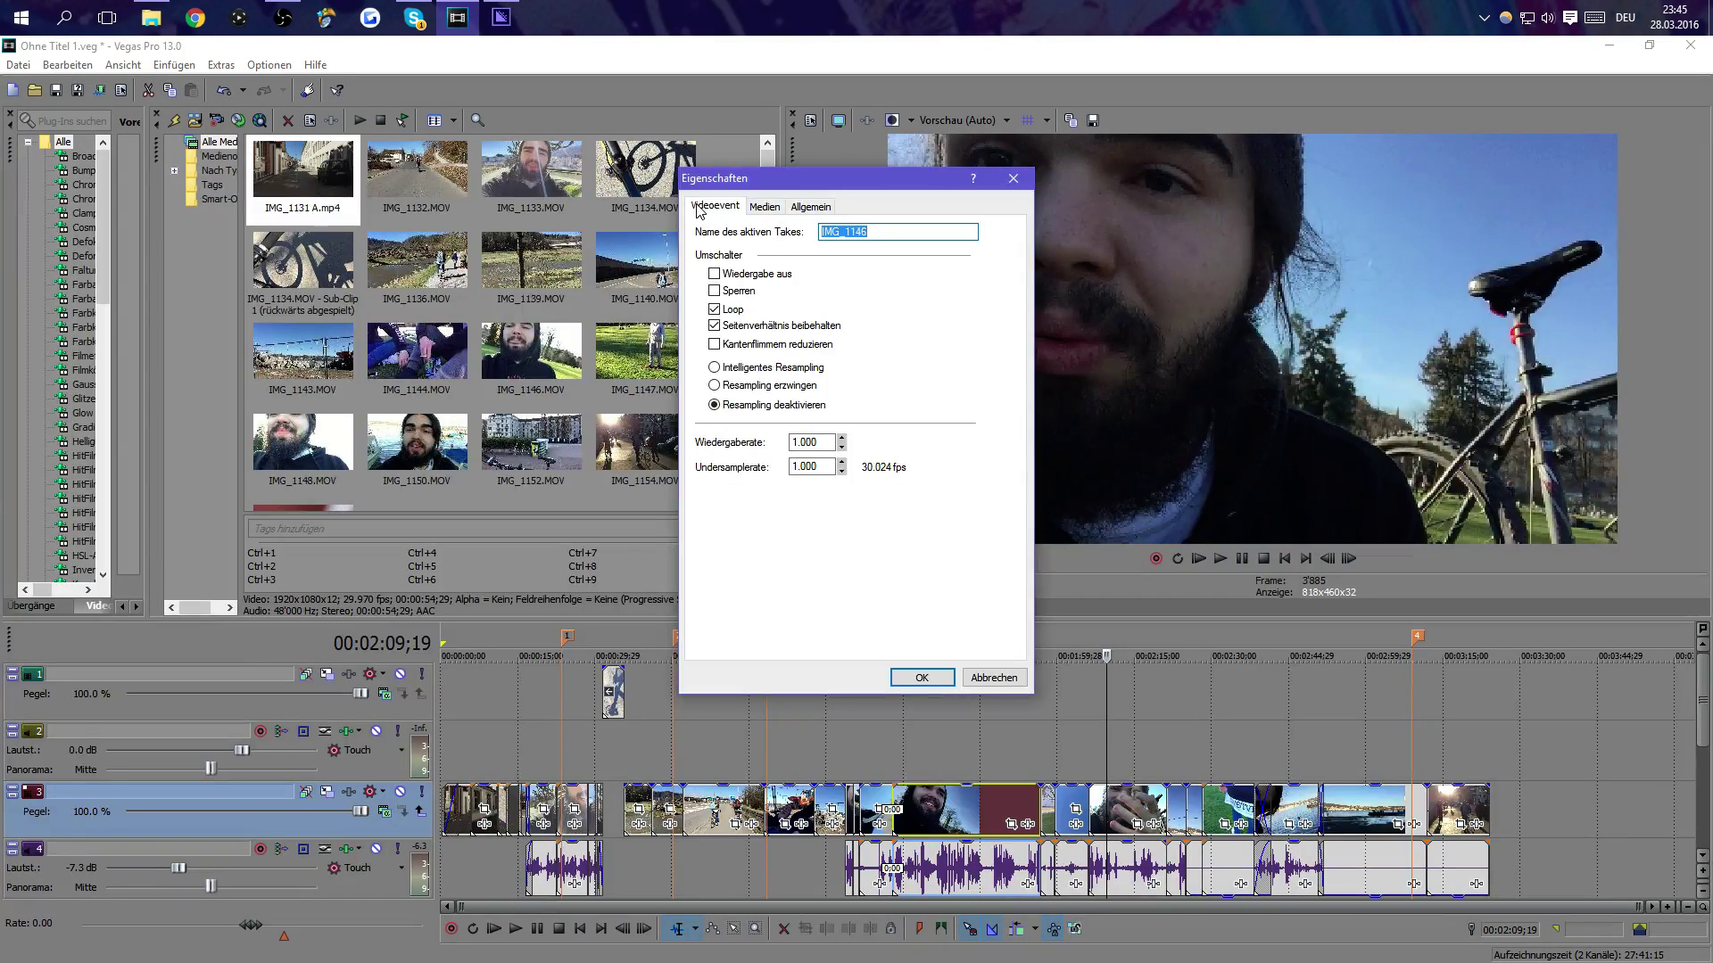
{"action": "left_click", "coordinate": [758, 208]}
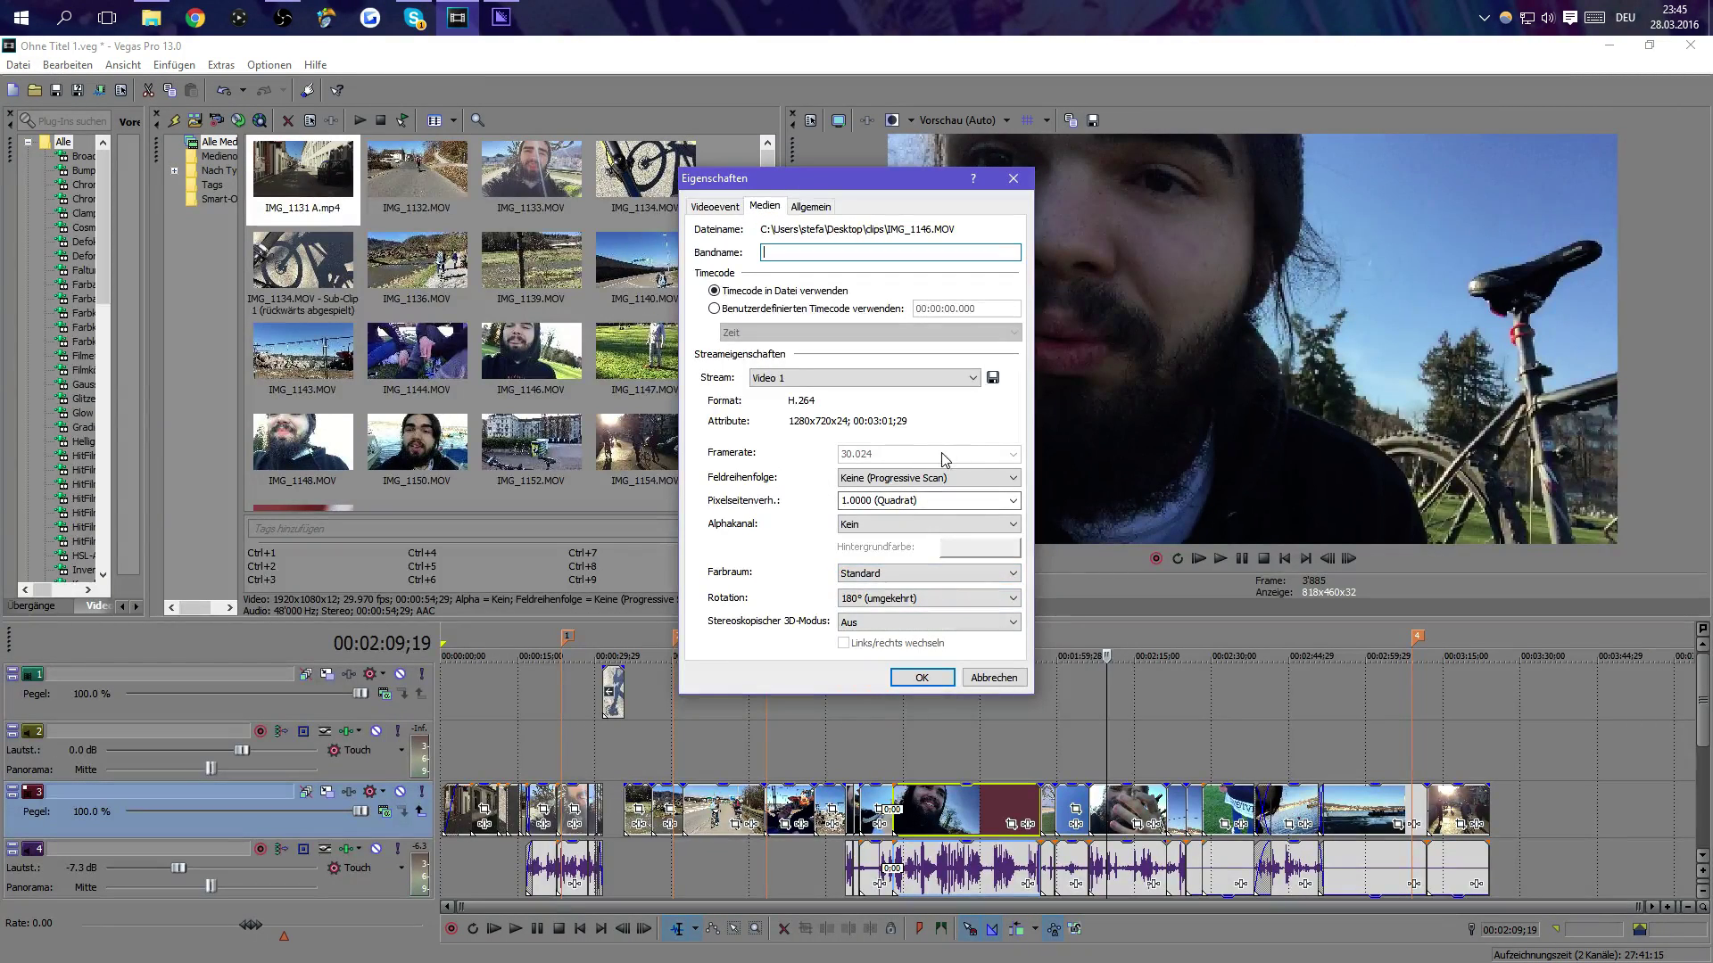
{"action": "left_click", "coordinate": [994, 678]}
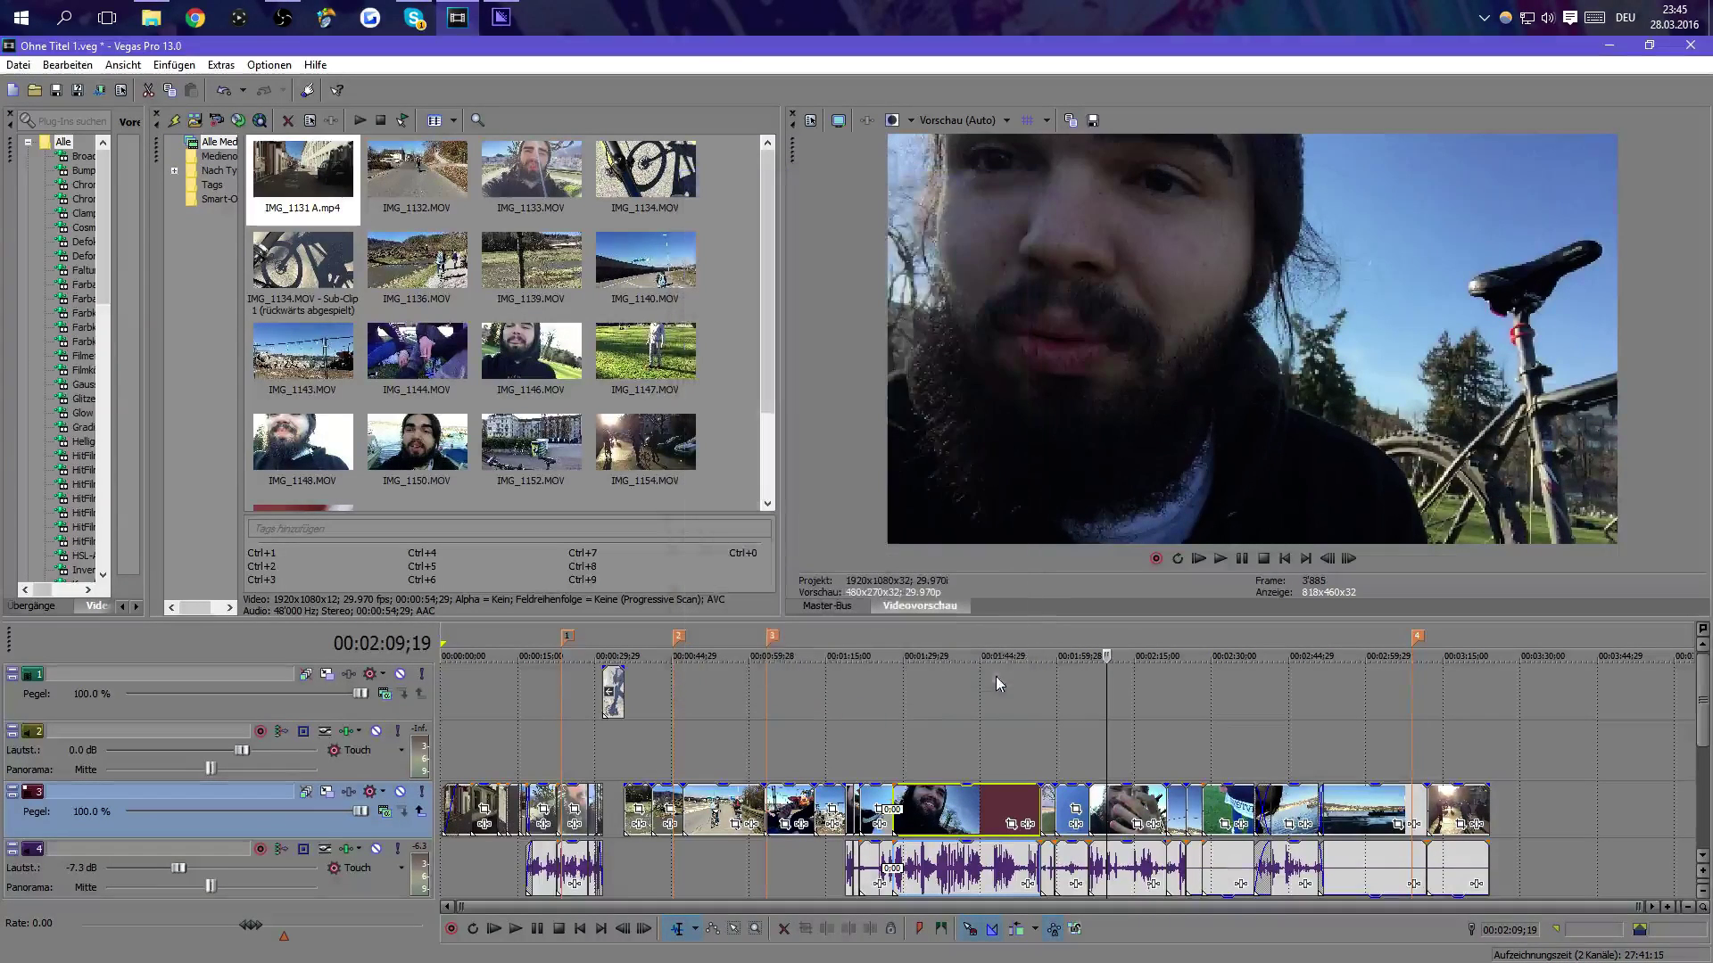
Step: Check the 29.970 fps frame rate in Project Properties without changes, then scrub the timeline back
{"action": "left_click", "coordinate": [818, 122]}
{"action": "left_click", "coordinate": [812, 324]}
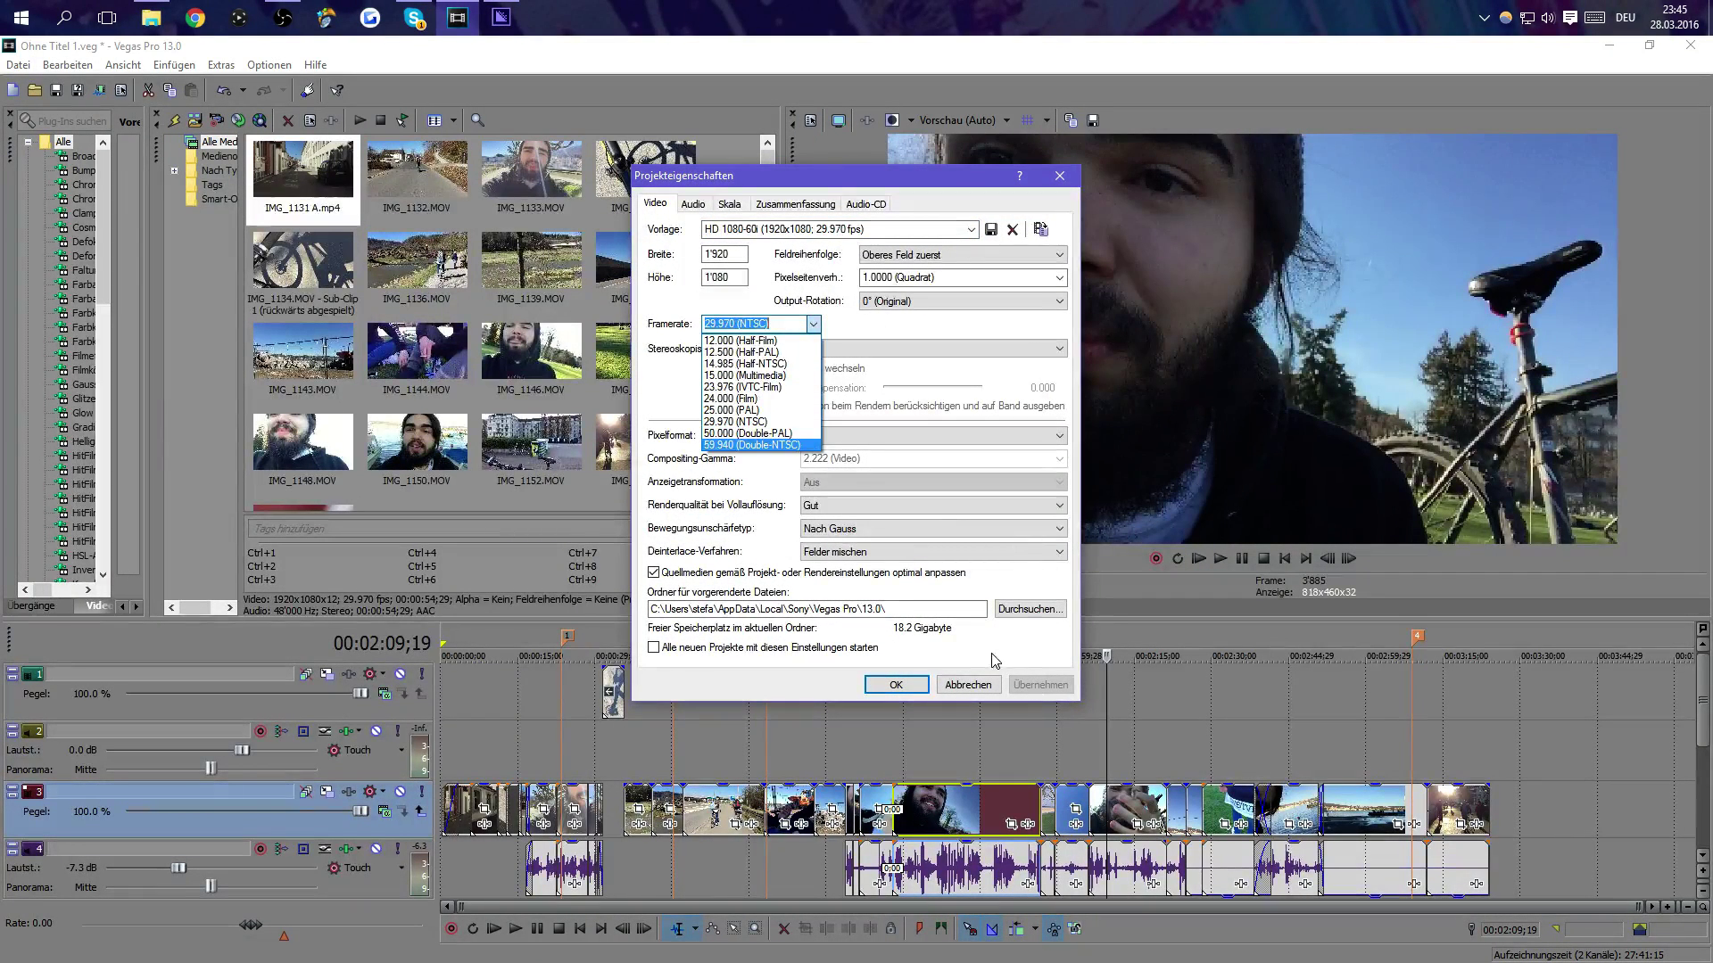
{"action": "left_click", "coordinate": [962, 684]}
{"action": "left_click", "coordinate": [963, 685]}
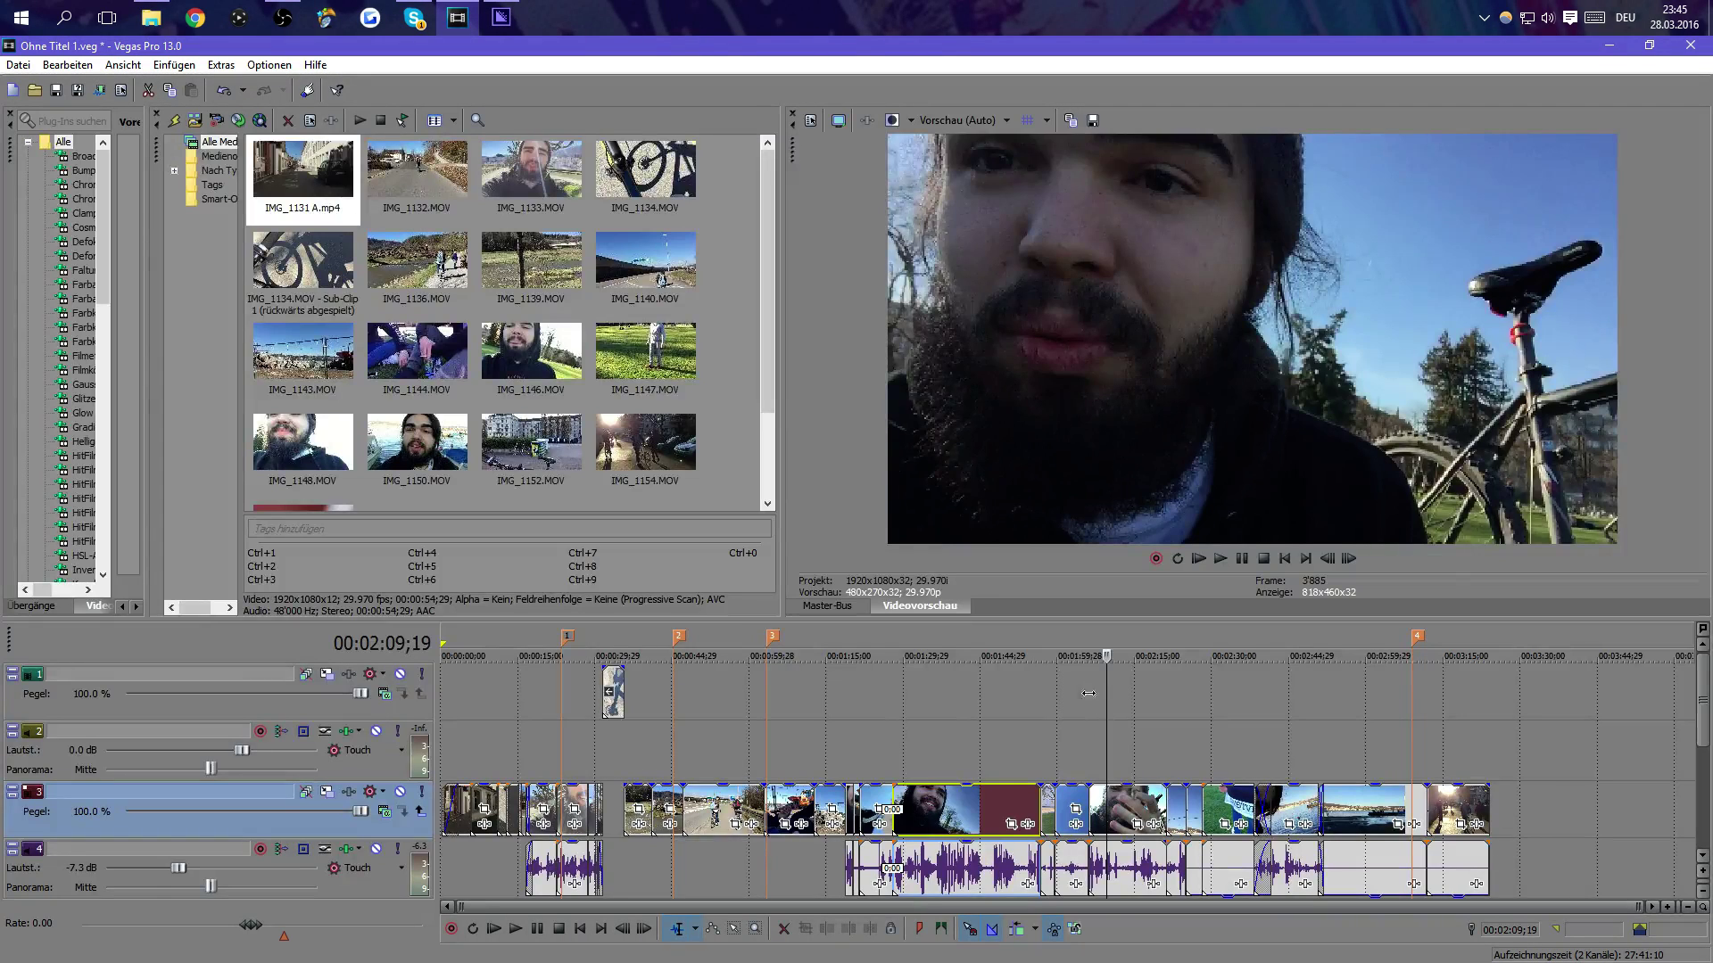
{"action": "left_click", "coordinate": [918, 723]}
{"action": "left_click_drag", "start_coordinate": [918, 724], "coordinate": [537, 743]}
{"action": "scroll", "coordinate": [673, 757], "scroll_direction": "up", "scroll_amount": 5}
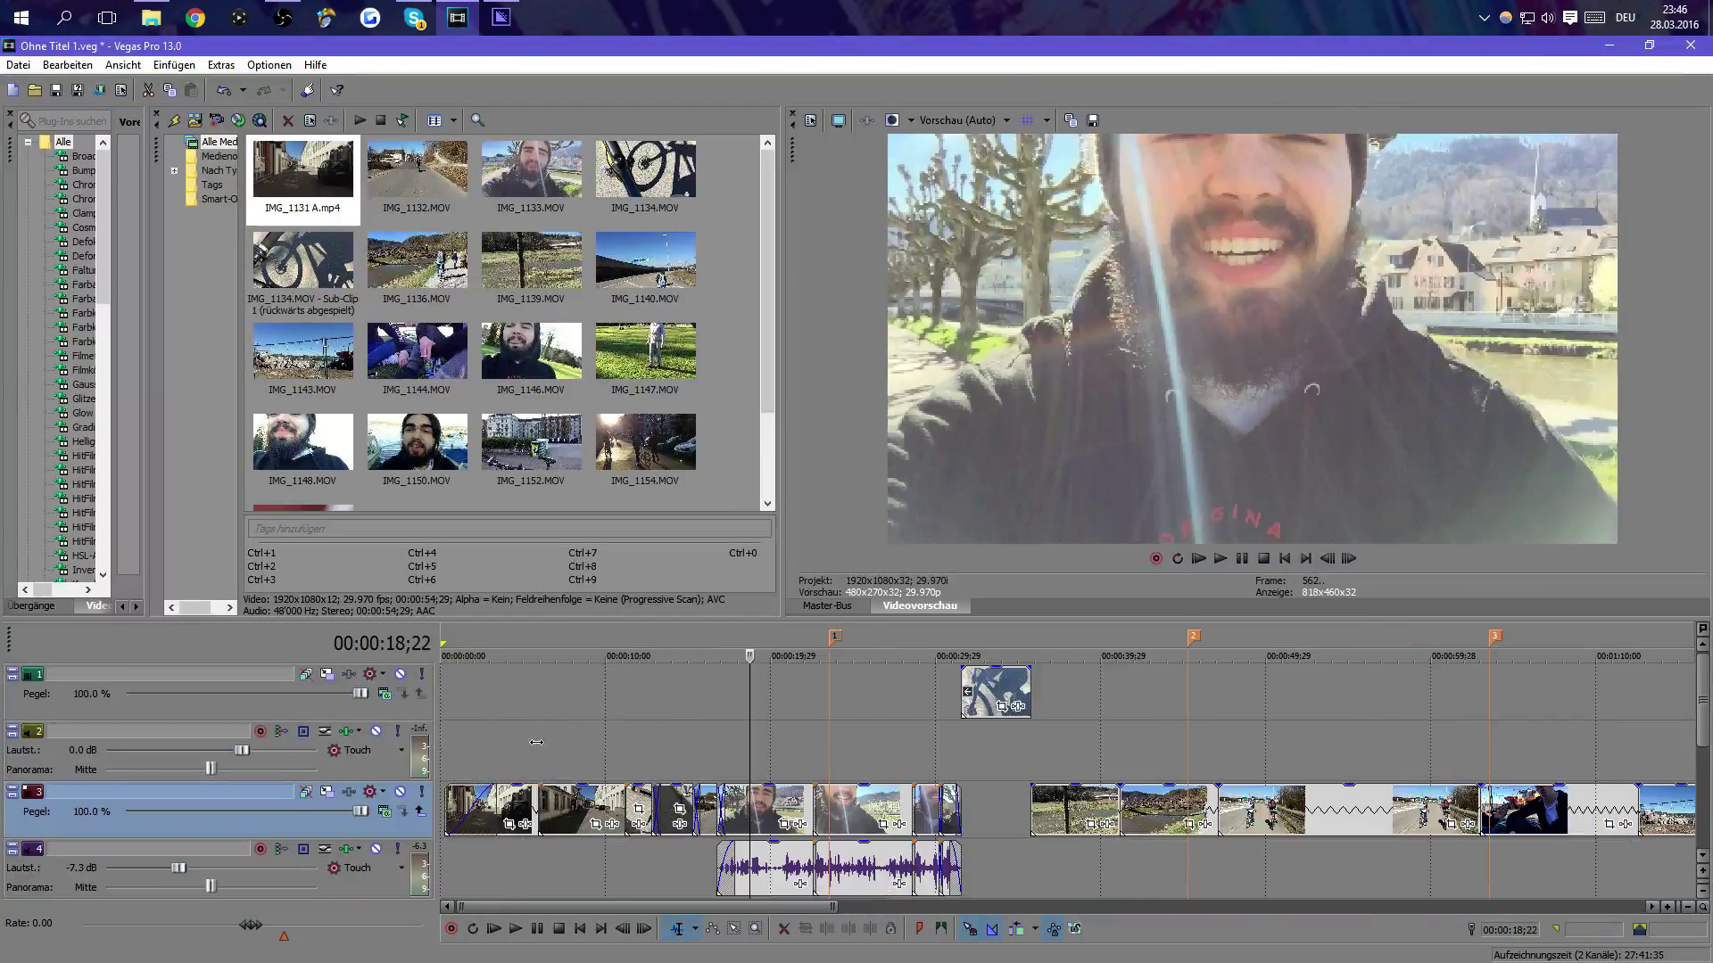
{"action": "left_click", "coordinate": [970, 755]}
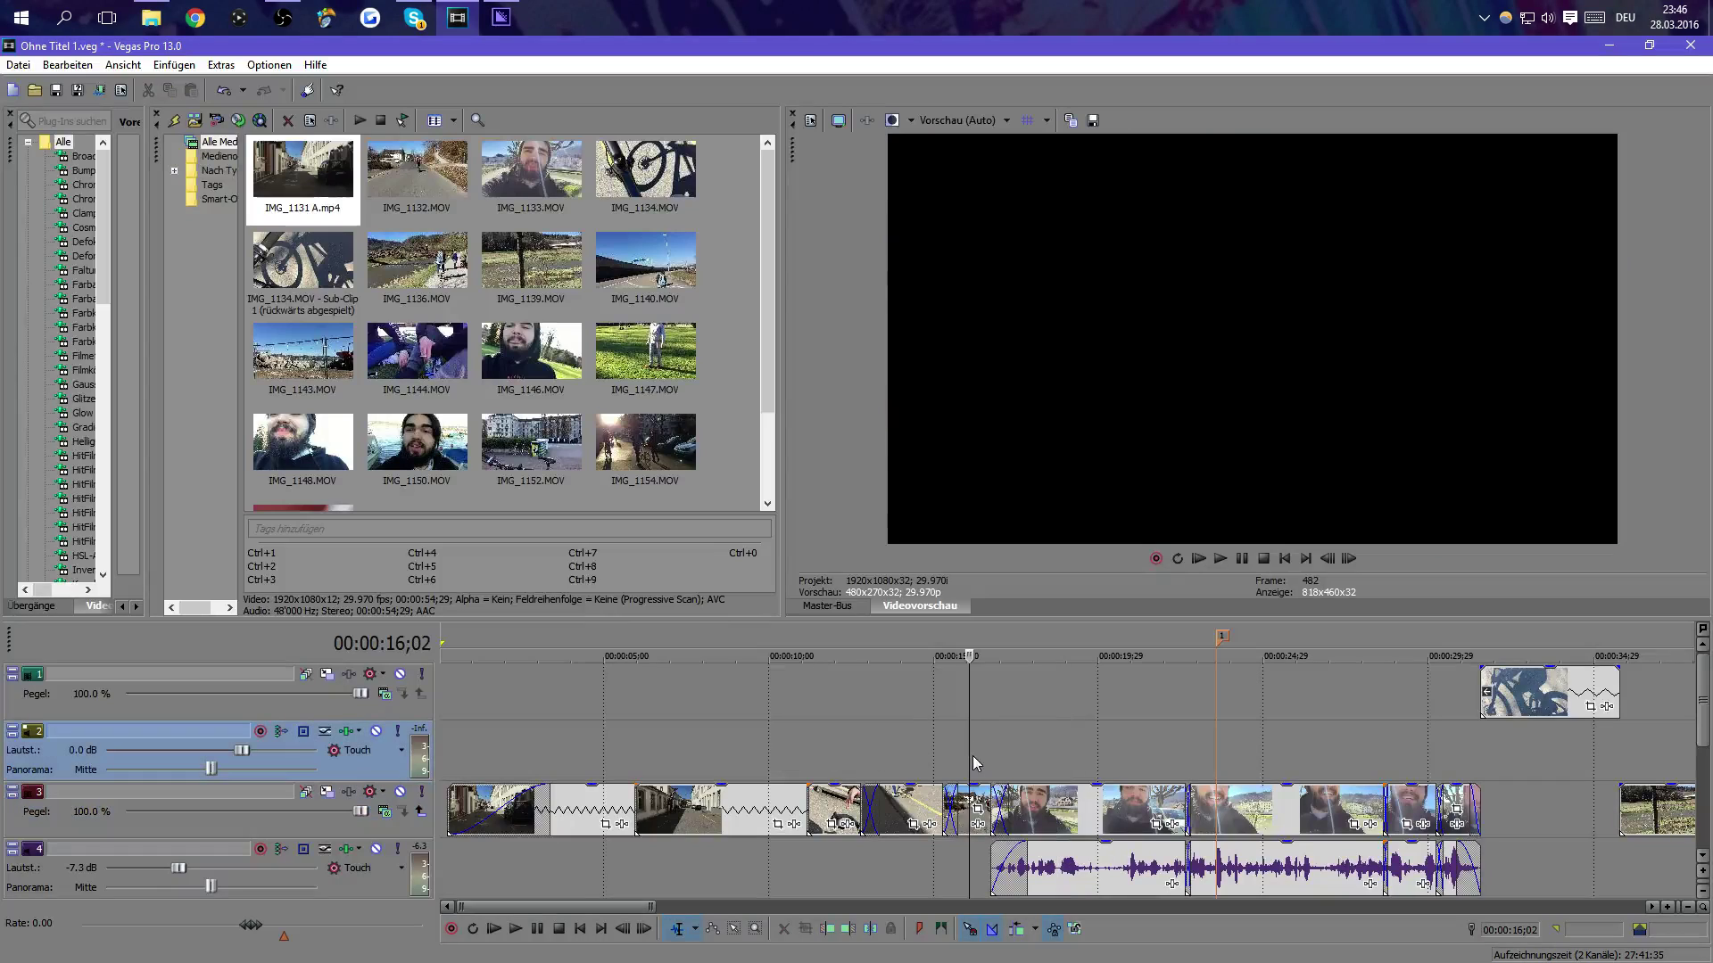
{"action": "right_click", "coordinate": [979, 805]}
{"action": "left_click", "coordinate": [1026, 785]}
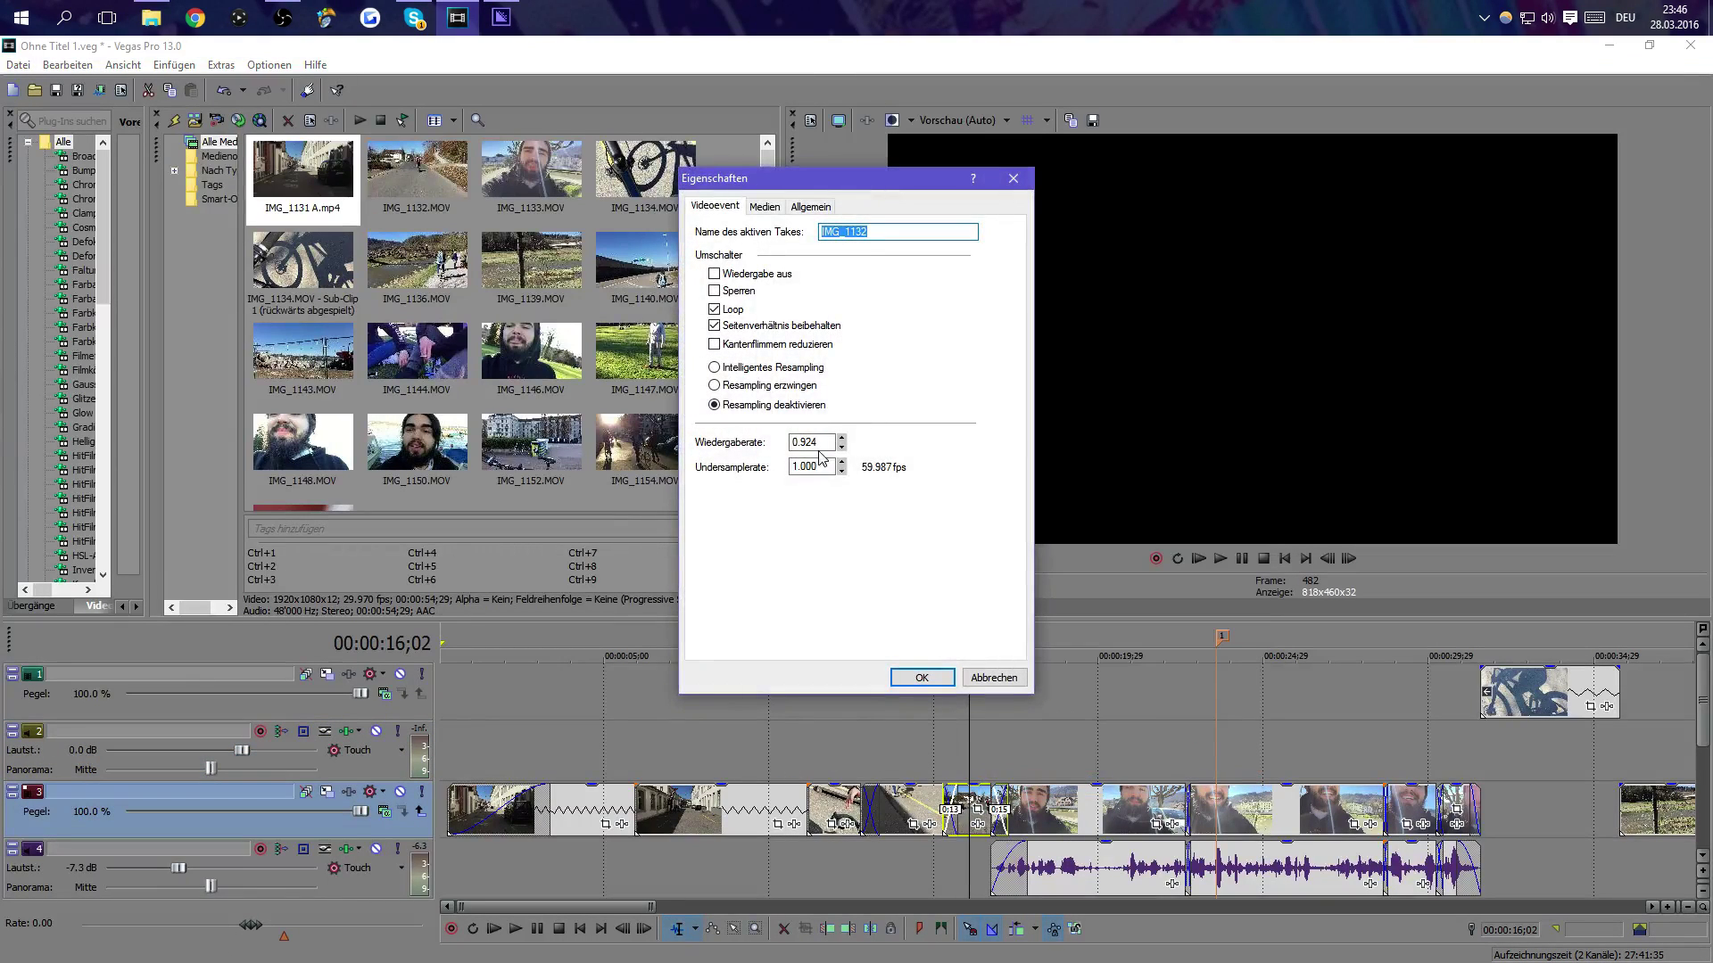
{"action": "left_click", "coordinate": [993, 678]}
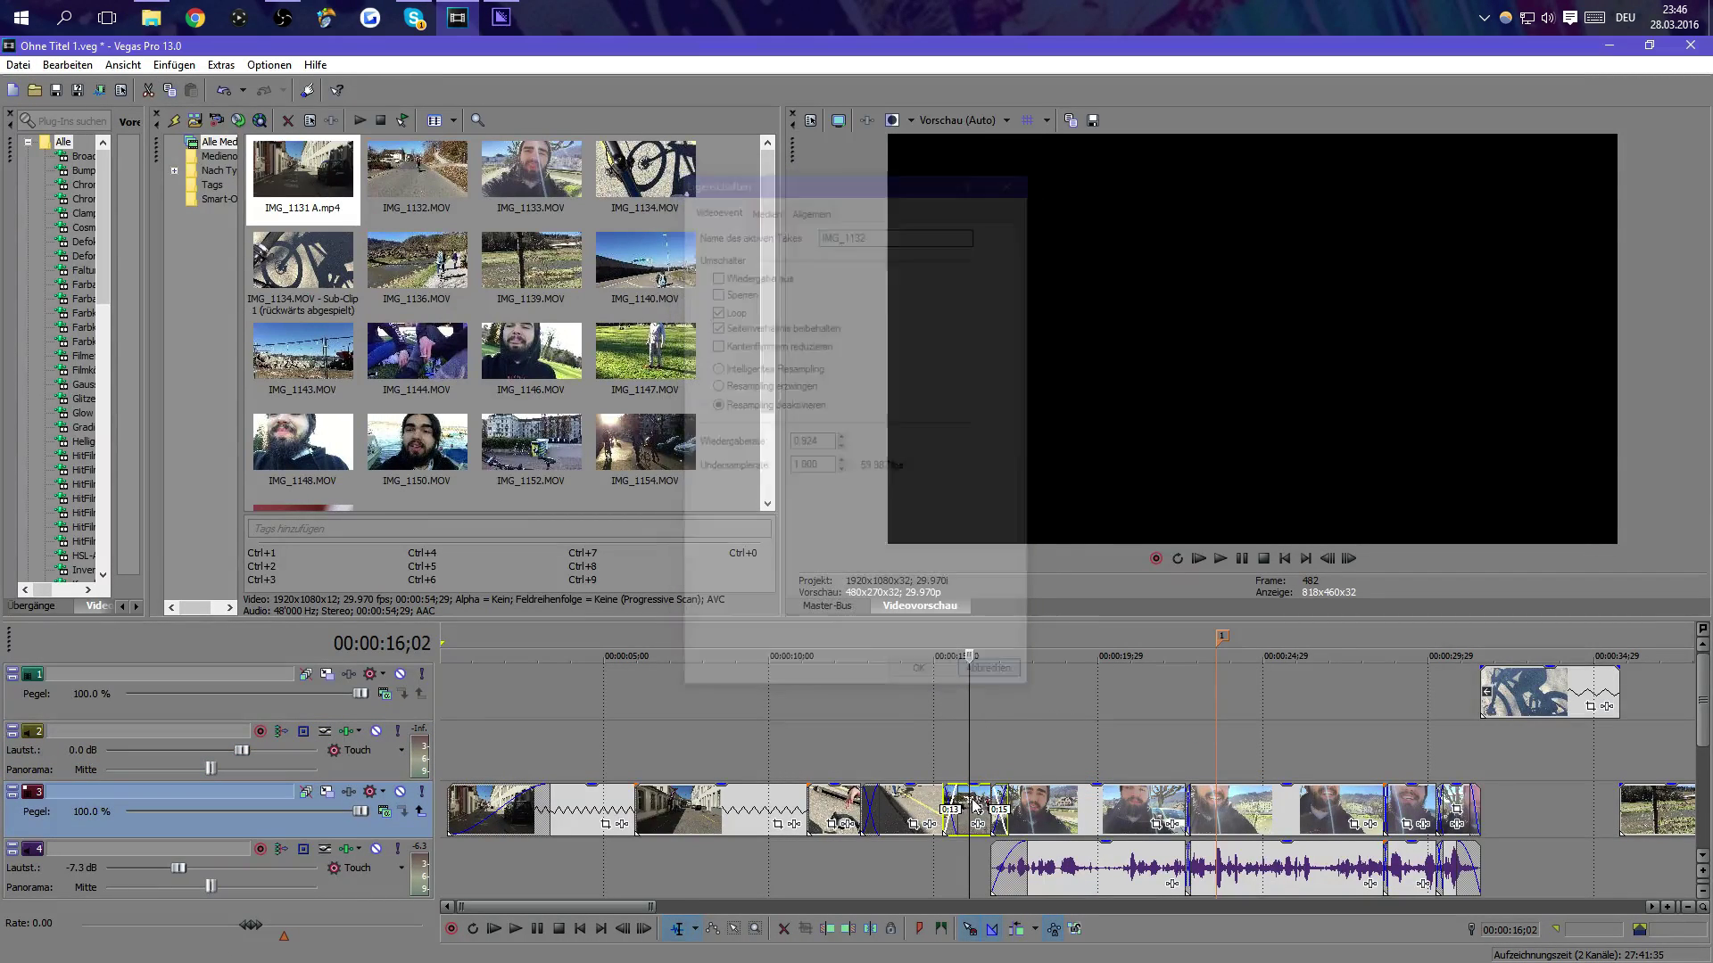
{"action": "right_click", "coordinate": [987, 789]}
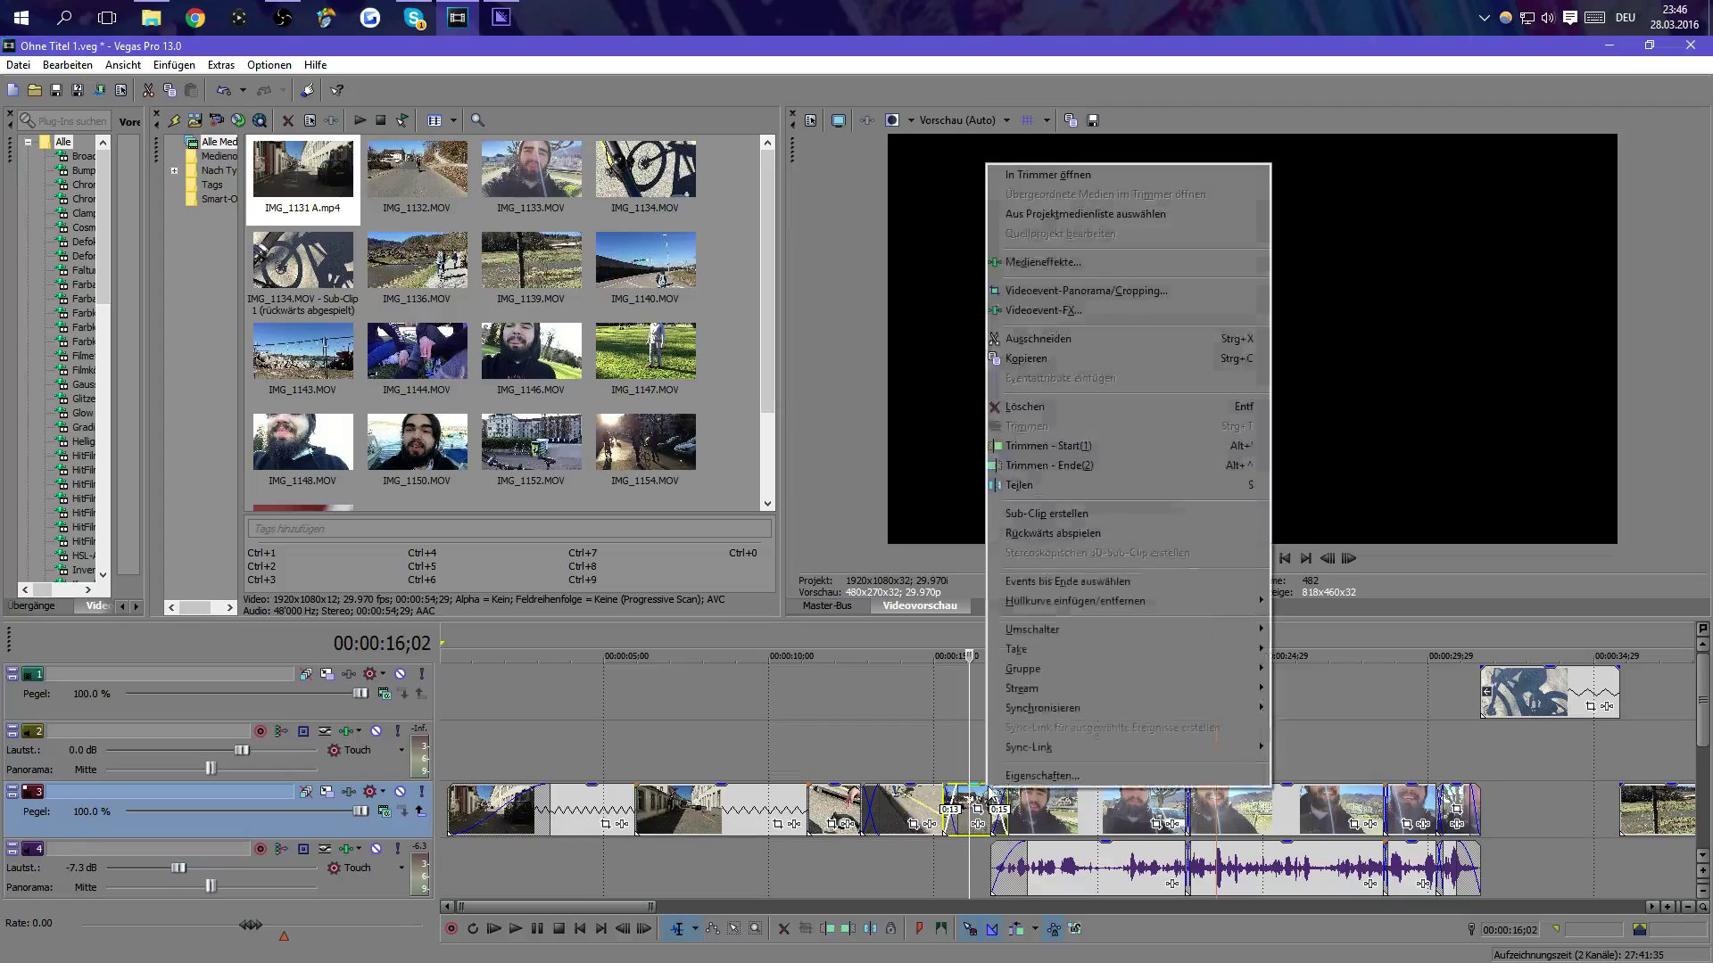
{"action": "left_click", "coordinate": [1048, 775]}
{"action": "left_click", "coordinate": [752, 208]}
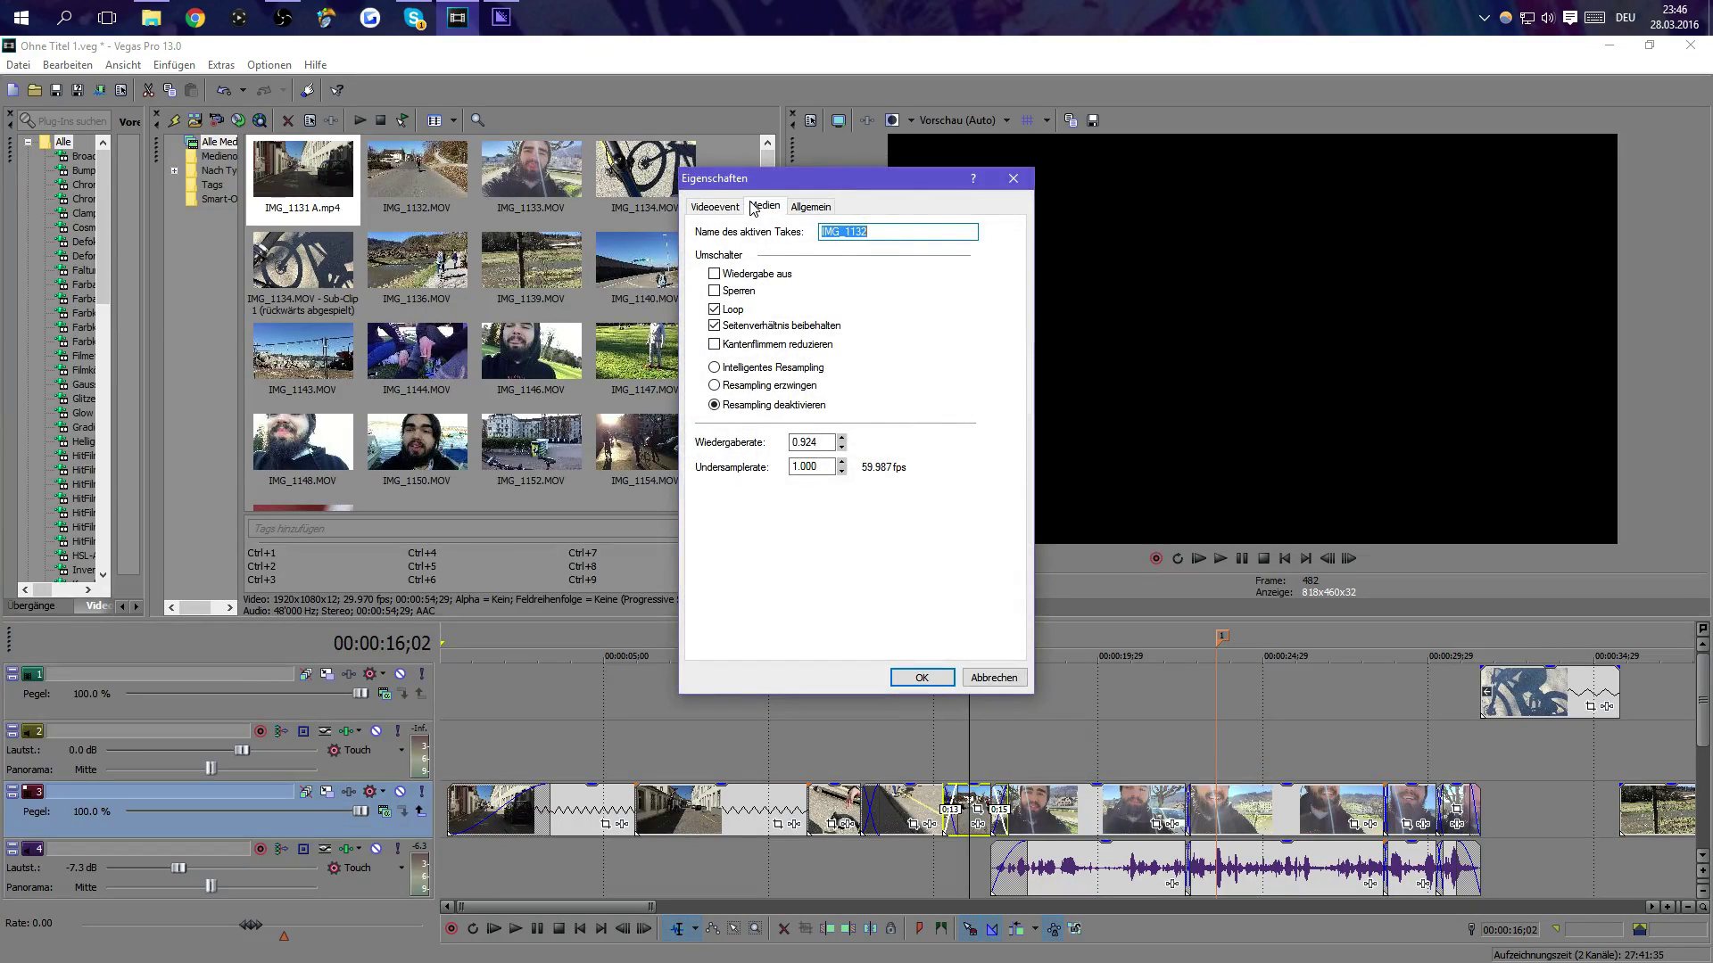
{"action": "left_click", "coordinate": [993, 678]}
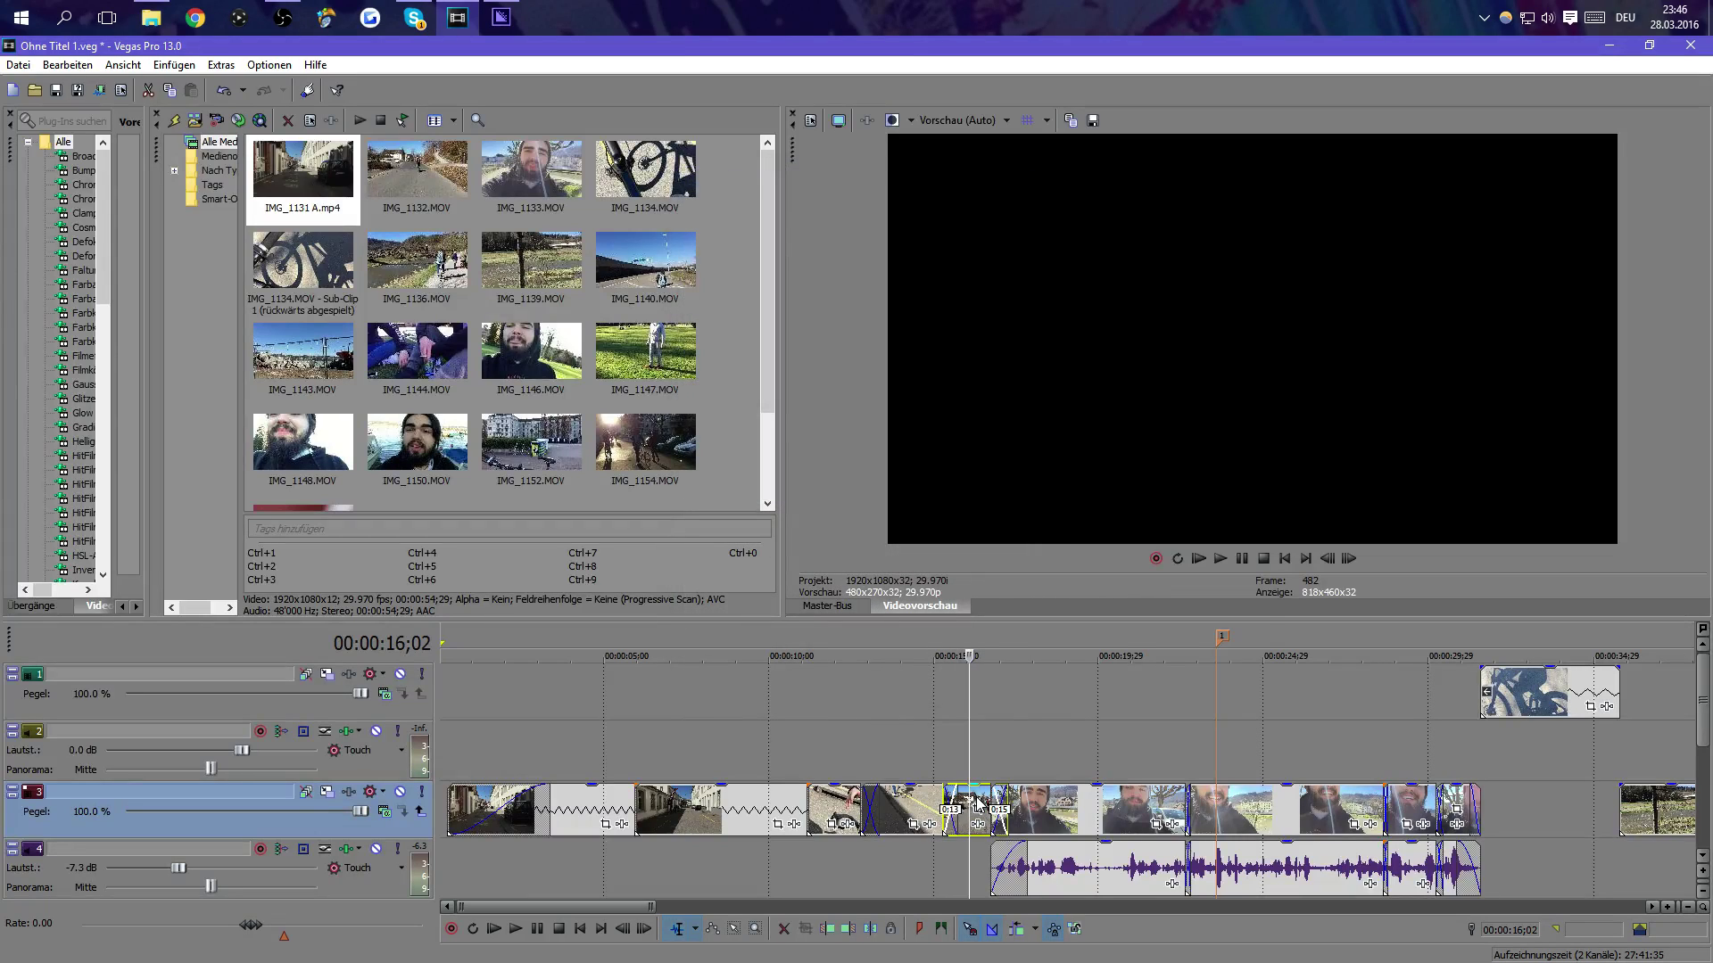
{"action": "right_click", "coordinate": [977, 801]}
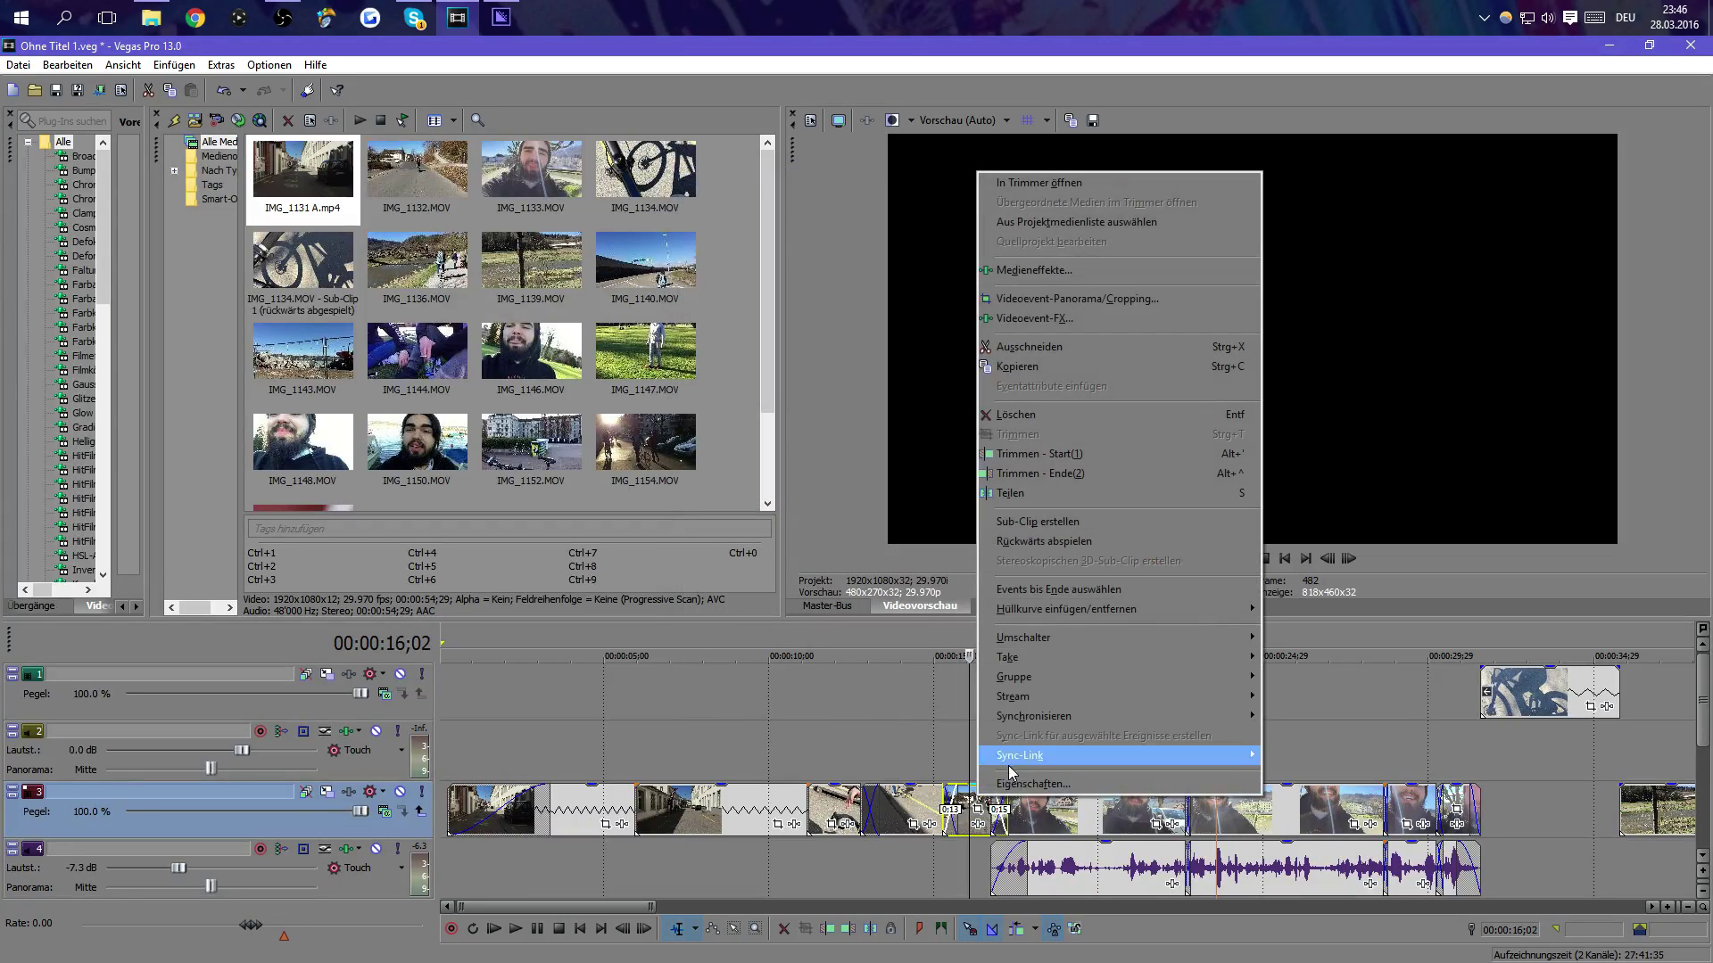
{"action": "left_click", "coordinate": [1085, 783]}
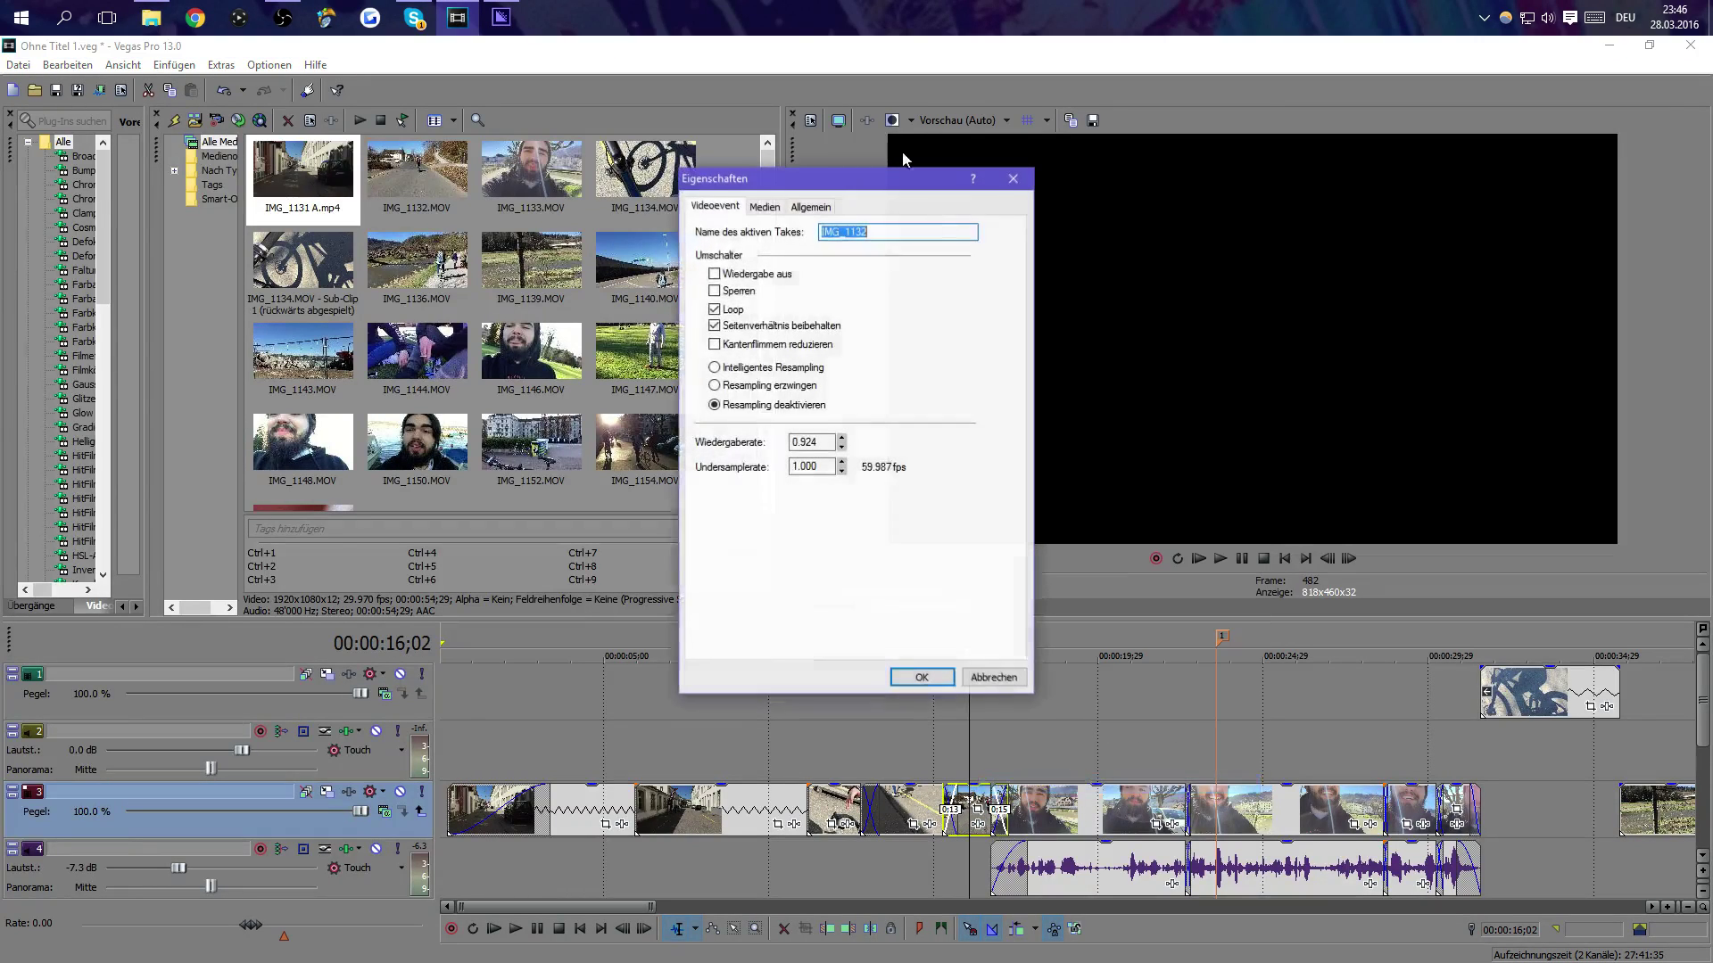
{"action": "left_click", "coordinate": [766, 207]}
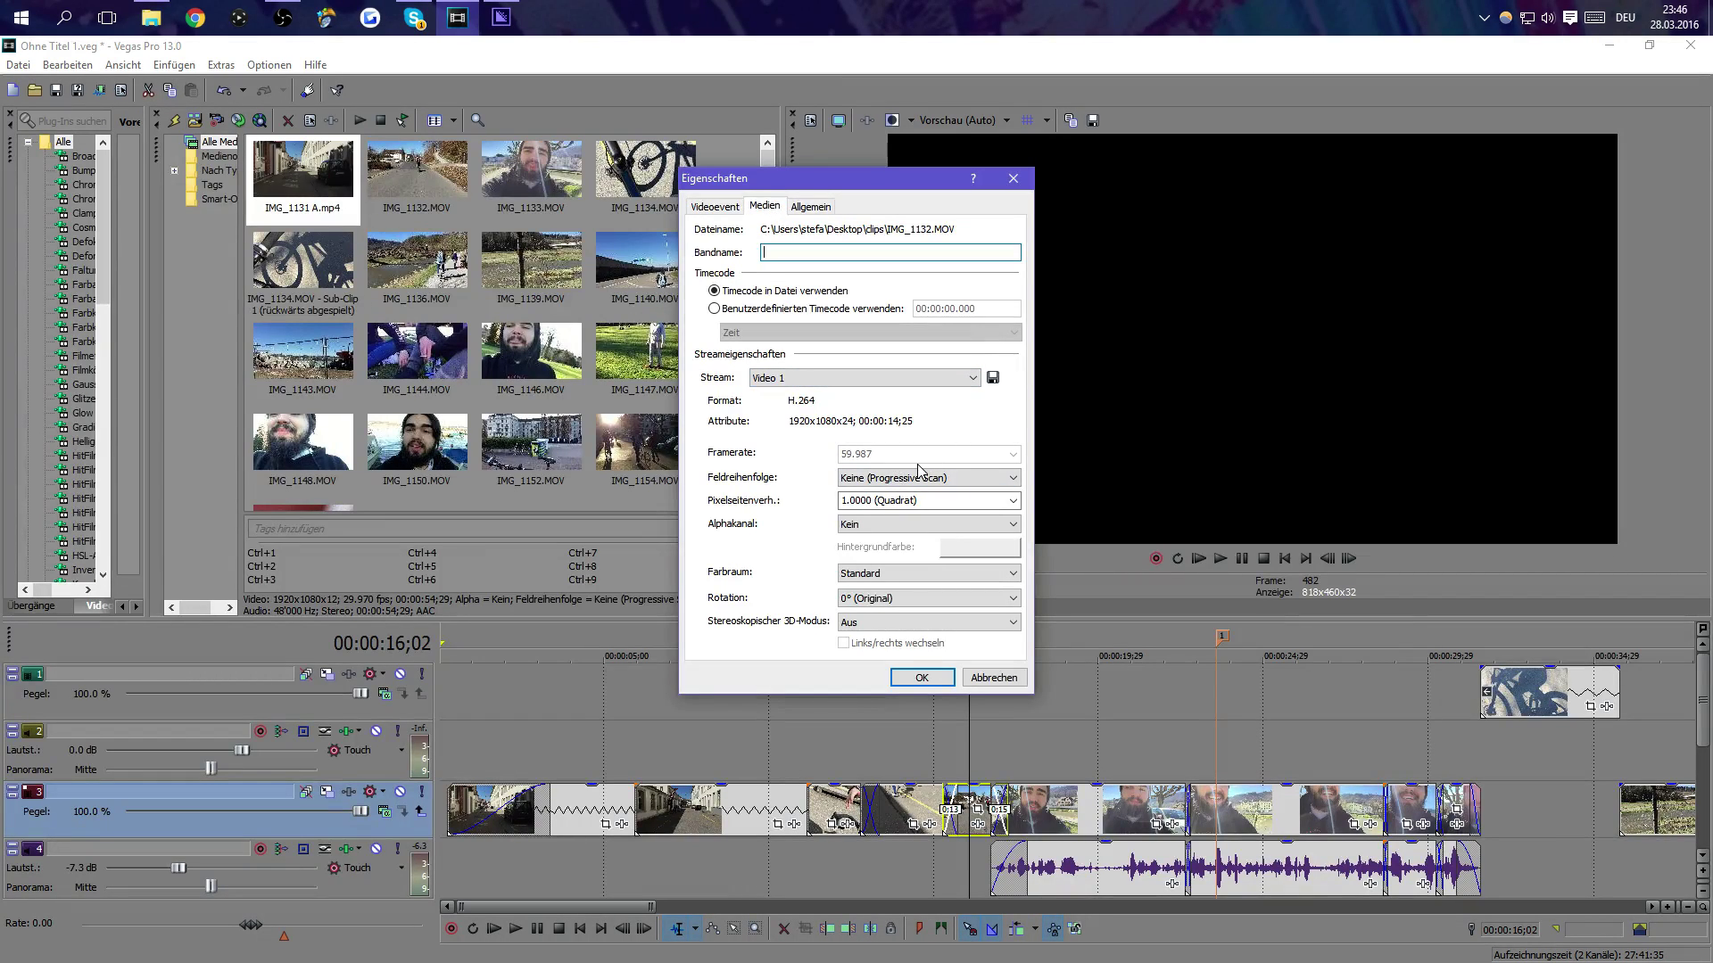
{"action": "left_click", "coordinate": [993, 678]}
{"action": "left_click", "coordinate": [971, 713]}
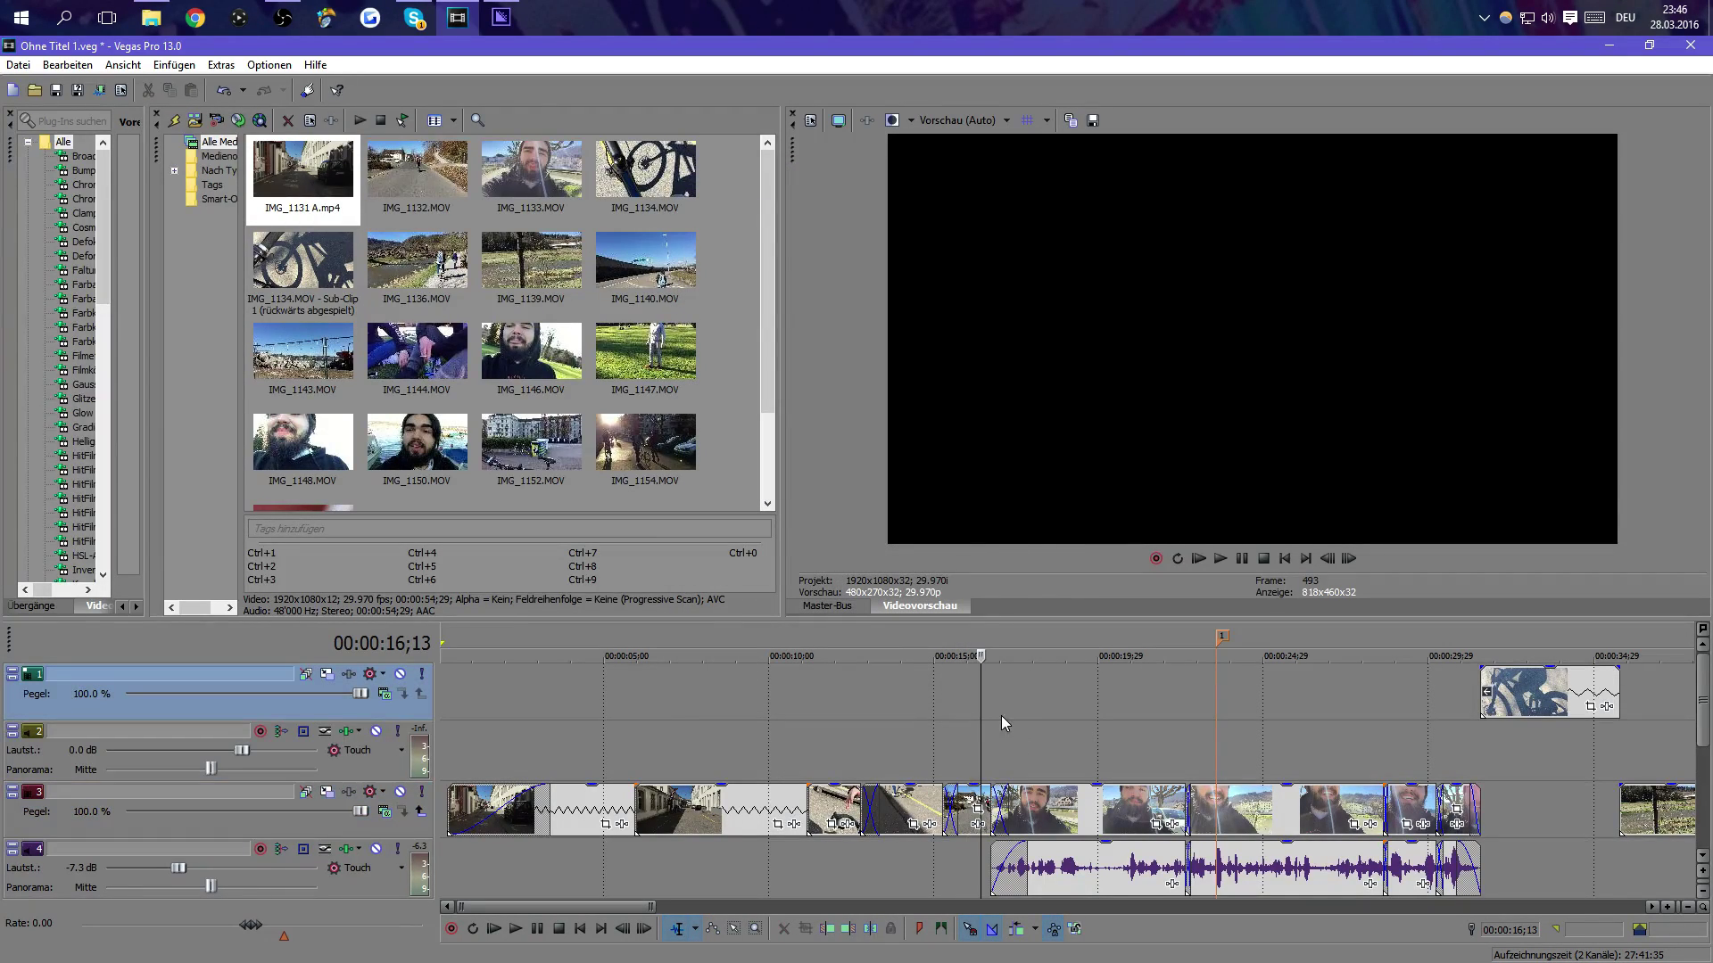
{"action": "left_click", "coordinate": [981, 715]}
{"action": "scroll", "coordinate": [1024, 731], "scroll_direction": "down", "scroll_amount": 3}
{"action": "left_click", "coordinate": [771, 726]}
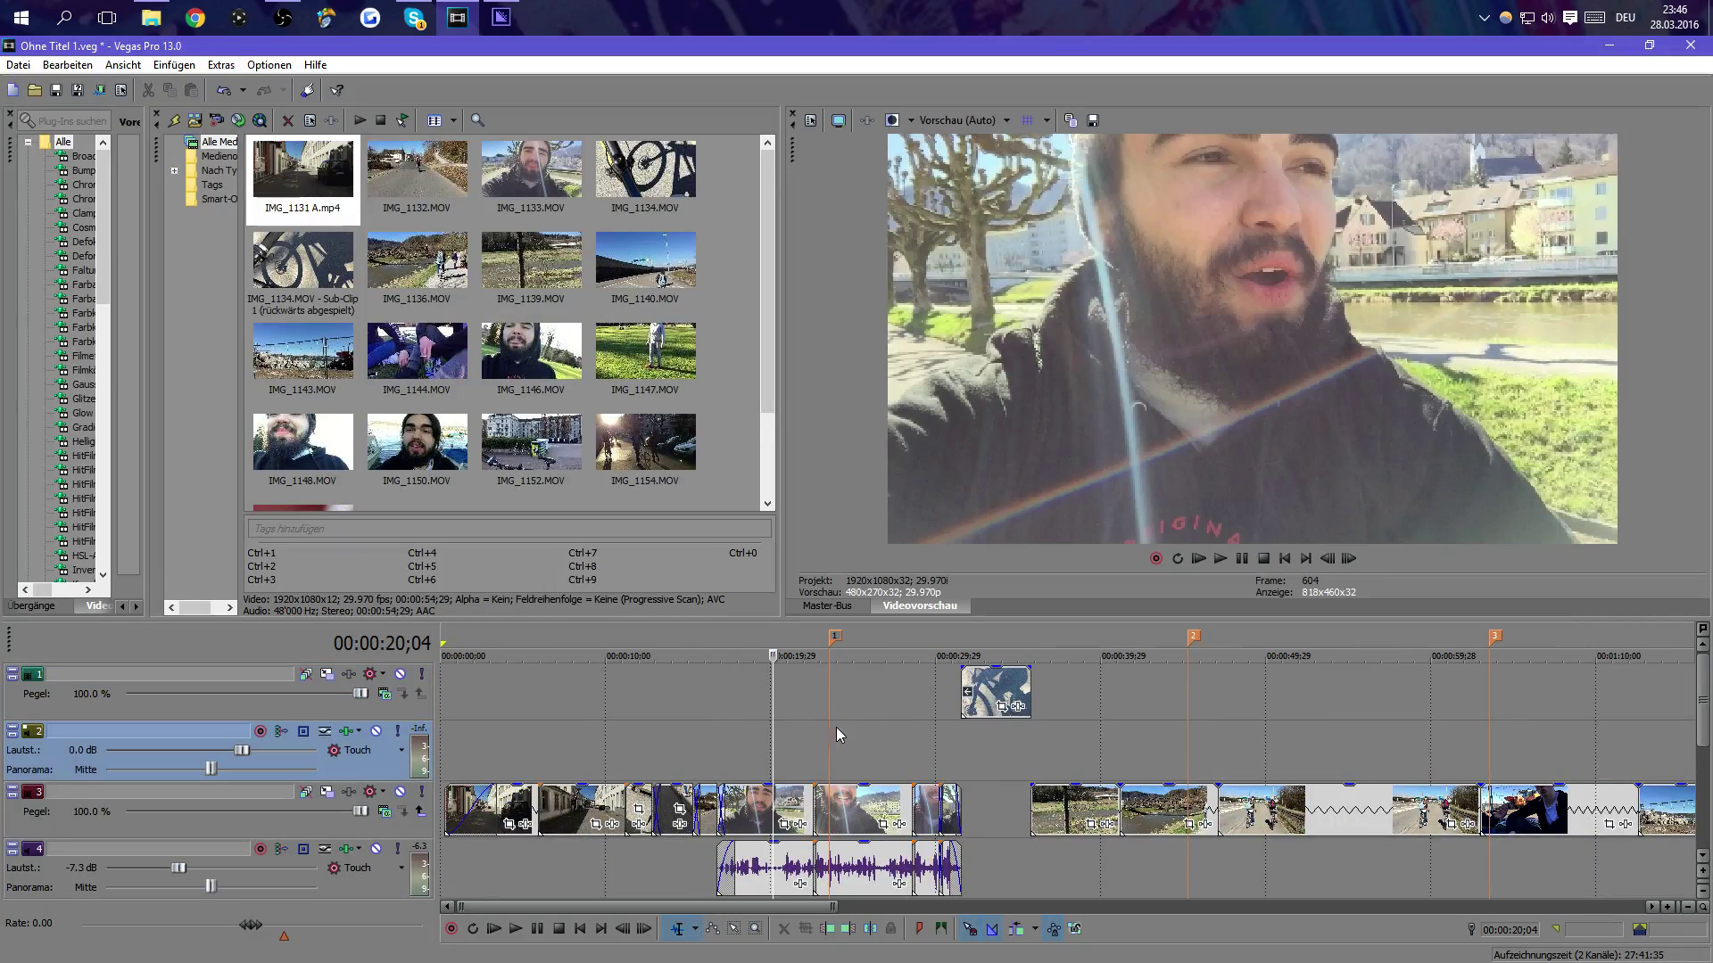
{"action": "left_click", "coordinate": [881, 726]}
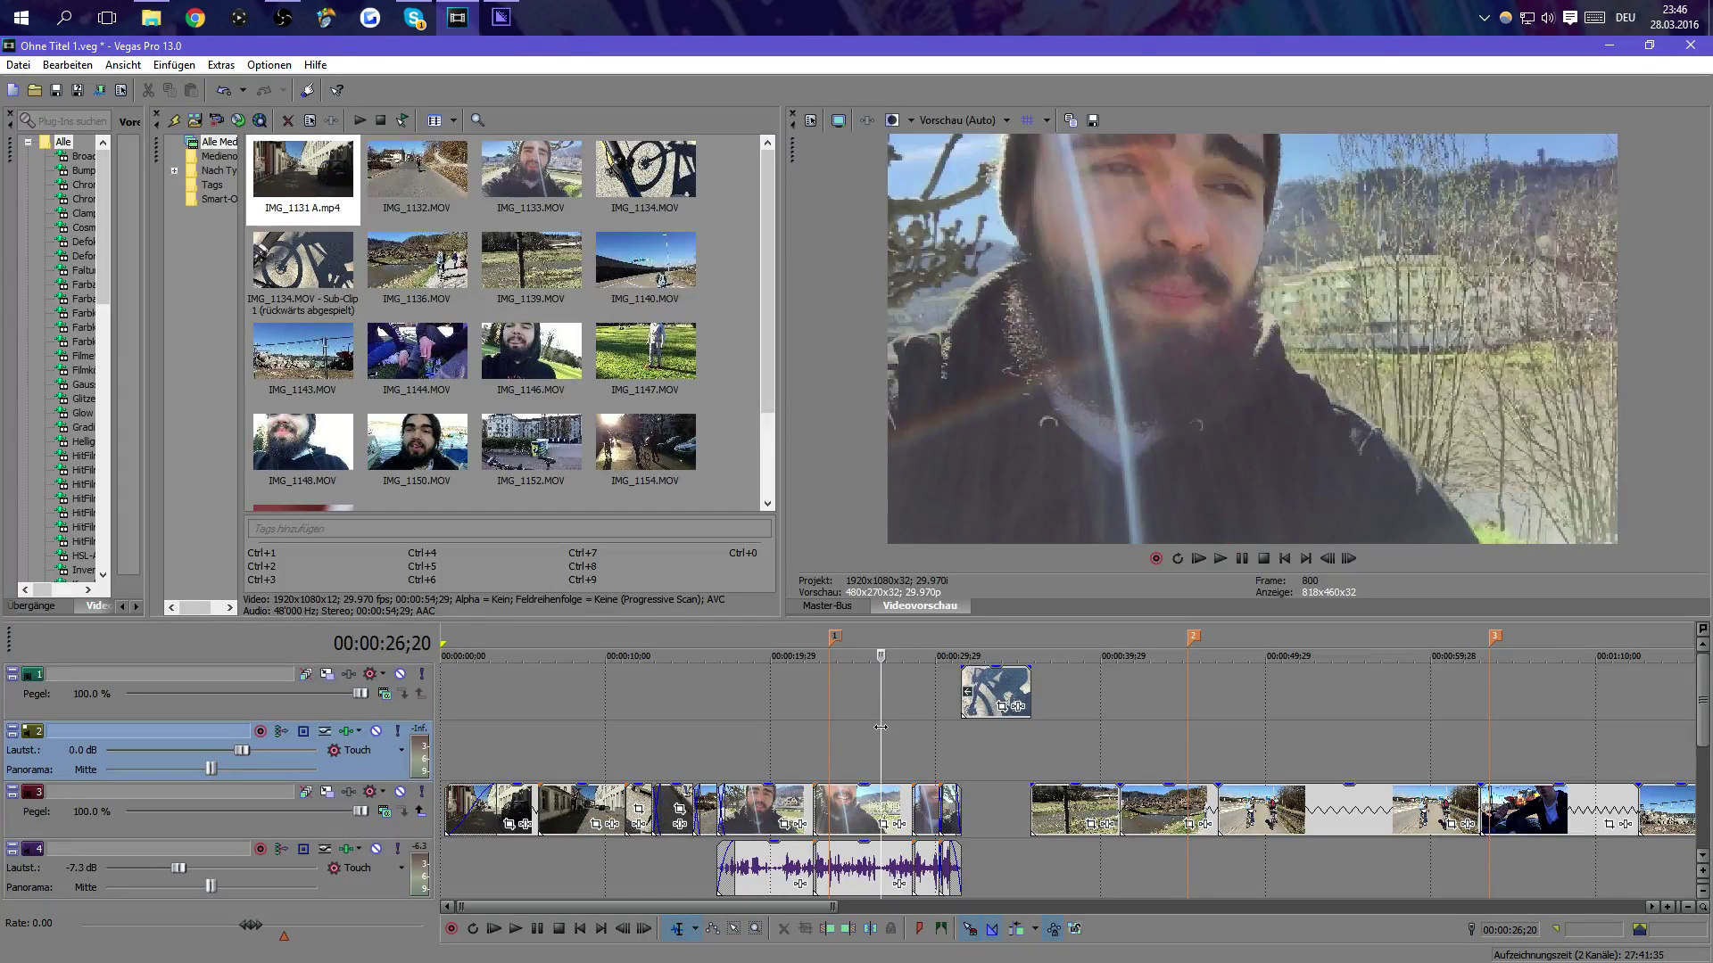
{"action": "left_click", "coordinate": [697, 744]}
{"action": "left_click", "coordinate": [681, 744]}
{"action": "left_click", "coordinate": [754, 741]}
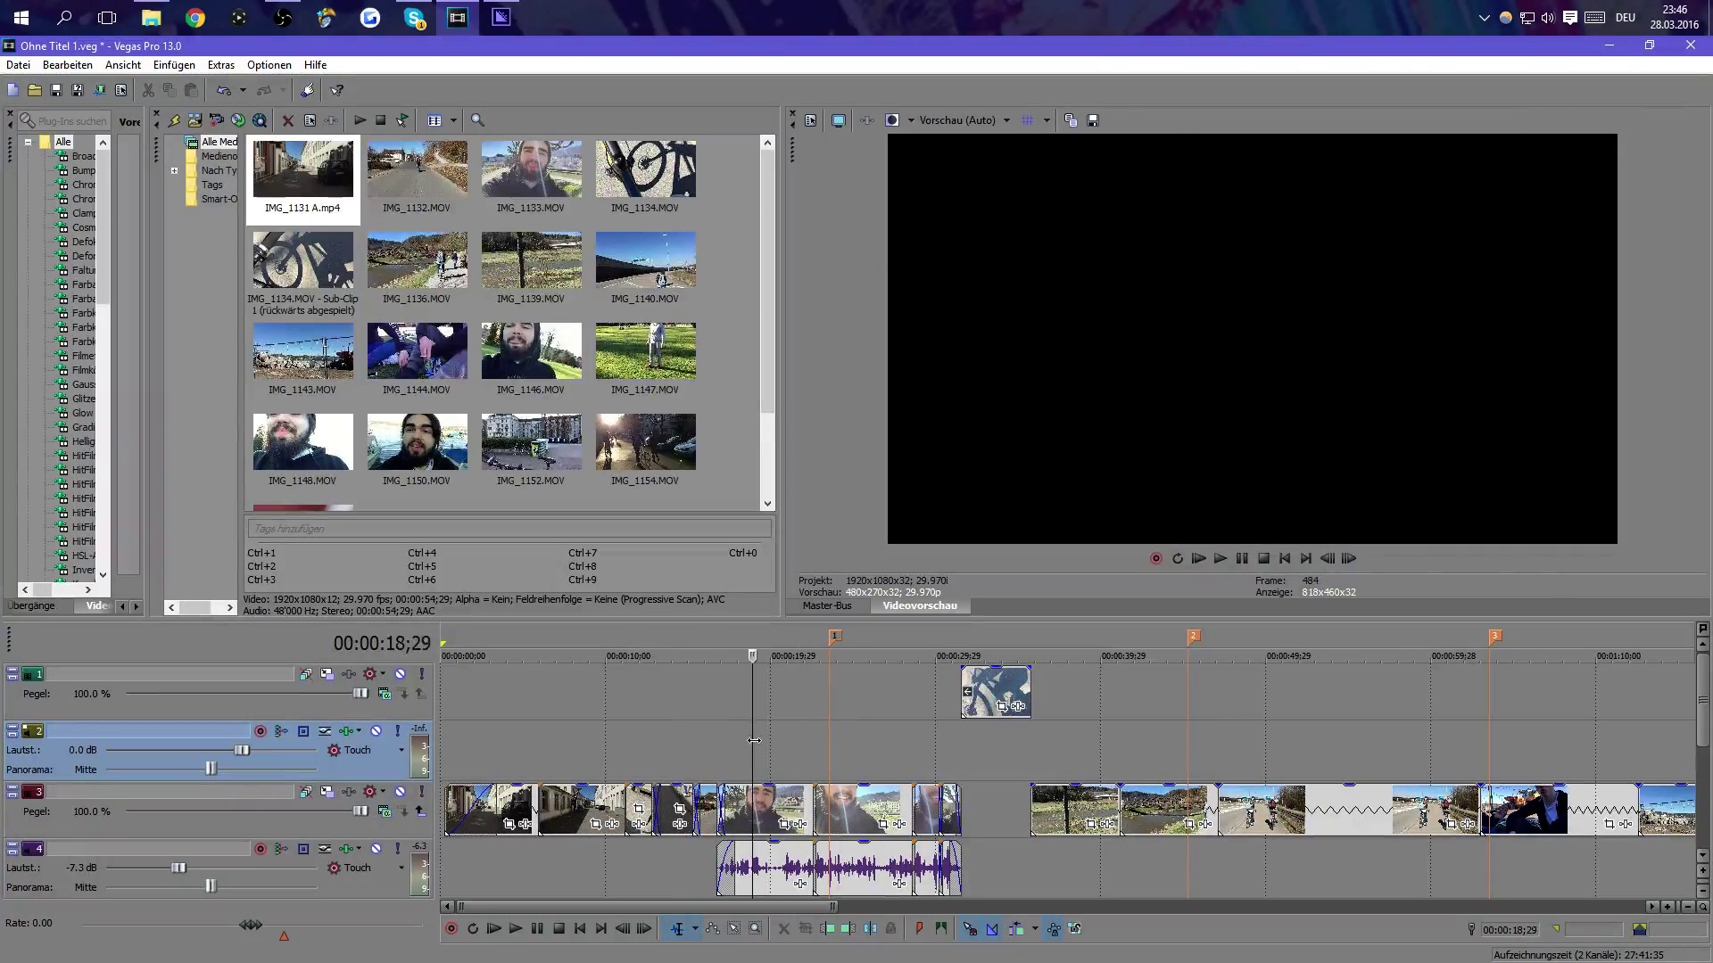
{"action": "left_click", "coordinate": [779, 739]}
{"action": "left_click", "coordinate": [734, 745]}
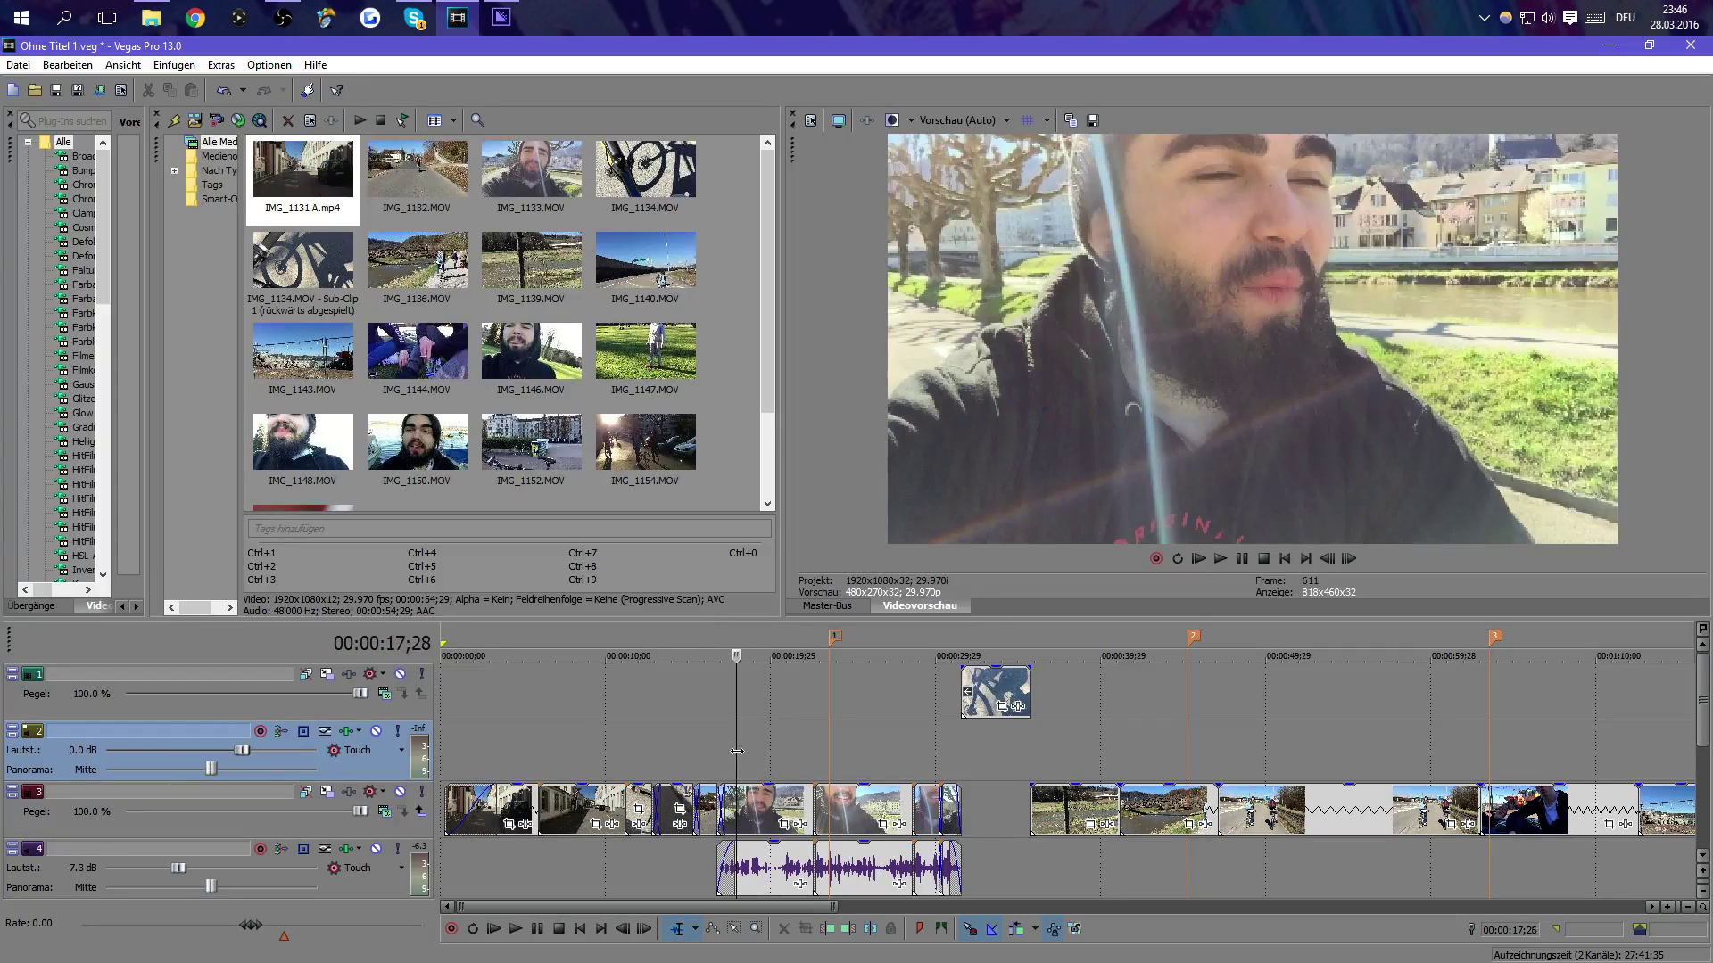
{"action": "left_click", "coordinate": [699, 749]}
{"action": "left_click", "coordinate": [741, 756]}
{"action": "left_click", "coordinate": [758, 755]}
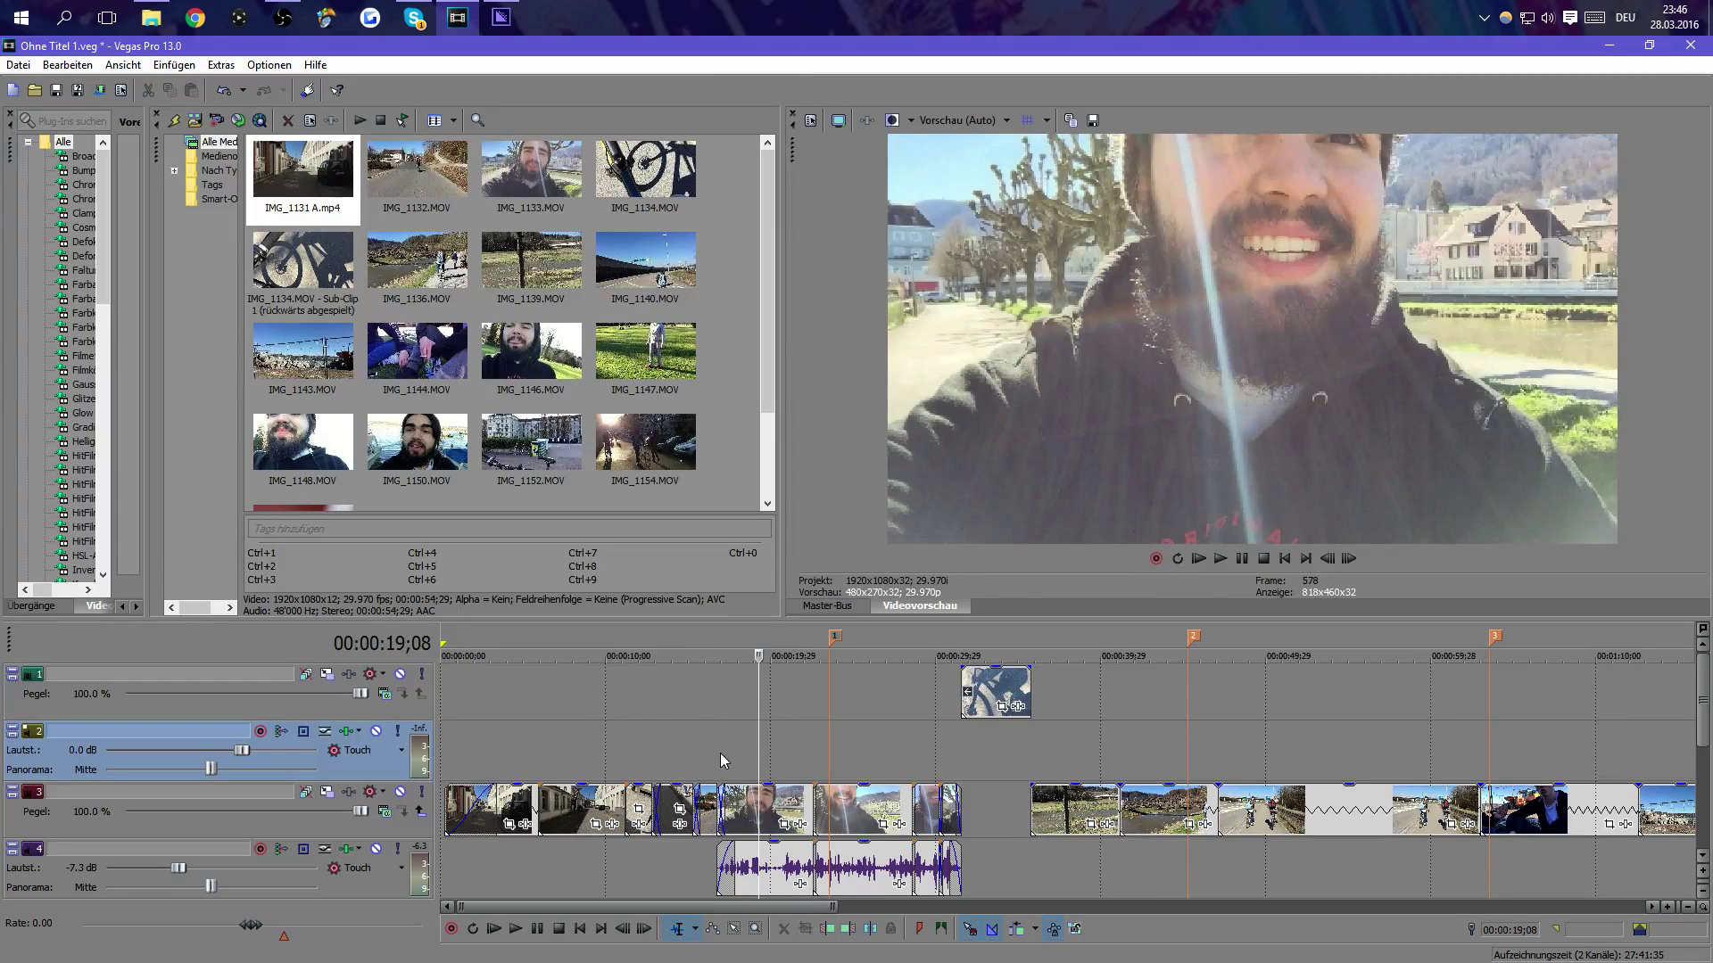
{"action": "left_click", "coordinate": [716, 752]}
{"action": "left_click", "coordinate": [701, 748]}
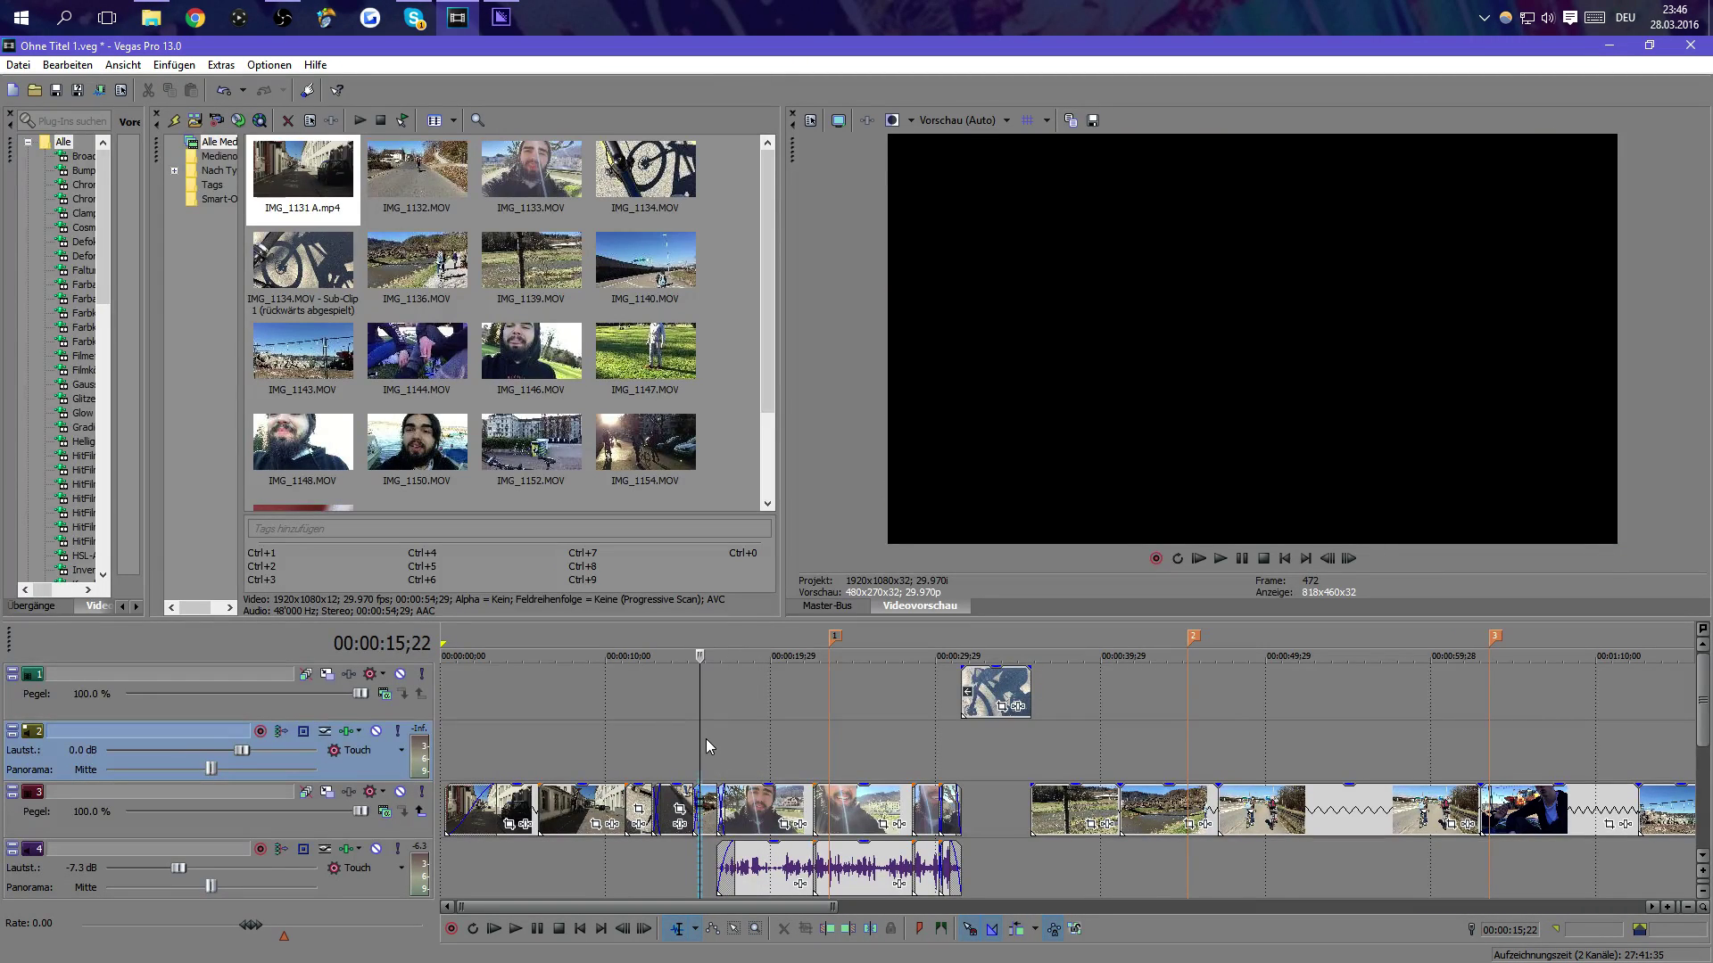
{"action": "left_click", "coordinate": [717, 739]}
{"action": "left_click", "coordinate": [780, 735]}
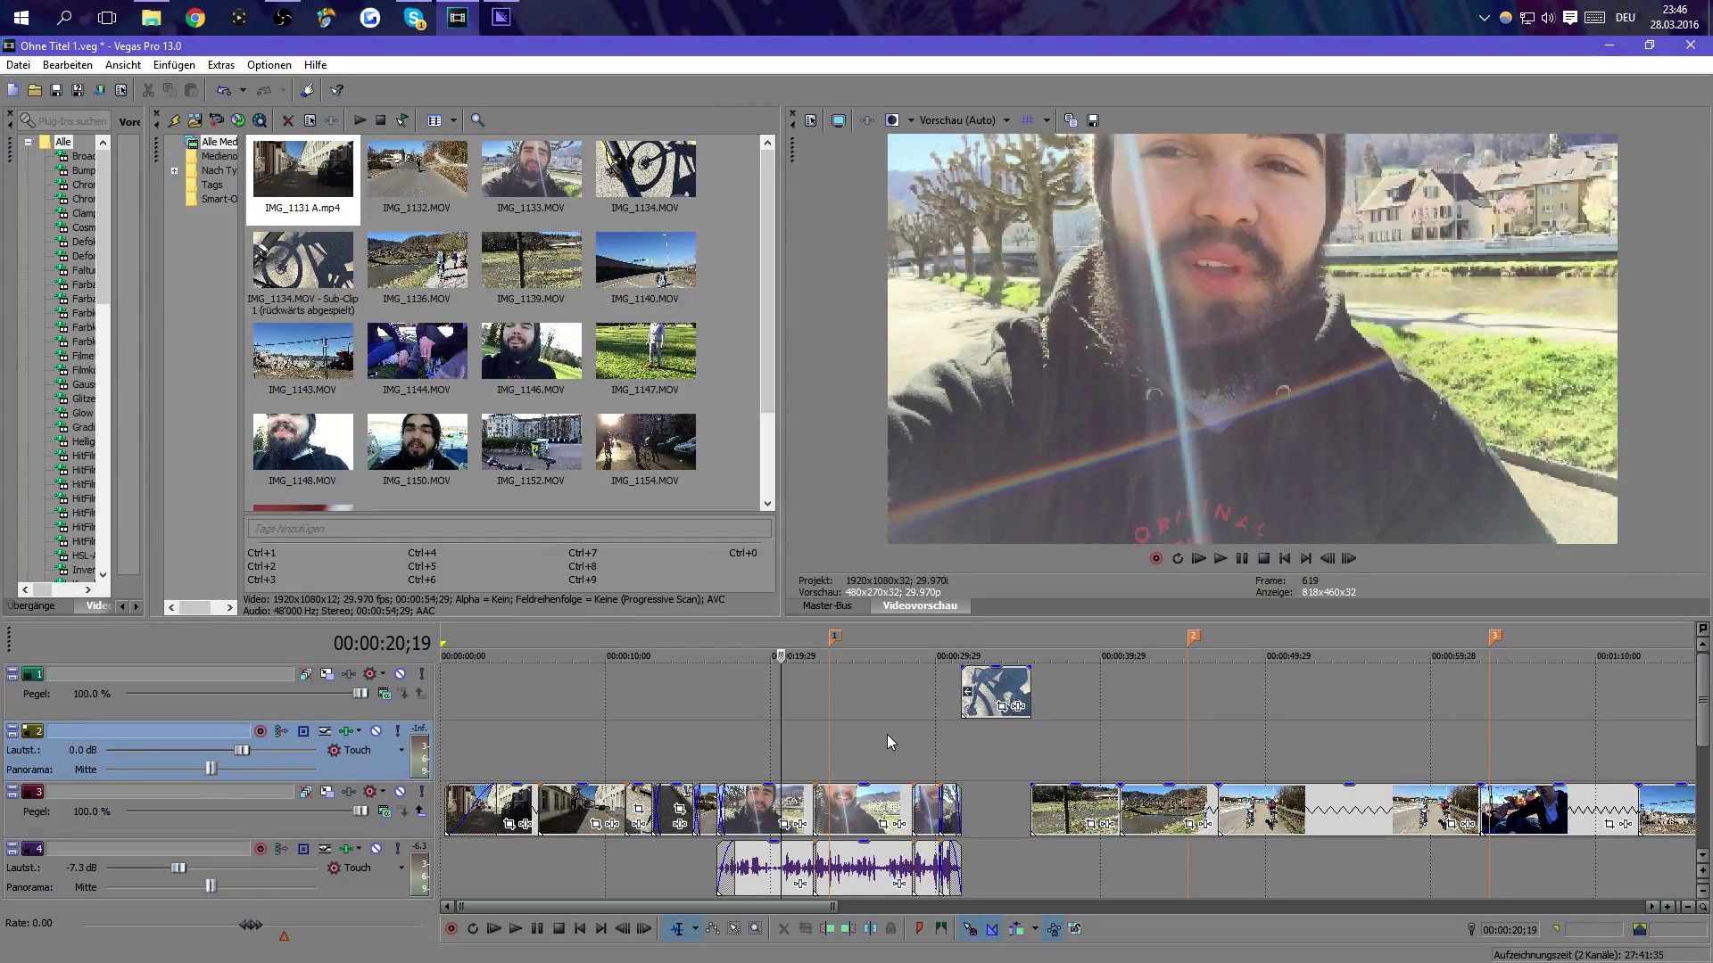
{"action": "left_click", "coordinate": [886, 735]}
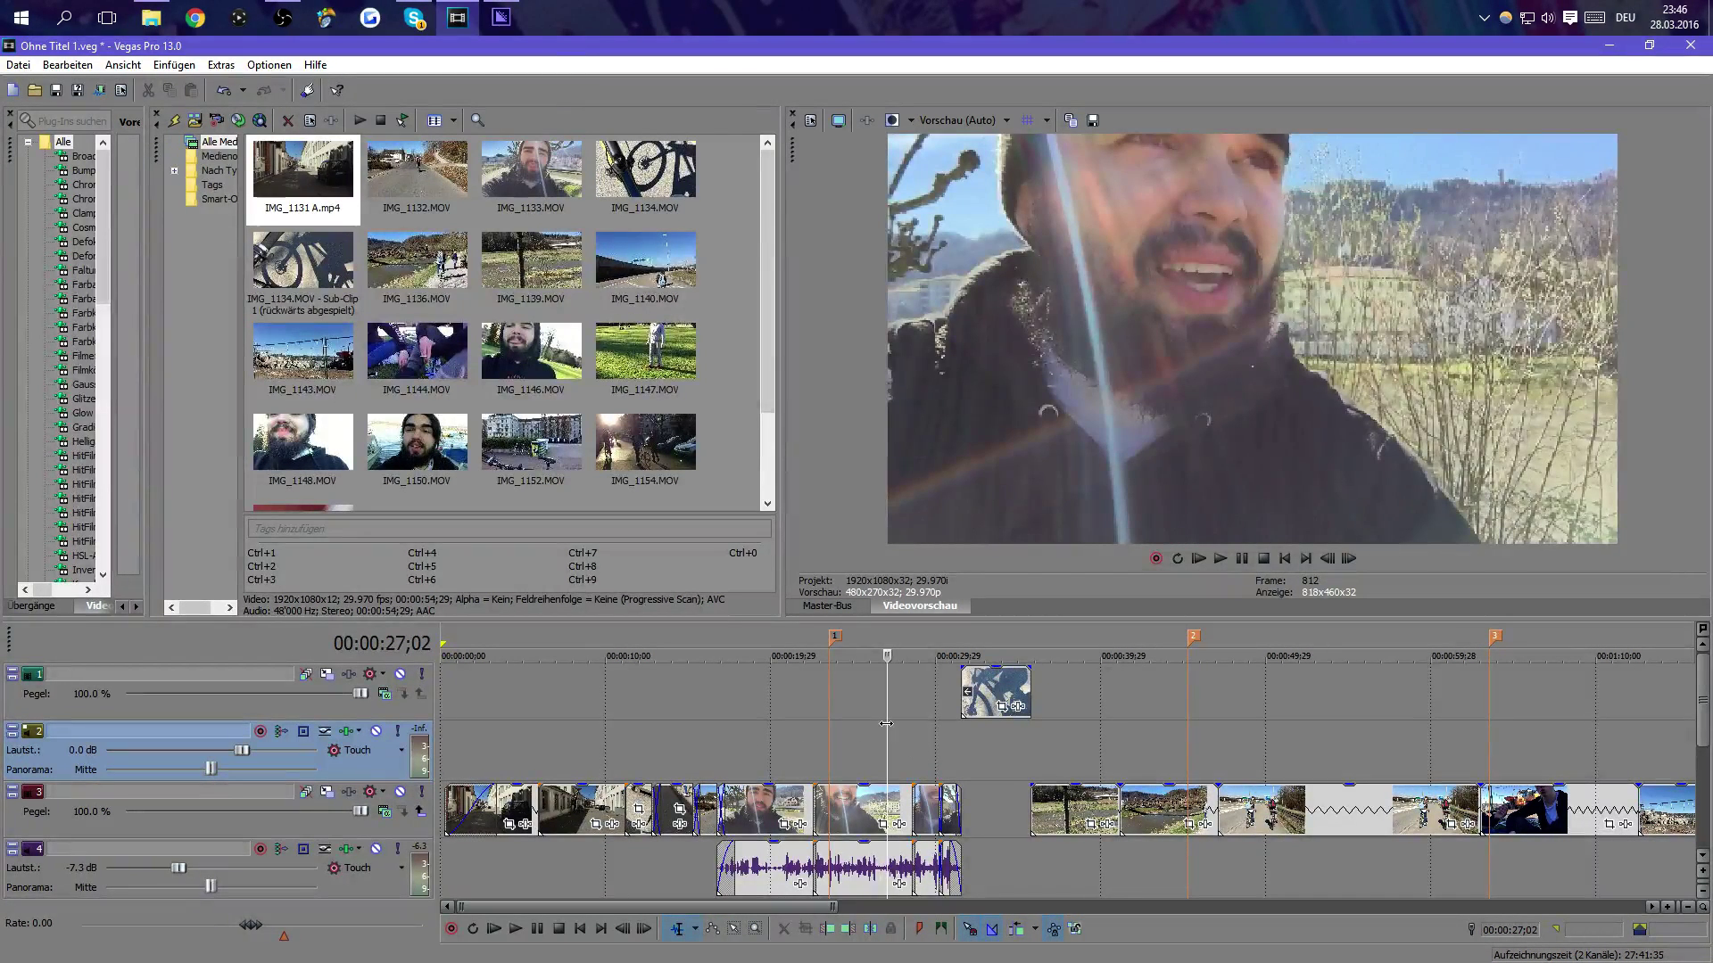
{"action": "left_click_drag", "start_coordinate": [887, 749], "coordinate": [441, 764]}
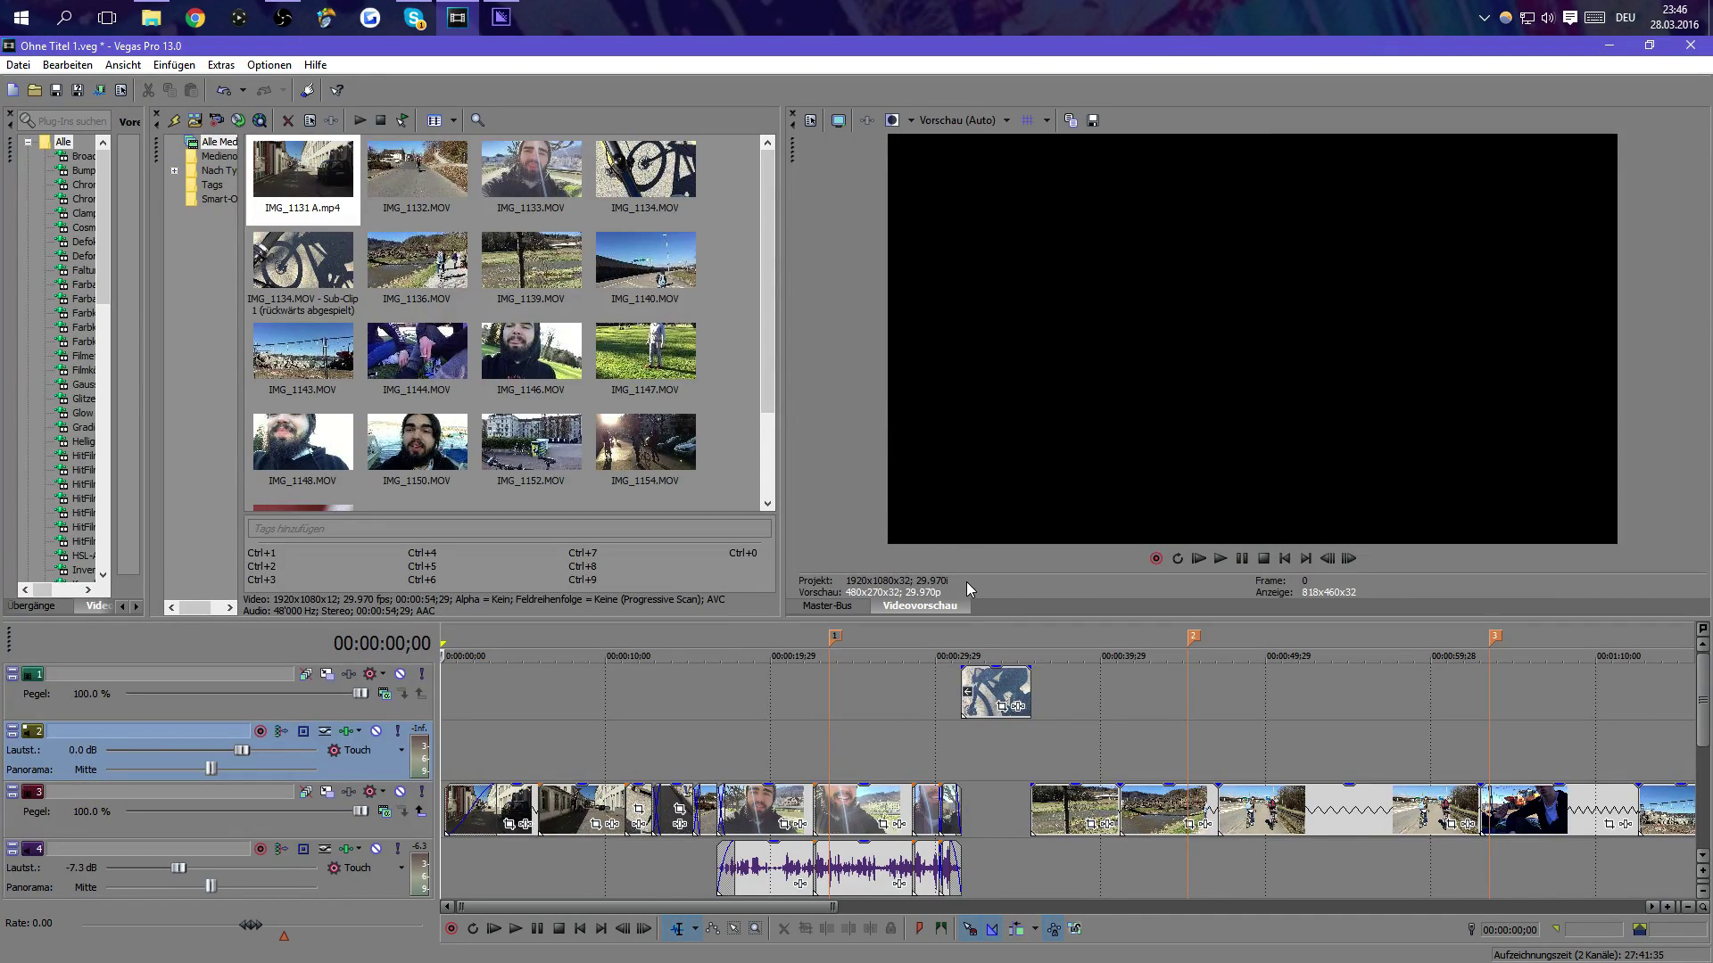
{"action": "left_click", "coordinate": [526, 732]}
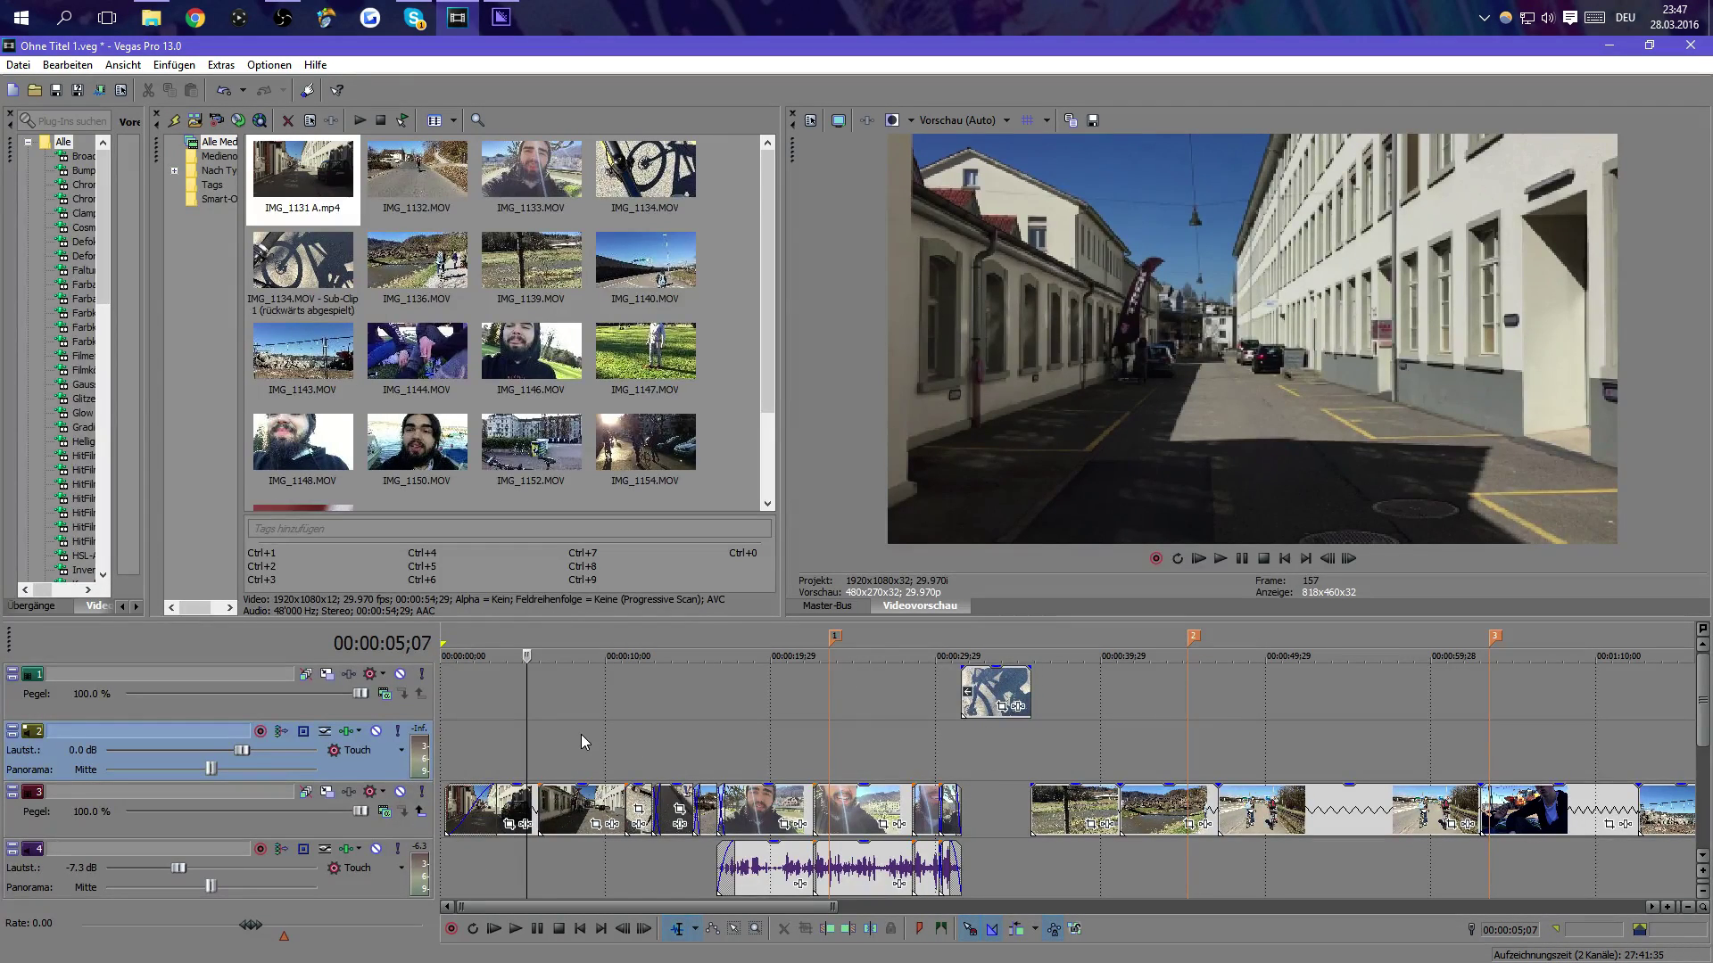
{"action": "left_click", "coordinate": [779, 705]}
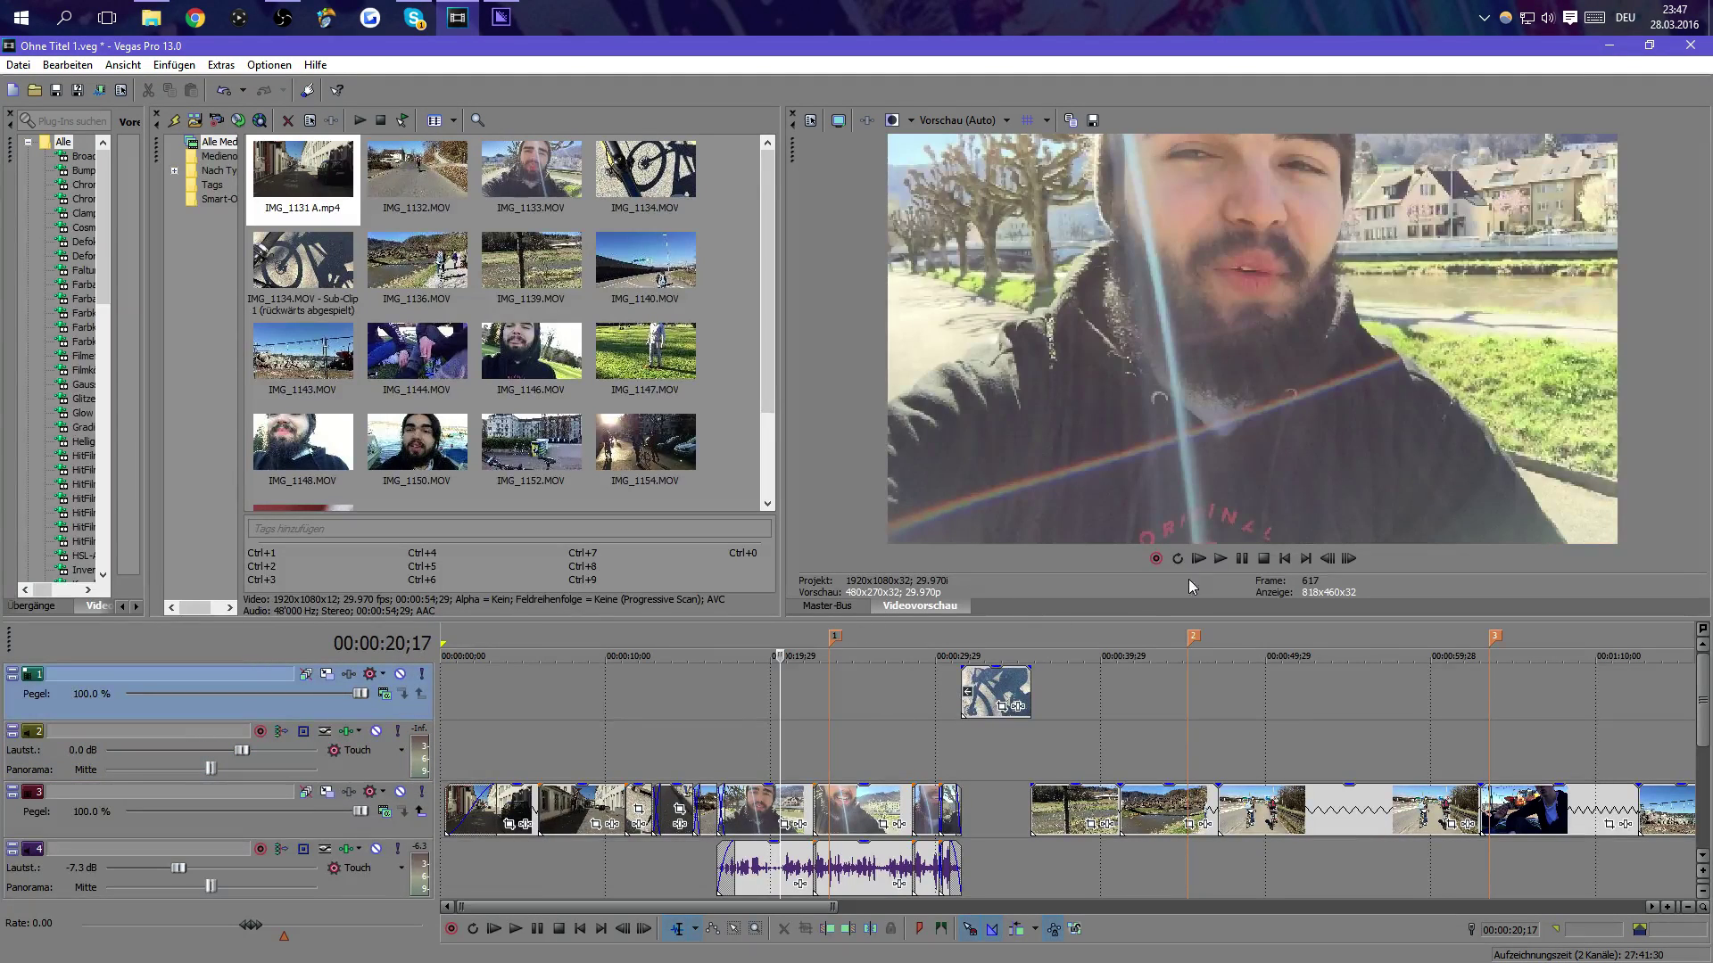
{"action": "left_click", "coordinate": [874, 745]}
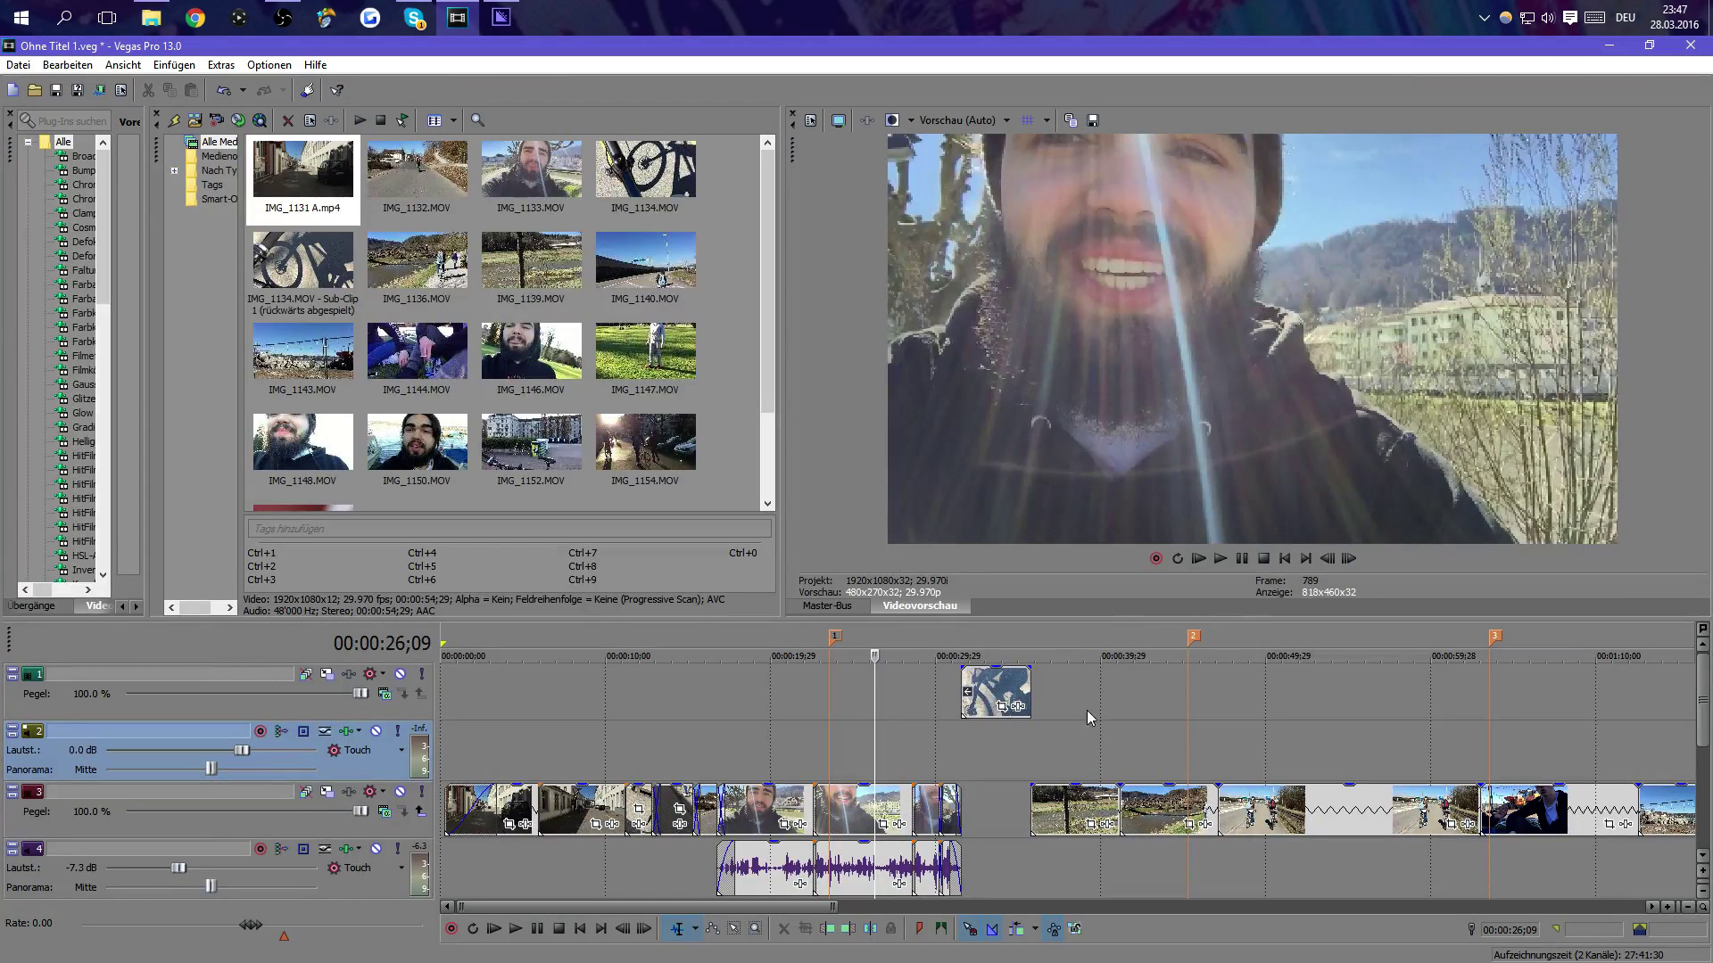
{"action": "left_click", "coordinate": [906, 709]}
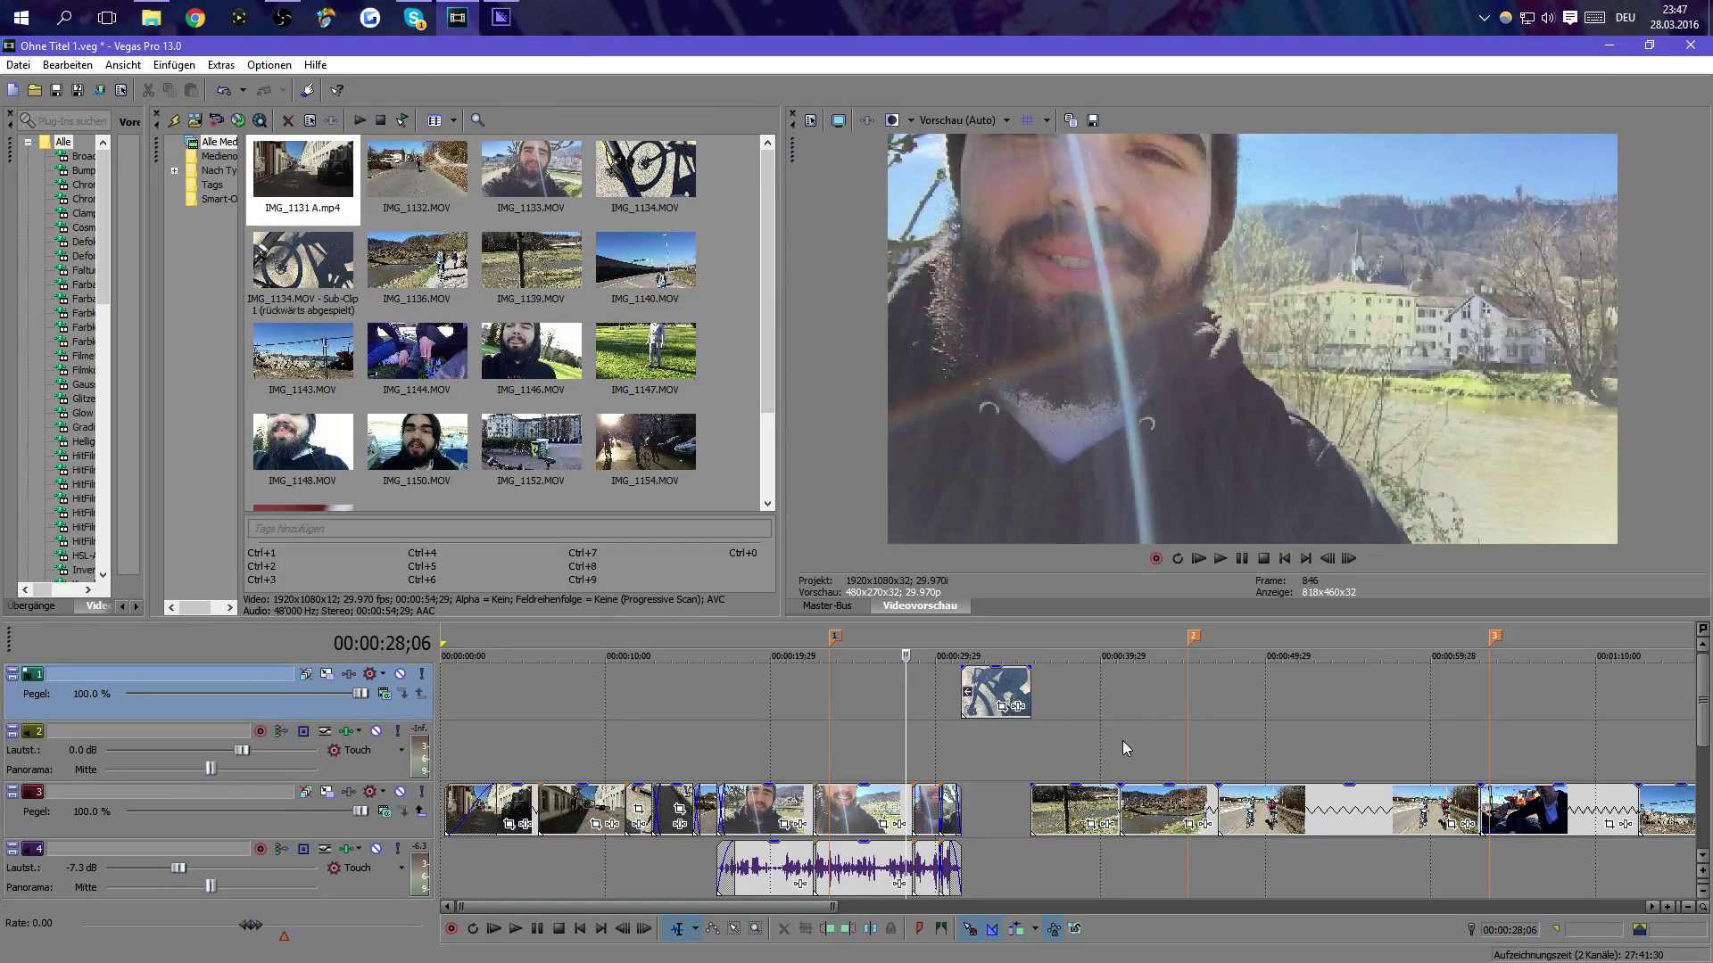
{"action": "left_click", "coordinate": [1160, 704]}
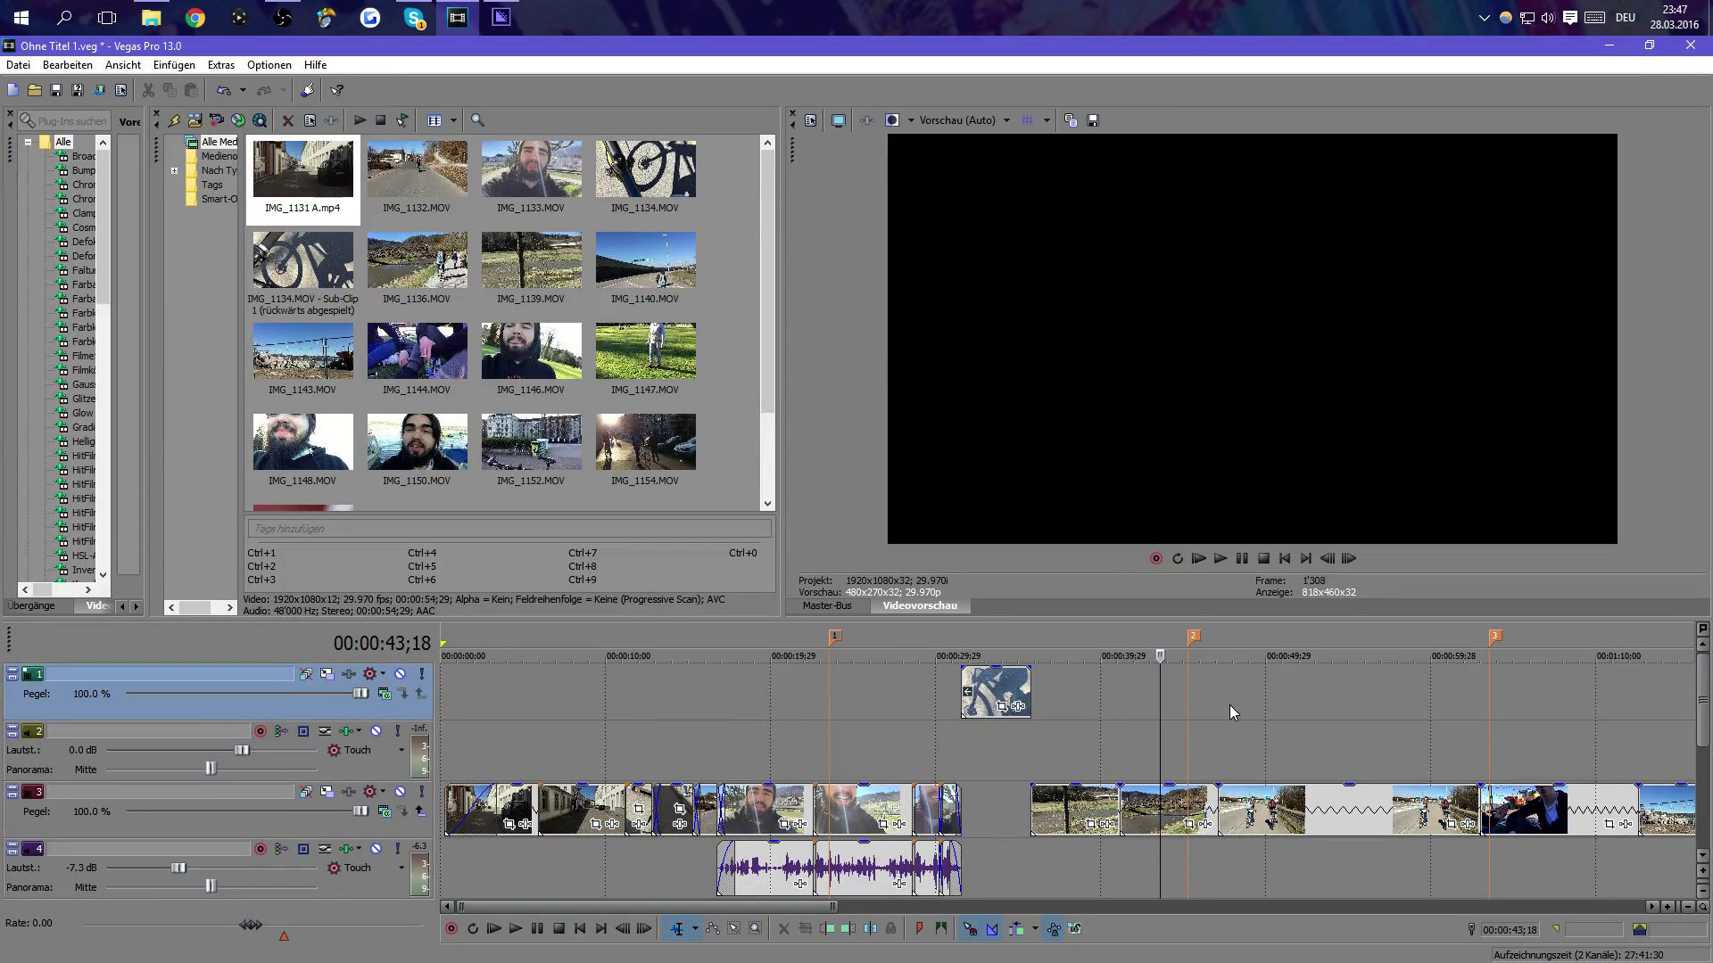
{"action": "left_click", "coordinate": [1230, 704]}
{"action": "scroll", "coordinate": [1319, 715], "scroll_direction": "down", "scroll_amount": 1}
{"action": "left_click", "coordinate": [1146, 725]}
{"action": "left_click", "coordinate": [1249, 721]}
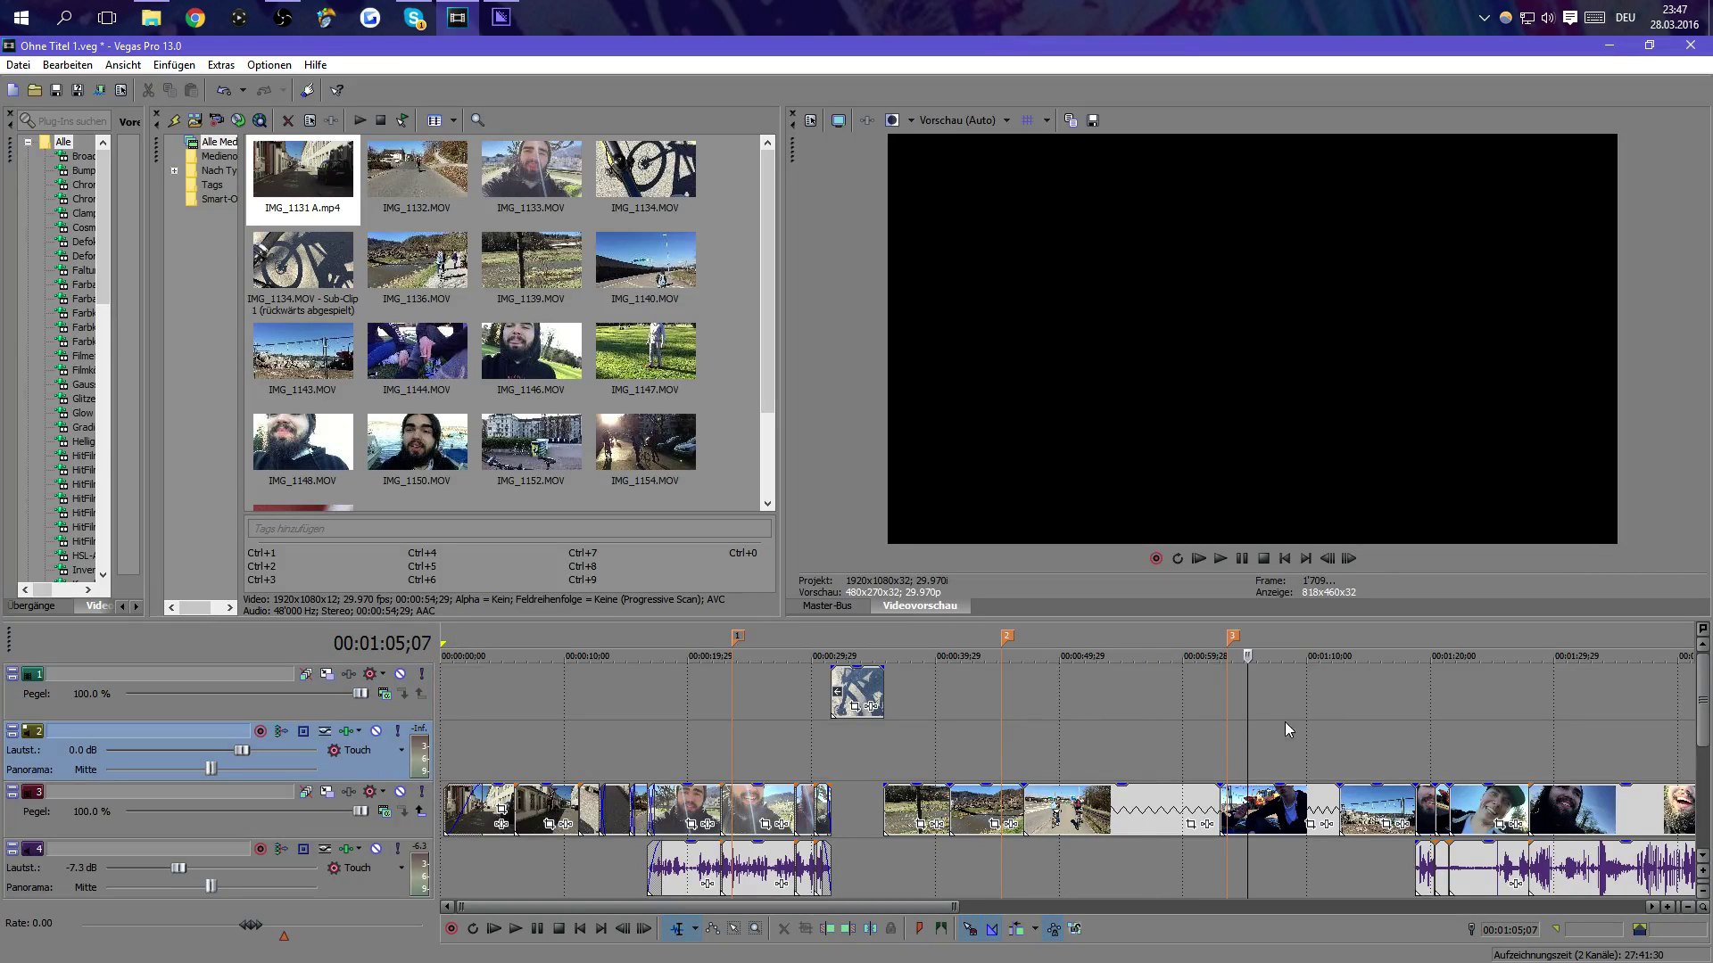
{"action": "scroll", "coordinate": [1414, 721], "scroll_direction": "down", "scroll_amount": 1}
{"action": "scroll", "coordinate": [1160, 718], "scroll_direction": "up", "scroll_amount": 1}
{"action": "left_click", "coordinate": [1206, 735]}
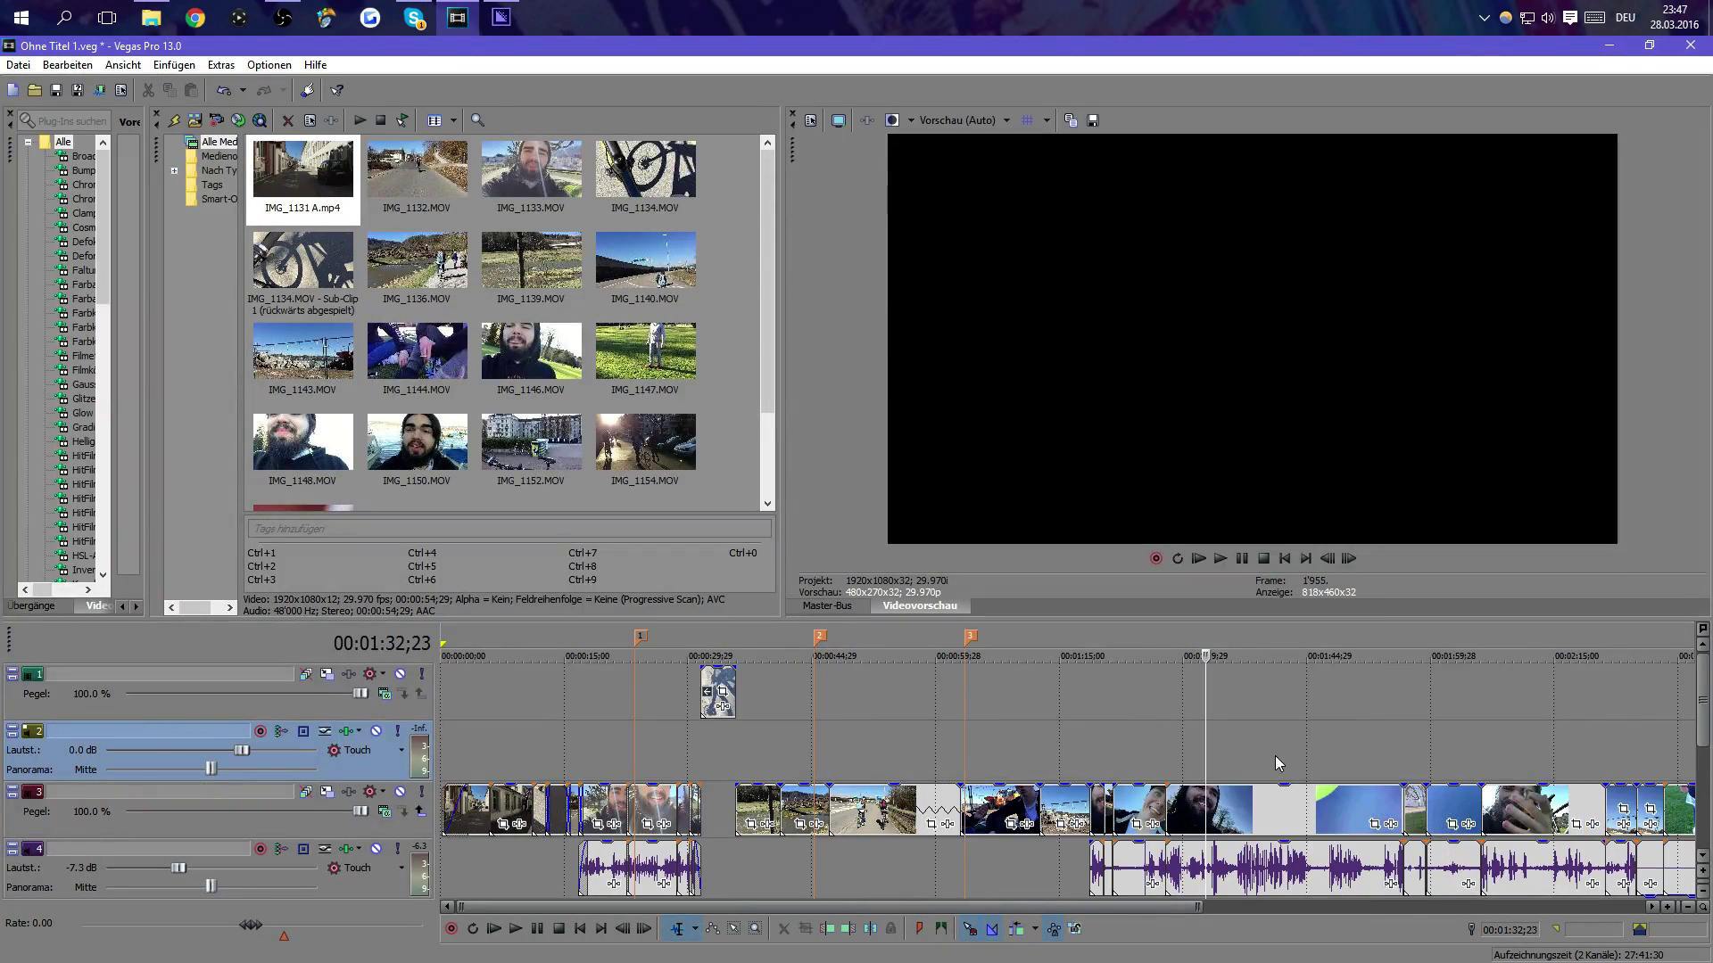
{"action": "right_click", "coordinate": [1232, 810]}
{"action": "left_click", "coordinate": [1274, 795]}
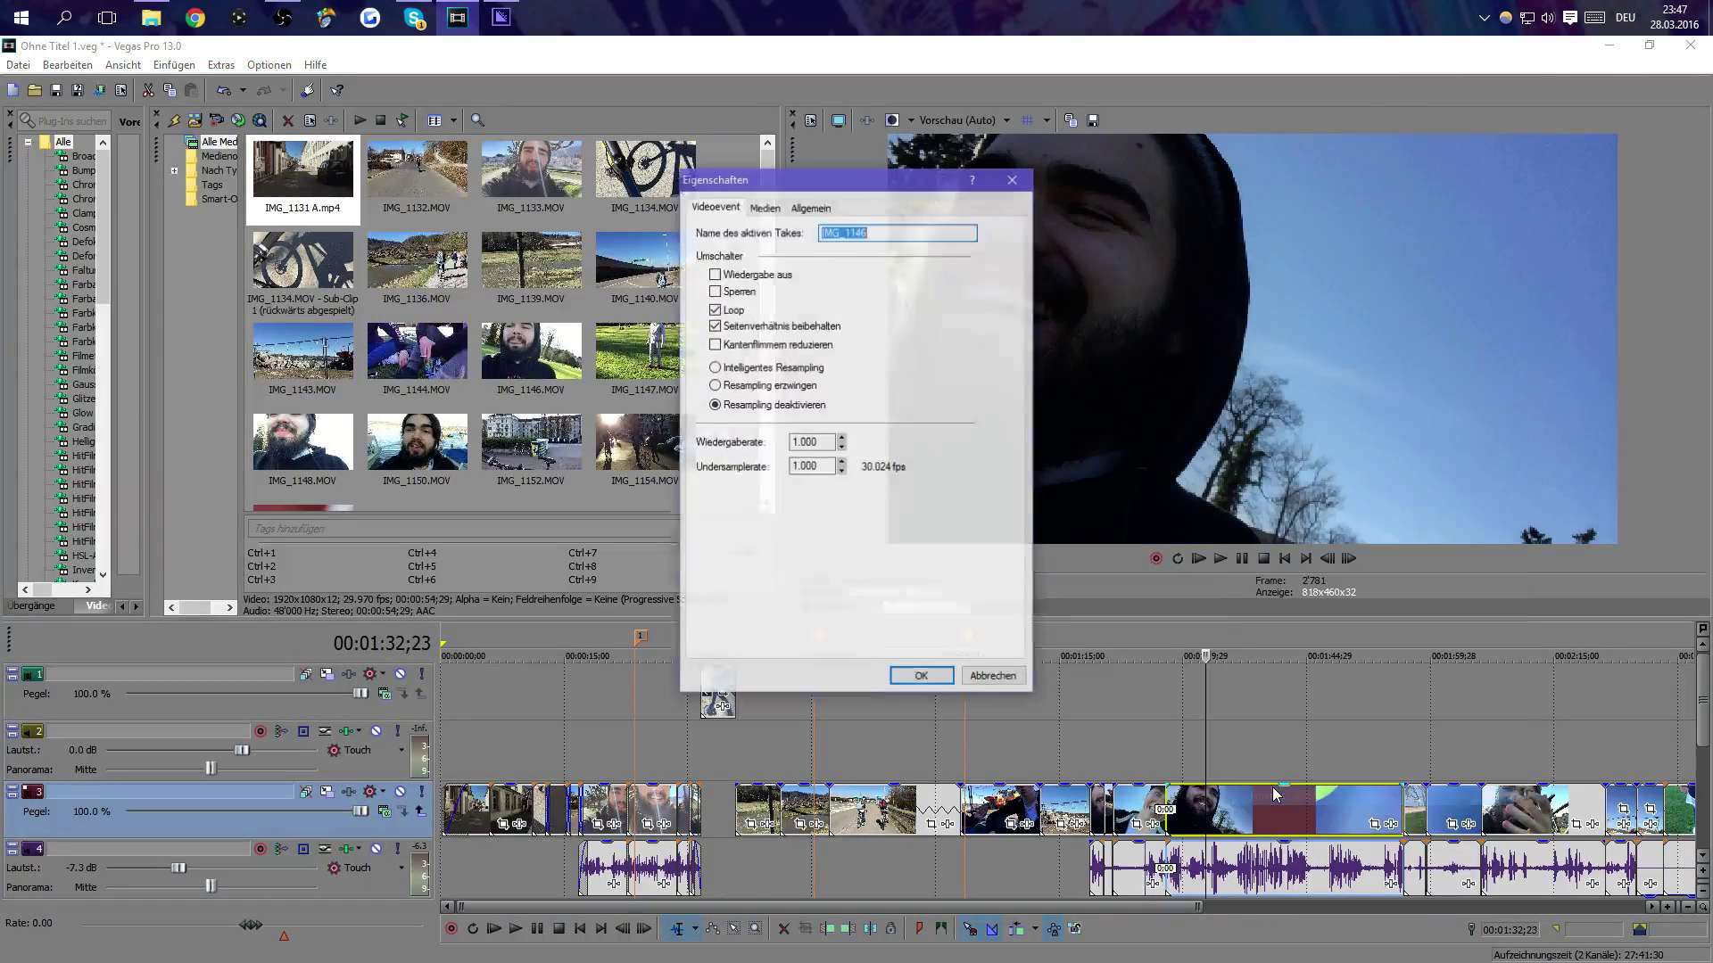
{"action": "left_click", "coordinate": [764, 206]}
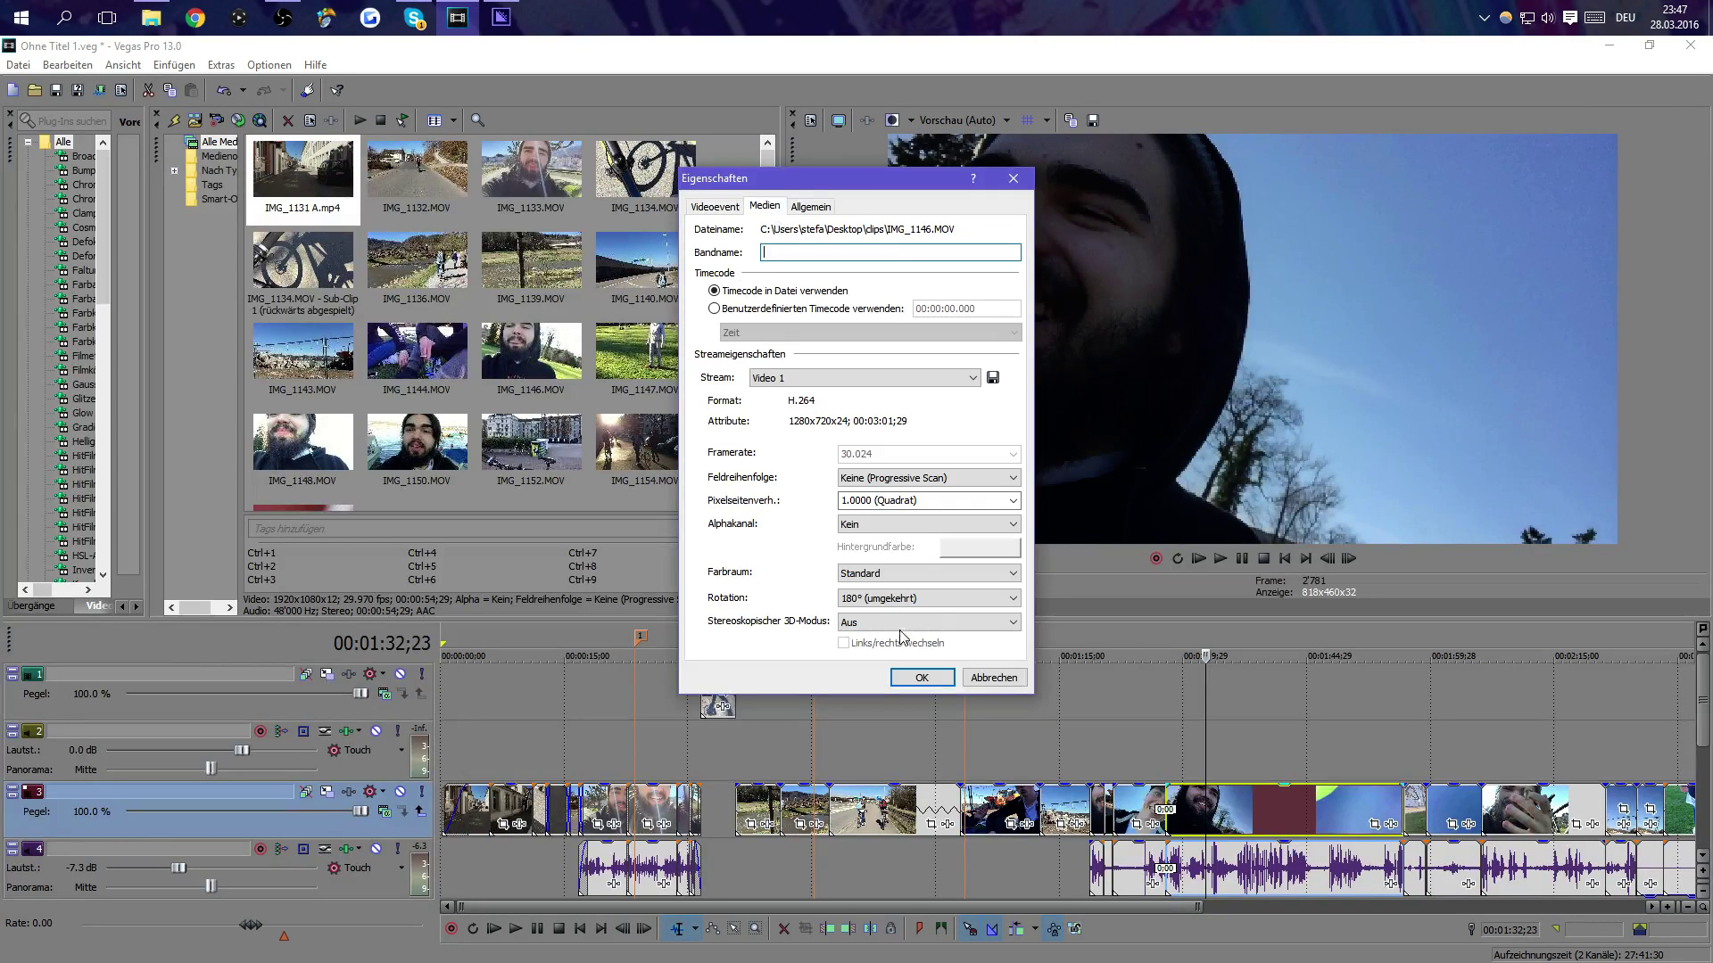
{"action": "left_click", "coordinate": [997, 682]}
{"action": "right_click", "coordinate": [1008, 729]}
{"action": "left_click", "coordinate": [993, 742]}
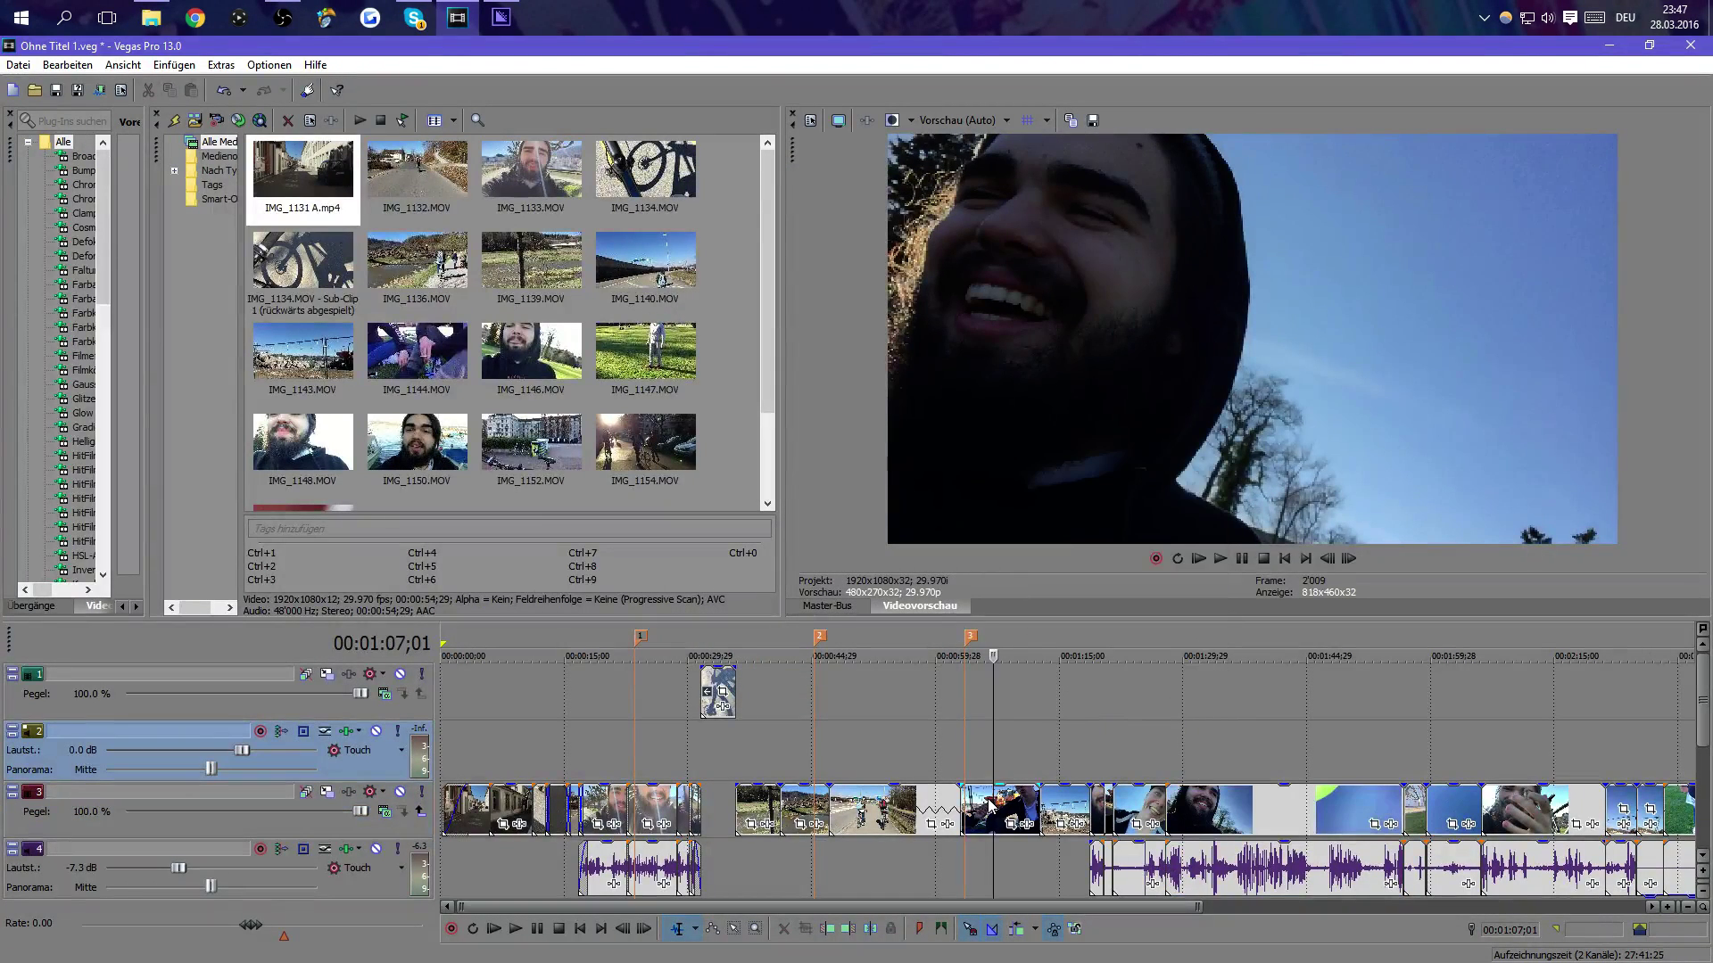
{"action": "left_click", "coordinate": [1009, 752]}
{"action": "left_click", "coordinate": [876, 728]}
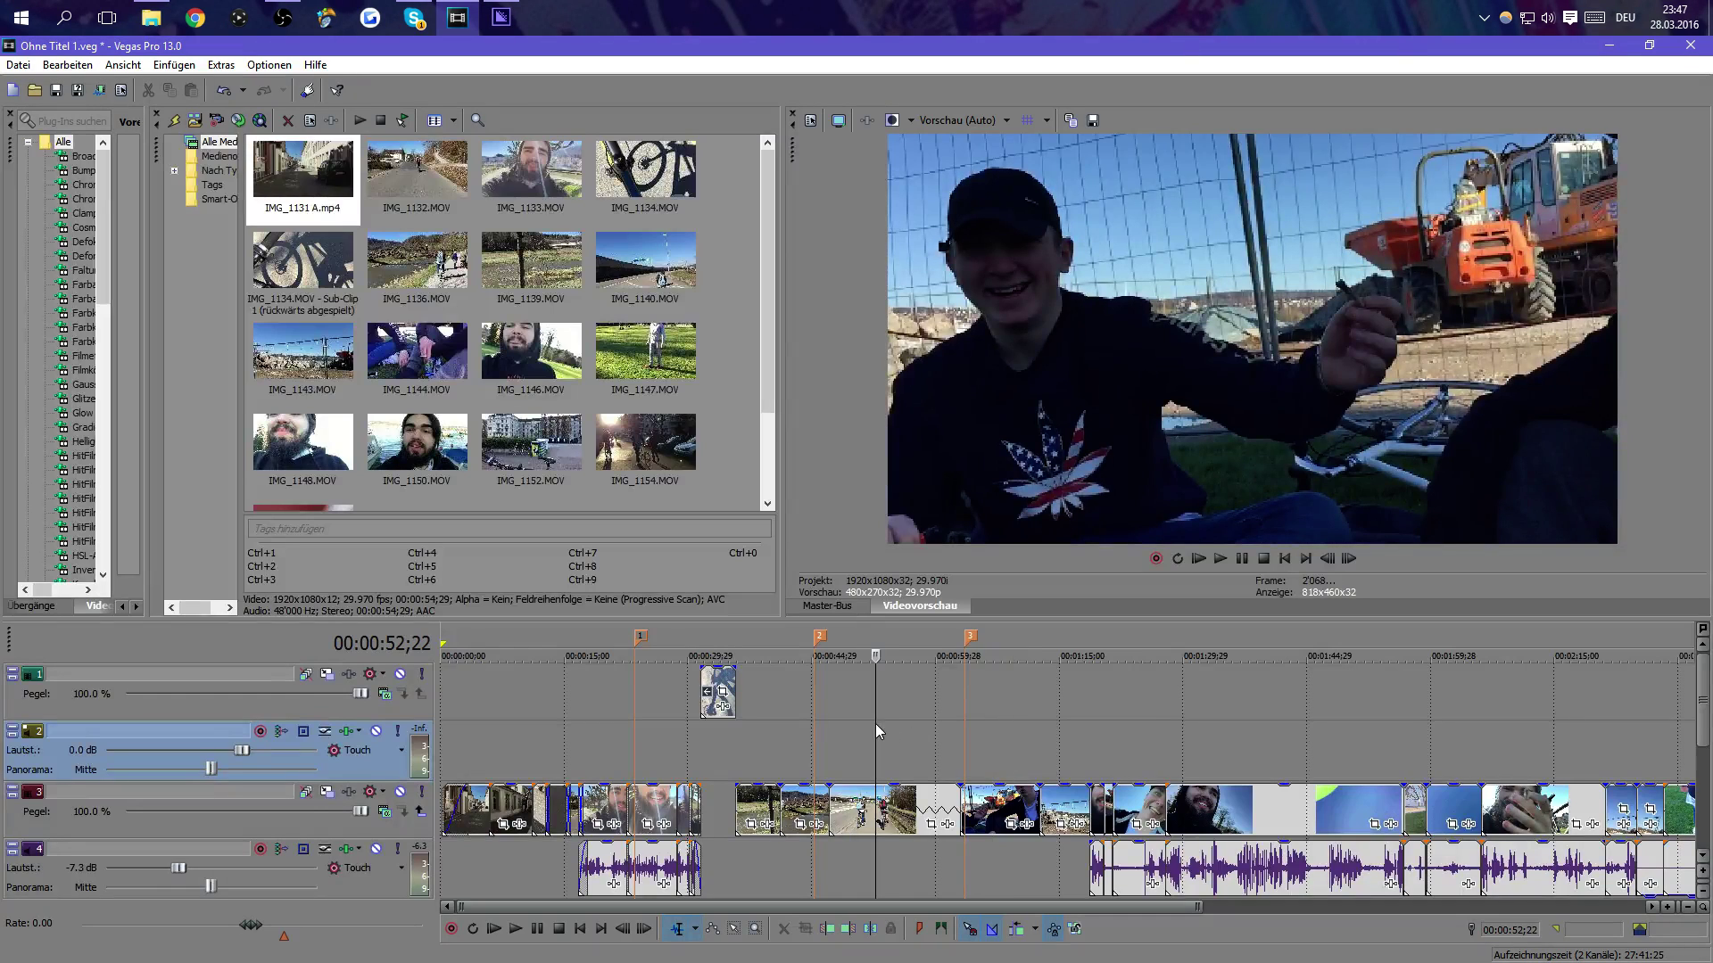
{"action": "right_click", "coordinate": [907, 799]}
{"action": "left_click", "coordinate": [928, 783]}
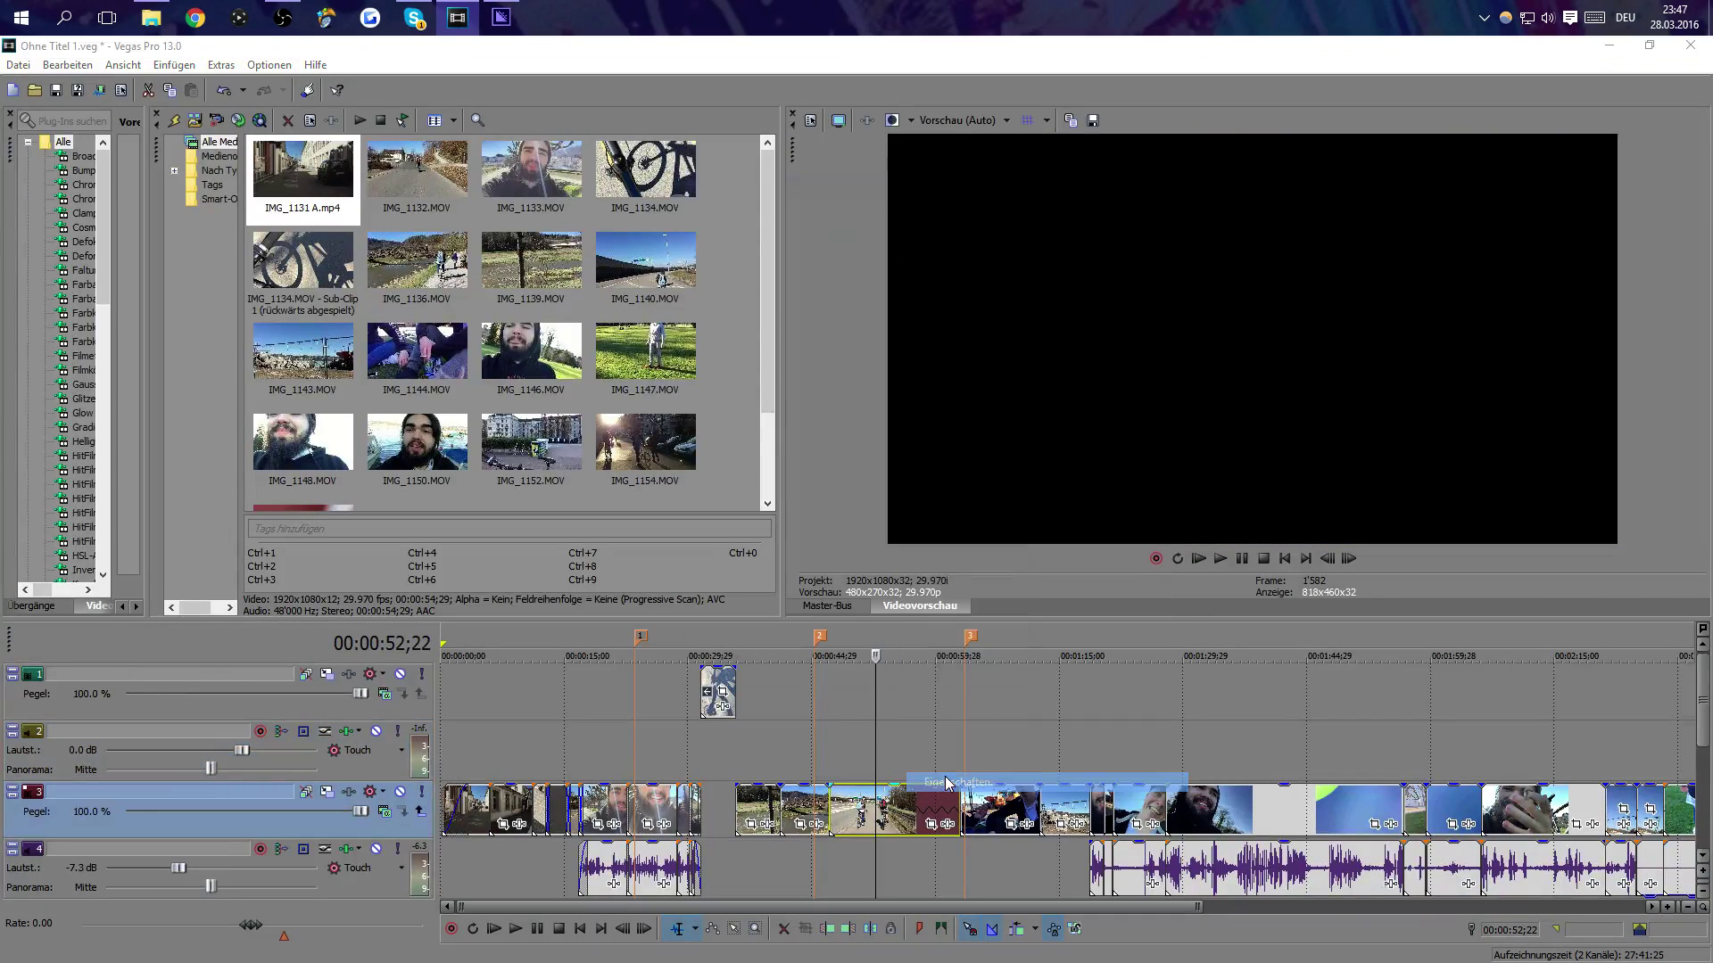
{"action": "left_click", "coordinate": [773, 211]}
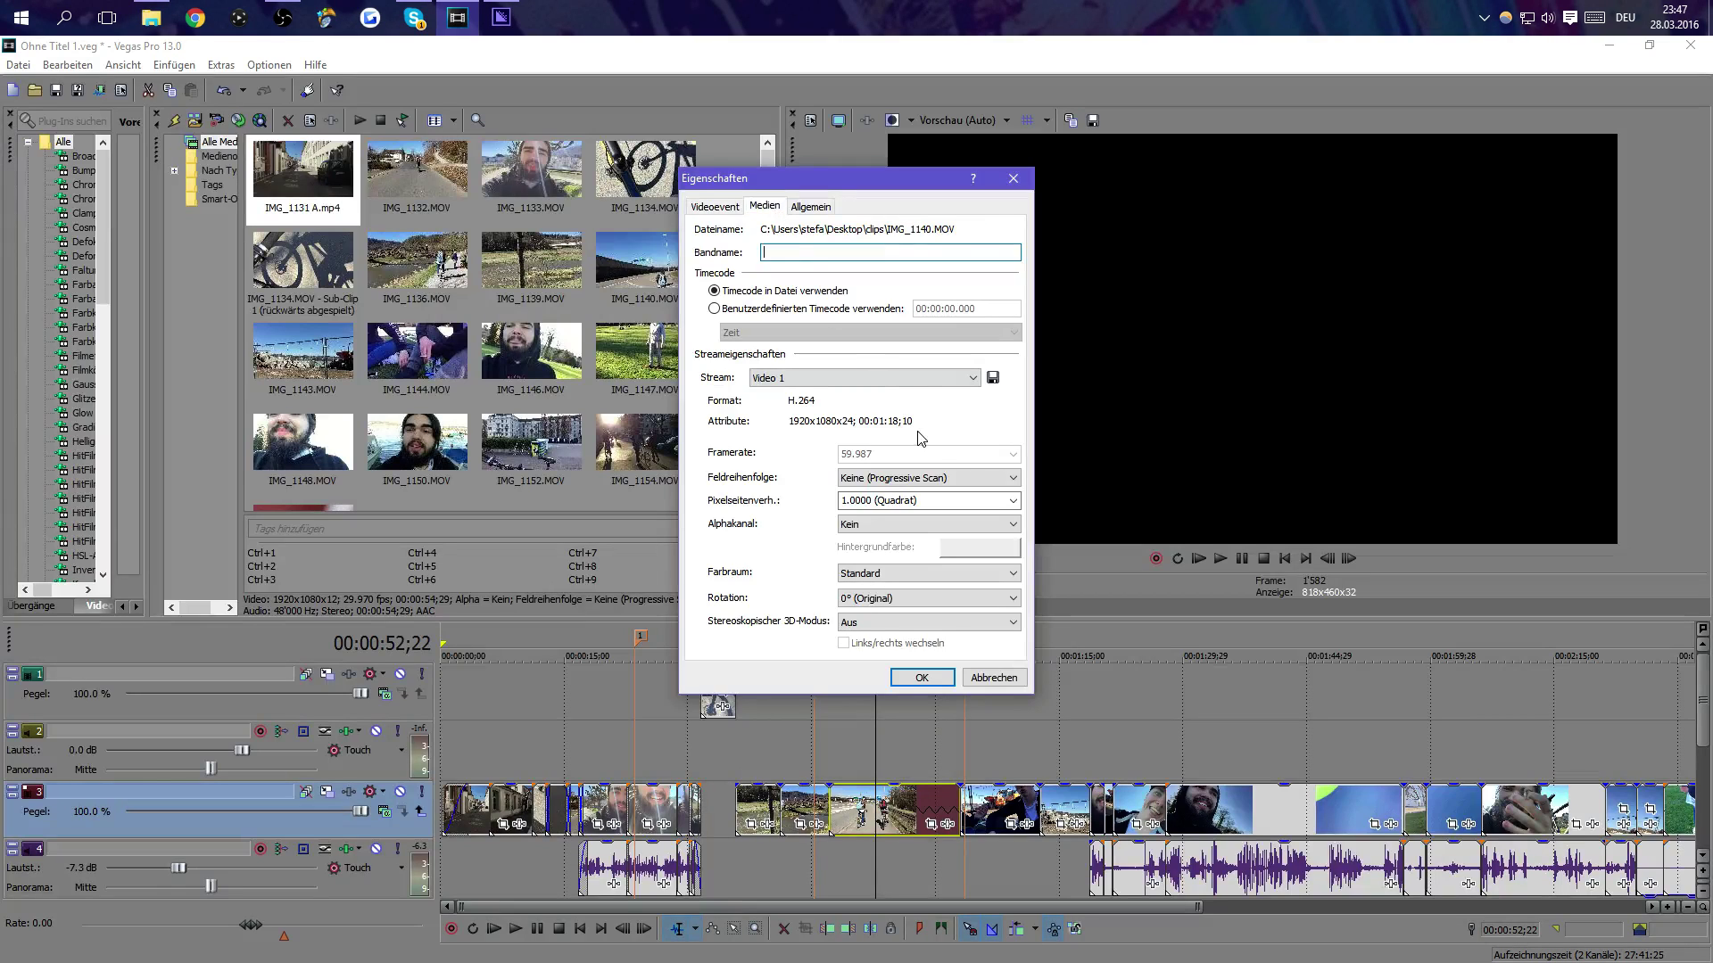
{"action": "left_click", "coordinate": [987, 678]}
Step: Scrub the timeline from near the start to about 53 seconds, onto the black 59.987 fps clip
{"action": "left_click", "coordinate": [466, 709]}
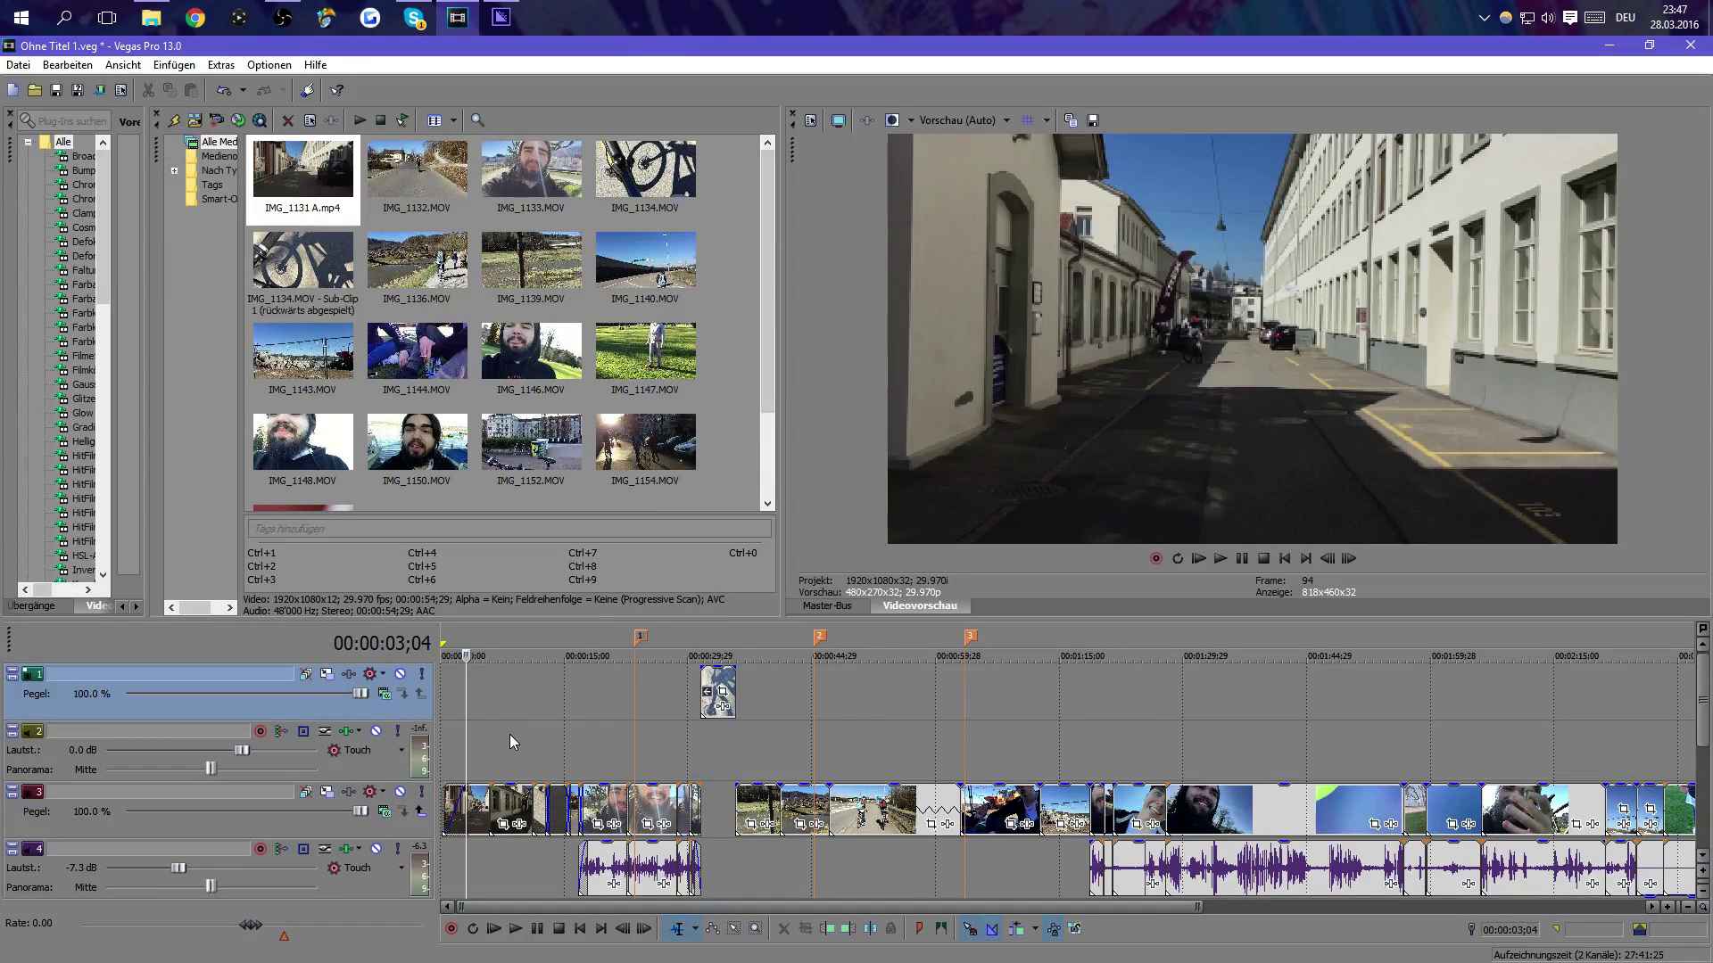
{"action": "left_click", "coordinate": [516, 730]}
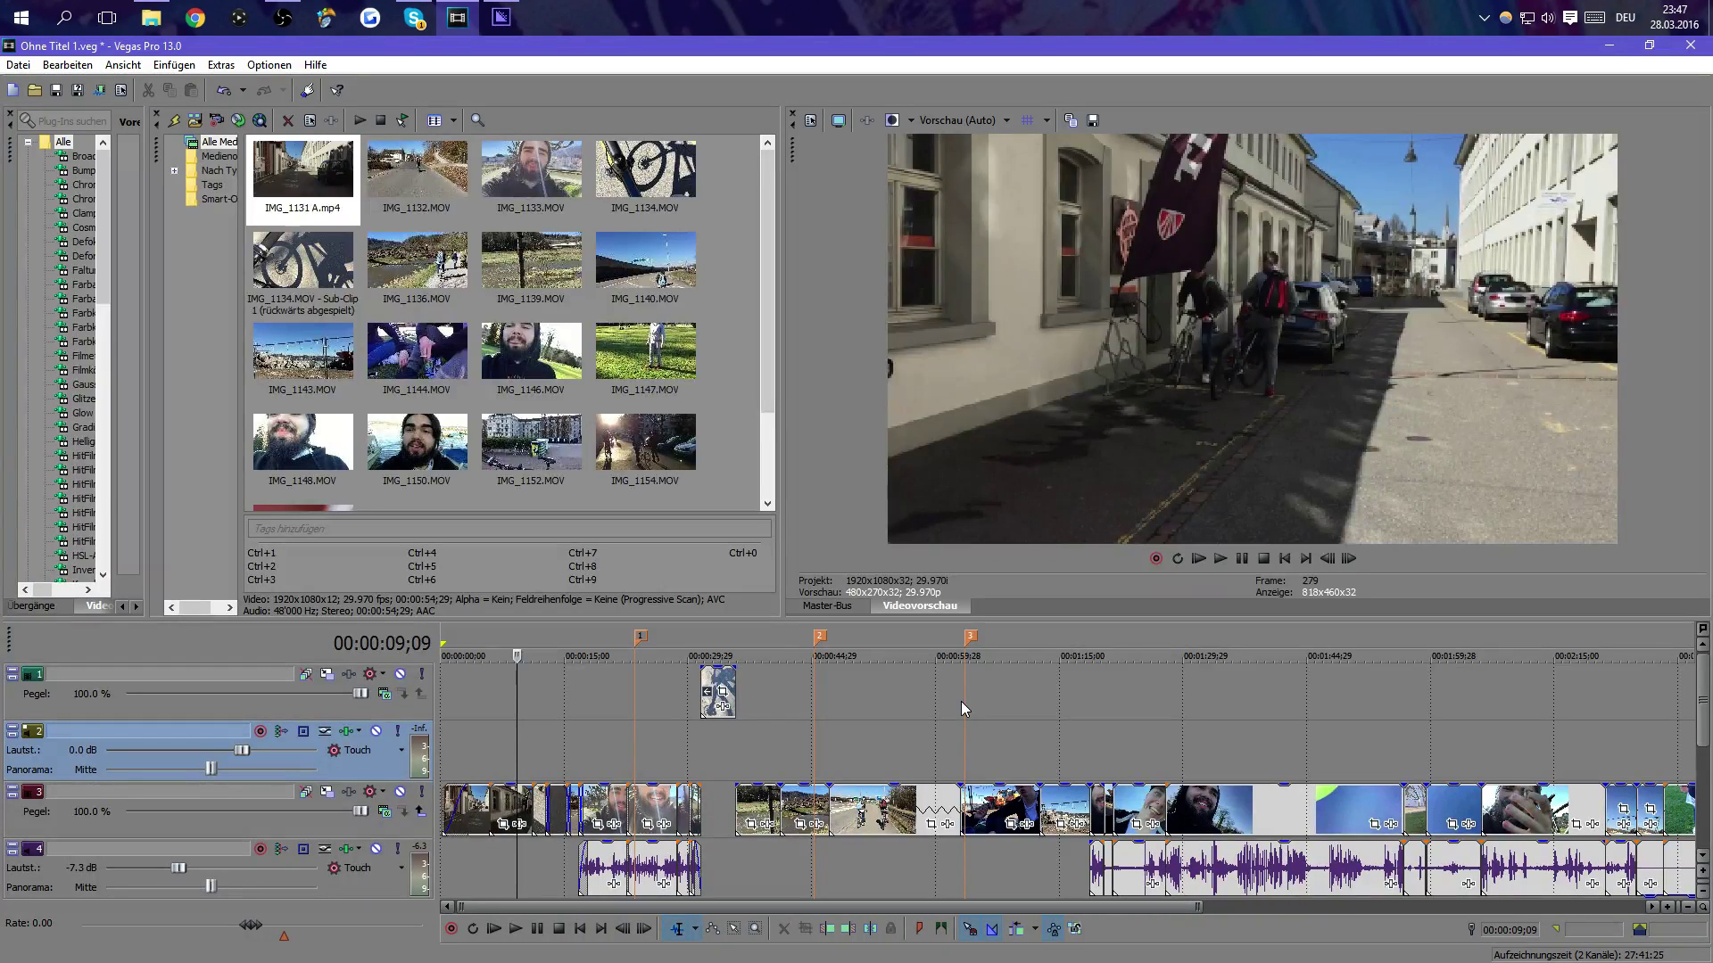
{"action": "left_click", "coordinate": [883, 703]}
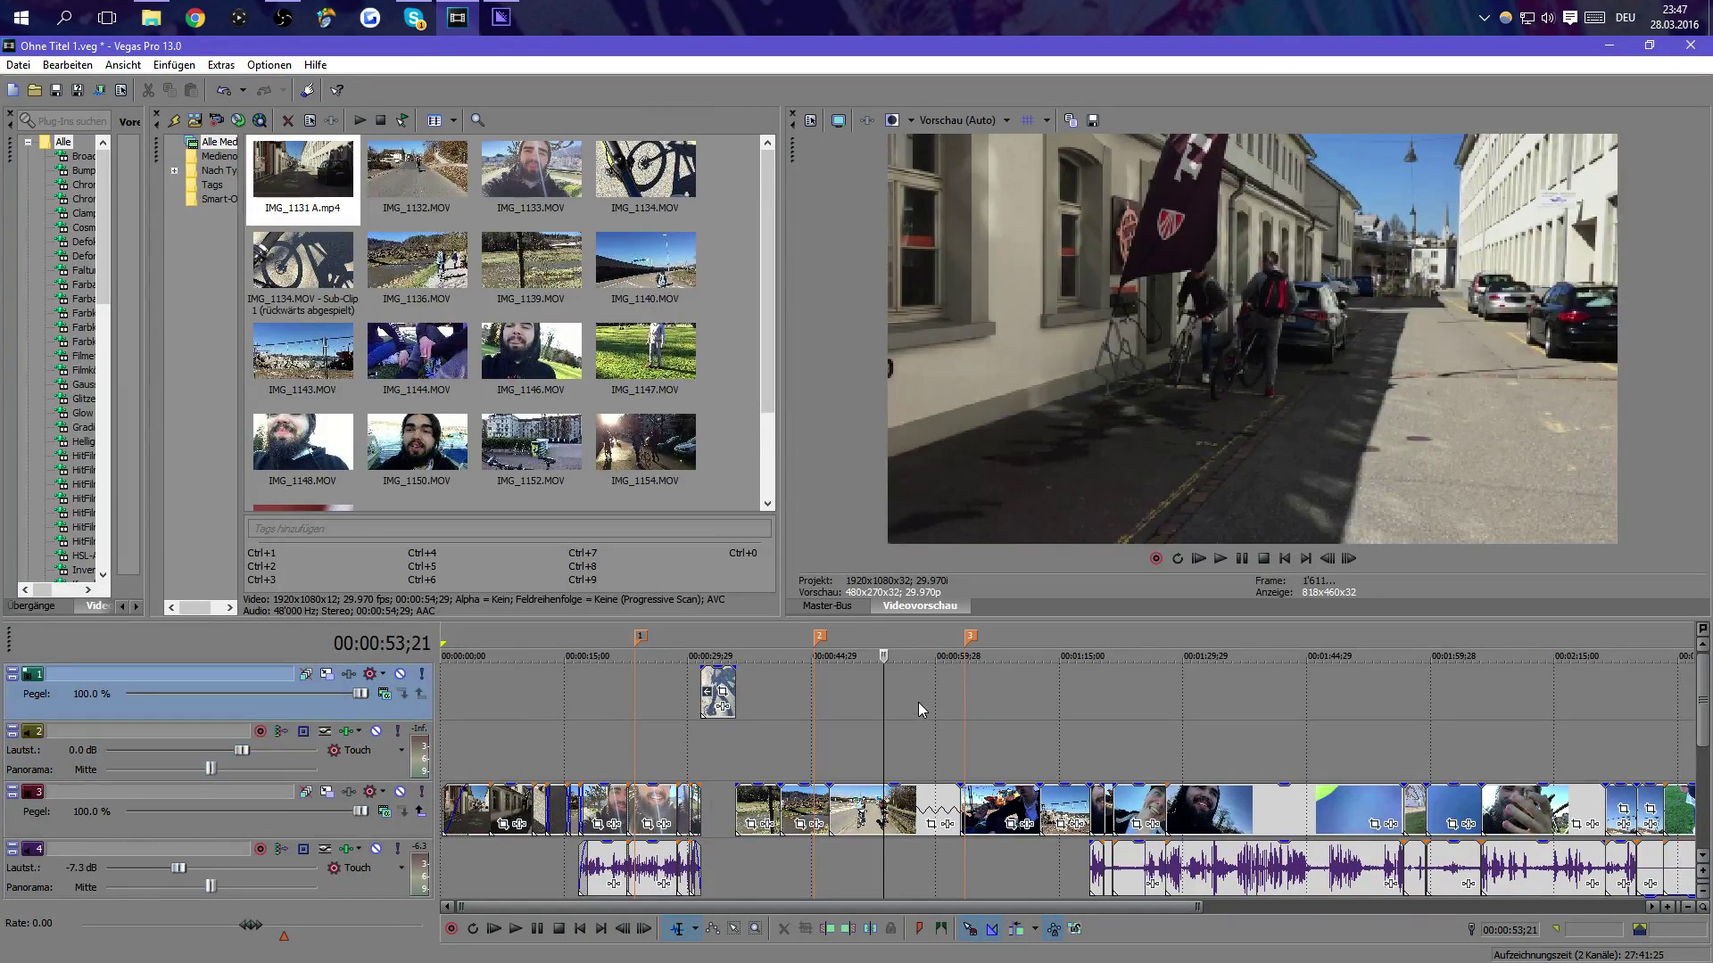
{"action": "mouse_move", "coordinate": [883, 714]}
{"action": "left_mouse_down"}
{"action": "mouse_move", "coordinate": [778, 722]}
{"action": "mouse_move", "coordinate": [872, 694]}
{"action": "left_mouse_up"}
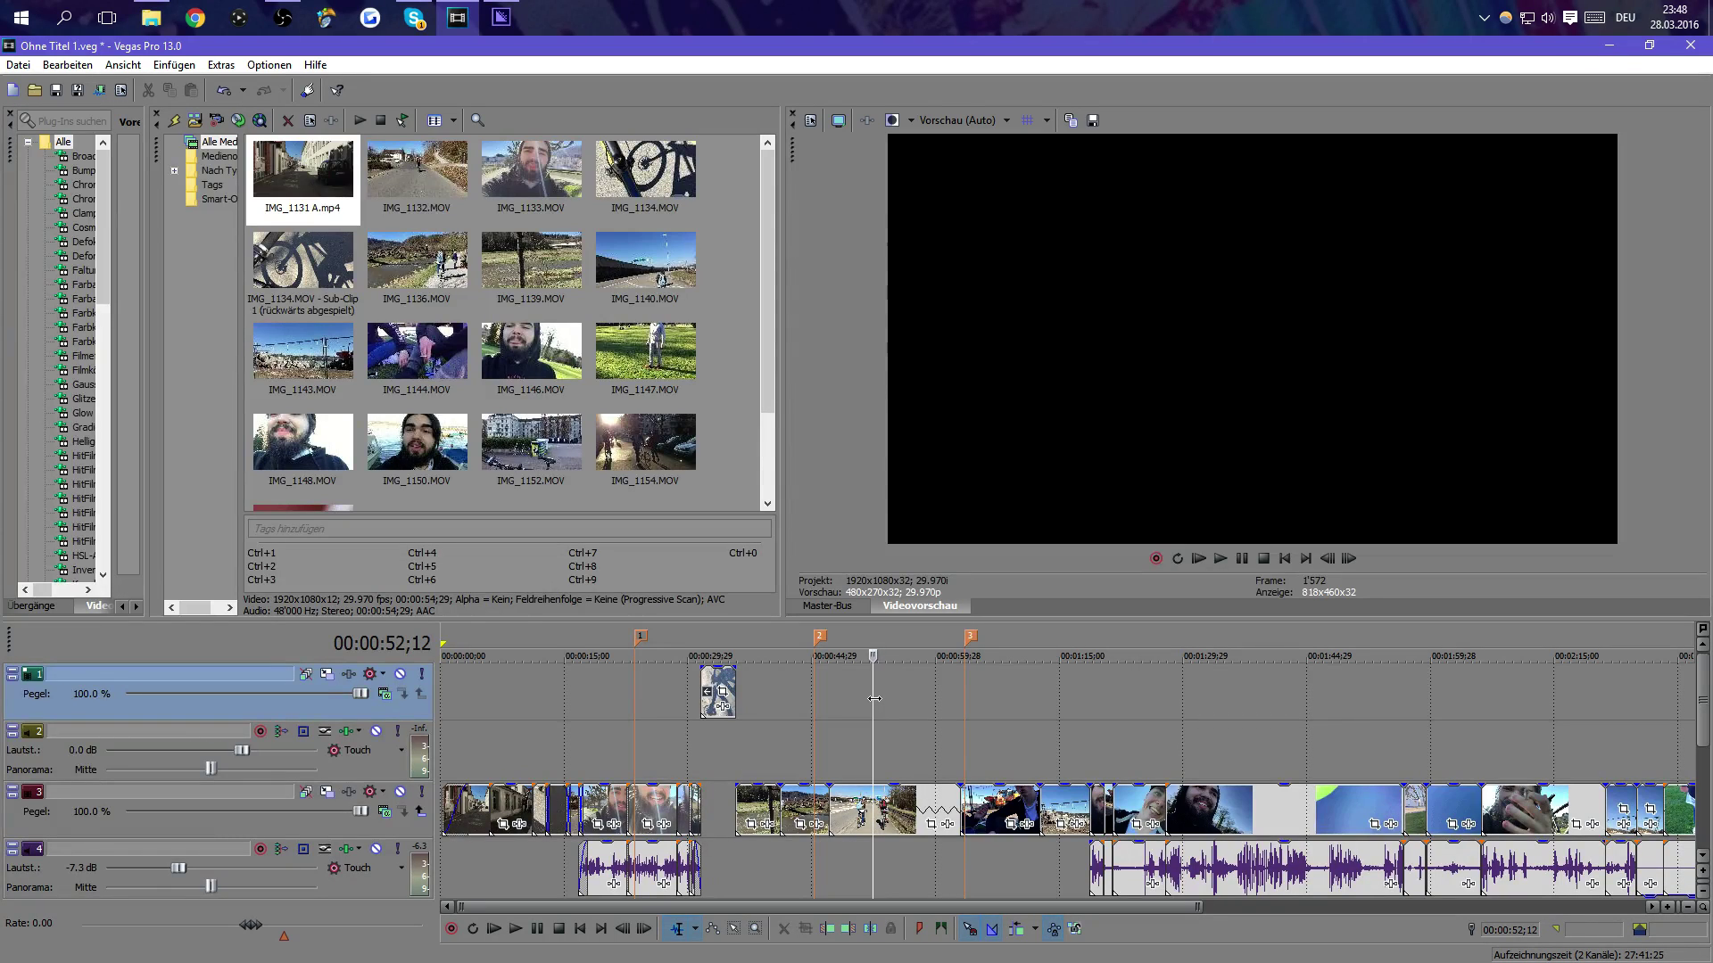
Step: Open the Datei menu and close it again without choosing any command
{"action": "left_click", "coordinate": [20, 66]}
{"action": "left_click", "coordinate": [20, 66]}
{"action": "left_click", "coordinate": [20, 66]}
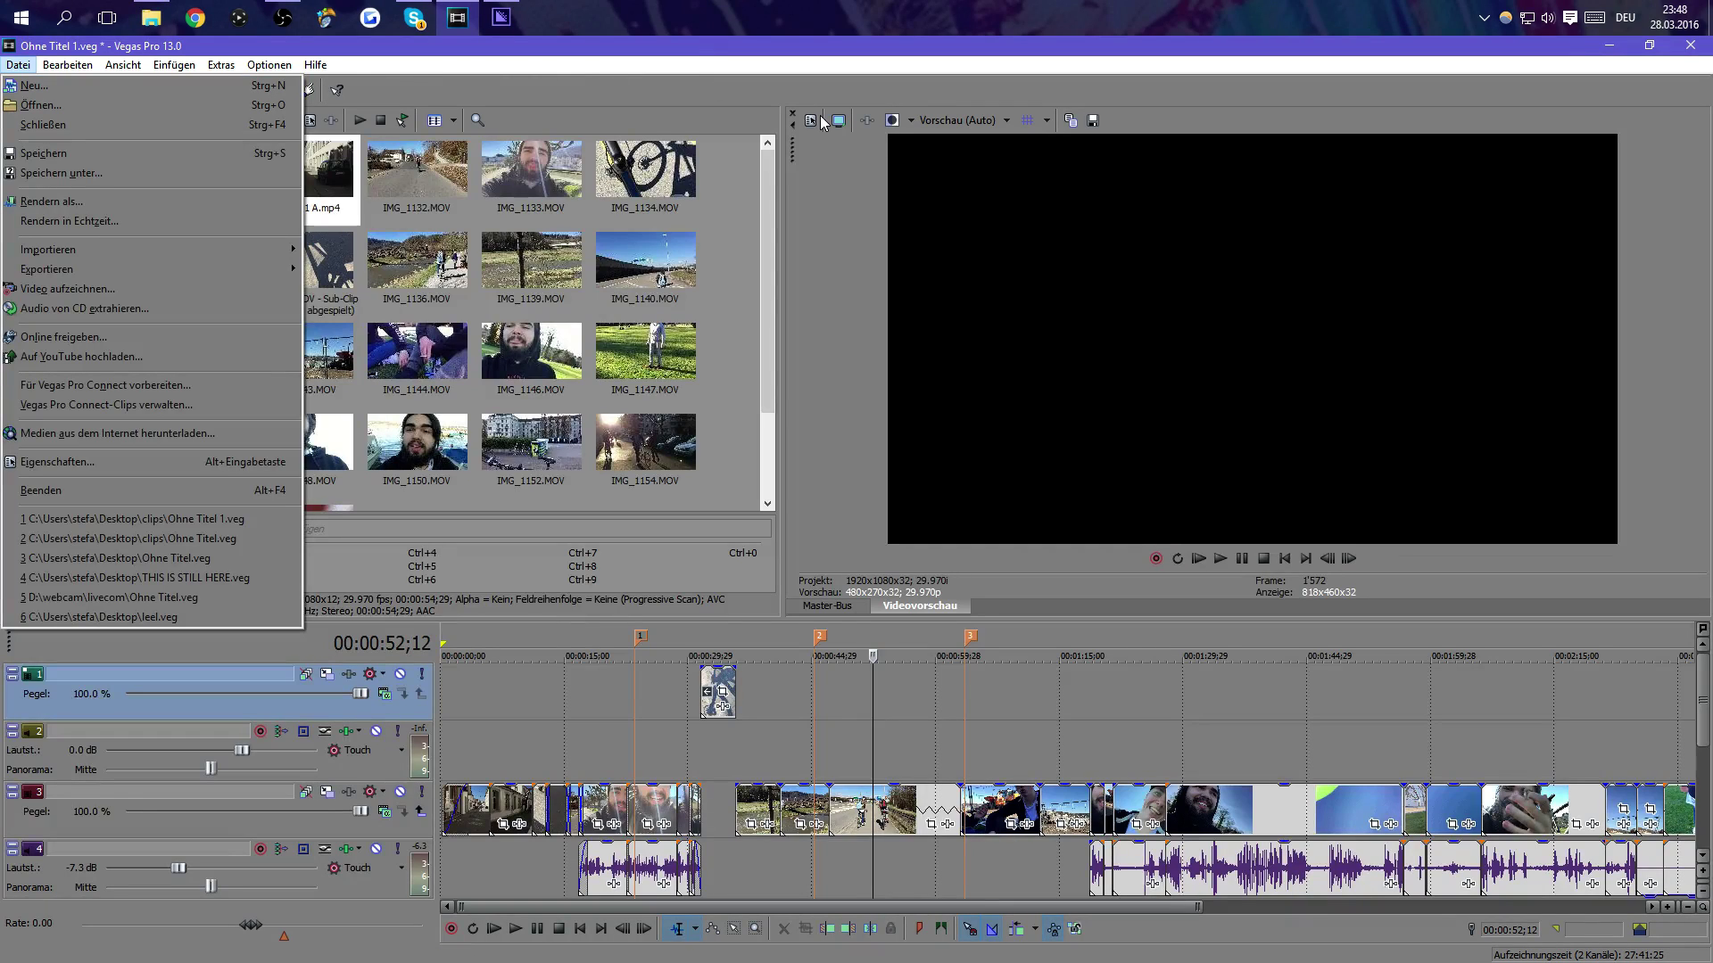
{"action": "left_click", "coordinate": [1490, 64]}
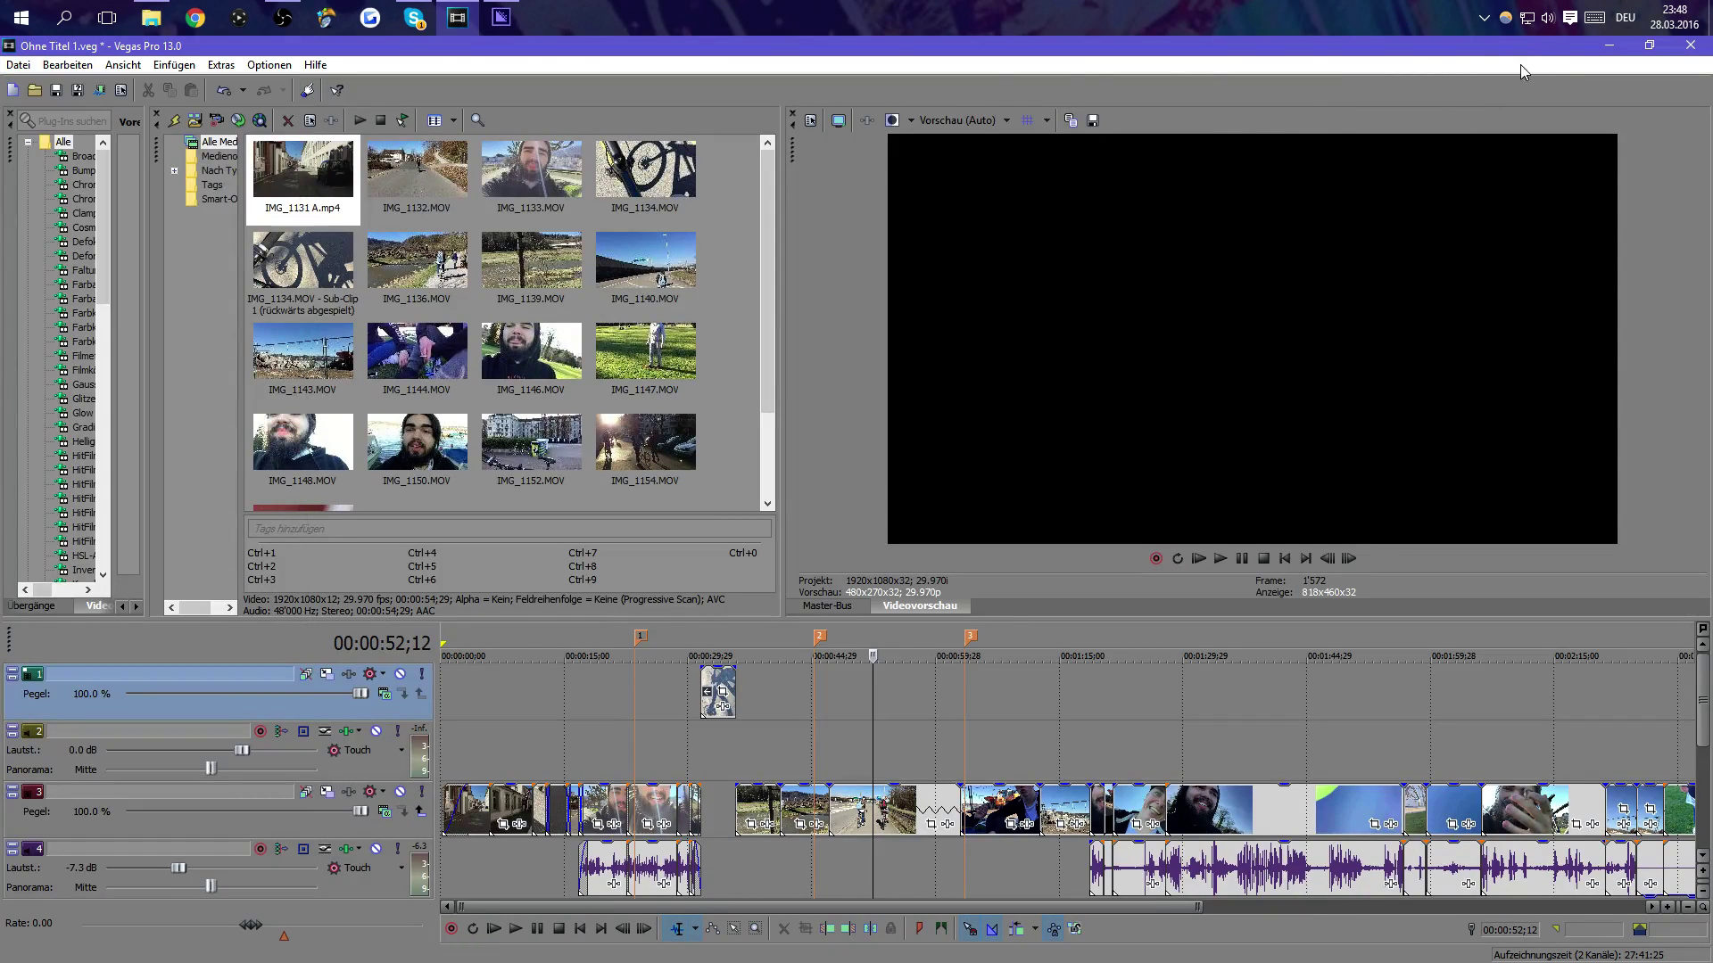
Step: Minimize Vegas Pro, bring Media Encoder's queue back, and browse then close the Start menu app list
{"action": "left_click", "coordinate": [1606, 46]}
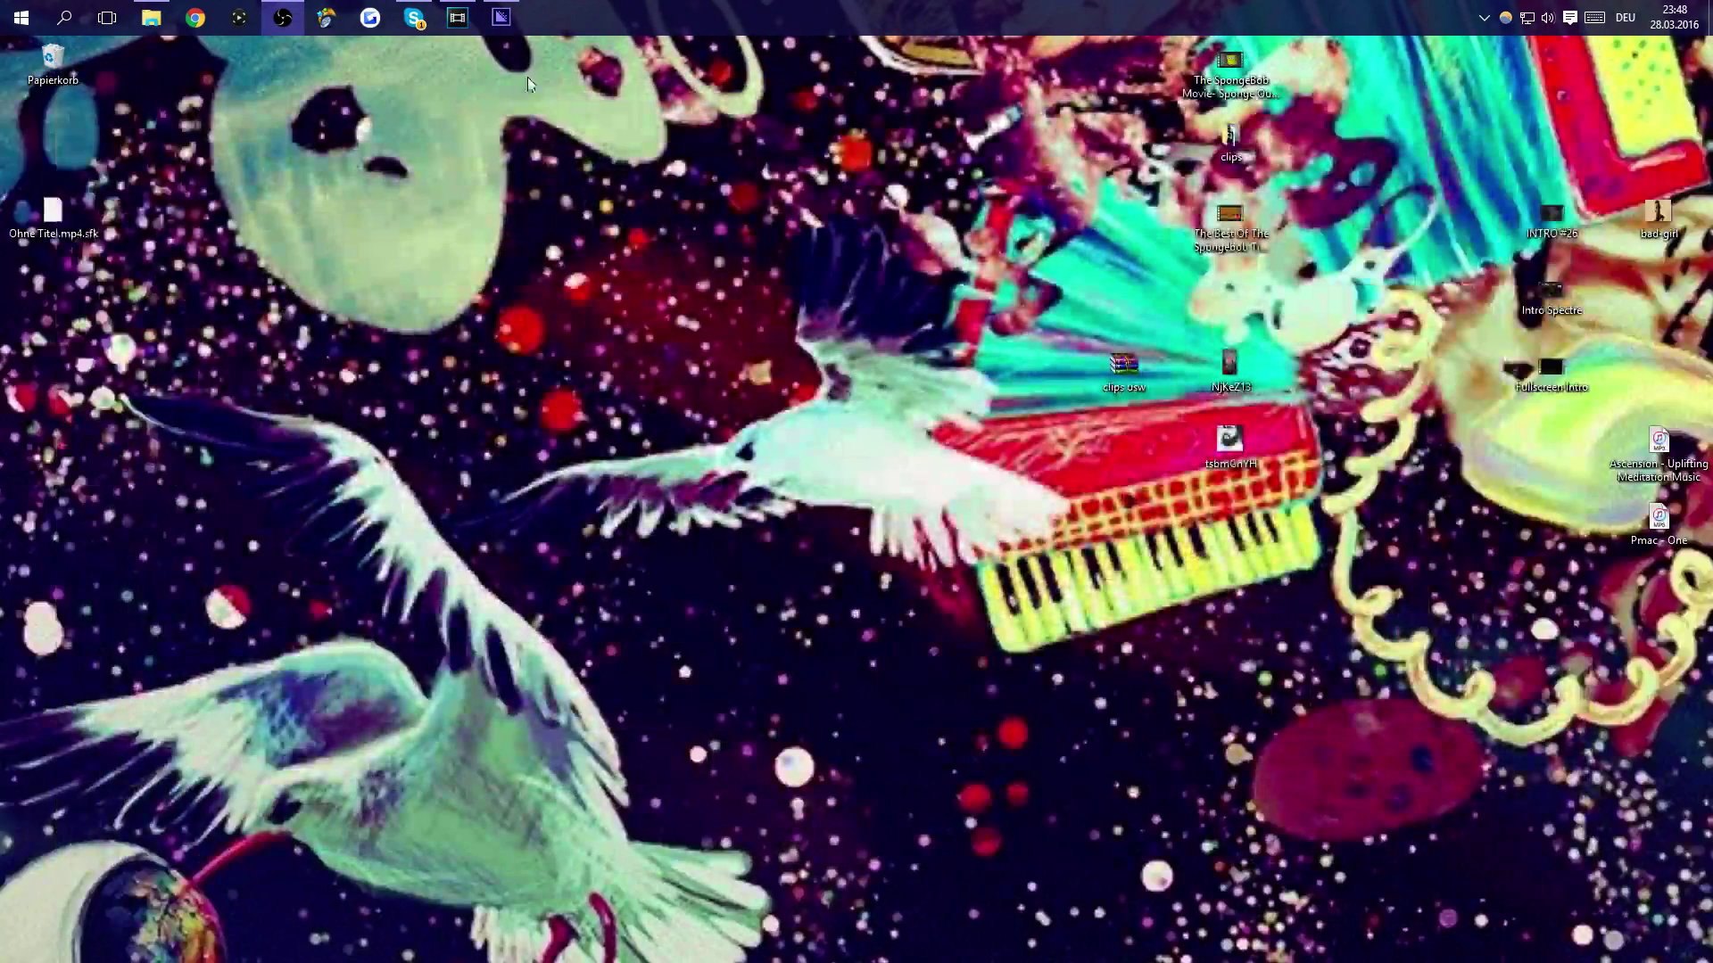
{"action": "left_click", "coordinate": [499, 25]}
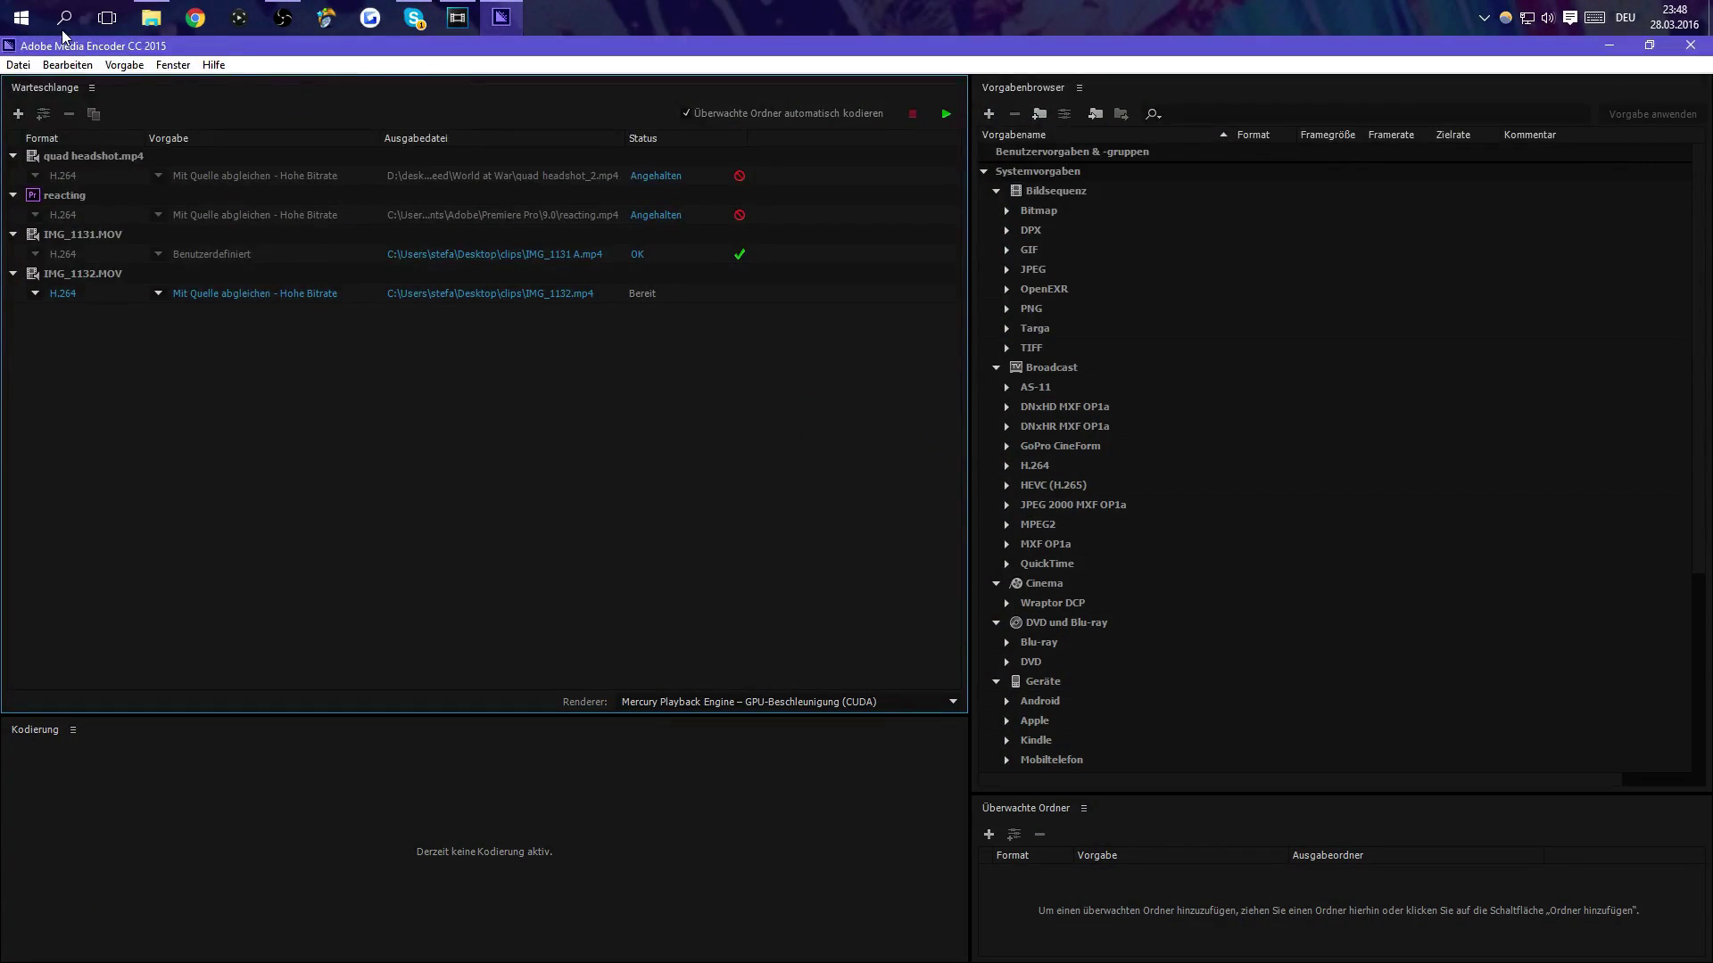
{"action": "left_click", "coordinate": [27, 19]}
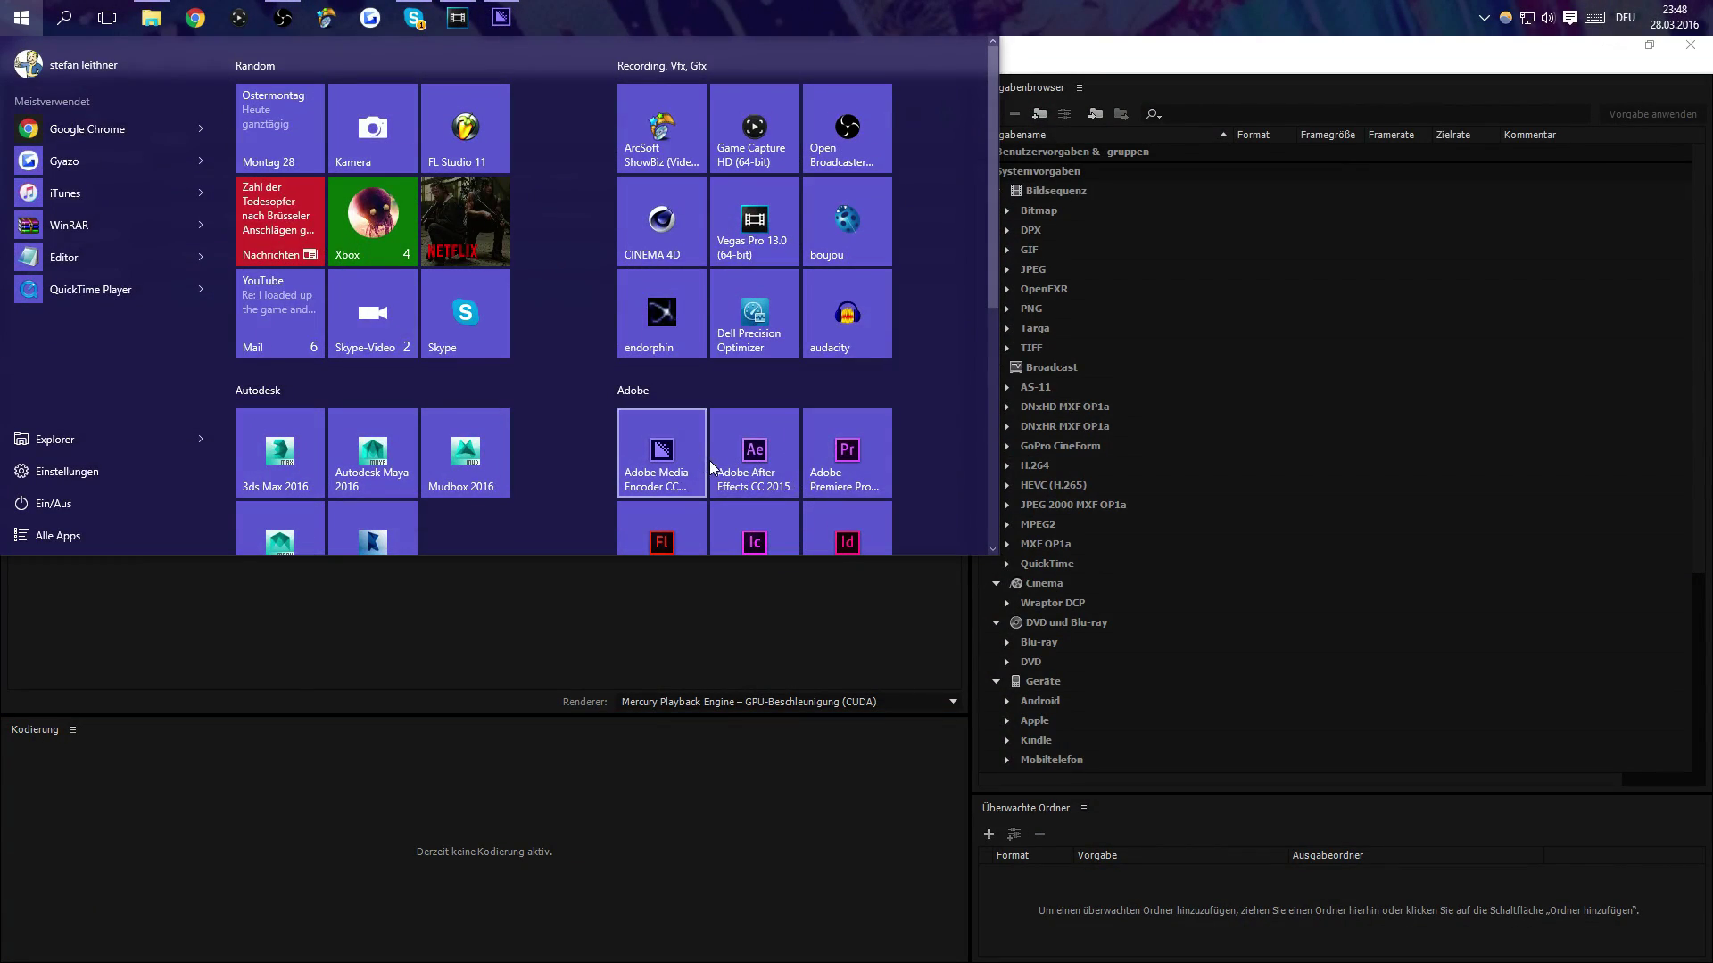
{"action": "scroll", "coordinate": [805, 457], "scroll_direction": "down", "scroll_amount": 1}
{"action": "scroll", "coordinate": [805, 457], "scroll_direction": "up", "scroll_amount": 1}
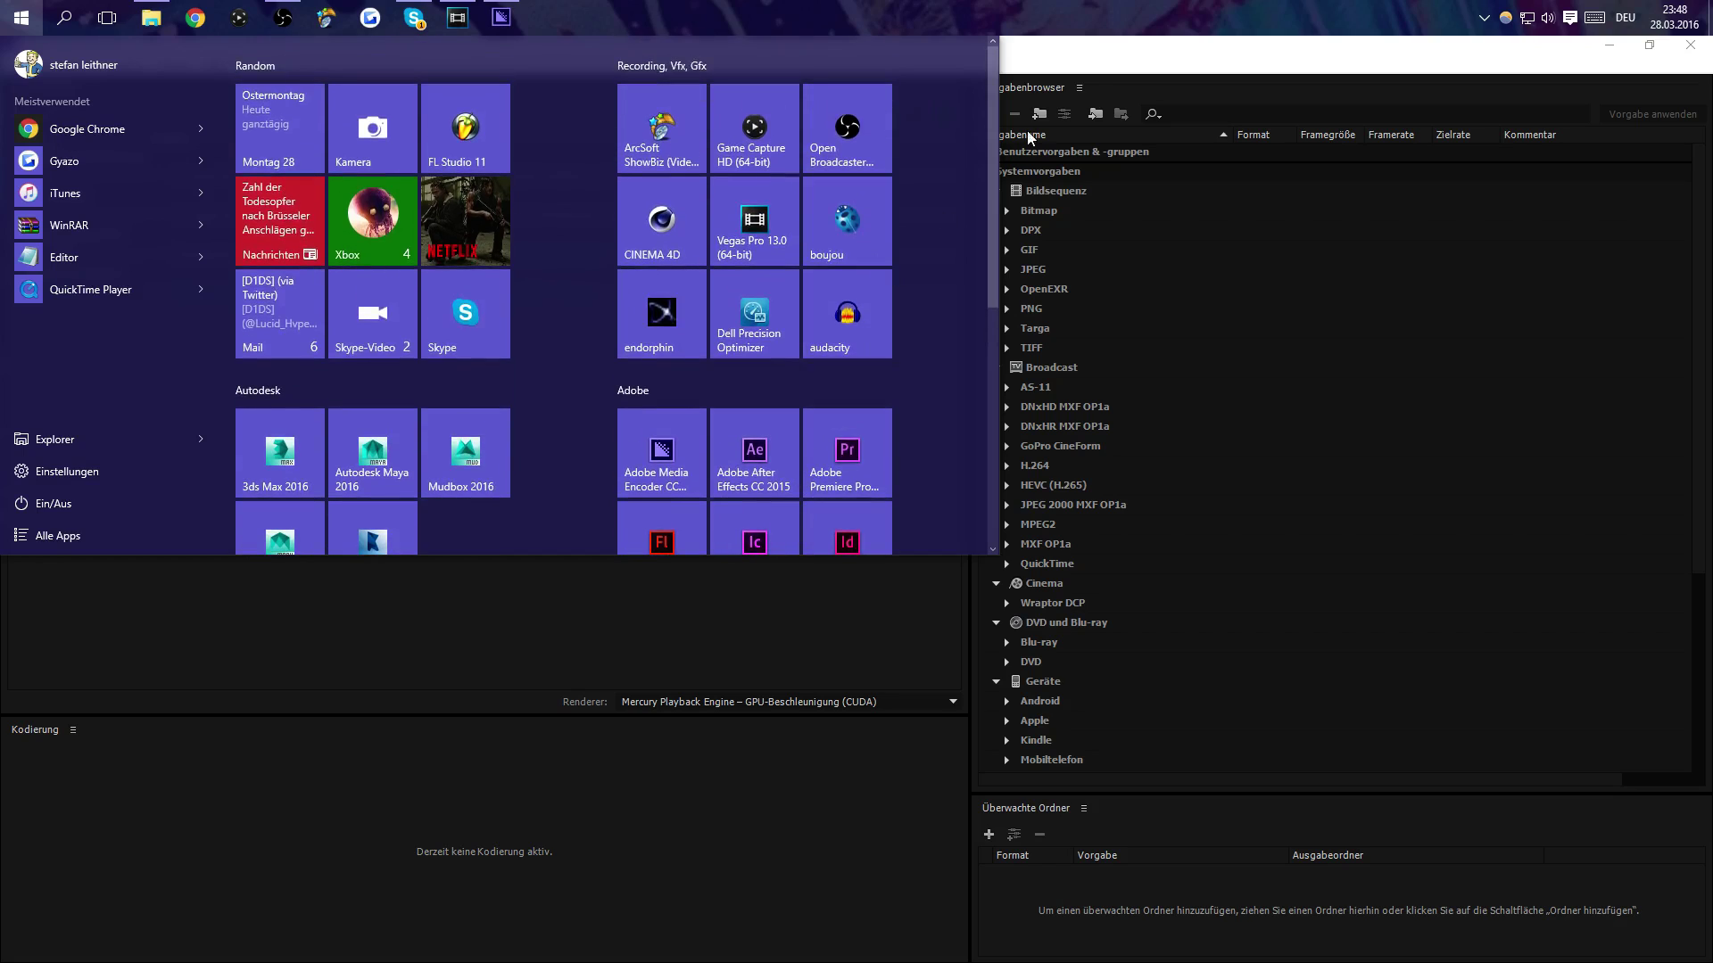
{"action": "left_click", "coordinate": [1068, 67]}
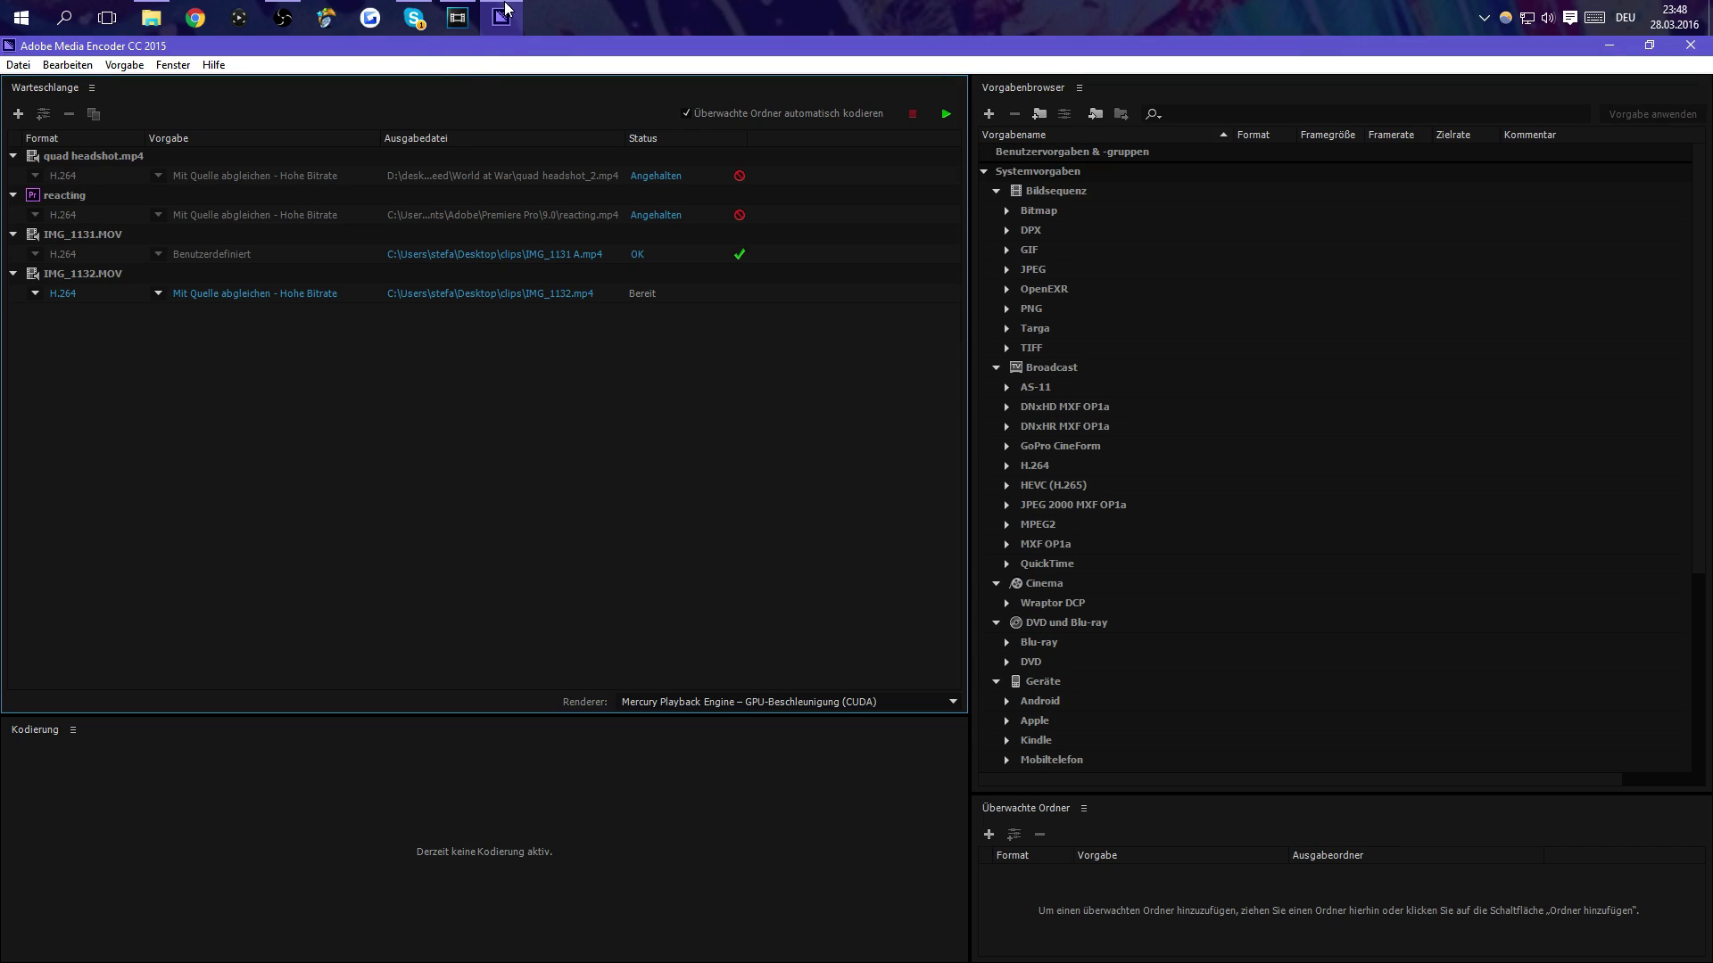
Step: In File Explorer, navigate via the C: drive to the Desktop and open the clips folder
{"action": "left_click", "coordinate": [151, 17]}
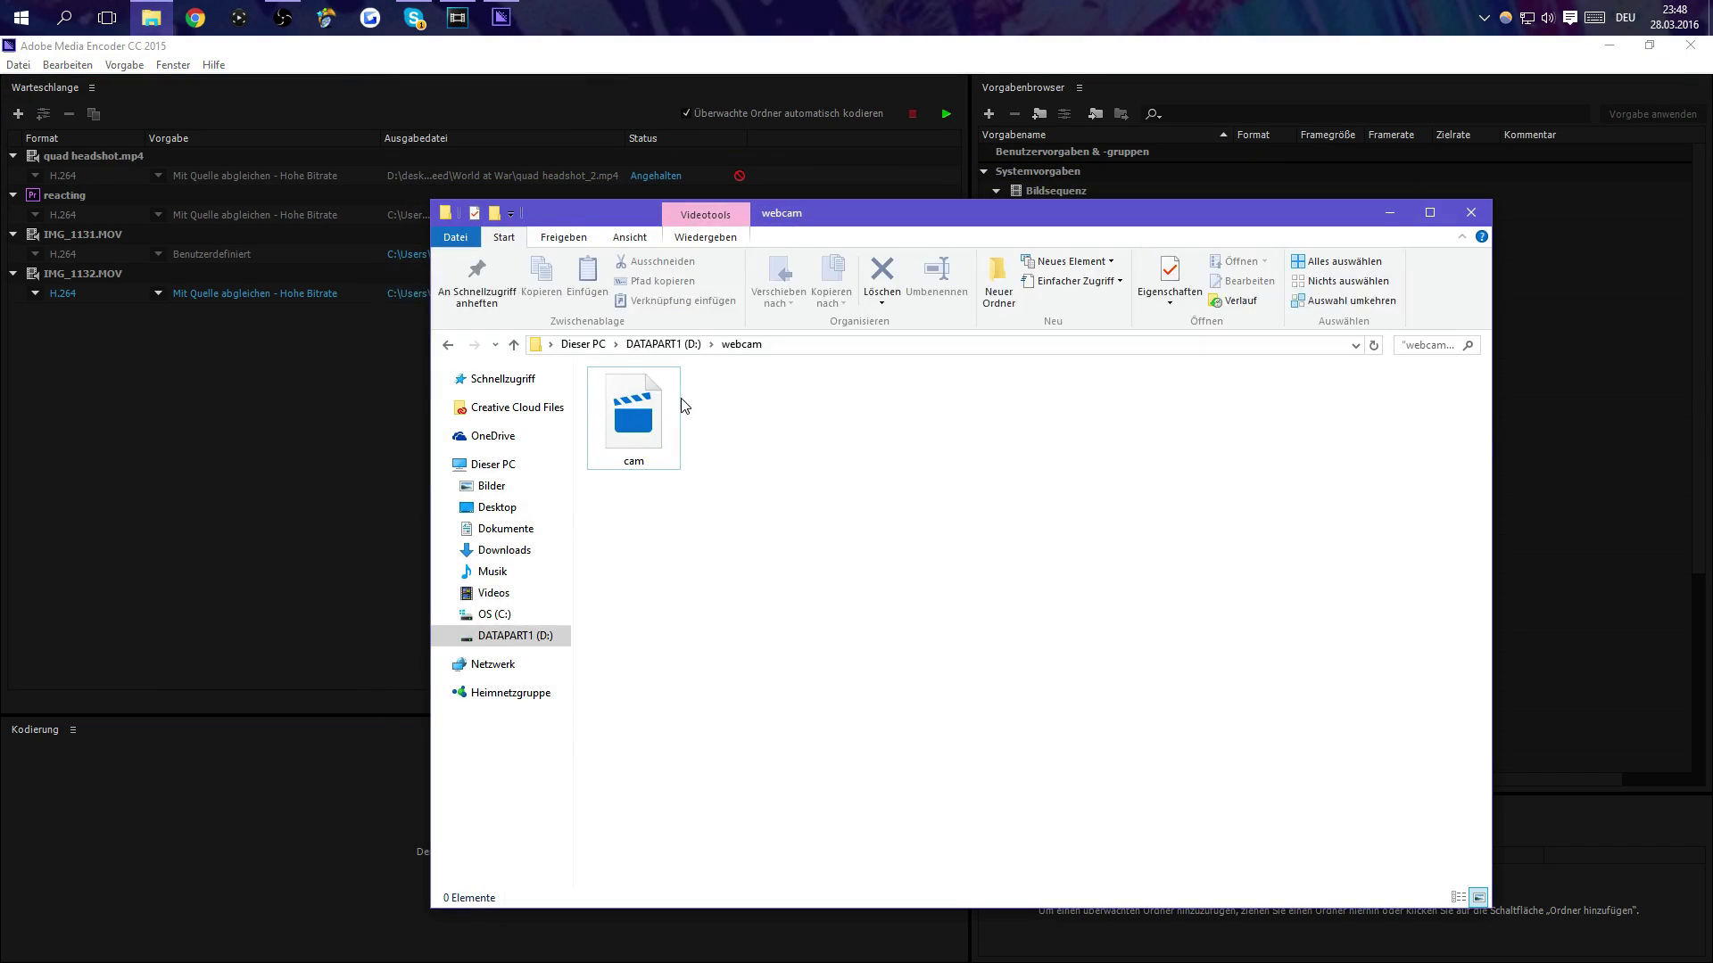
{"action": "left_click", "coordinate": [525, 636]}
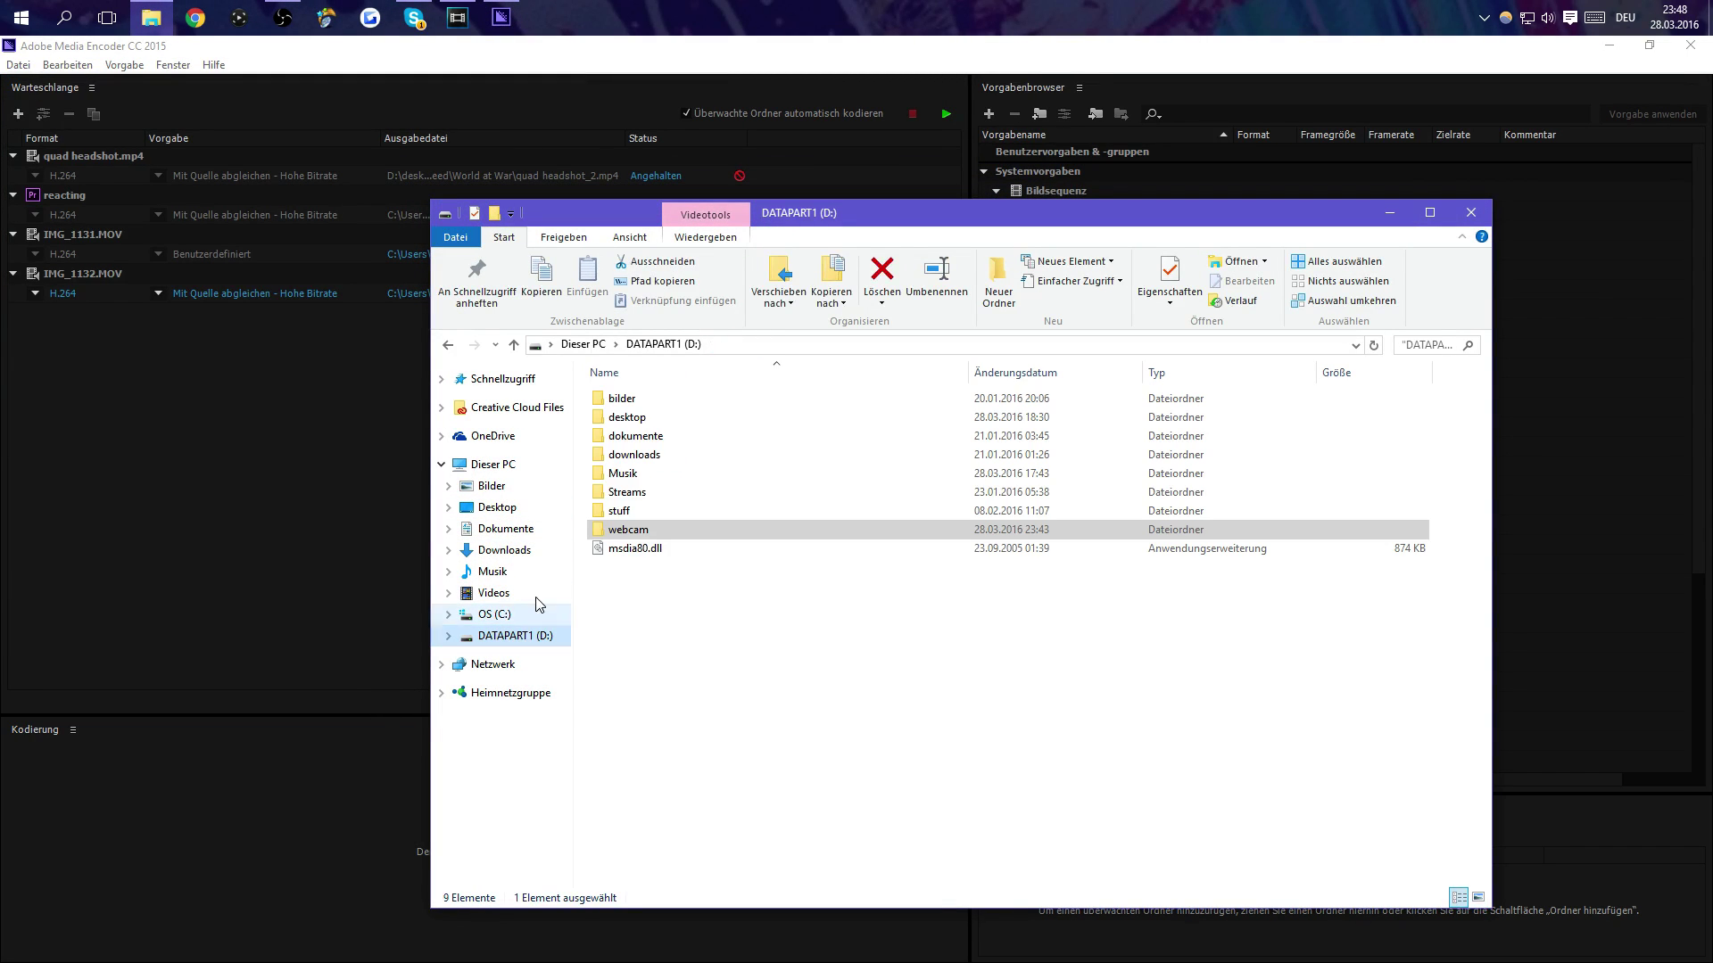
{"action": "left_click", "coordinate": [518, 615]}
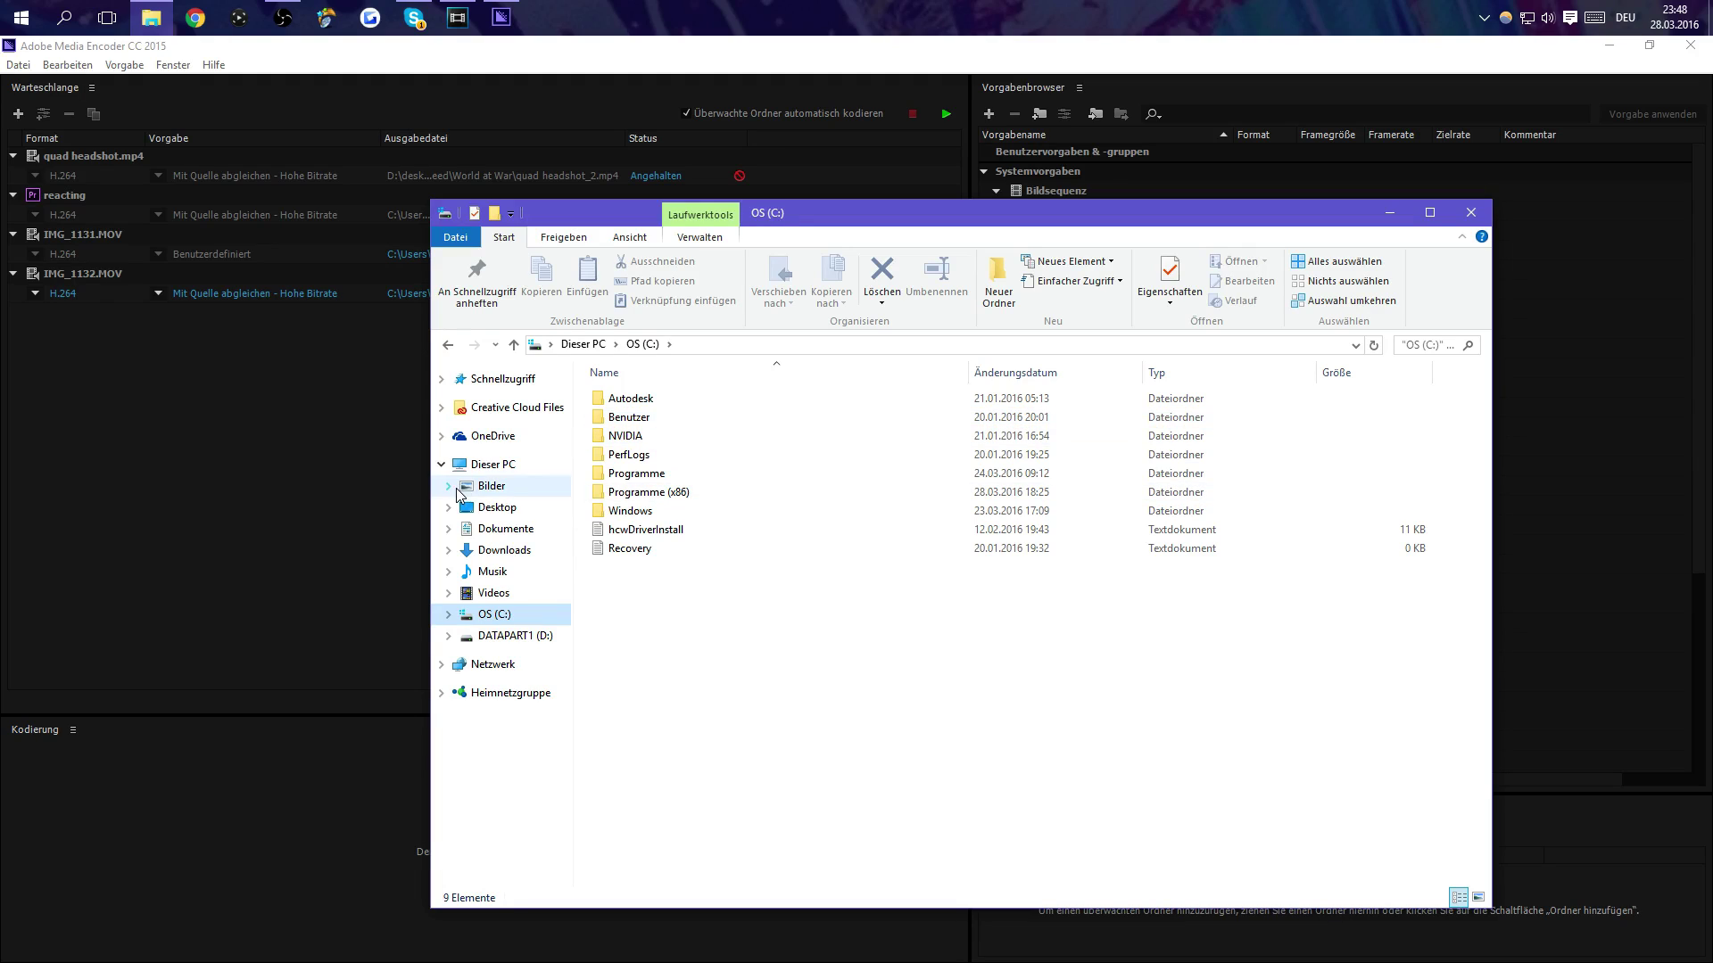
{"action": "left_click", "coordinate": [468, 508]}
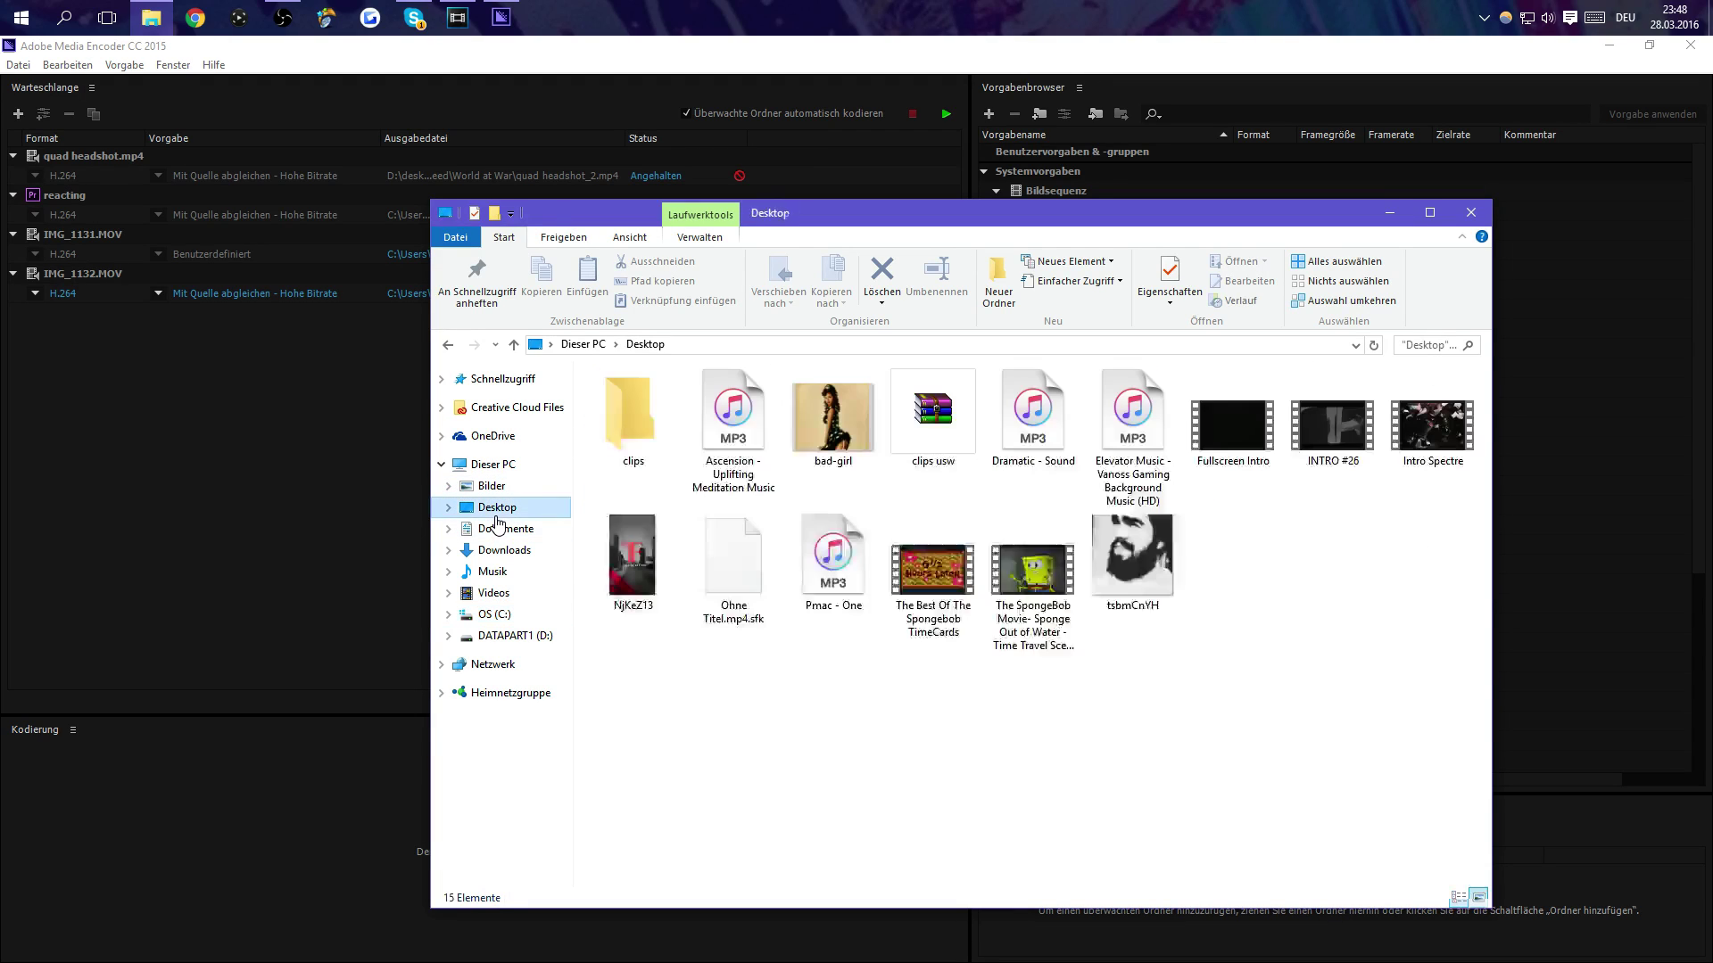
{"action": "double_click", "coordinate": [654, 413]}
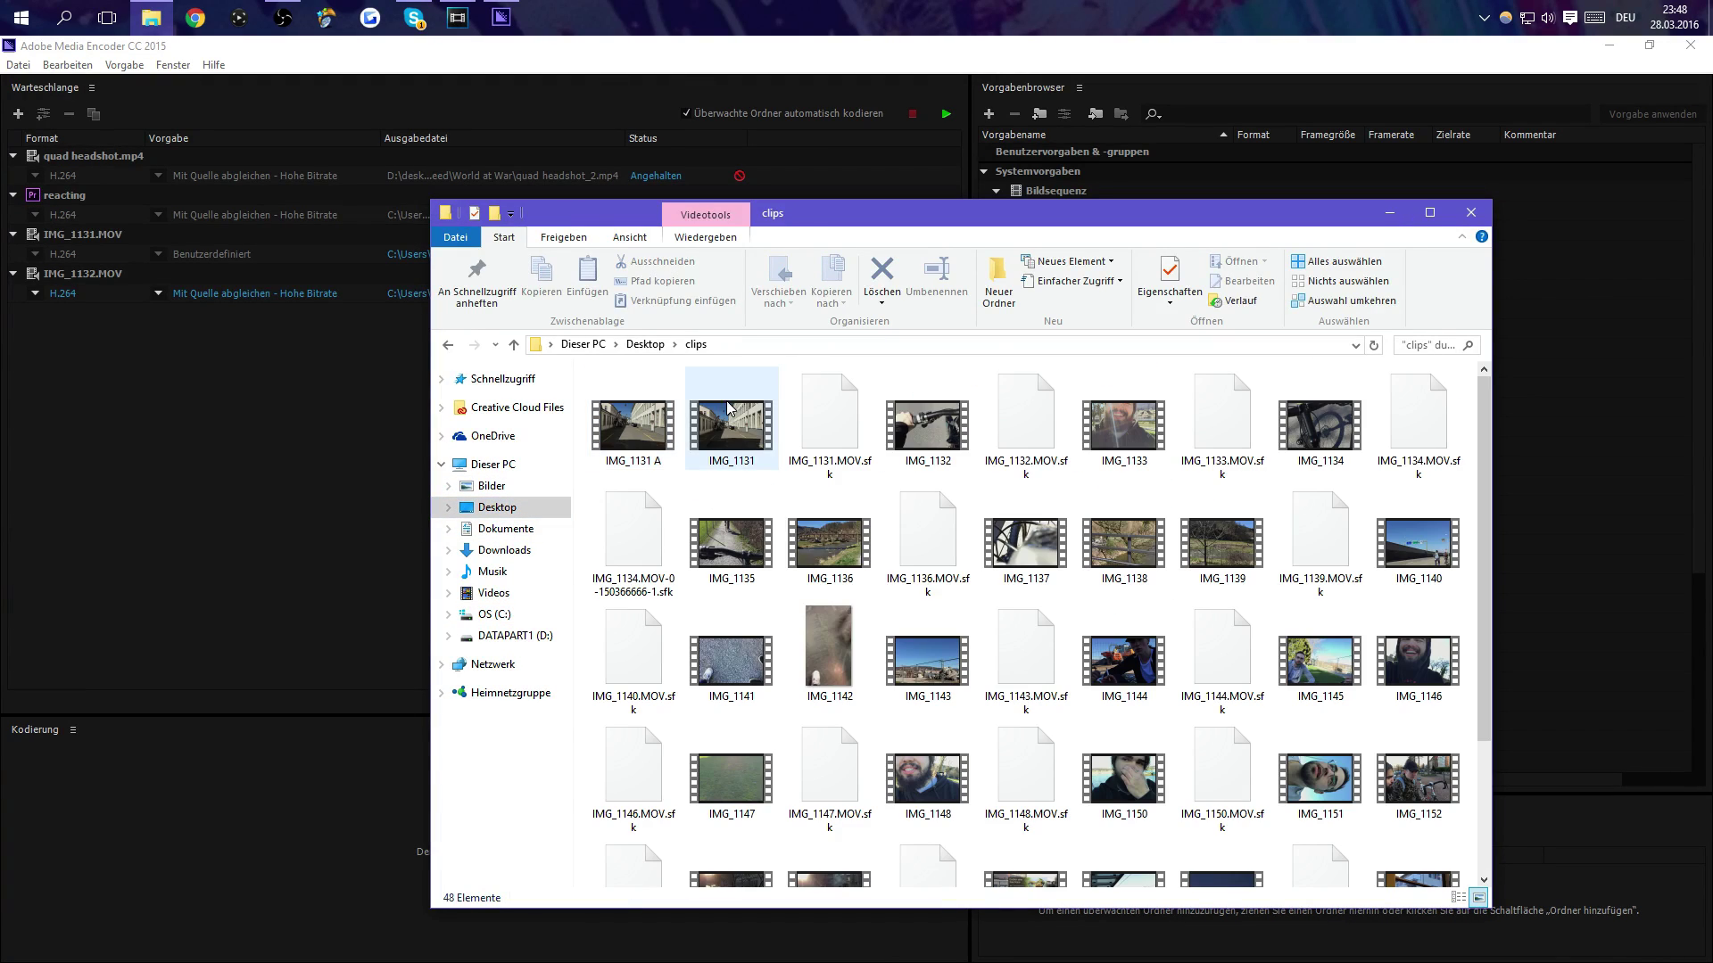
Step: Check IMG_1132's Eigenschaften Details tab for its 59 fps Einzelbildrate, then cancel
{"action": "right_click", "coordinate": [947, 443]}
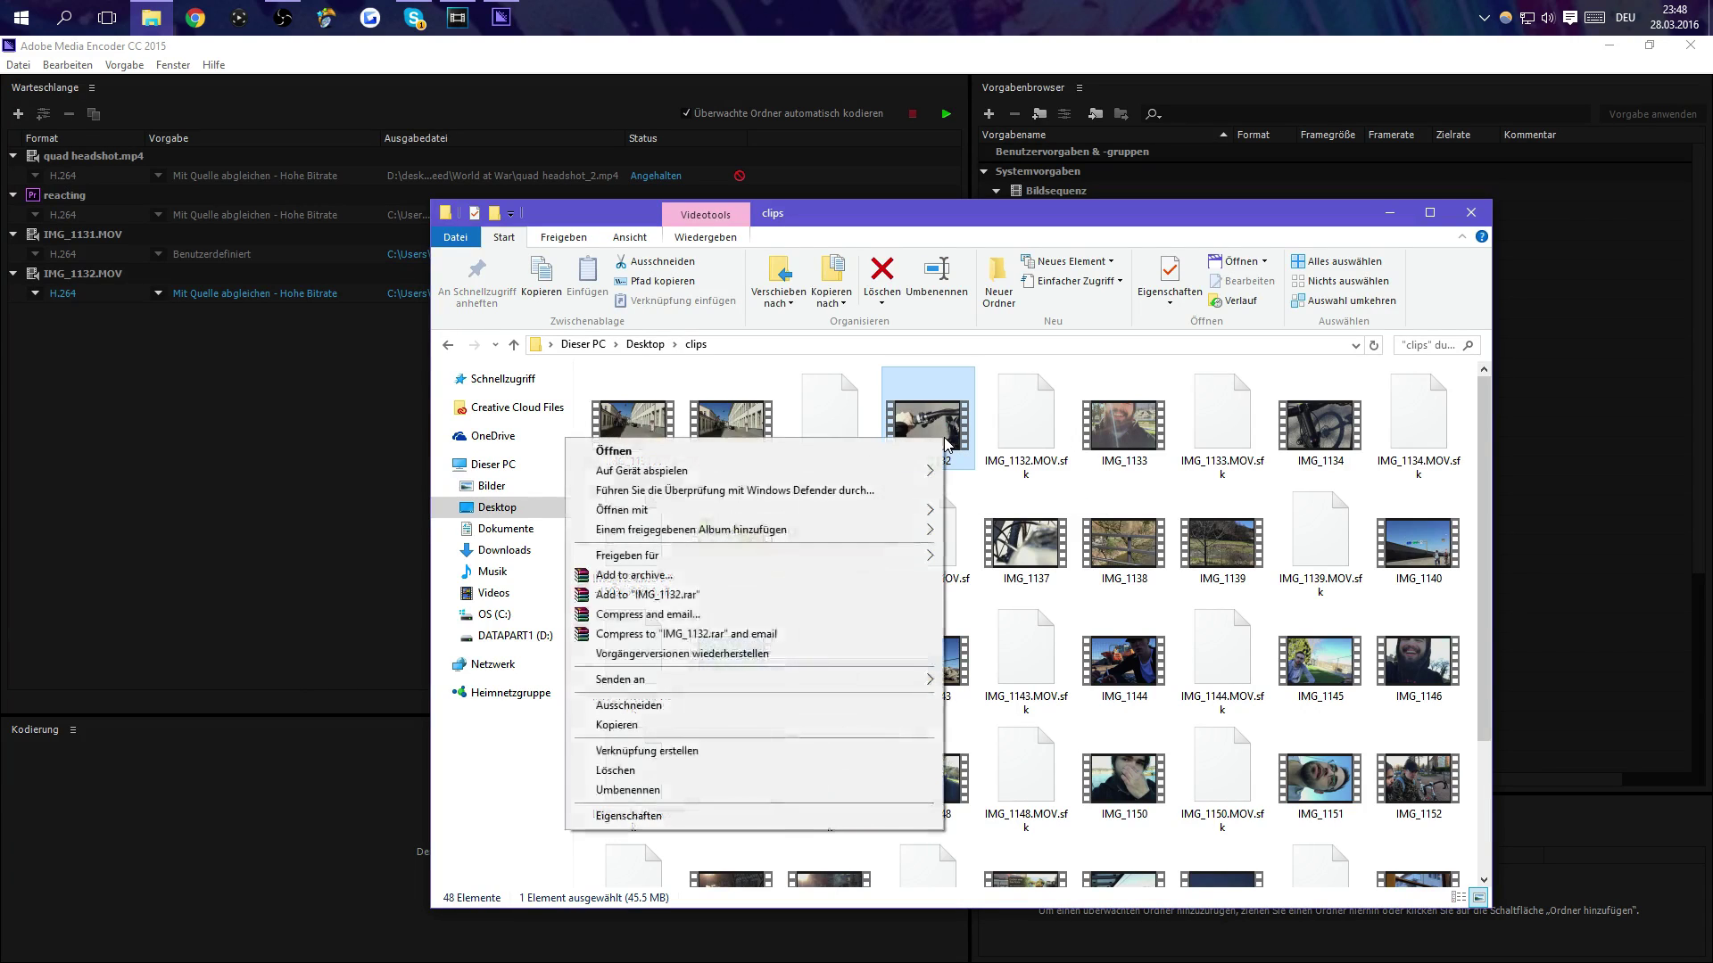
{"action": "left_click", "coordinate": [668, 813]}
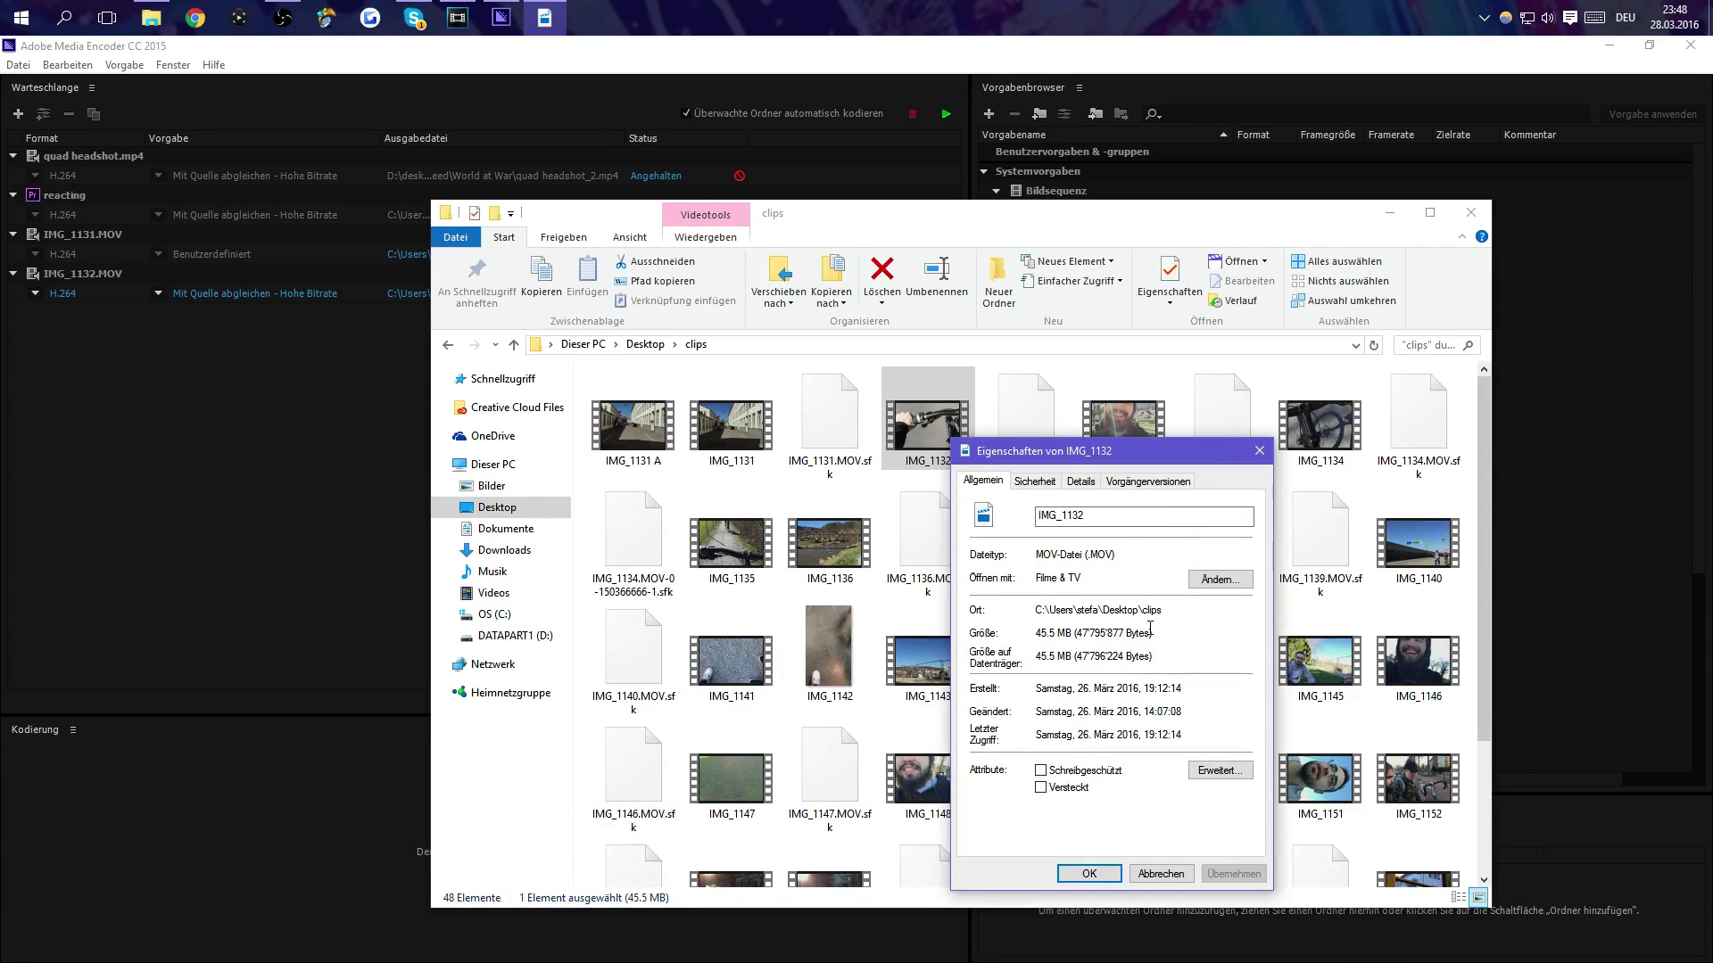
{"action": "left_click", "coordinate": [1094, 483]}
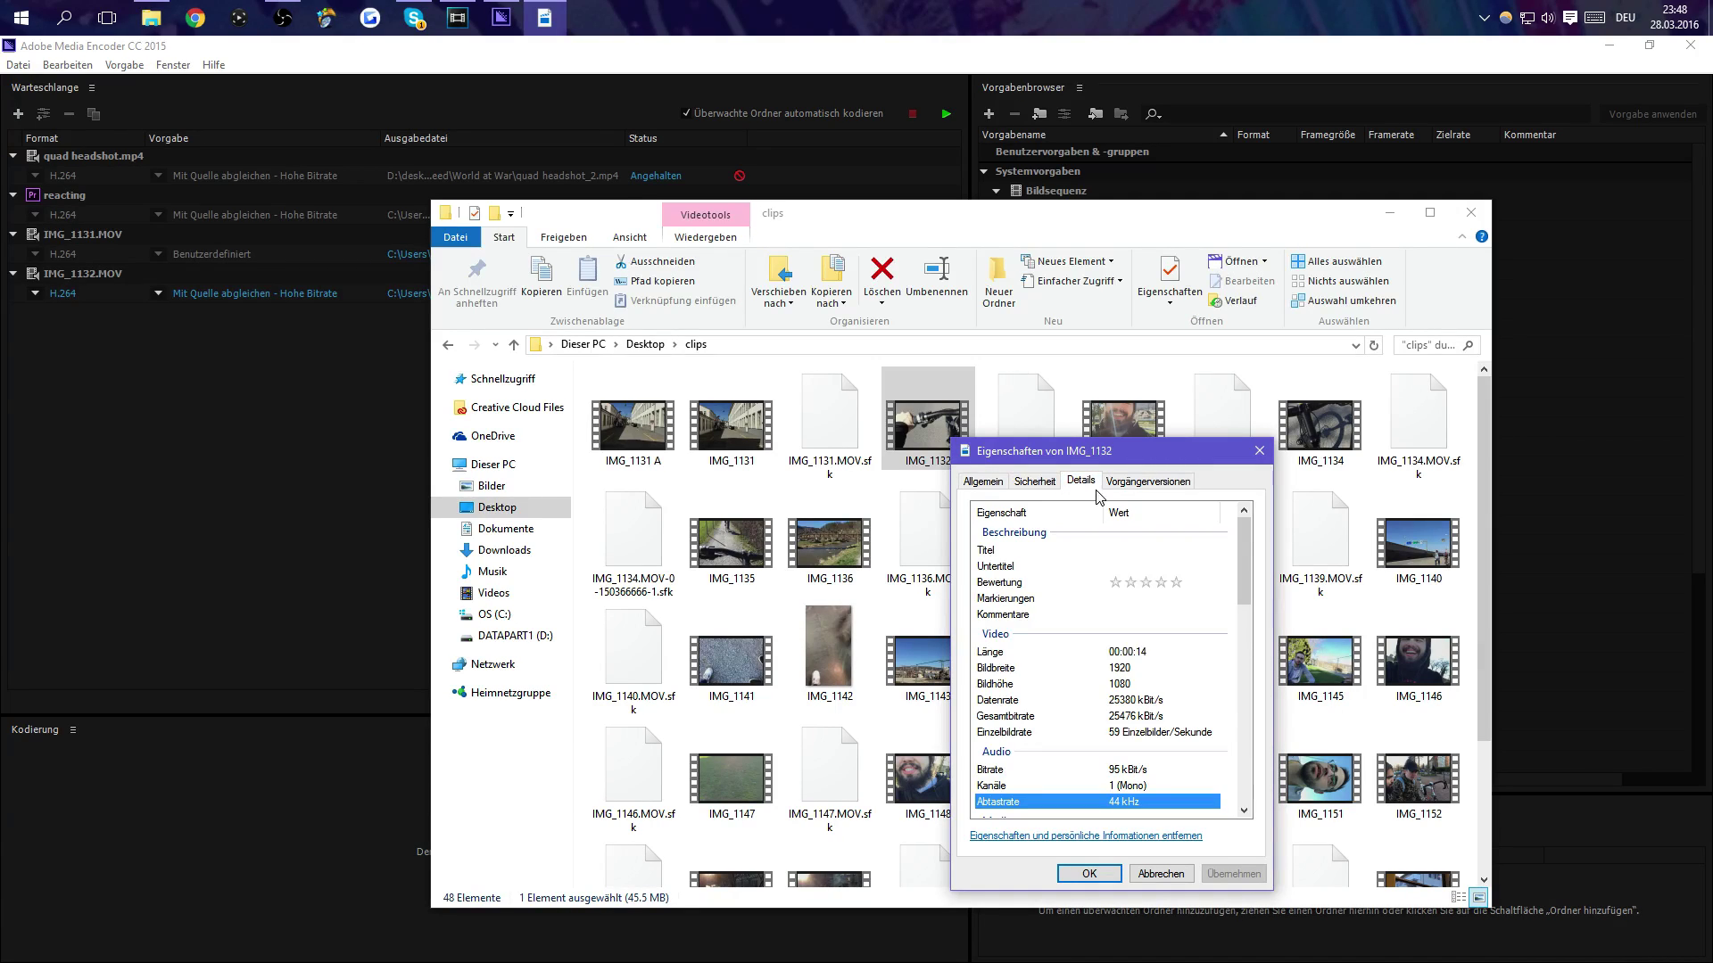
{"action": "scroll", "coordinate": [1115, 785], "scroll_direction": "down", "scroll_amount": 3}
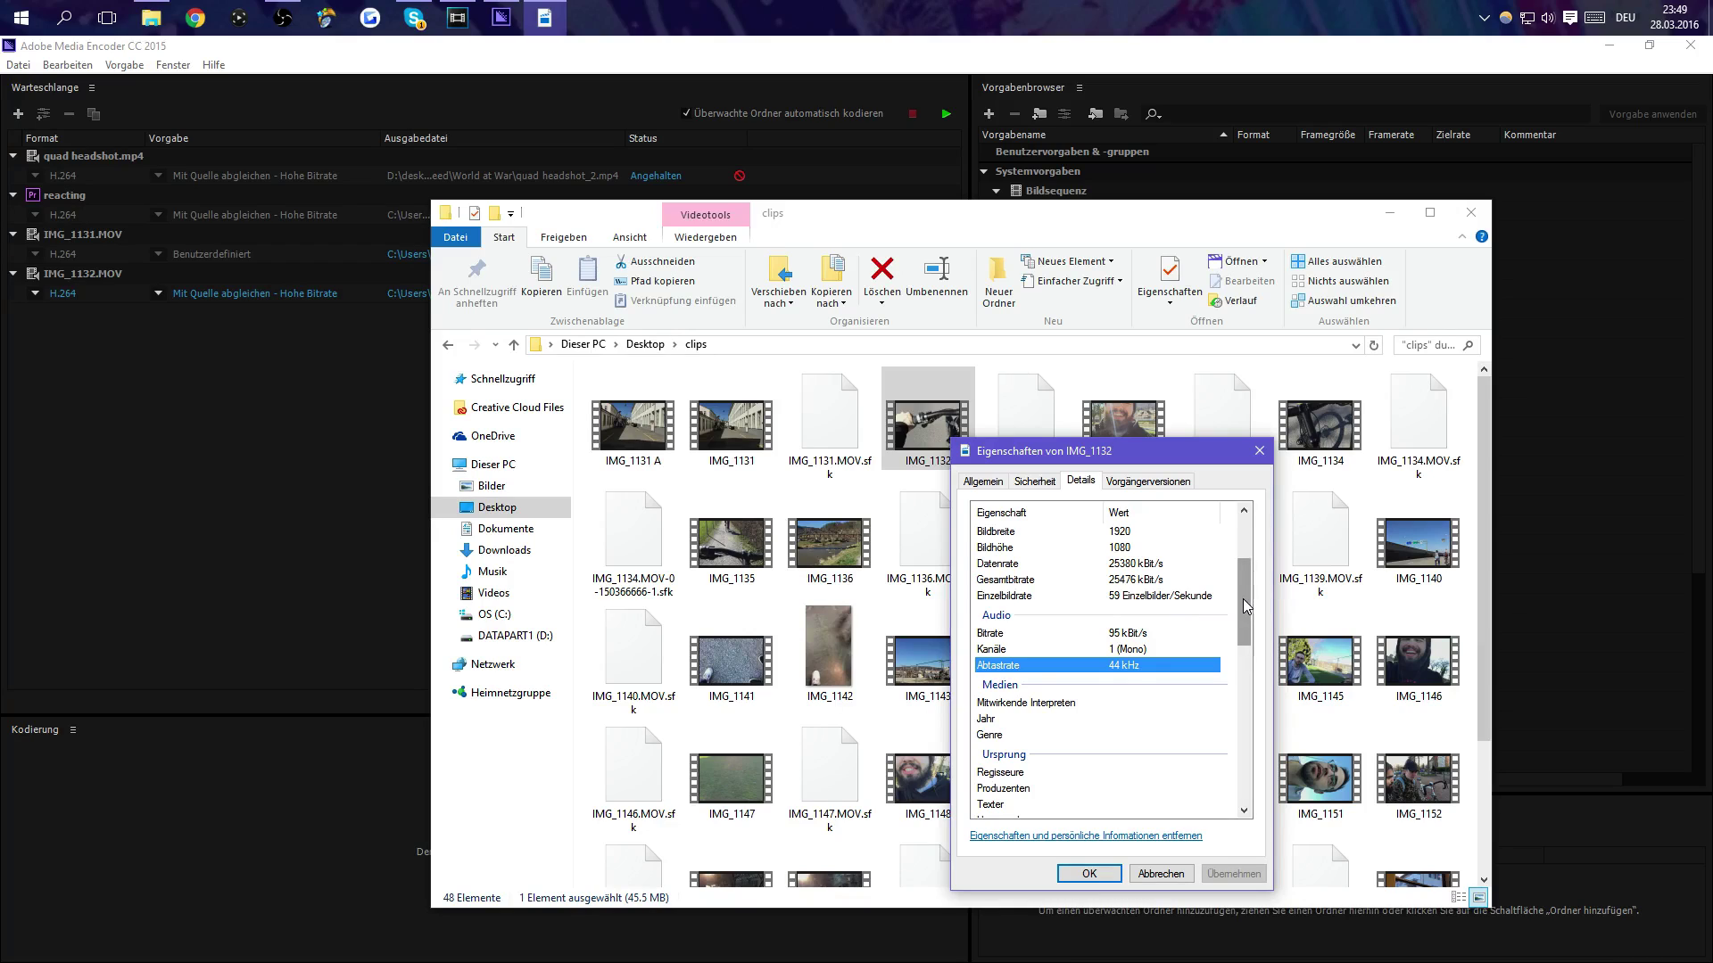
{"action": "scroll", "coordinate": [1244, 603], "scroll_direction": "up", "scroll_amount": 2}
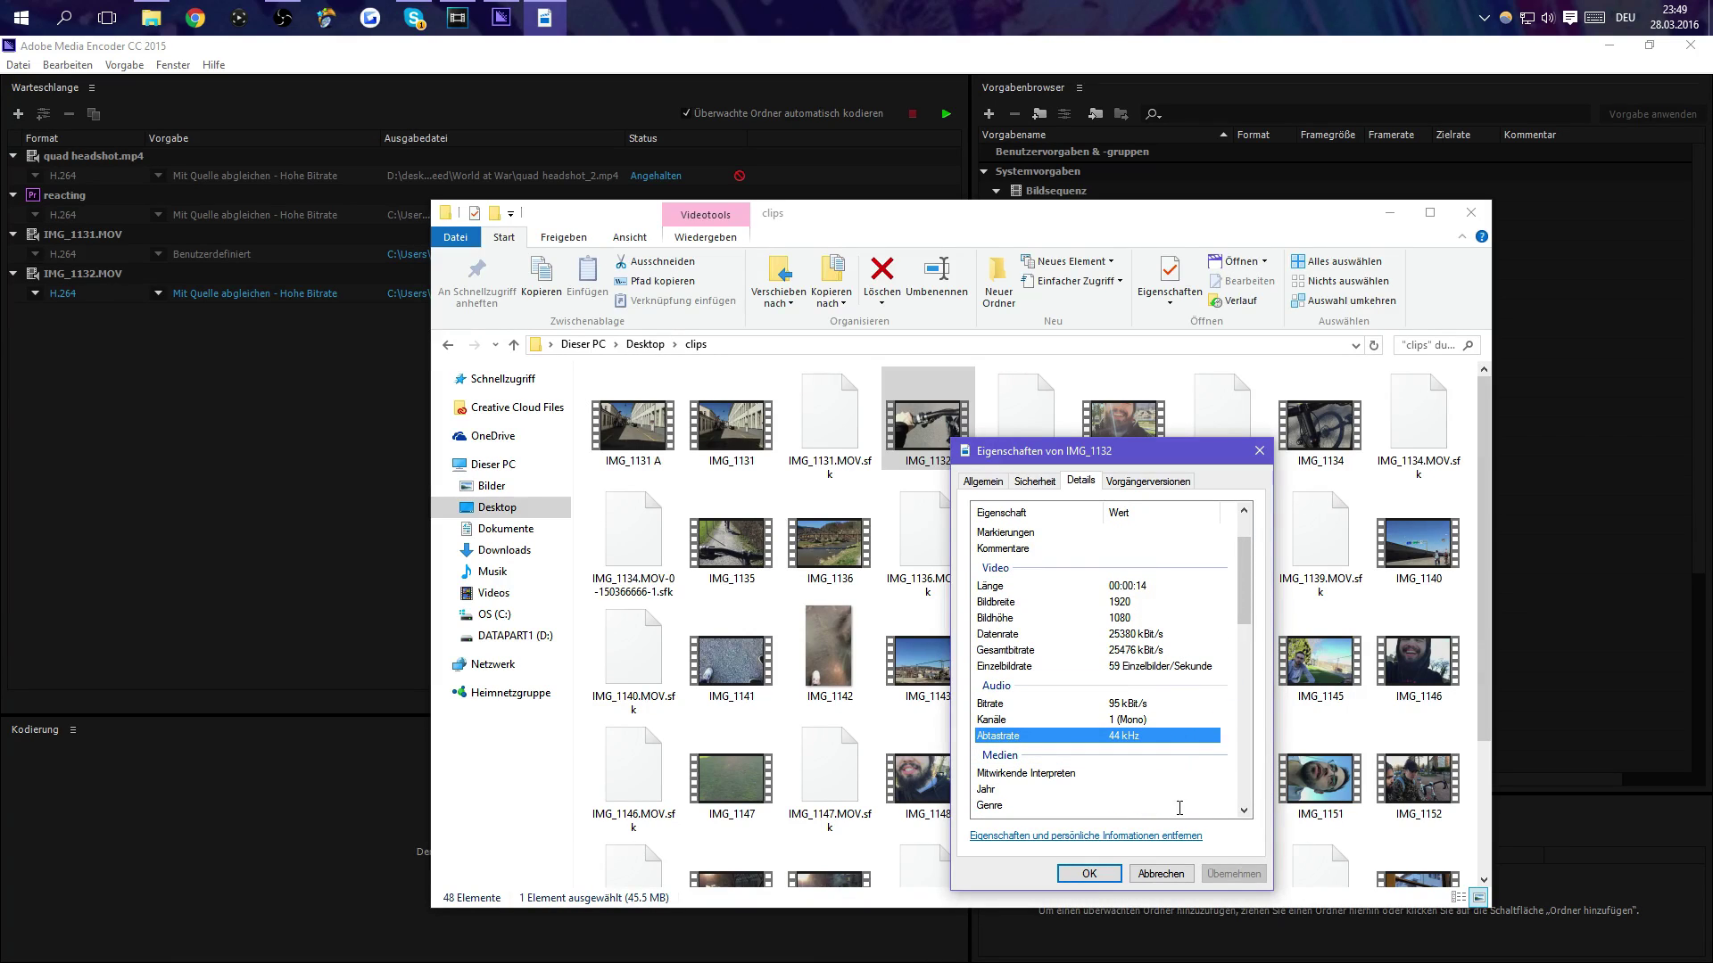
{"action": "left_click", "coordinate": [1163, 876]}
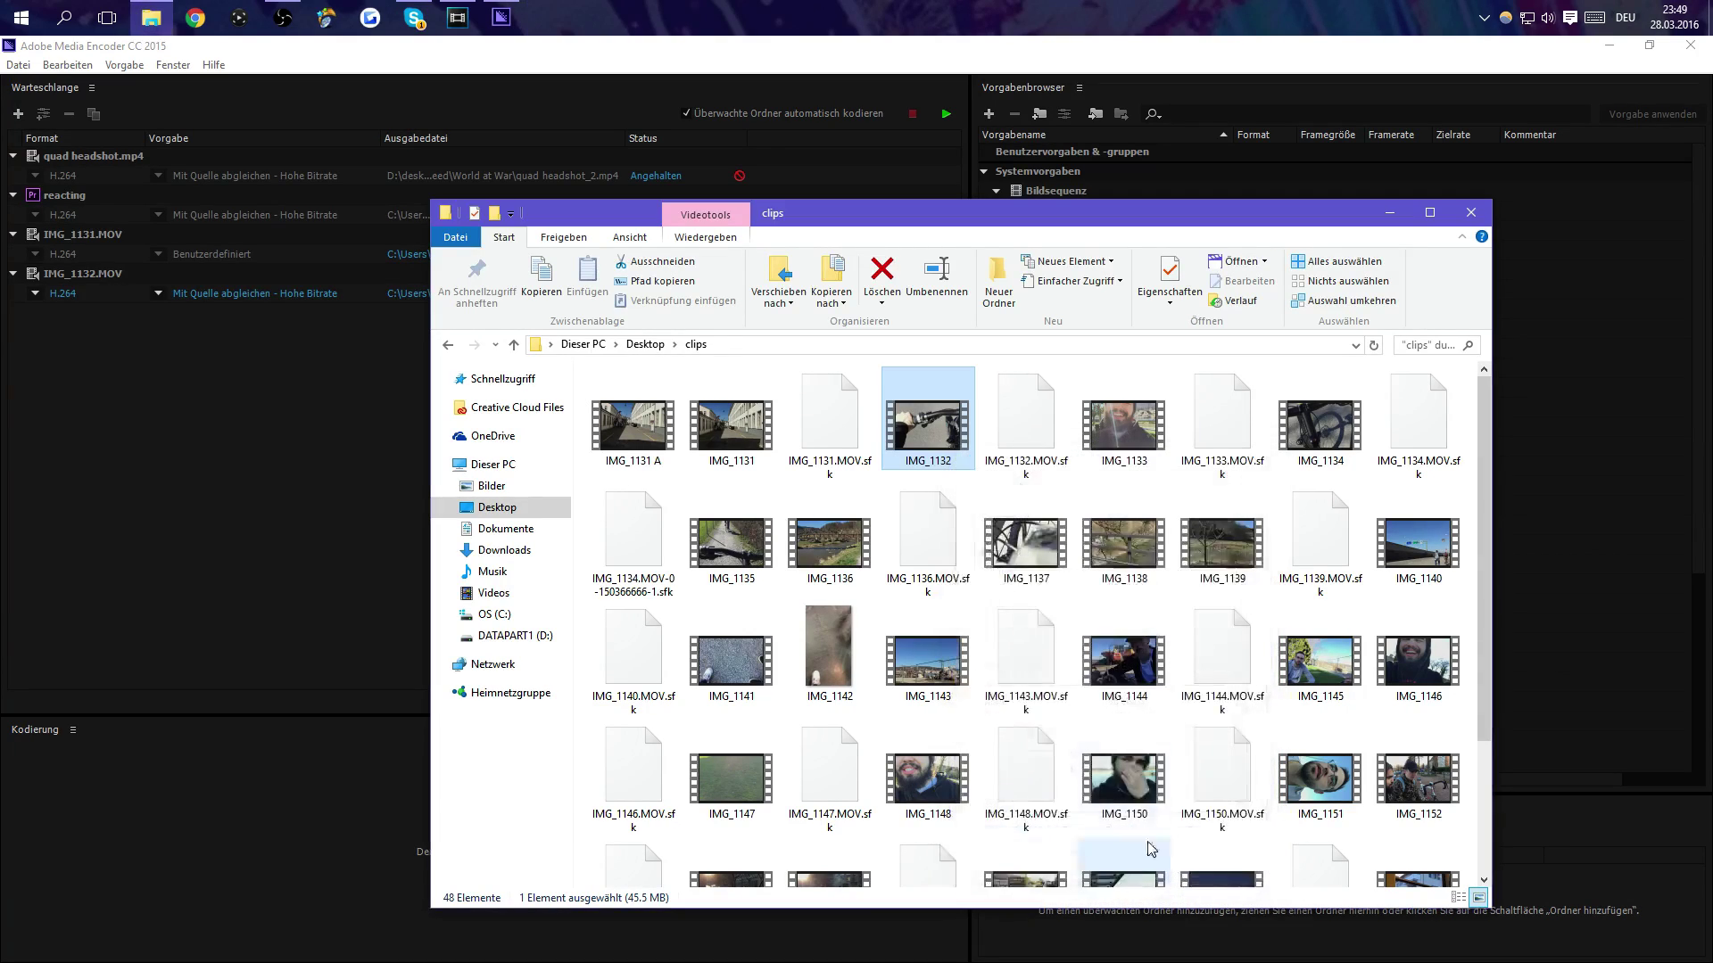
Step: Minimize Vegas Pro, then right-click IMG_1132 and show its Öffnen mit app list
{"action": "left_click", "coordinate": [457, 17]}
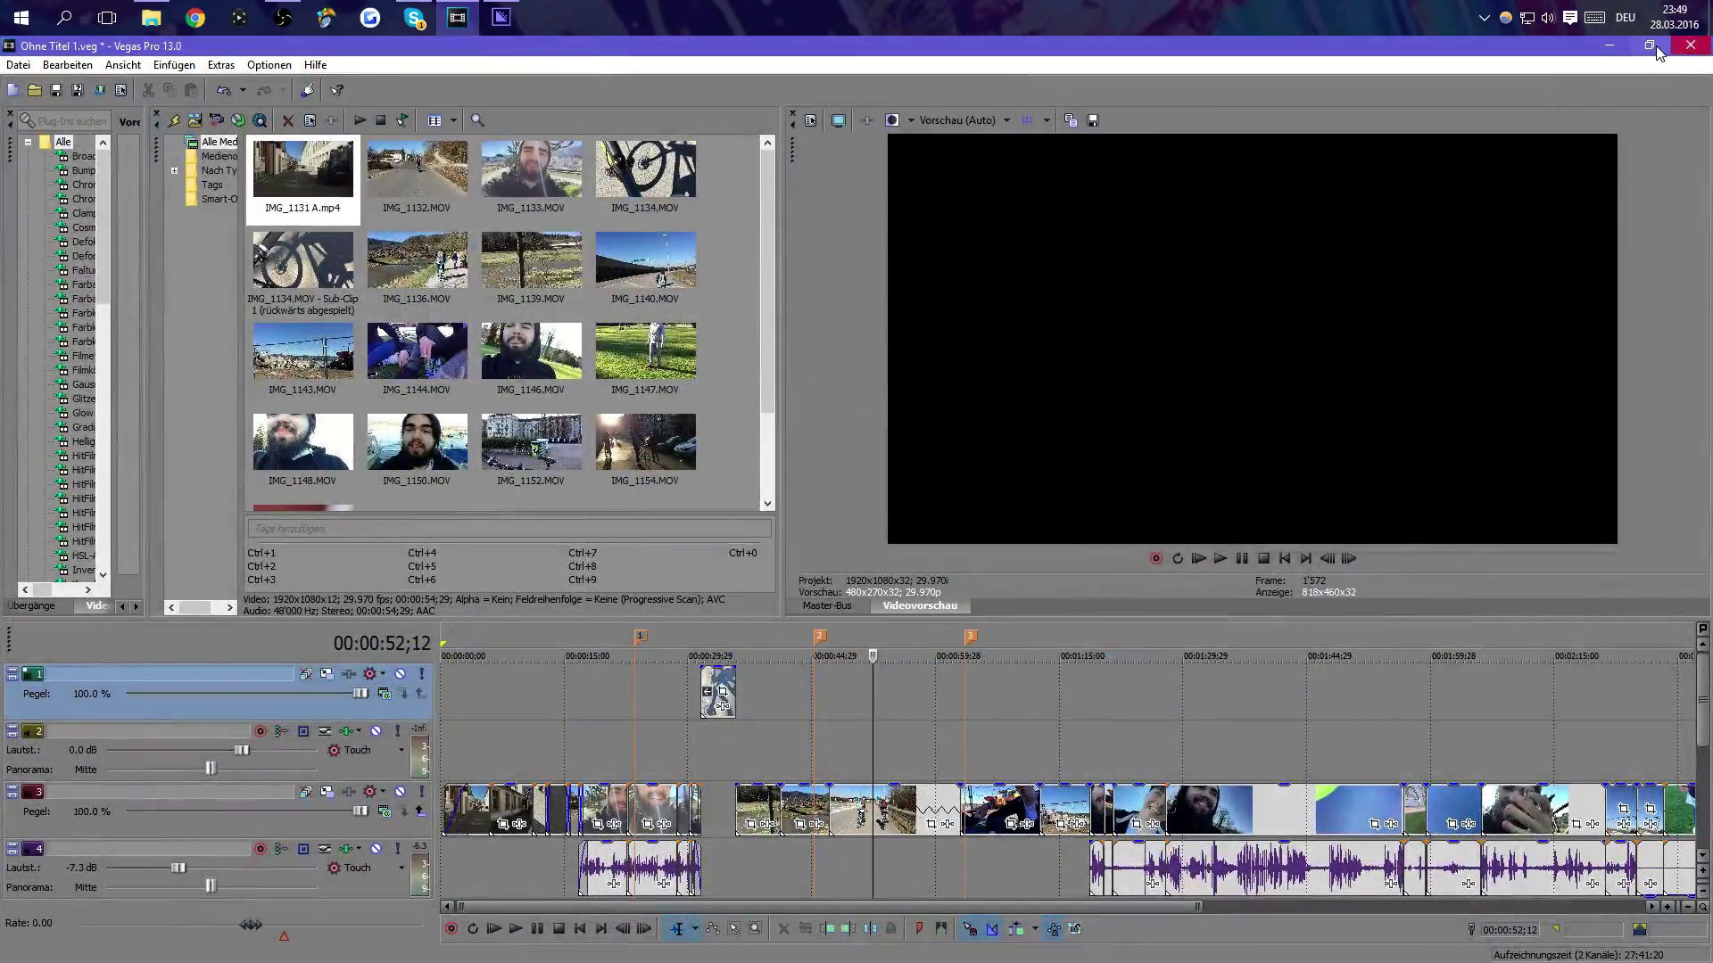
{"action": "left_click", "coordinate": [1608, 45]}
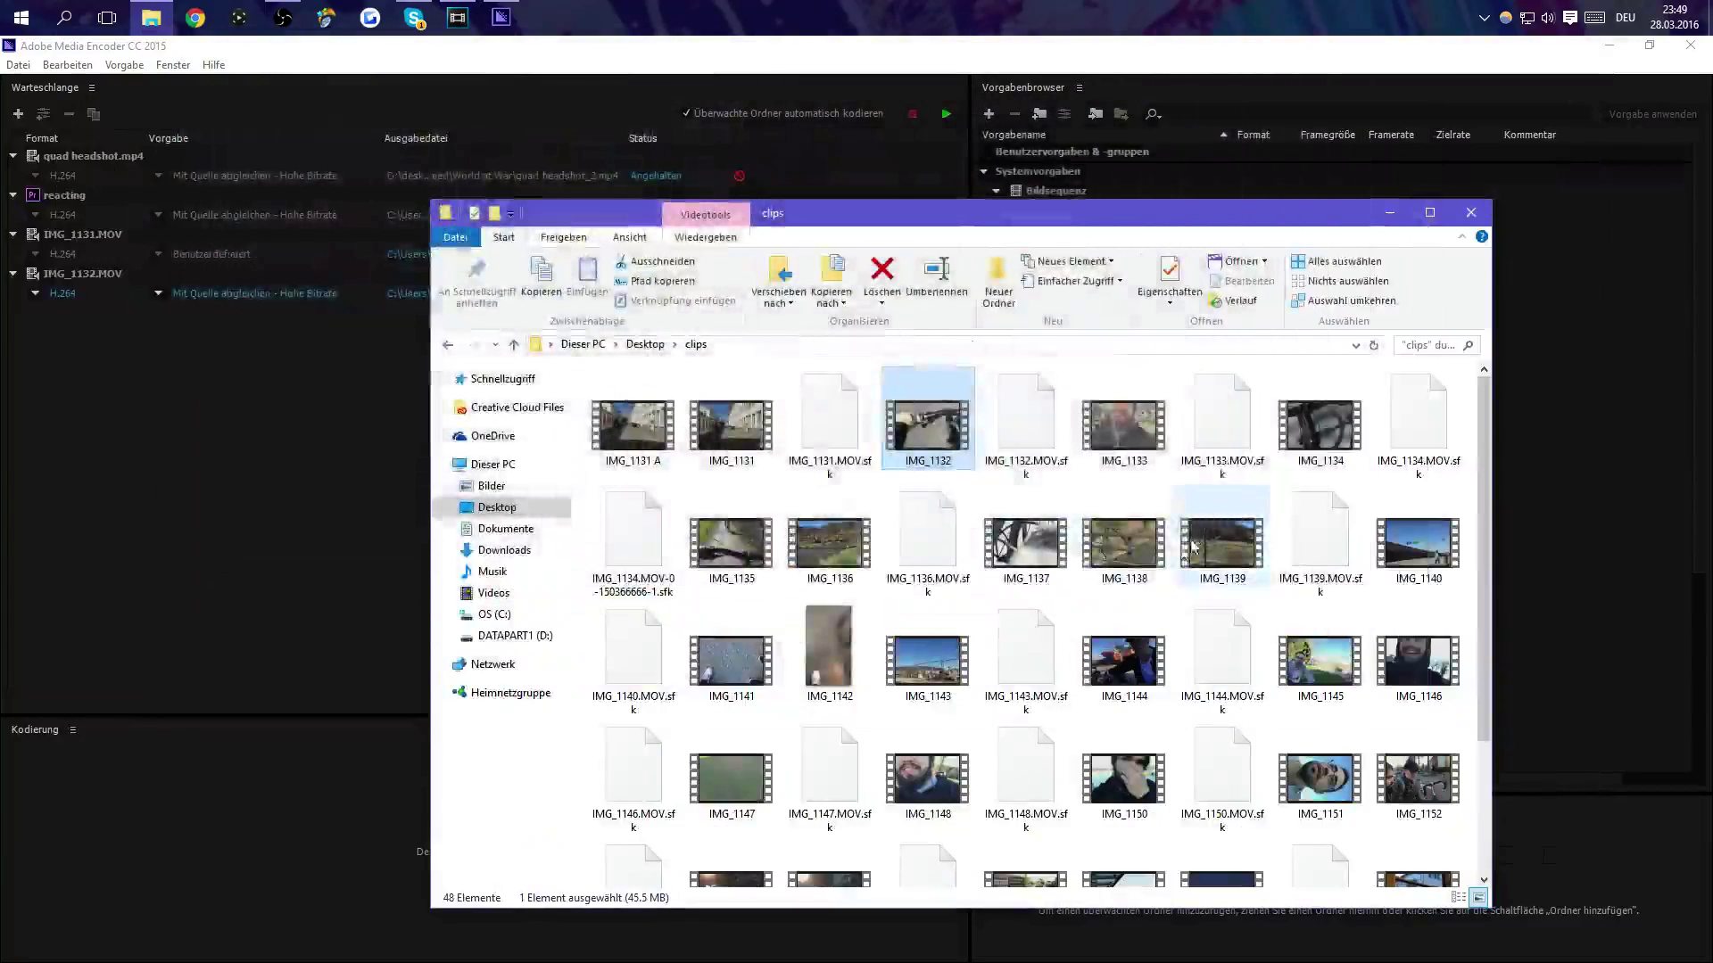
{"action": "right_click", "coordinate": [947, 428]}
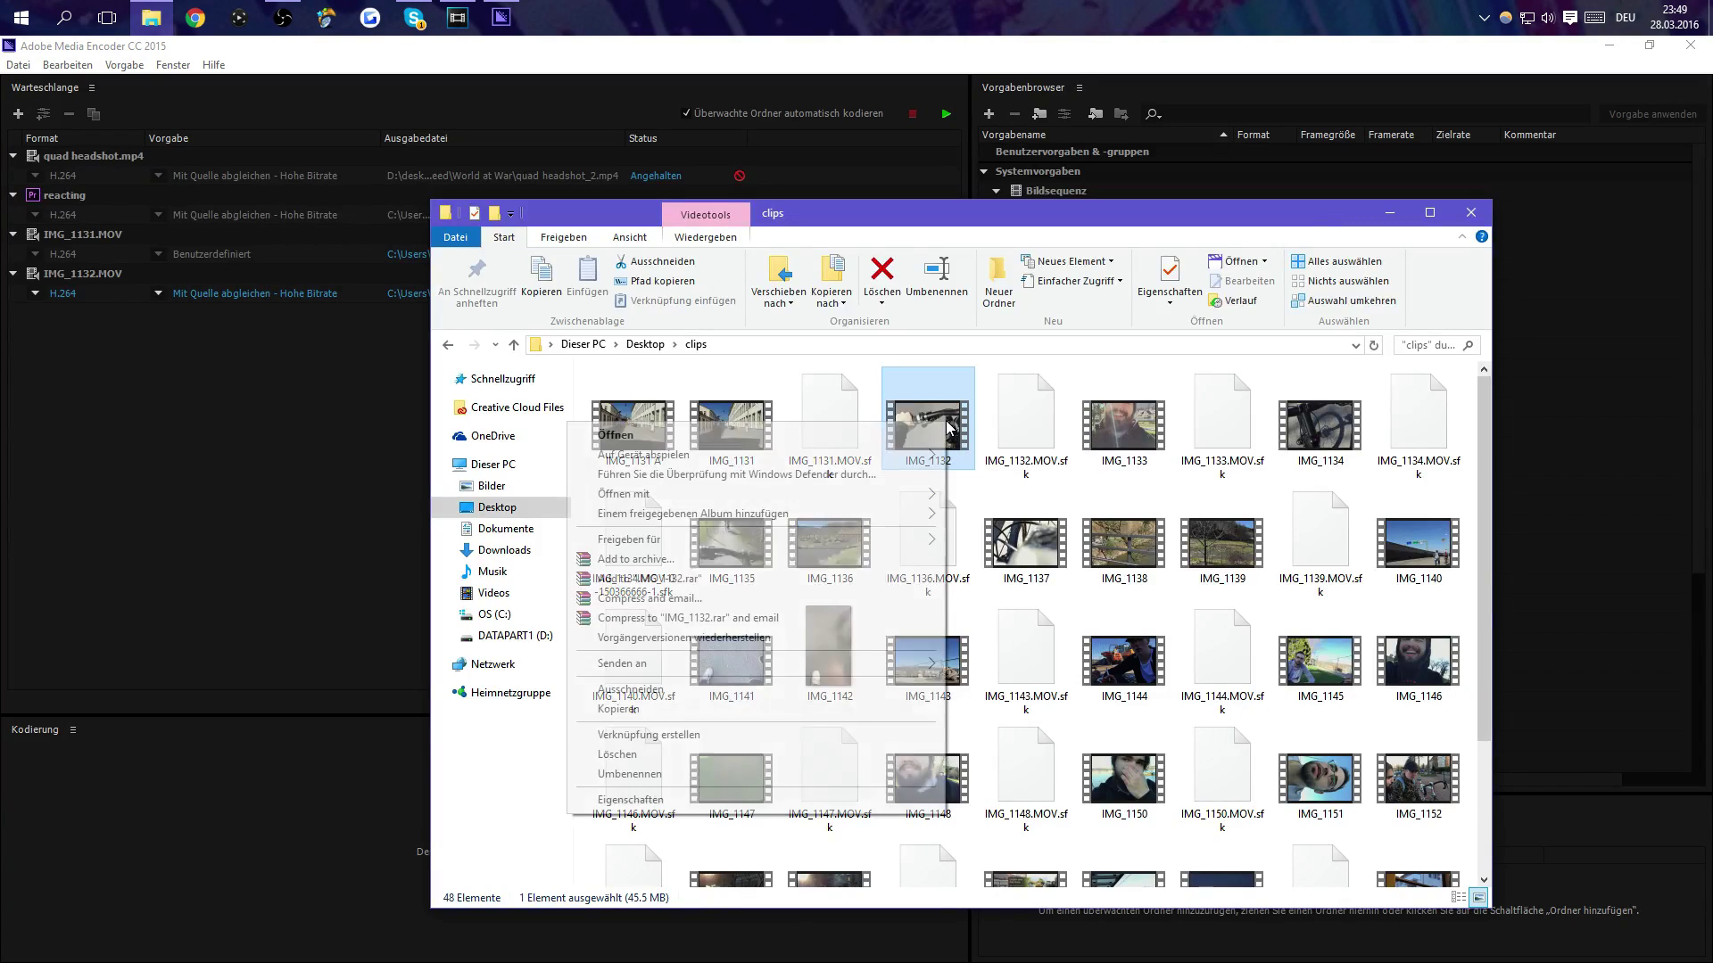
{"action": "mouse_move", "coordinate": [701, 496]}
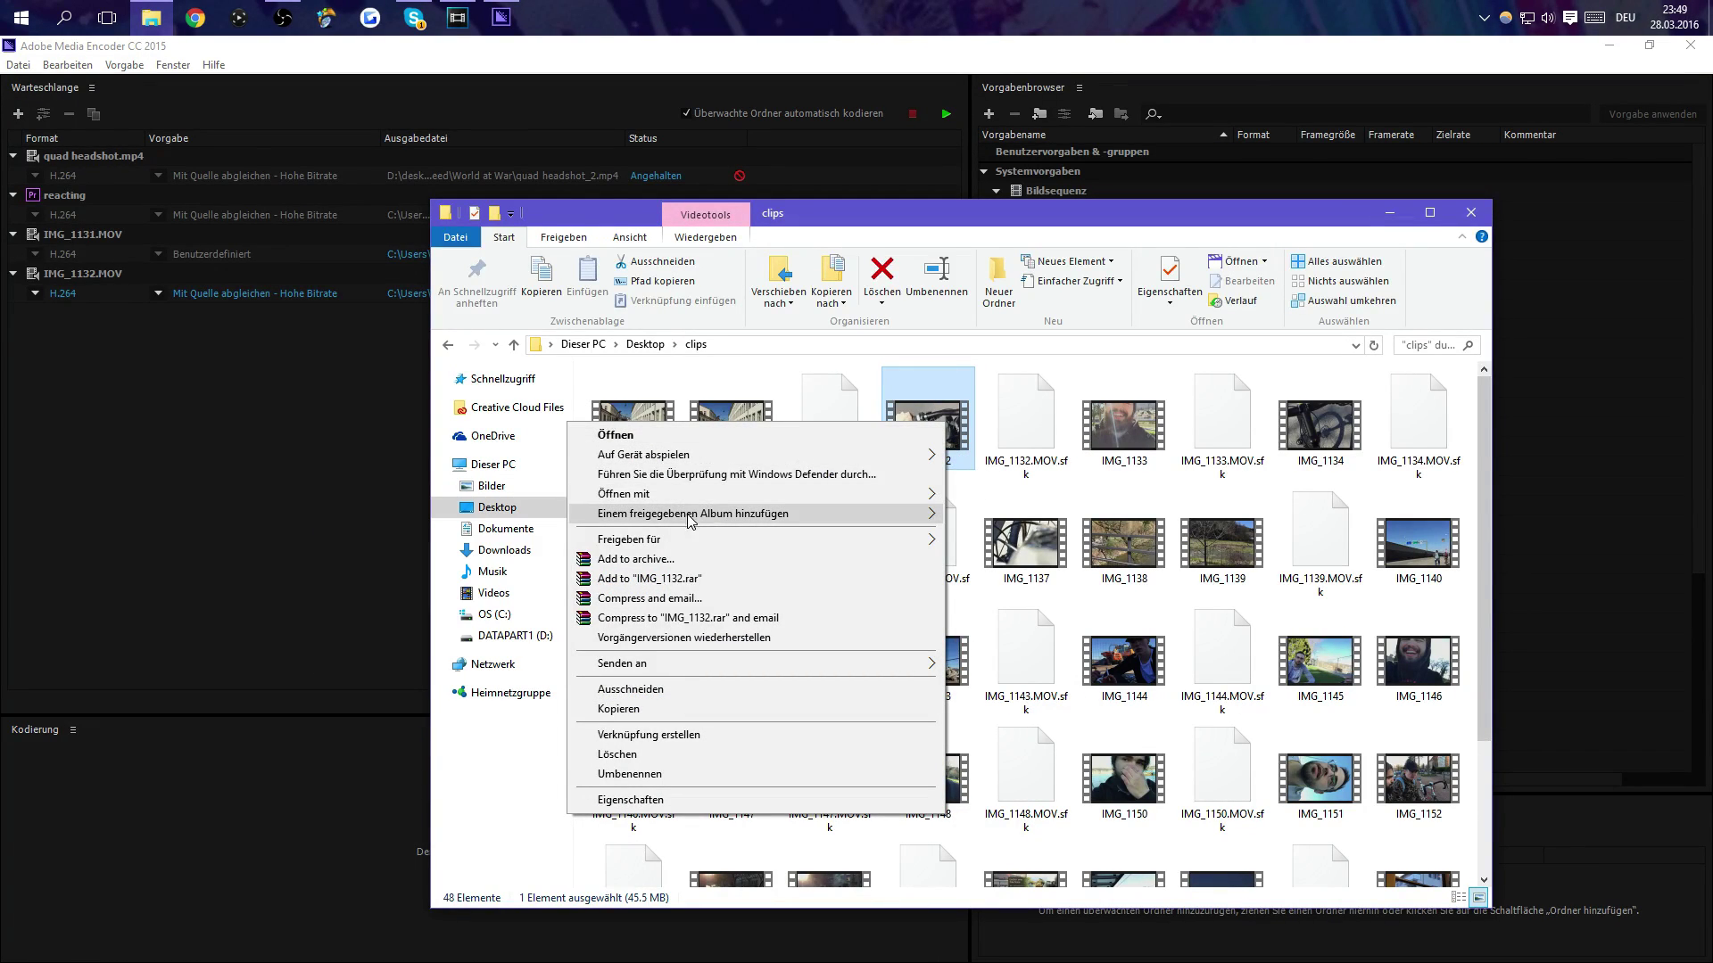
{"action": "mouse_move", "coordinate": [646, 496]}
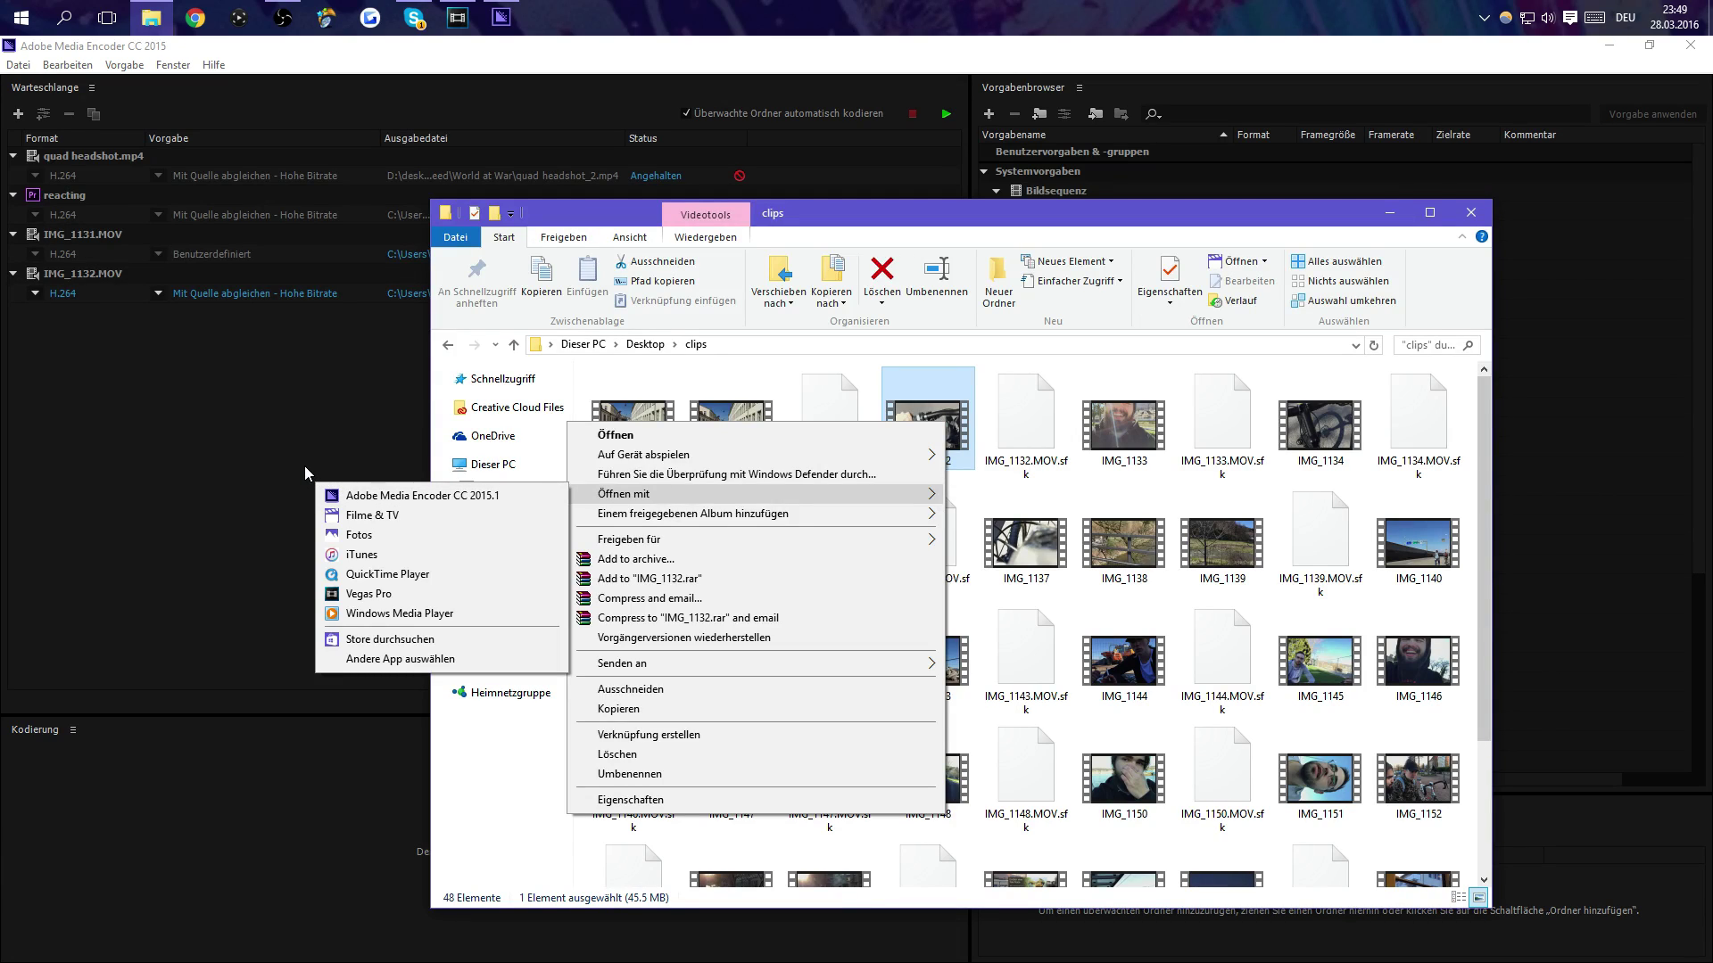
Step: In IMG_1132's export settings, untick source frame-rate matching and set the frame rate to 29.97
{"action": "left_click", "coordinate": [306, 407]}
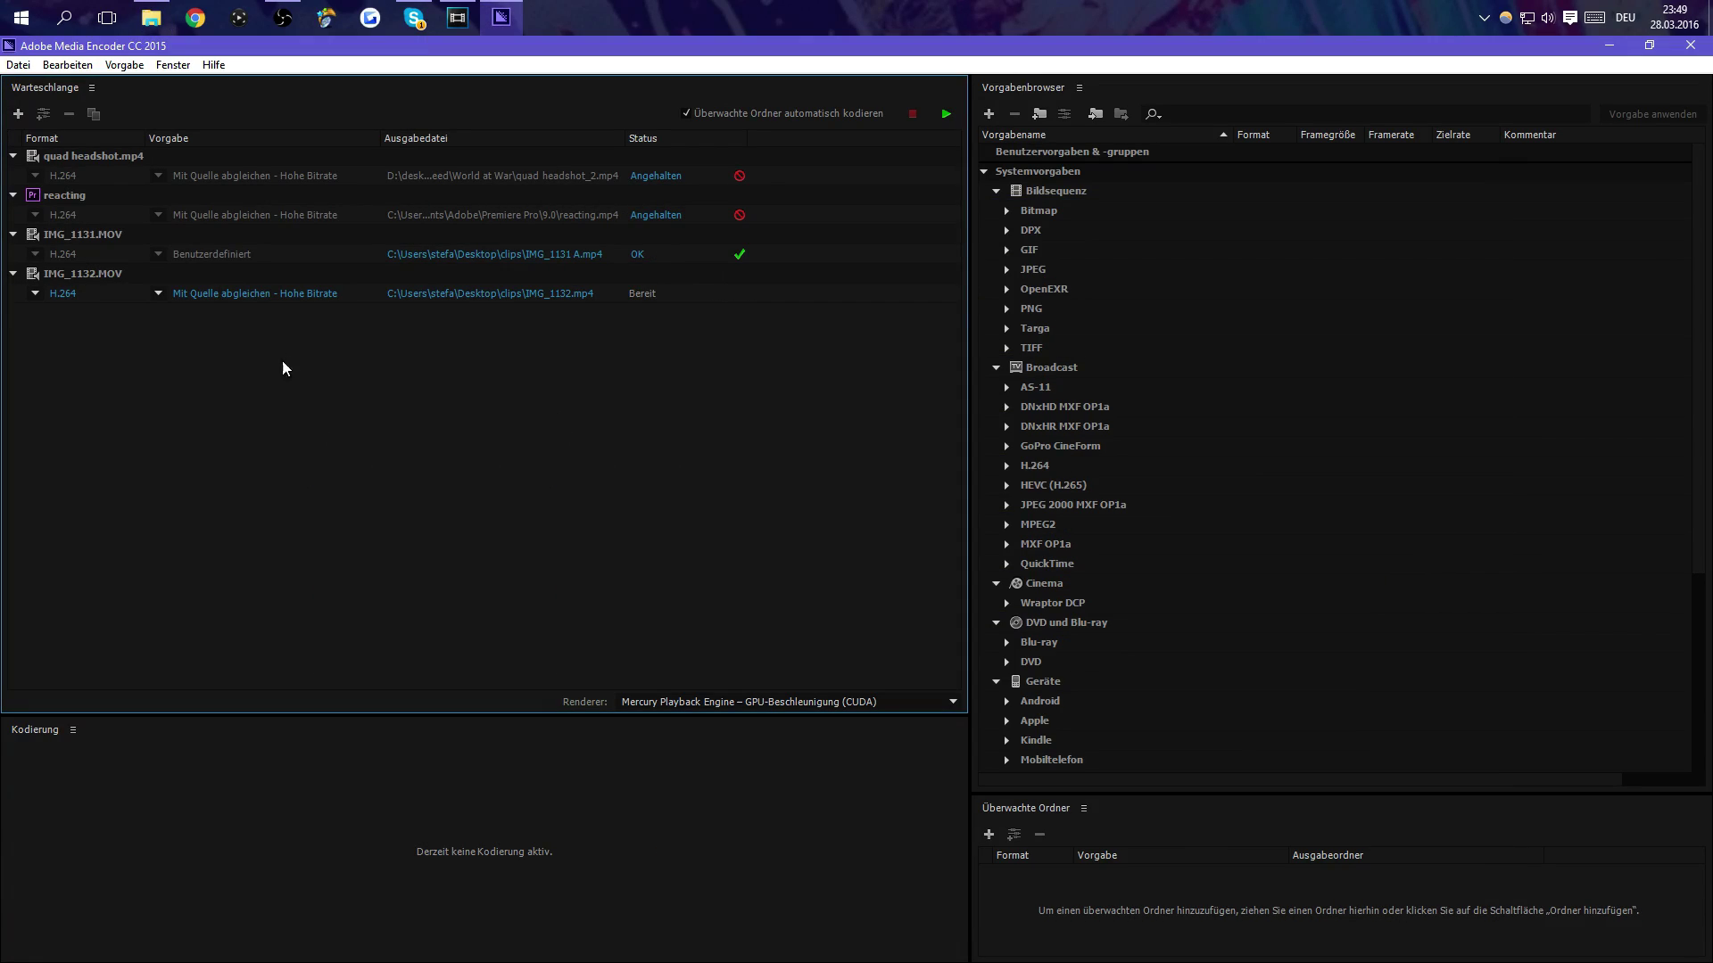
{"action": "left_click", "coordinate": [287, 295]}
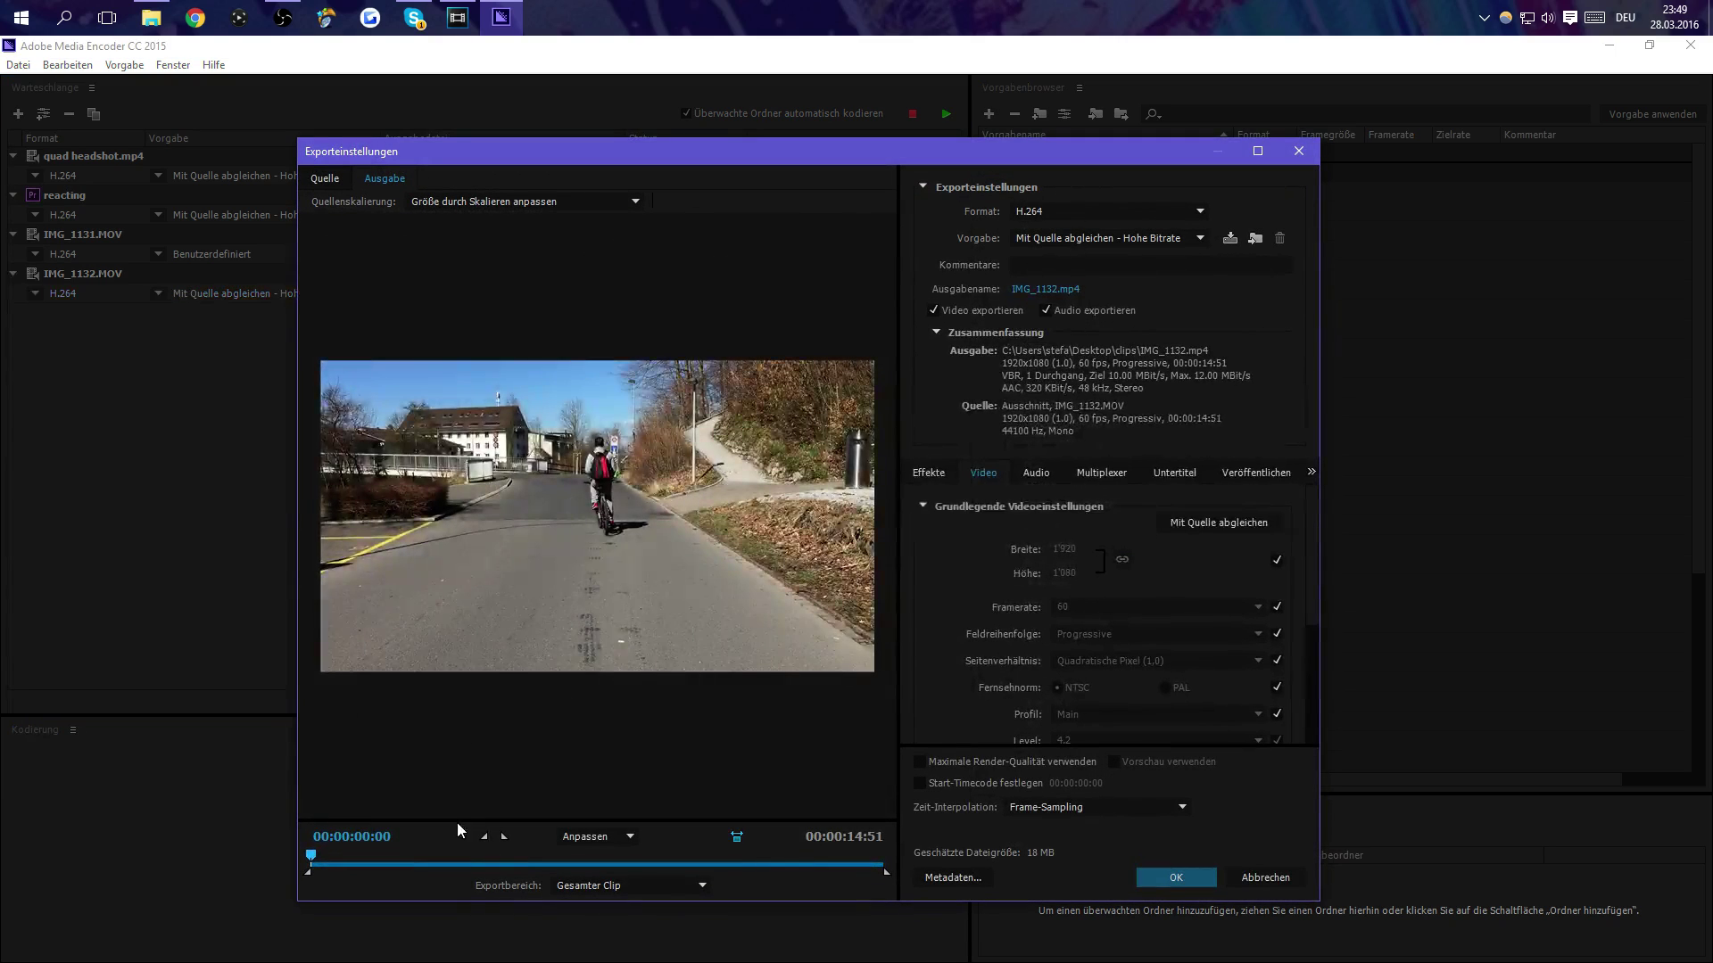
{"action": "left_click", "coordinate": [1277, 608]}
{"action": "left_click", "coordinate": [1257, 607]}
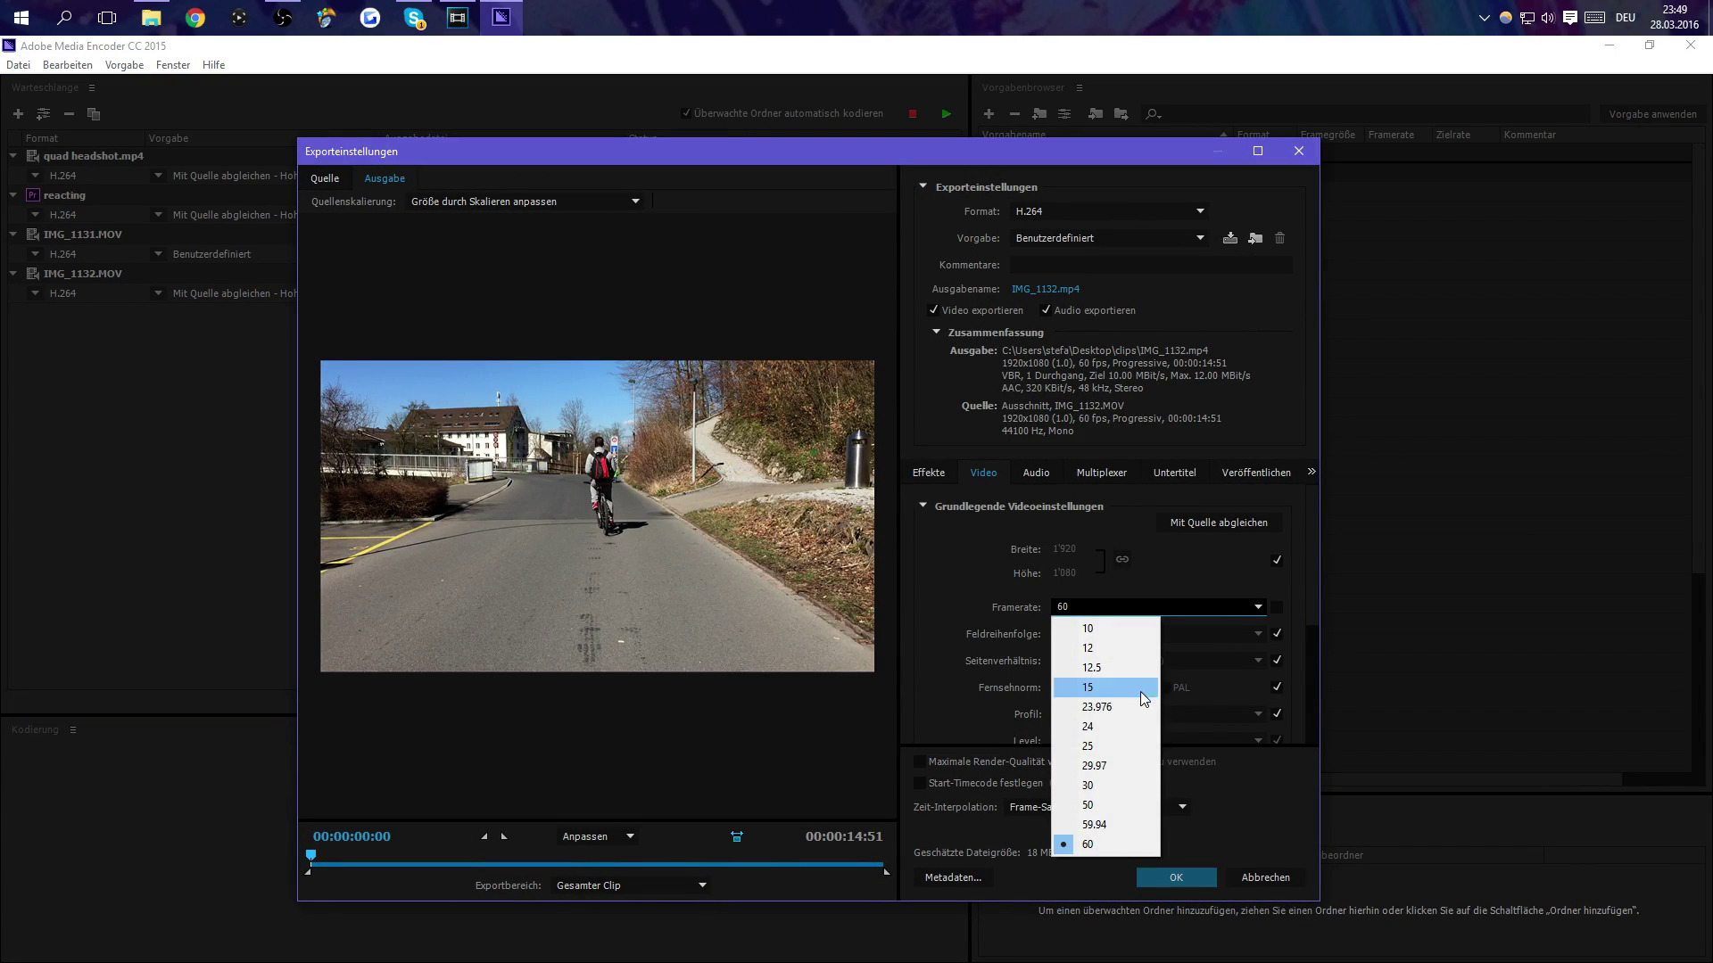
{"action": "left_click", "coordinate": [1114, 785]}
{"action": "left_click", "coordinate": [1258, 610]}
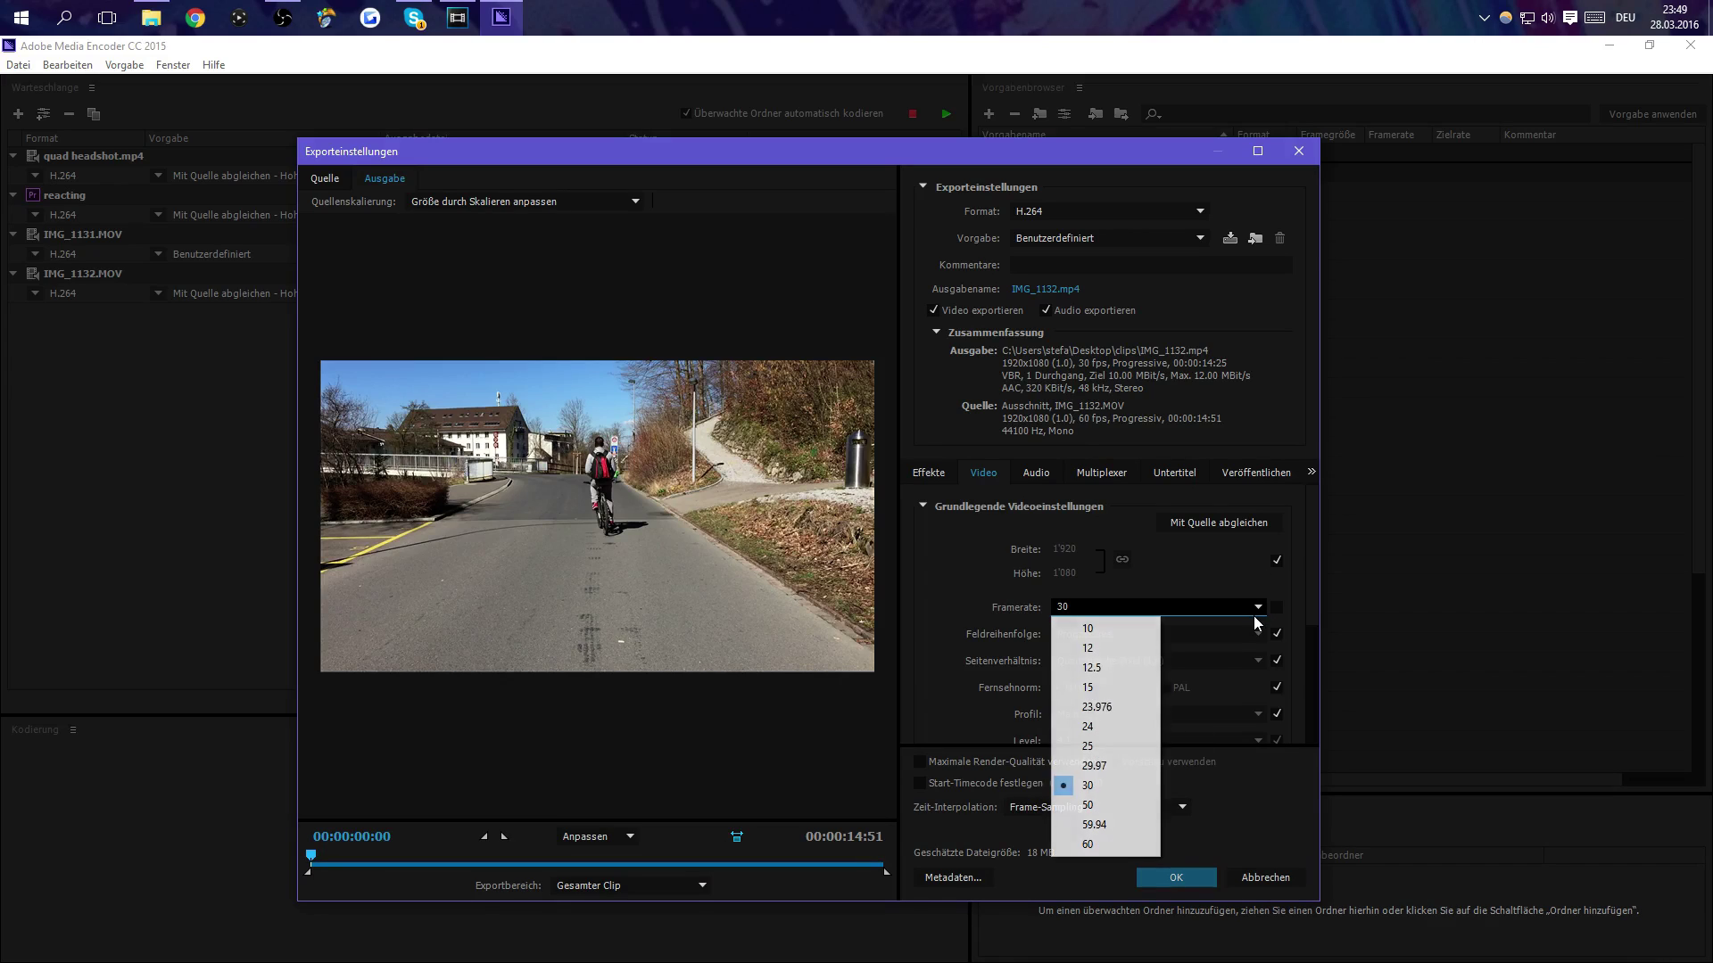
{"action": "left_click", "coordinate": [1106, 785]}
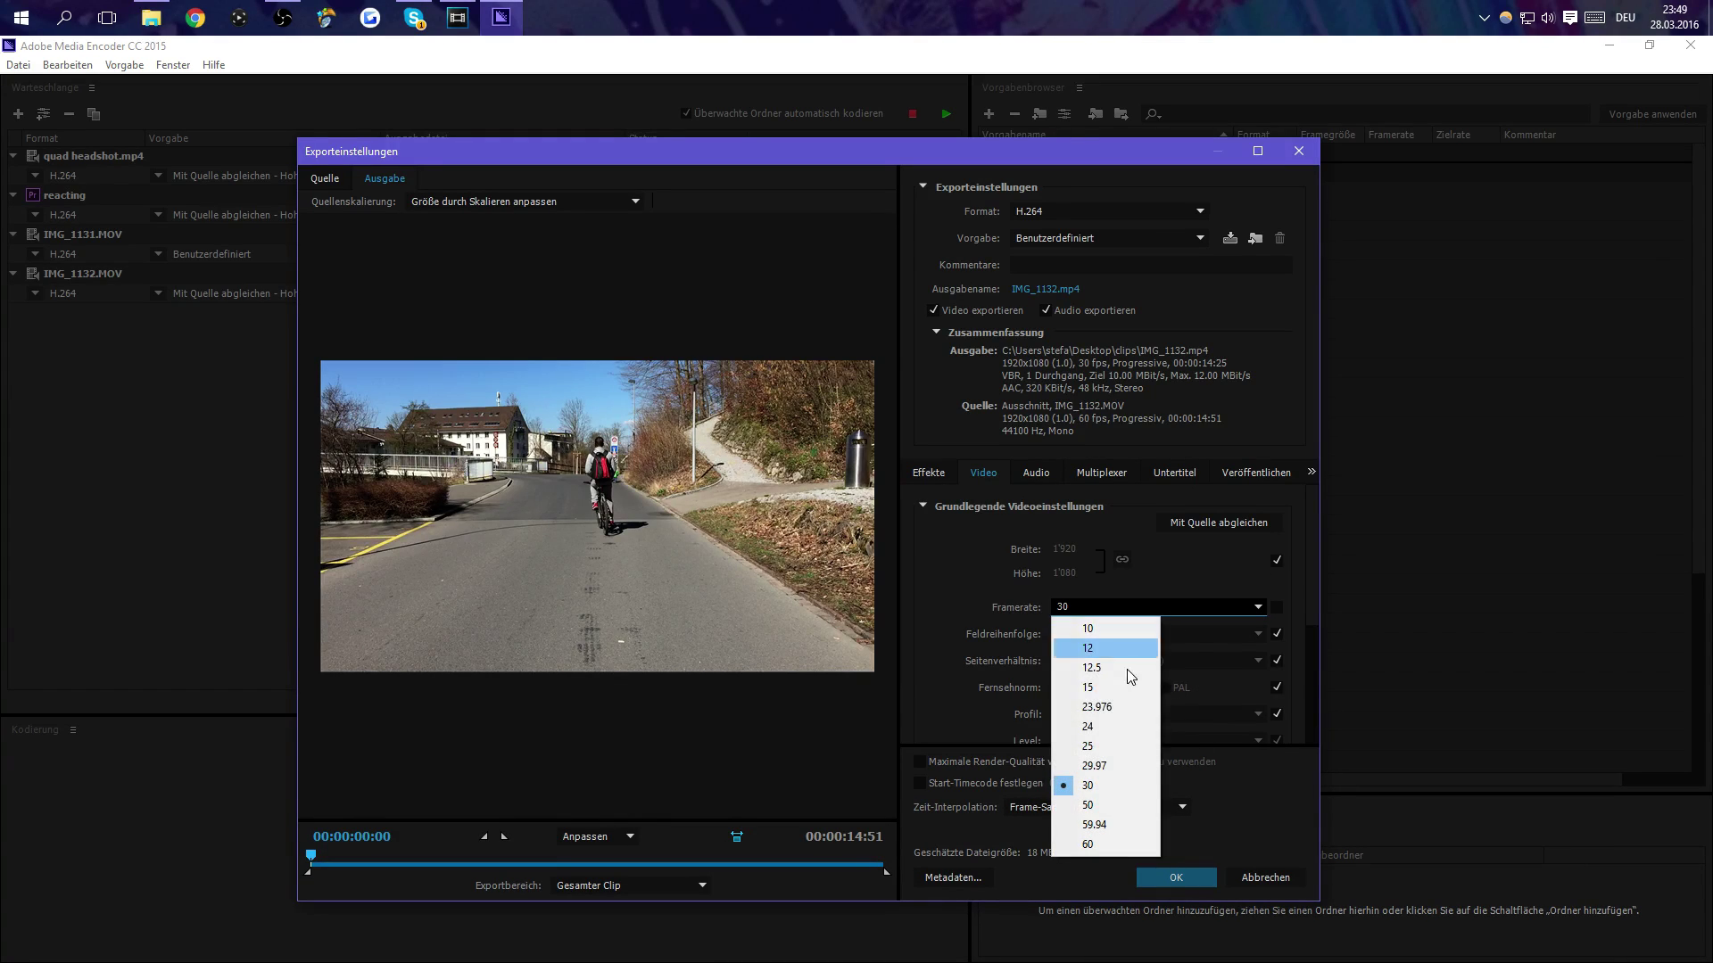
{"action": "left_click", "coordinate": [1106, 766]}
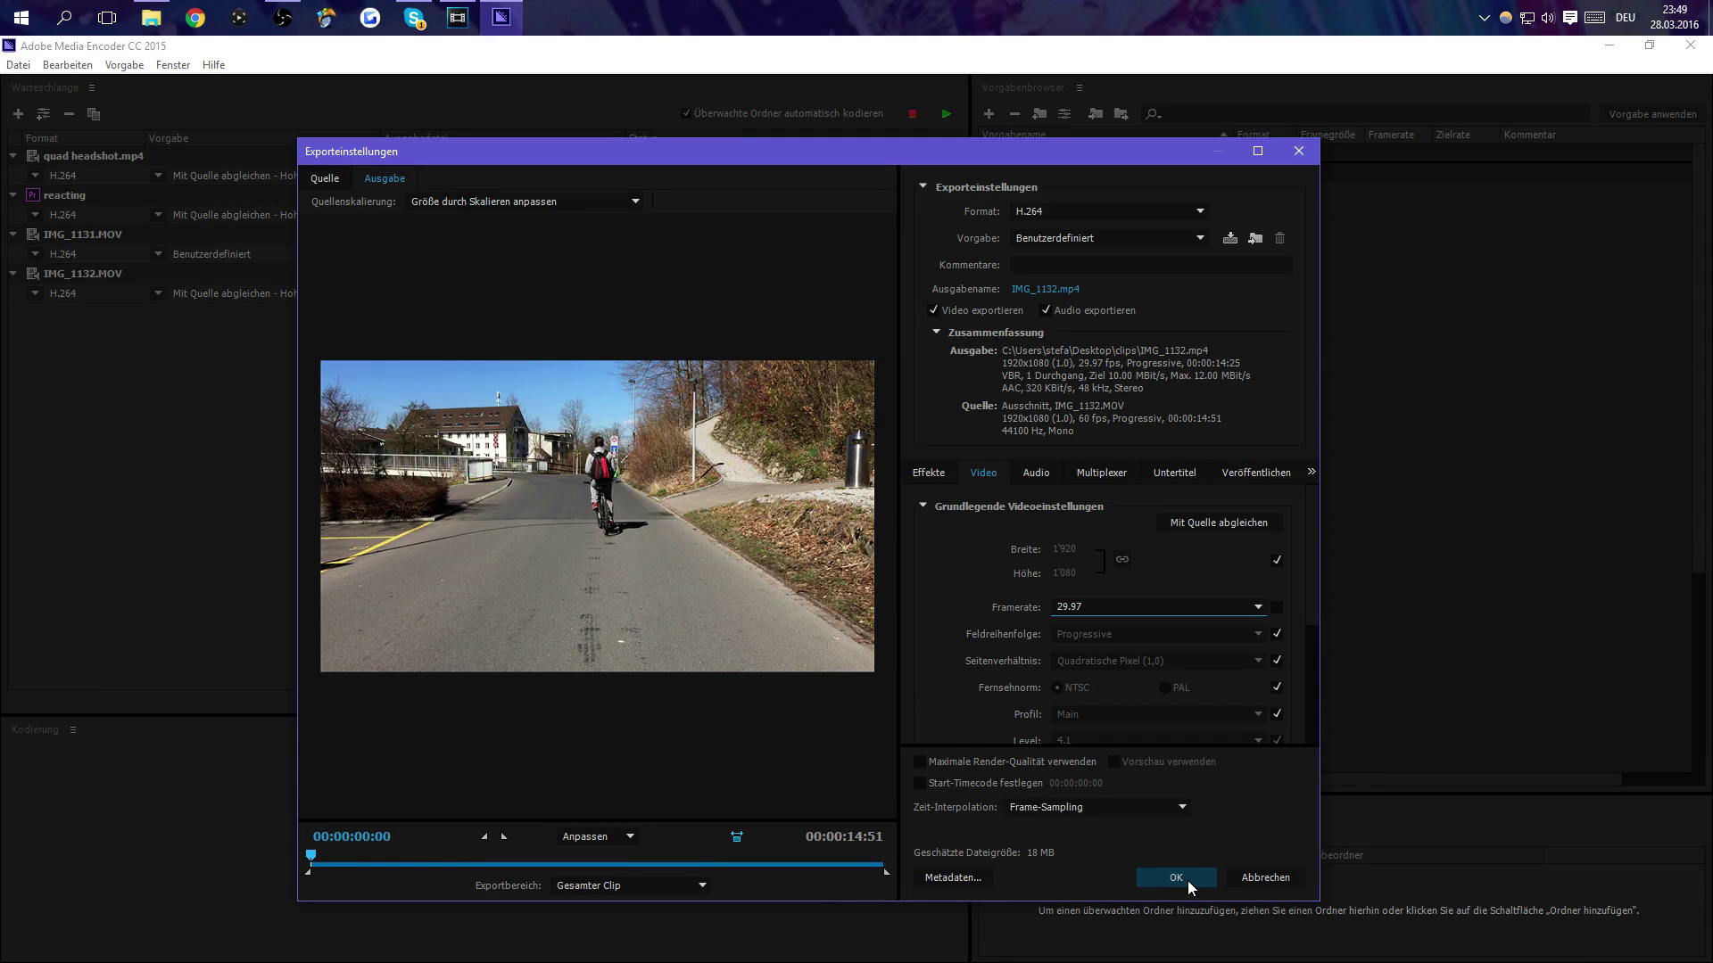
Step: Confirm the 29.97 fps export settings, start encoding the queue, and minimize Media Encoder
{"action": "left_click", "coordinate": [1187, 881]}
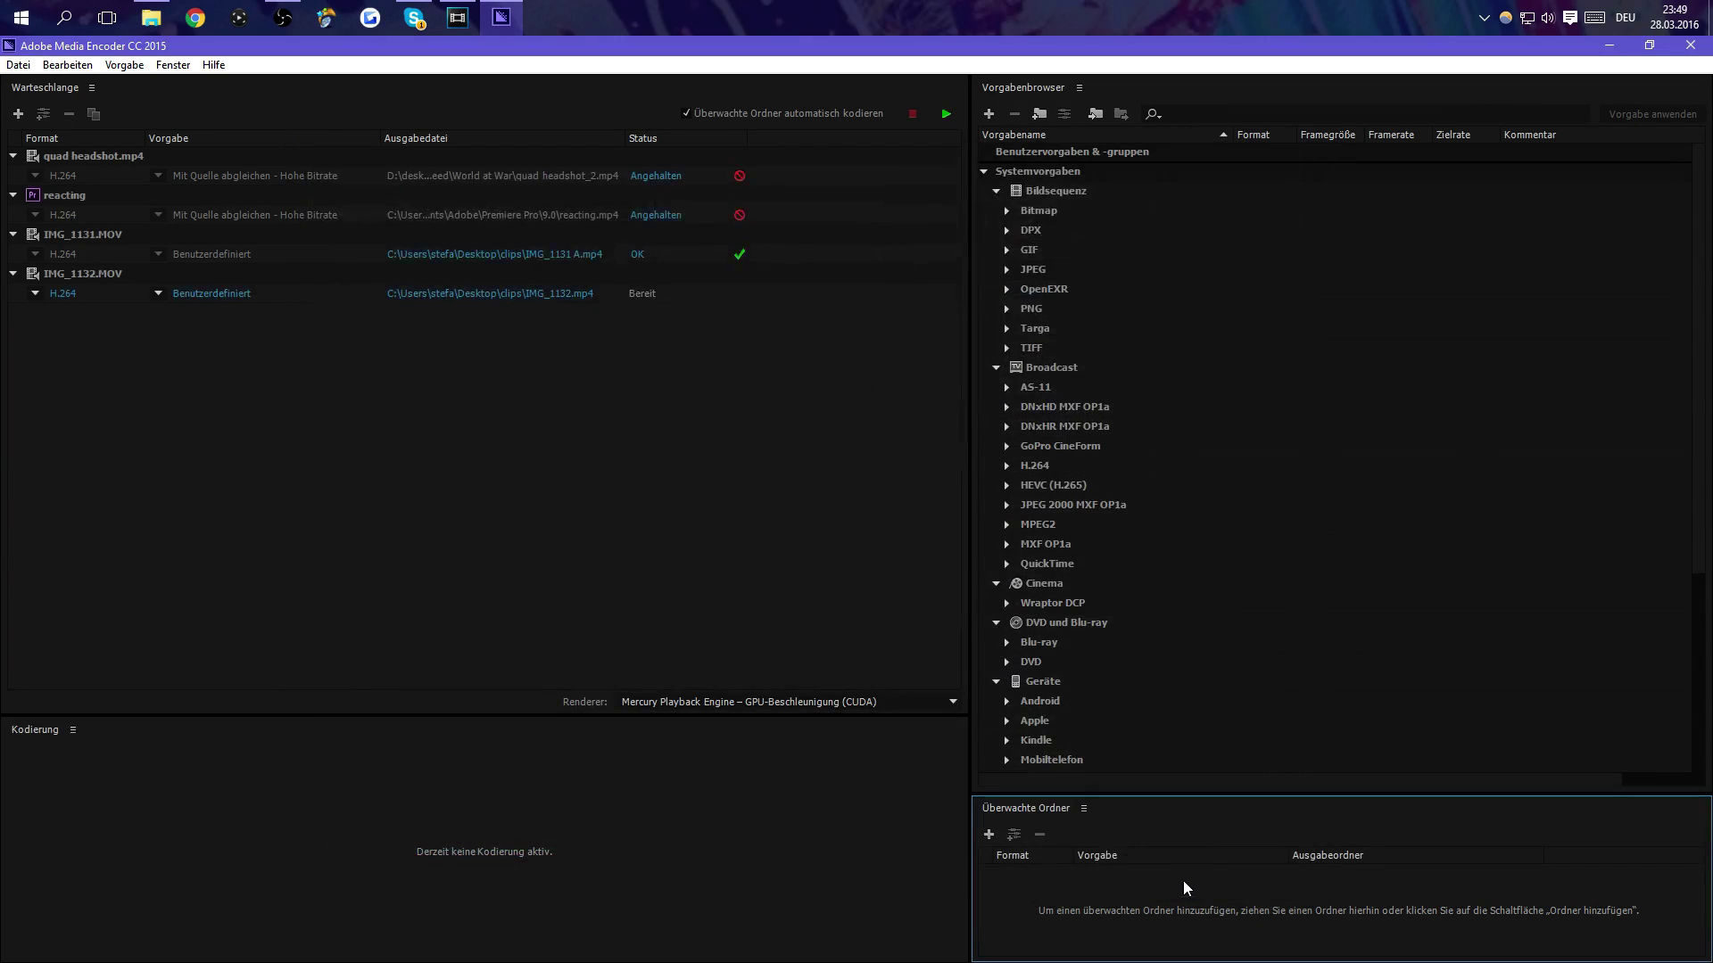
{"action": "left_click", "coordinate": [946, 114]}
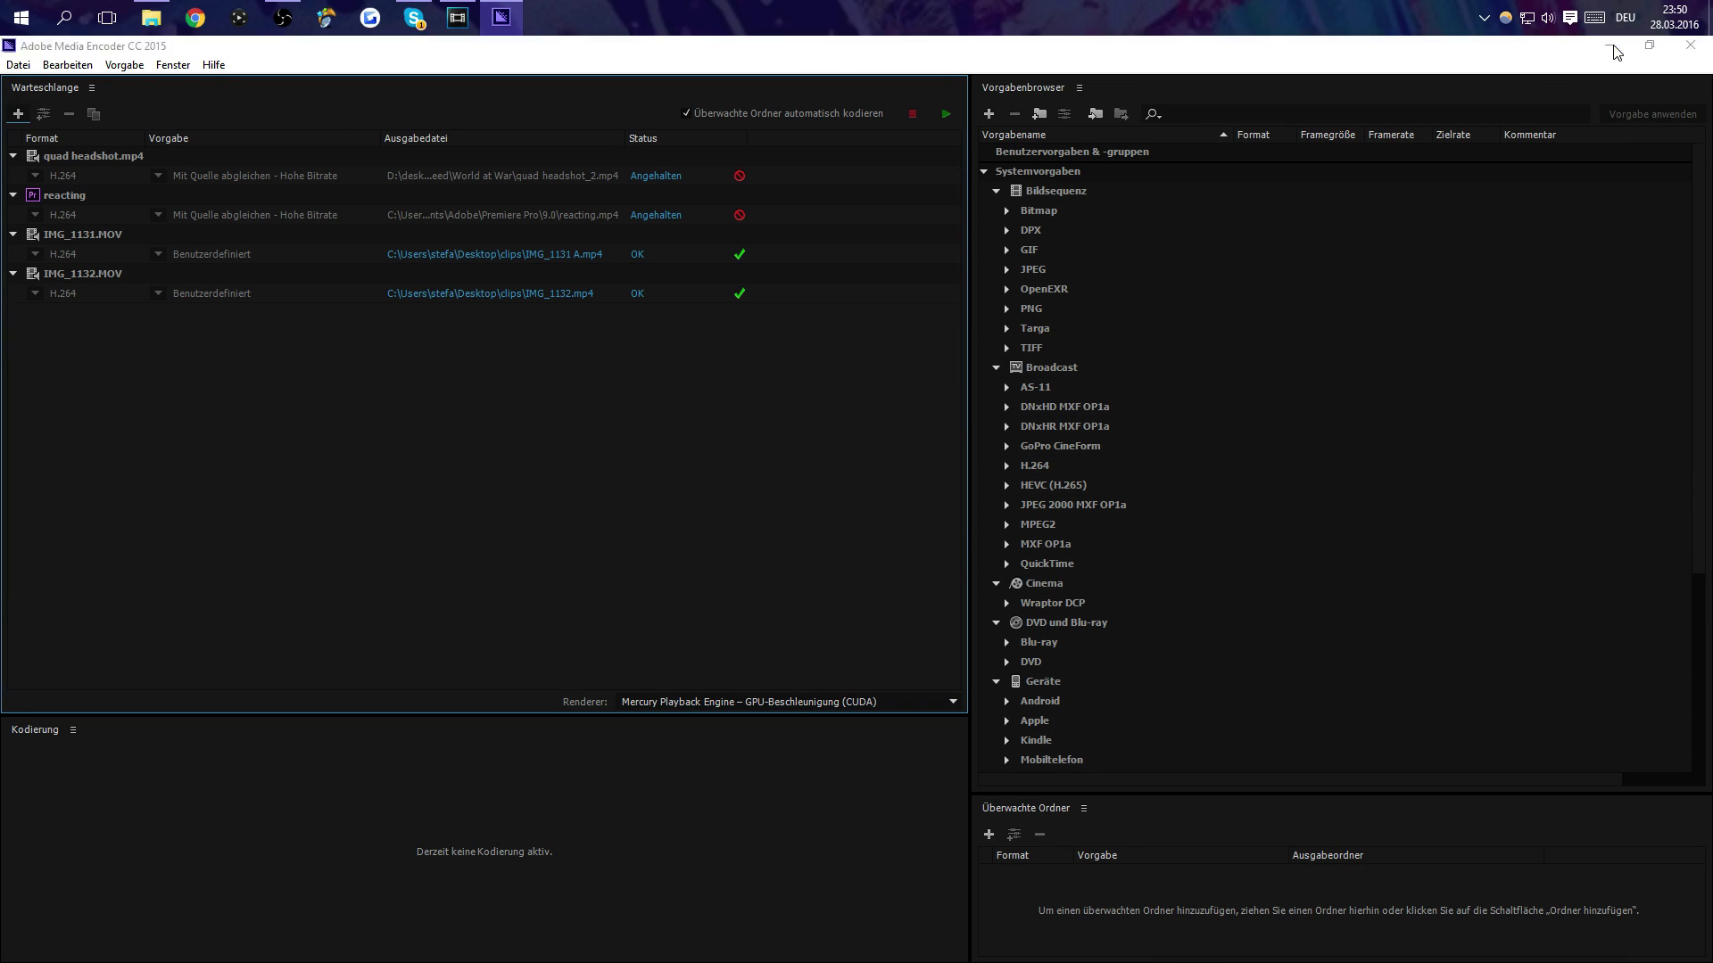
{"action": "left_click", "coordinate": [1609, 45]}
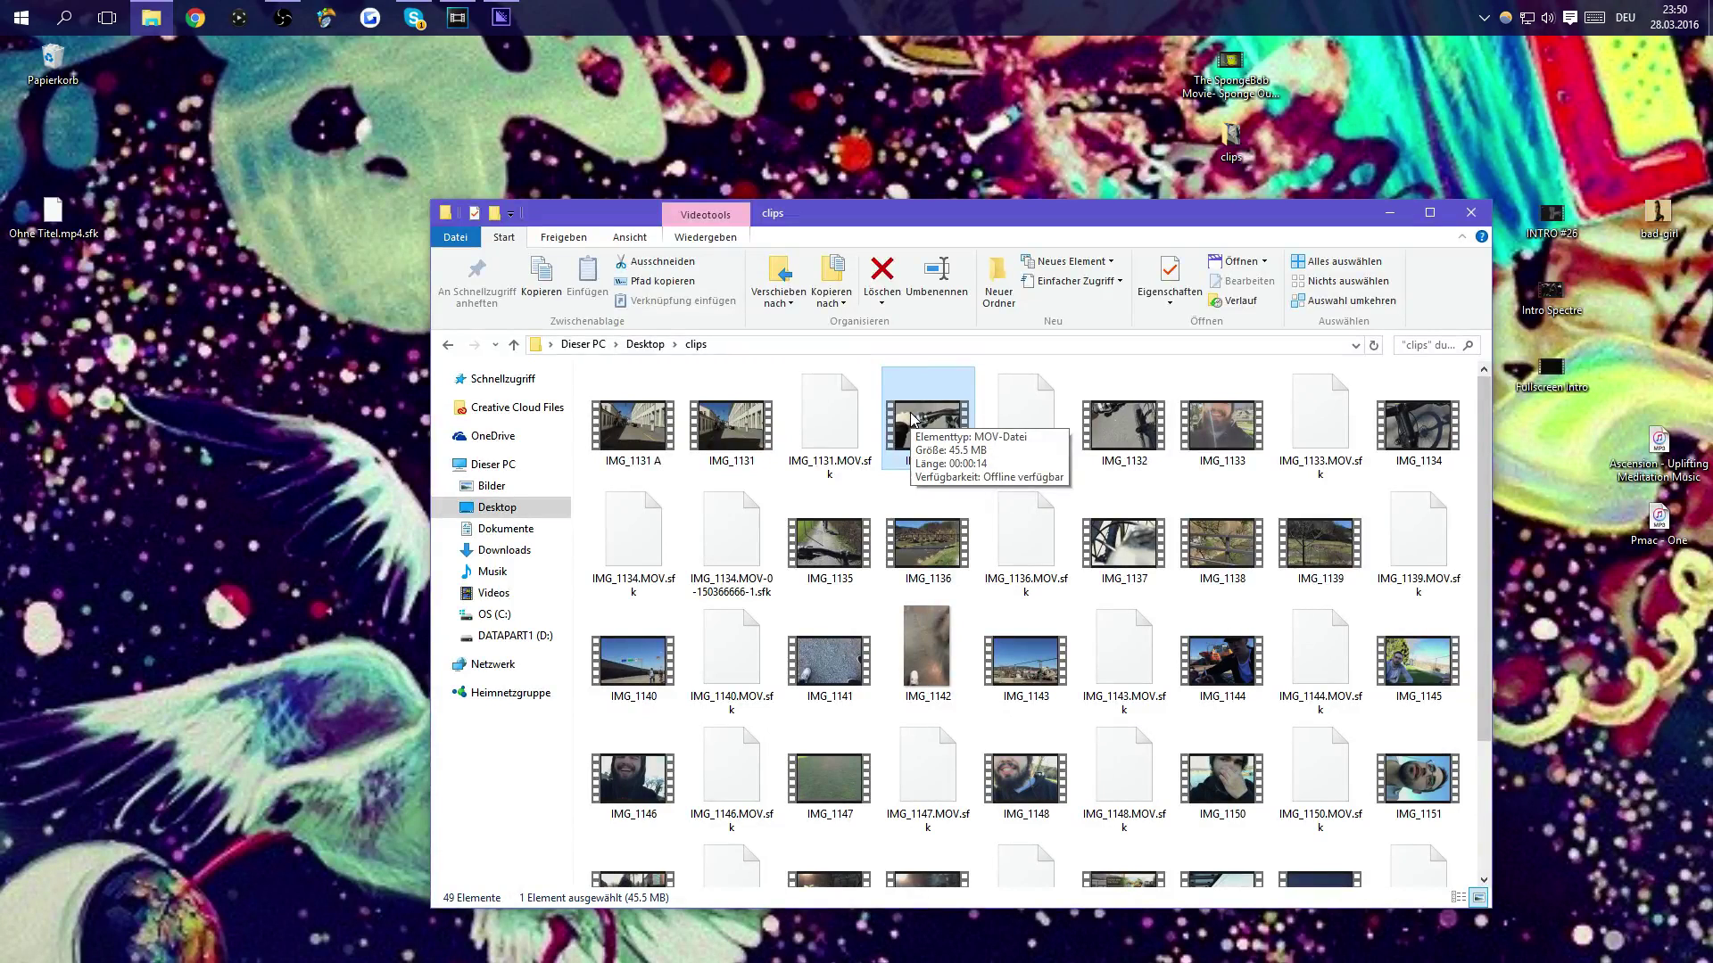
Step: Find the new 22.2 MB IMG_1132 copy in the clips folder, comparing it with IMG_1131 A
{"action": "left_click", "coordinate": [1106, 425]}
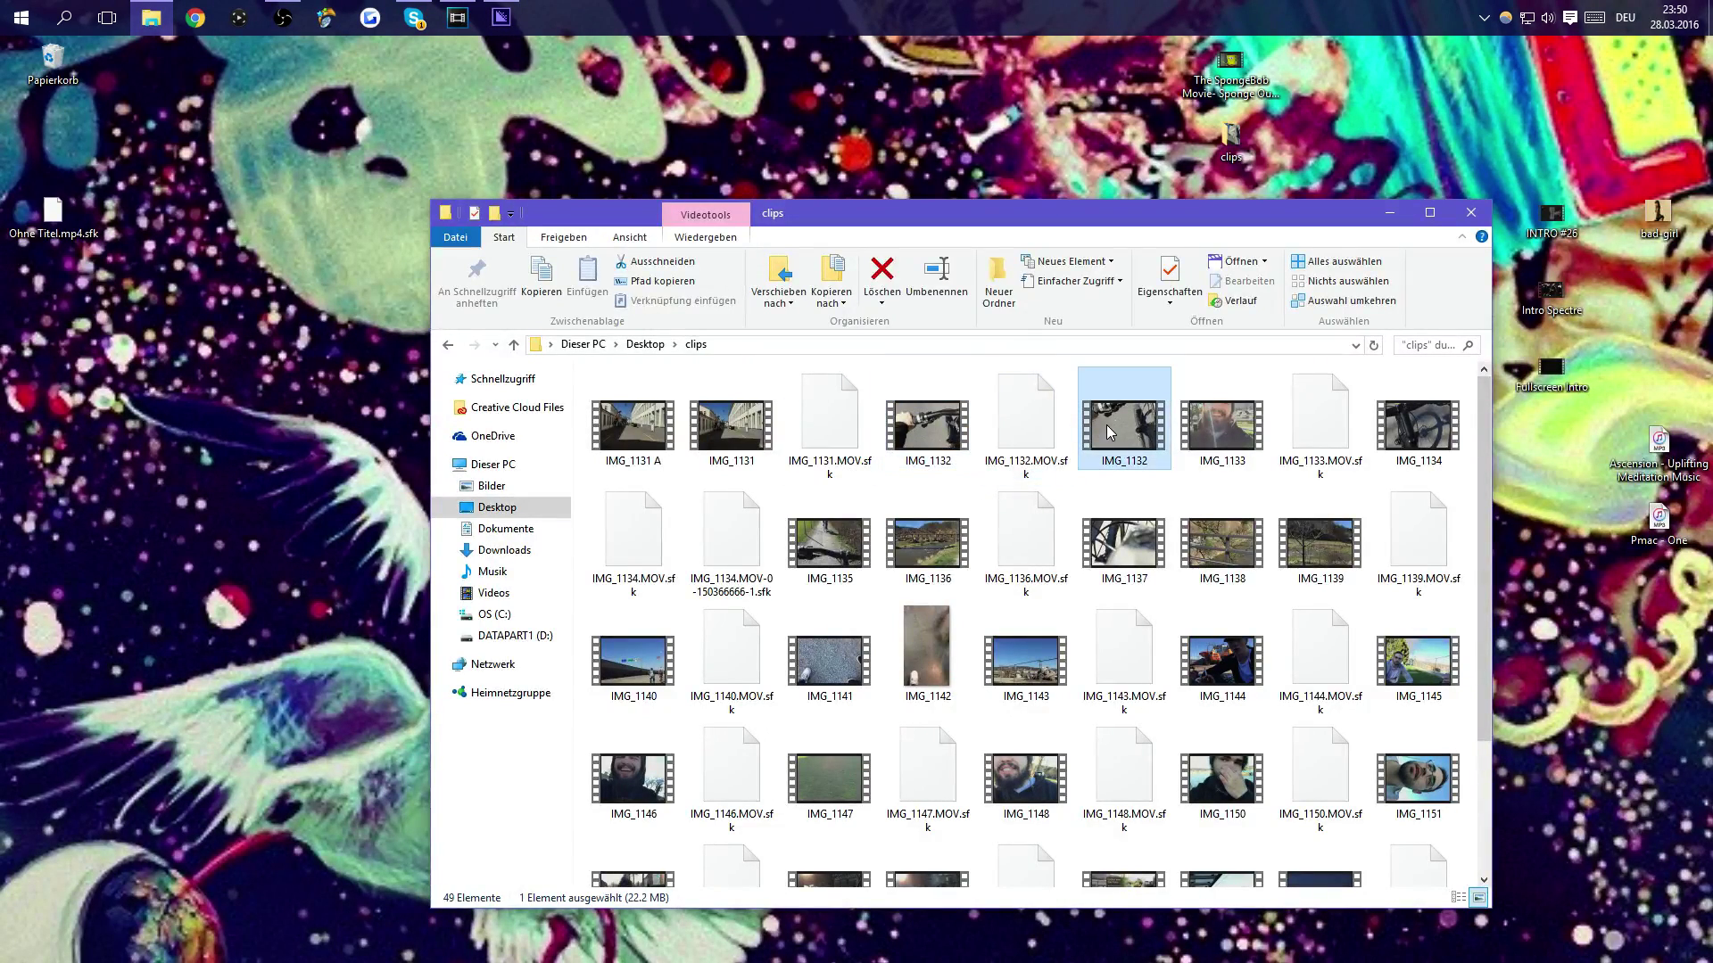
{"action": "right_click", "coordinate": [961, 425]}
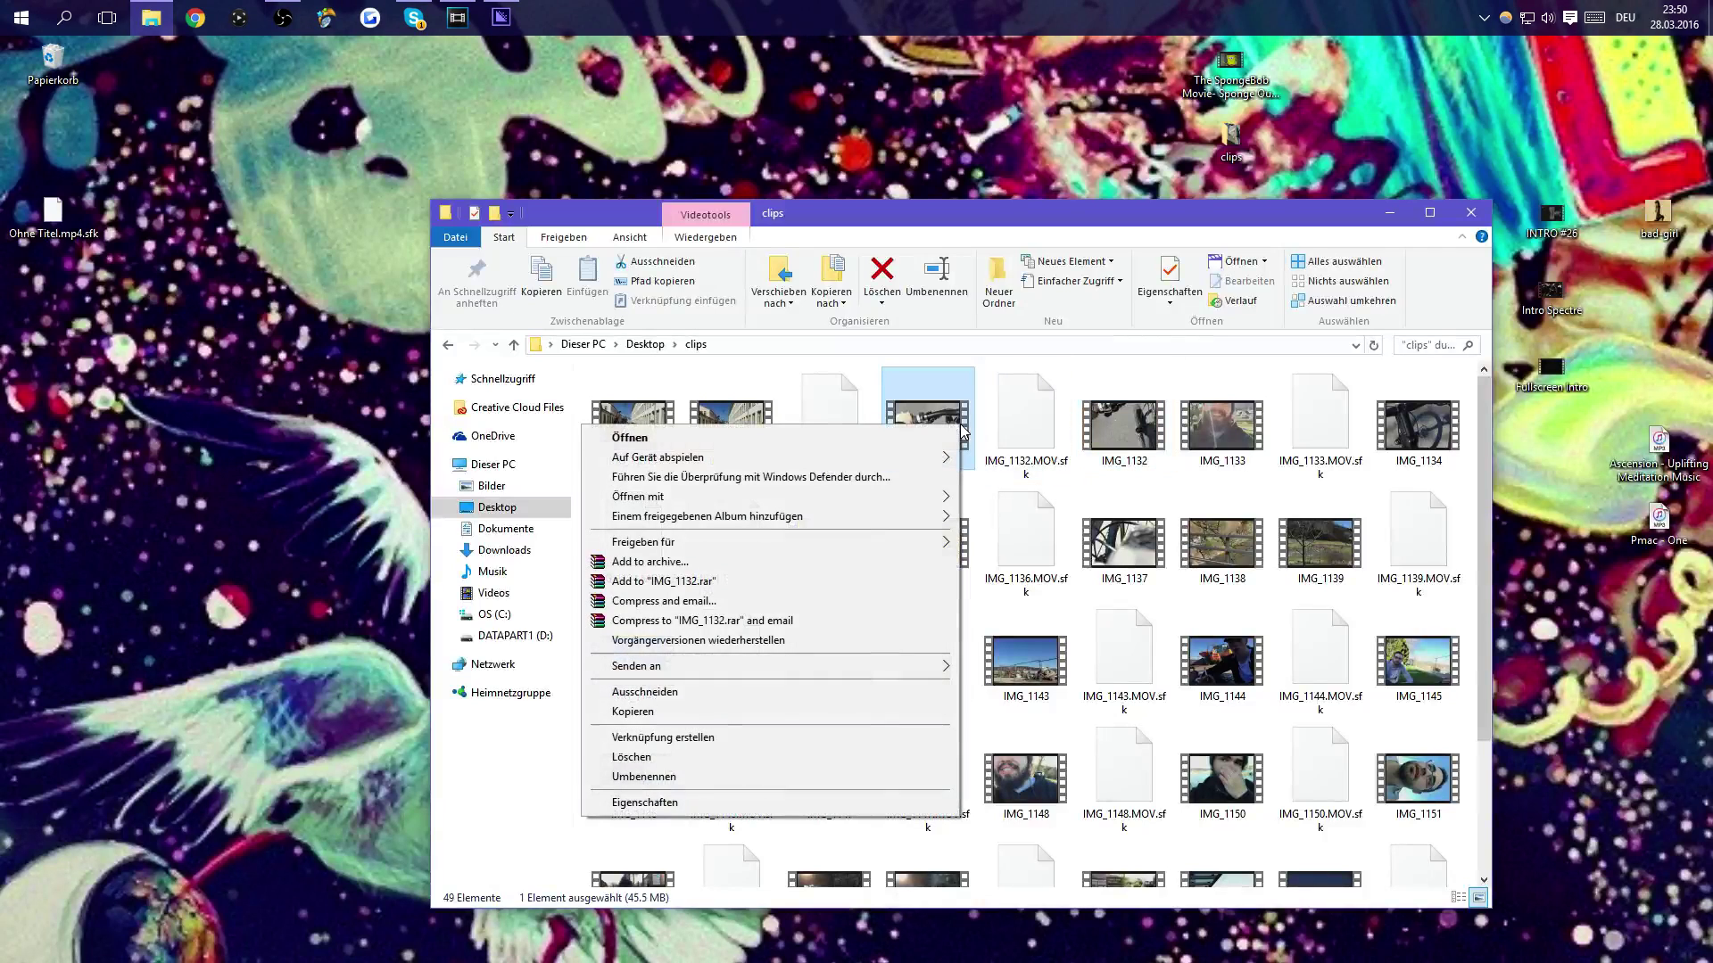
{"action": "left_click", "coordinate": [1144, 437]}
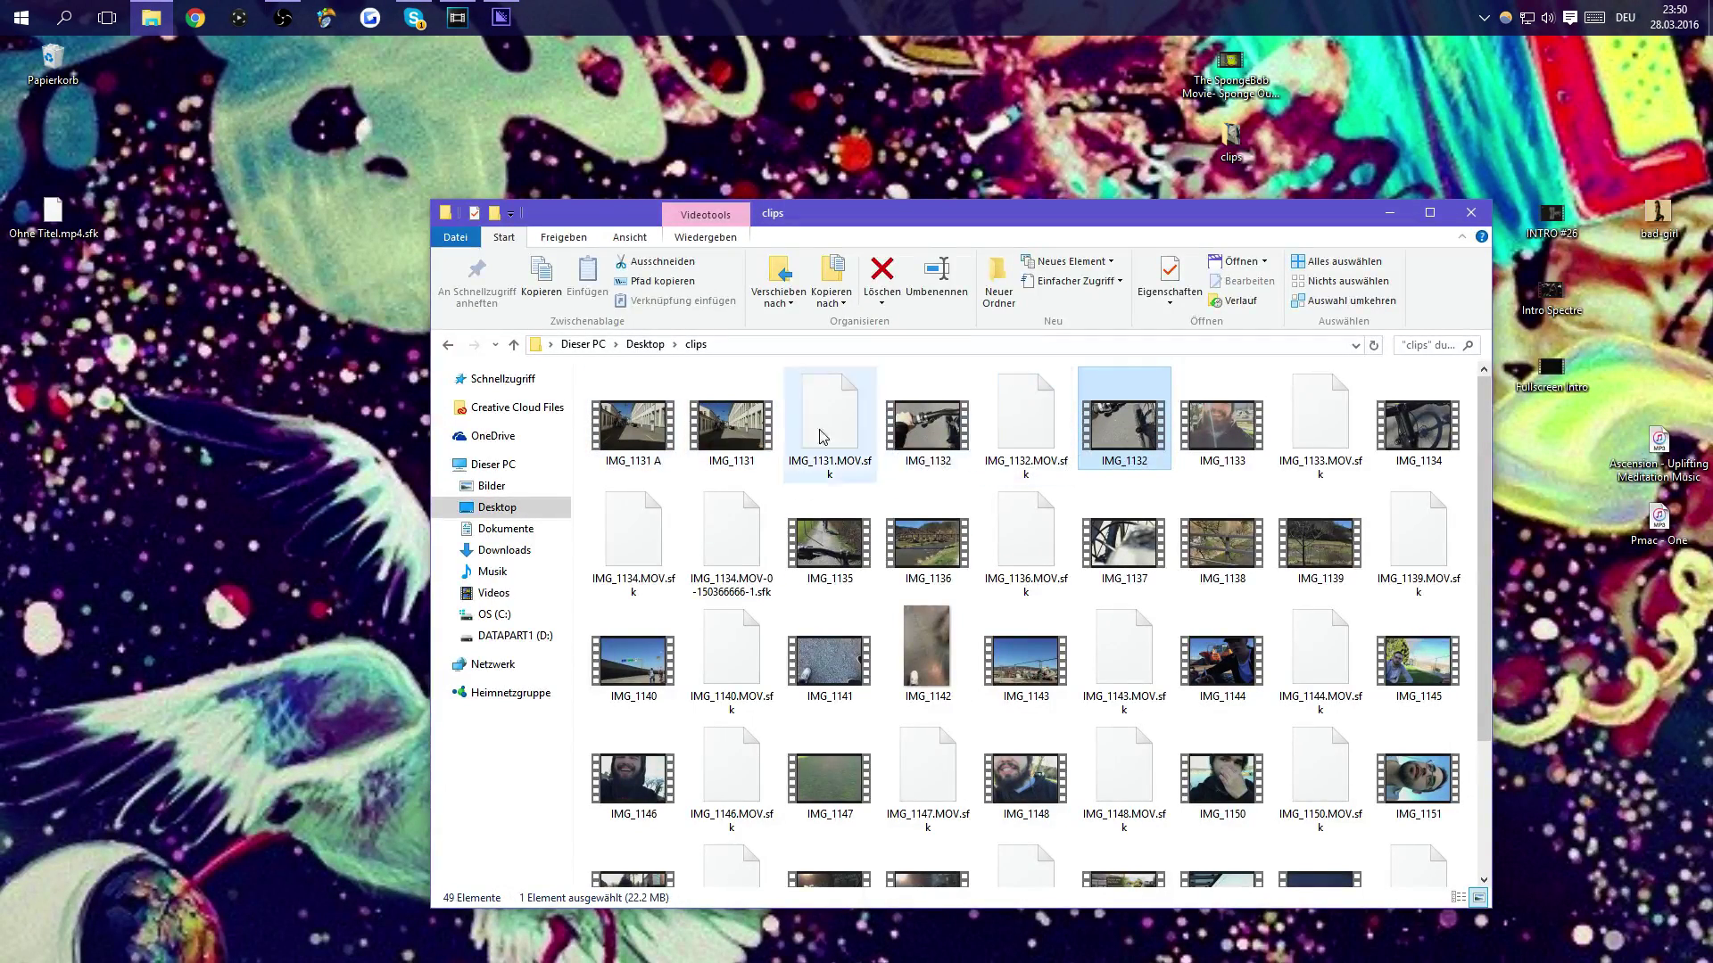
{"action": "left_click", "coordinate": [647, 451]}
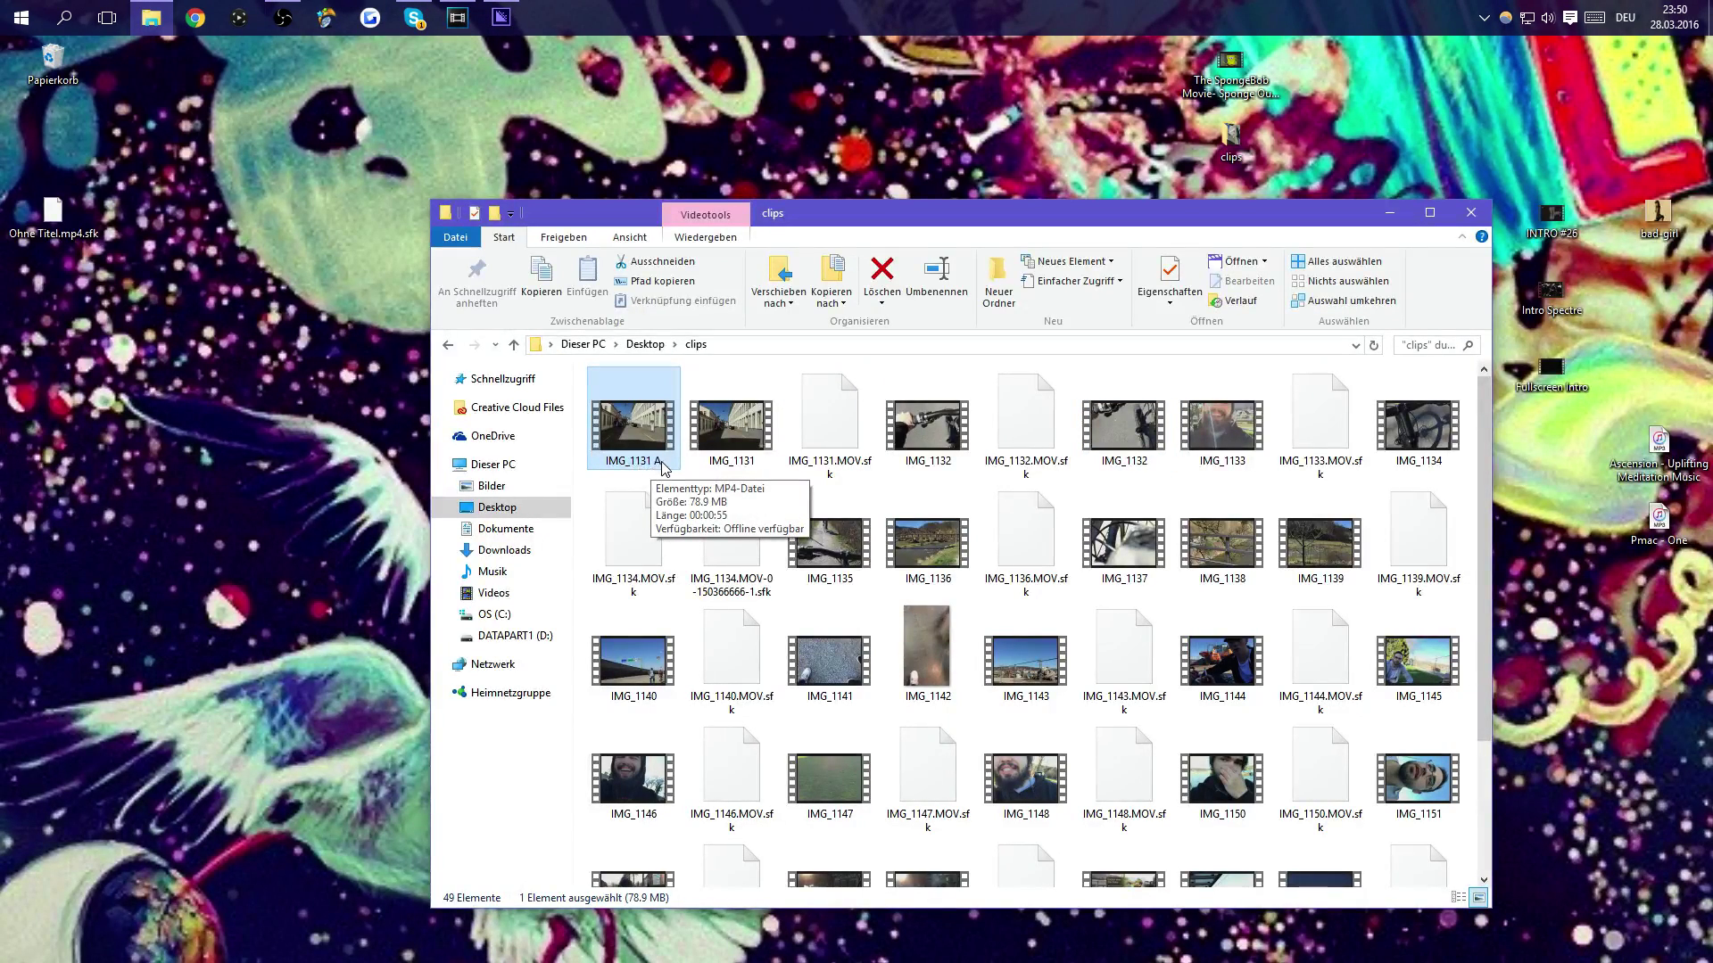
{"action": "left_click", "coordinate": [1149, 433]}
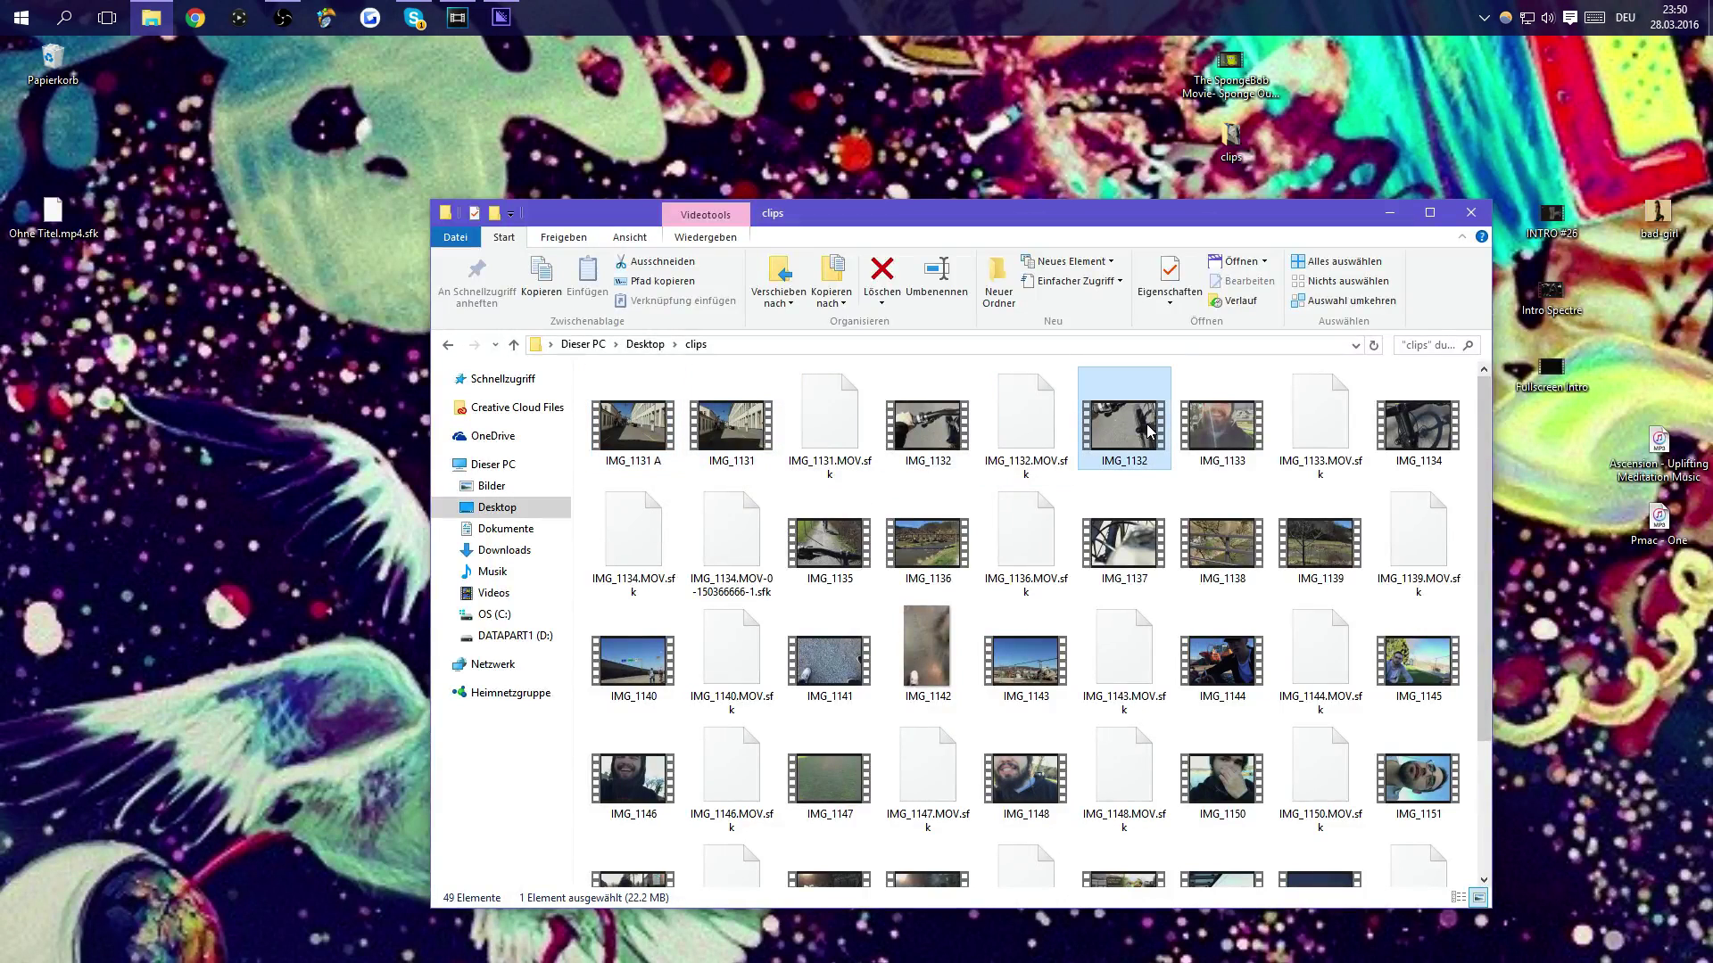
Step: Rename the new IMG_1132 copy to 'IMG_1132 A'
{"action": "right_click", "coordinate": [1140, 430]}
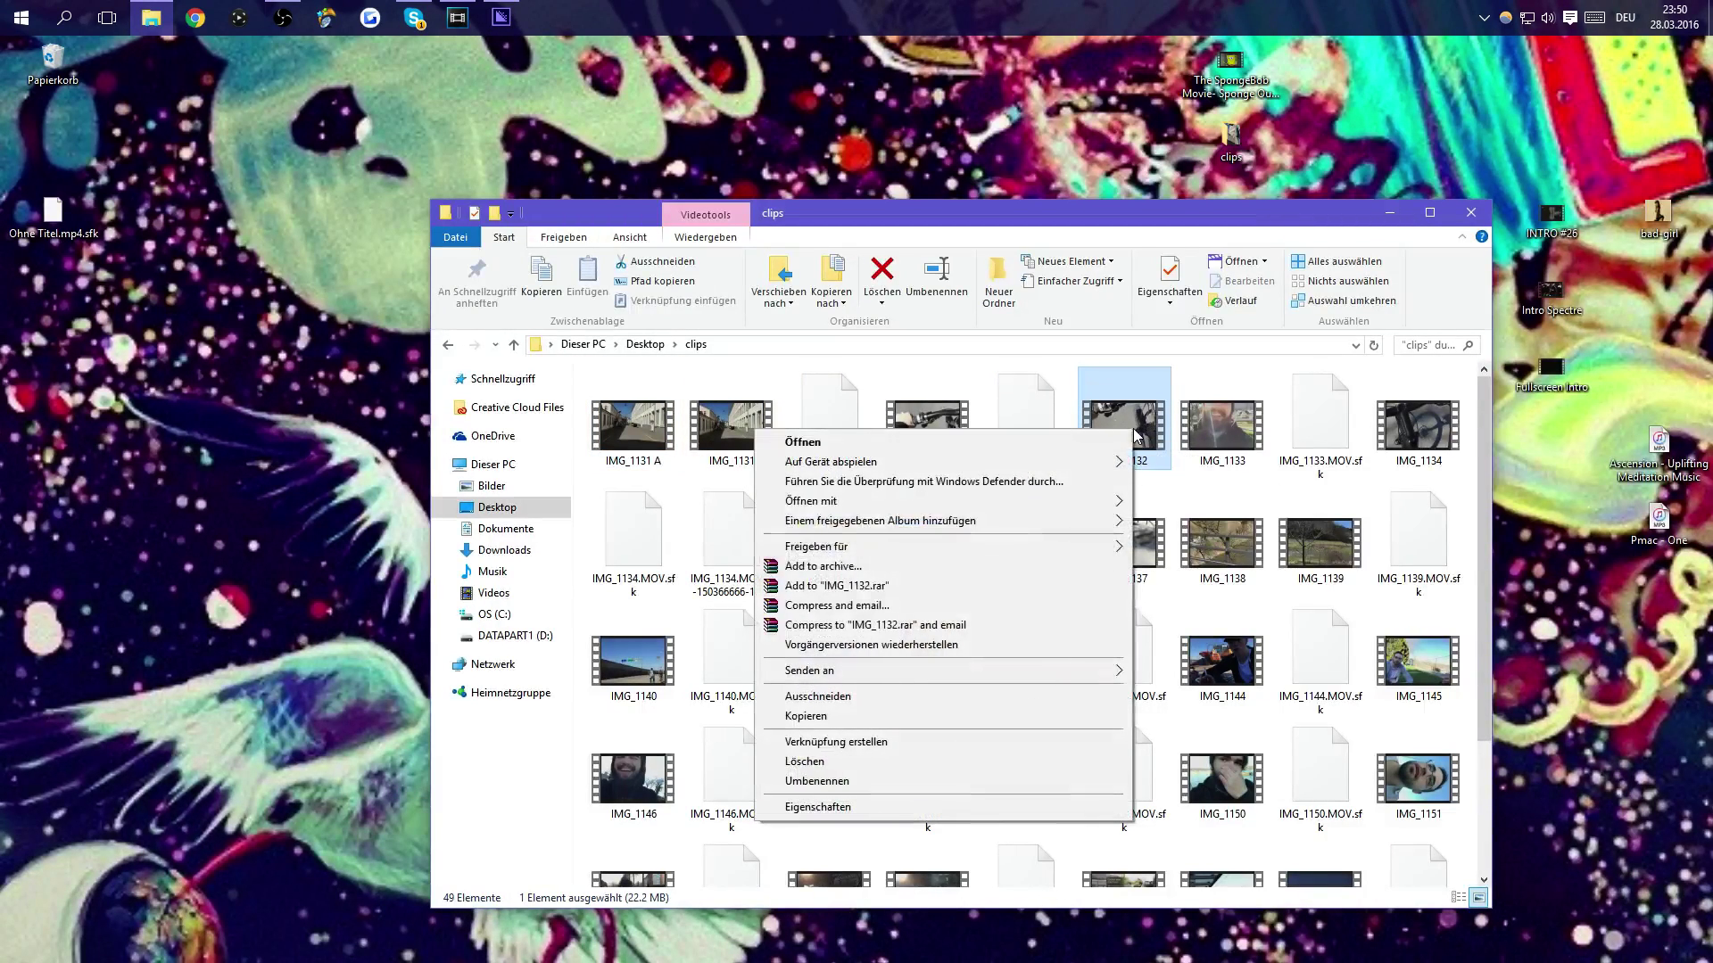
{"action": "left_click", "coordinate": [817, 781]}
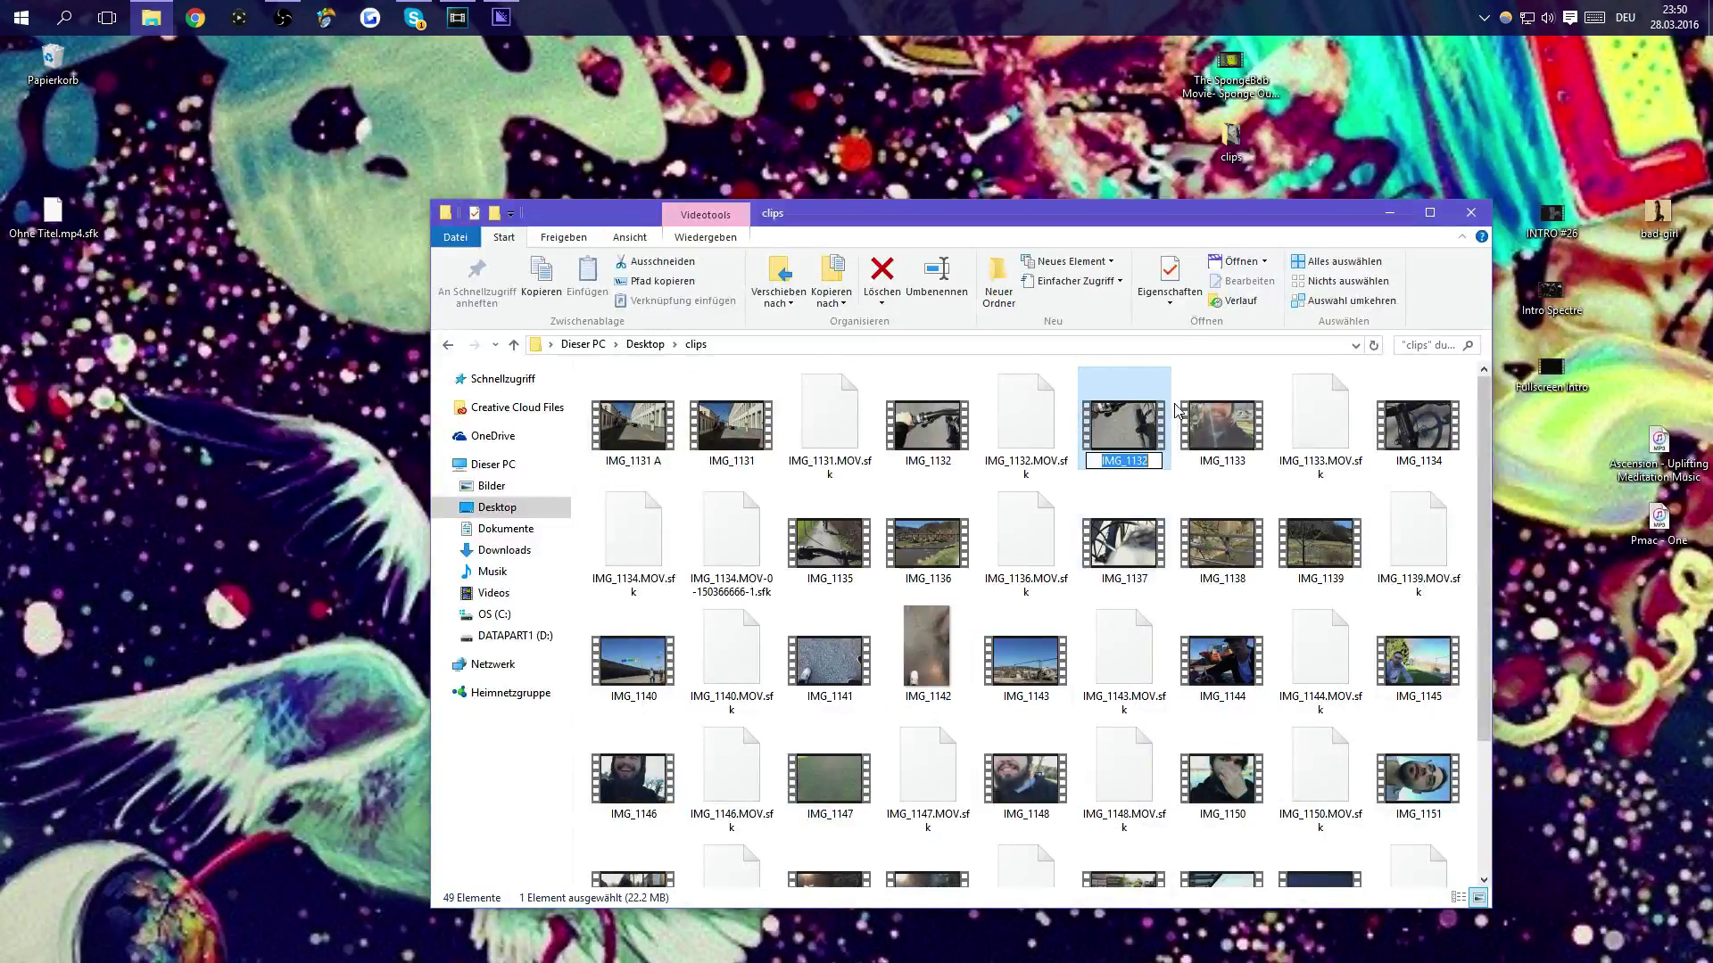
{"action": "left_click", "coordinate": [1147, 462]}
{"action": "type", "text": "A"}
{"action": "key", "text": "Return"}
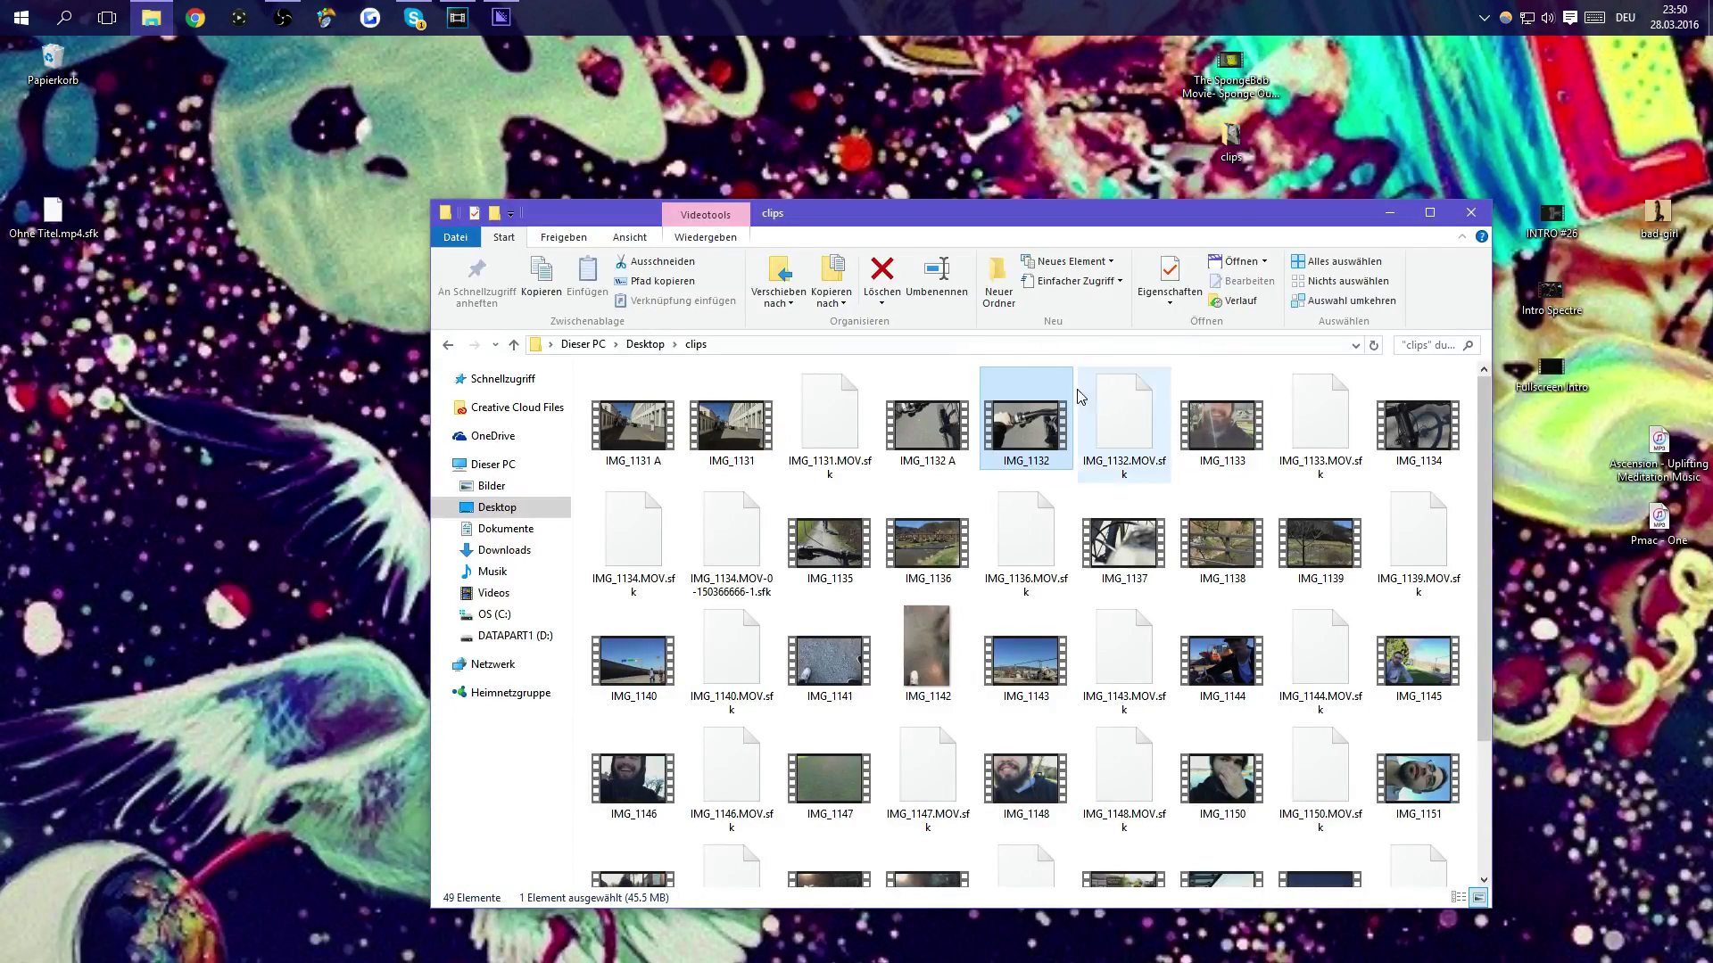
{"action": "left_click", "coordinate": [944, 435]}
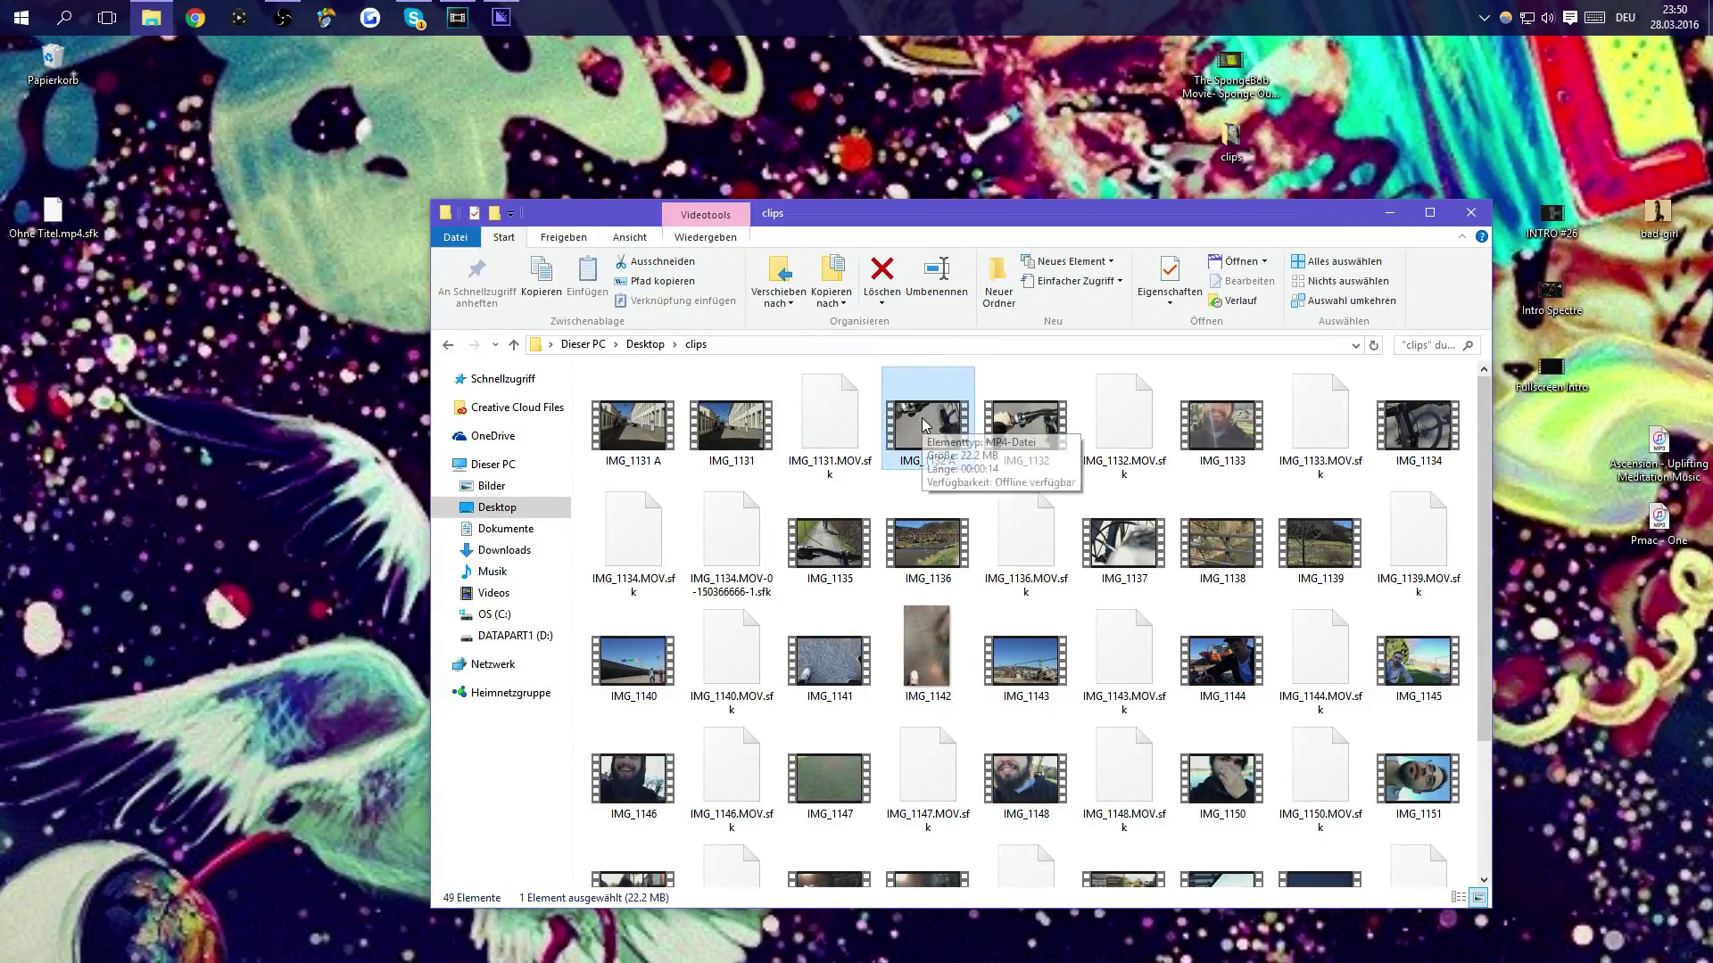
Step: Zoom the timeline to find the black preview at 00:00:16;04, then select IMG_1132.MOV in Project Media
{"action": "left_click", "coordinate": [452, 26]}
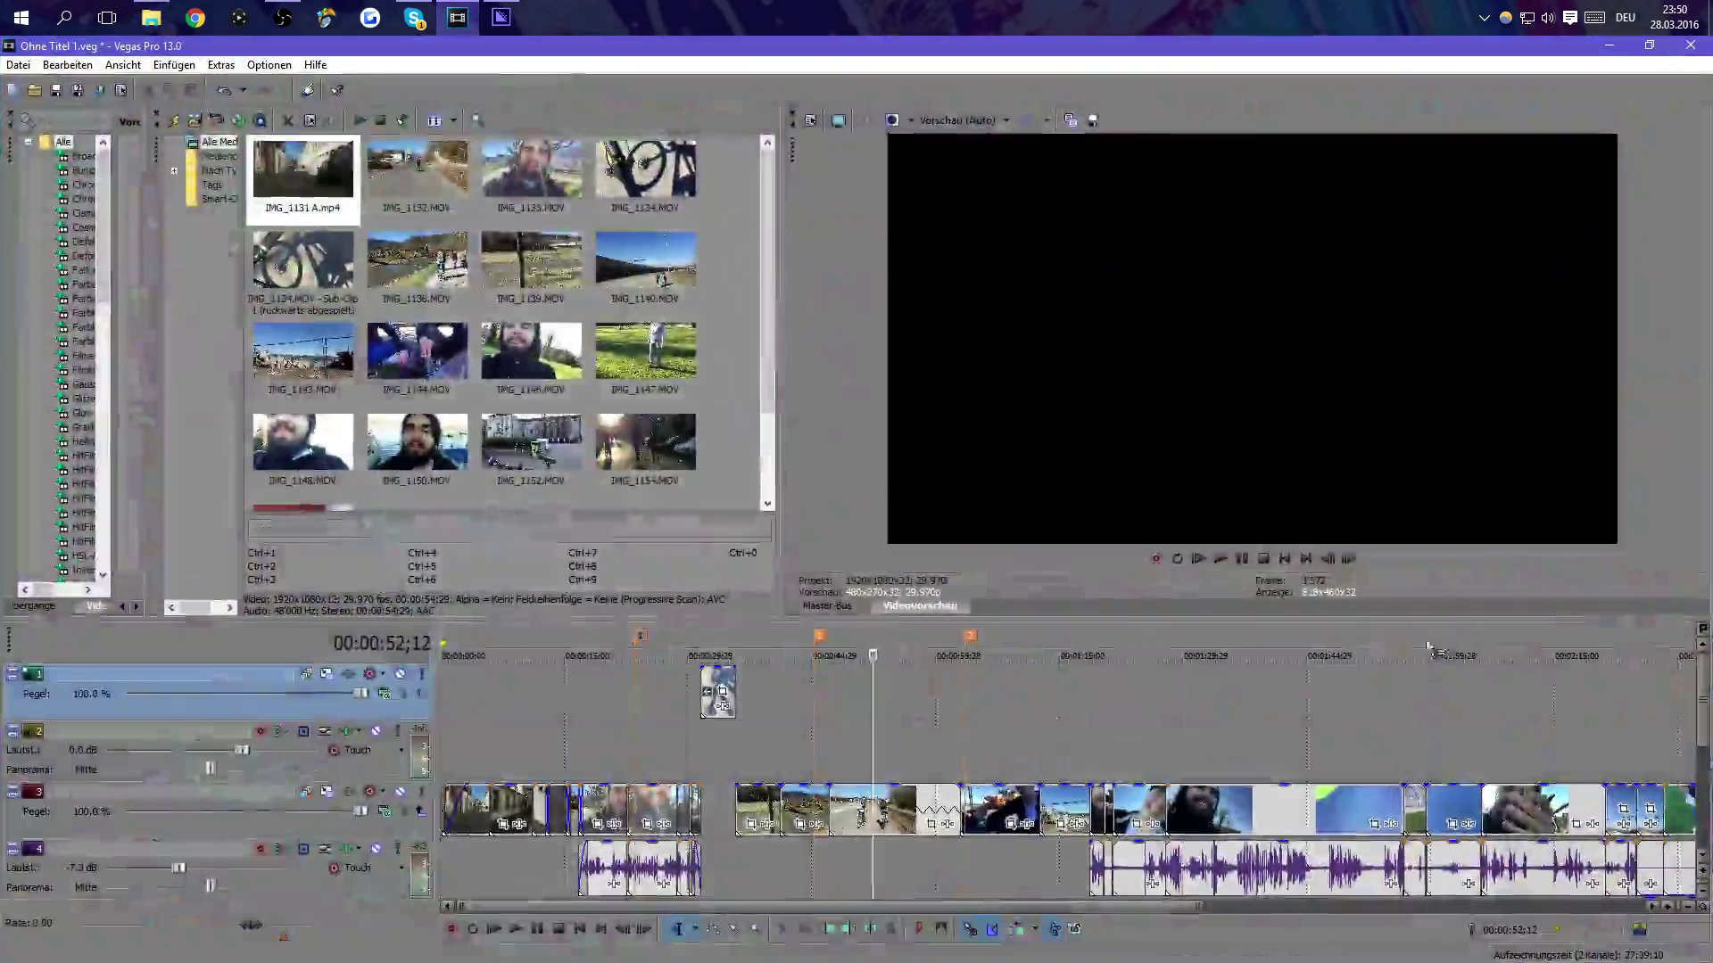
{"action": "scroll", "coordinate": [874, 747], "scroll_direction": "up", "scroll_amount": 2}
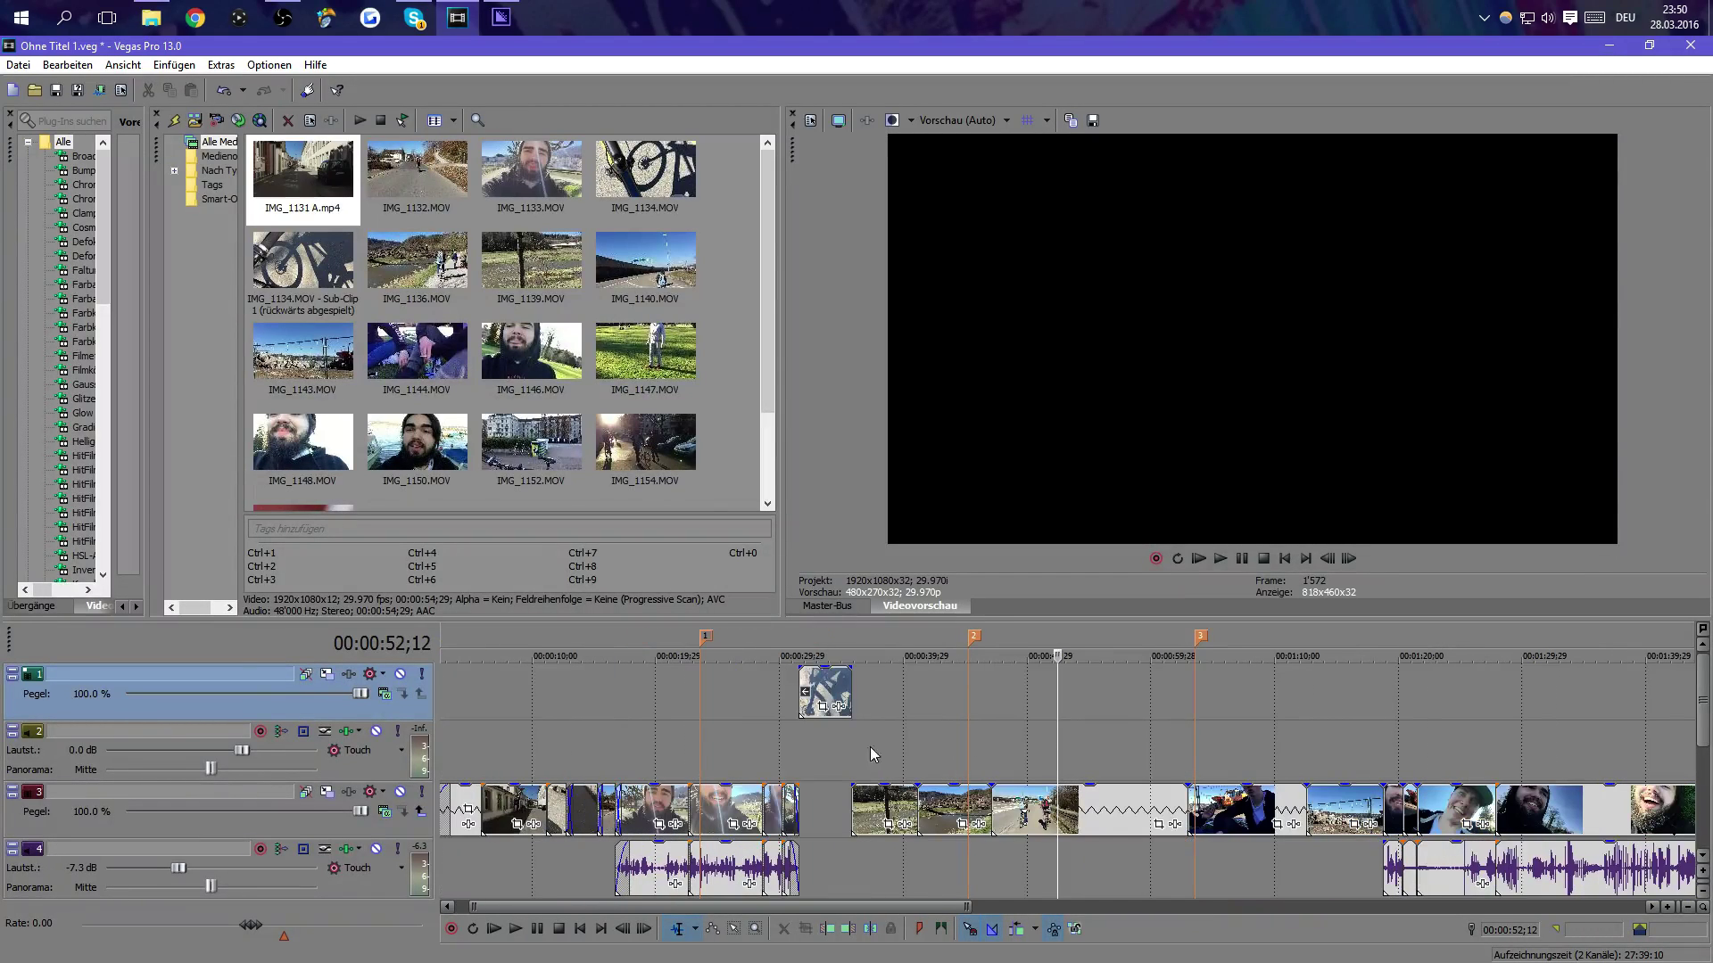
{"action": "left_click", "coordinate": [613, 719]}
{"action": "scroll", "coordinate": [642, 736], "scroll_direction": "up", "scroll_amount": 2}
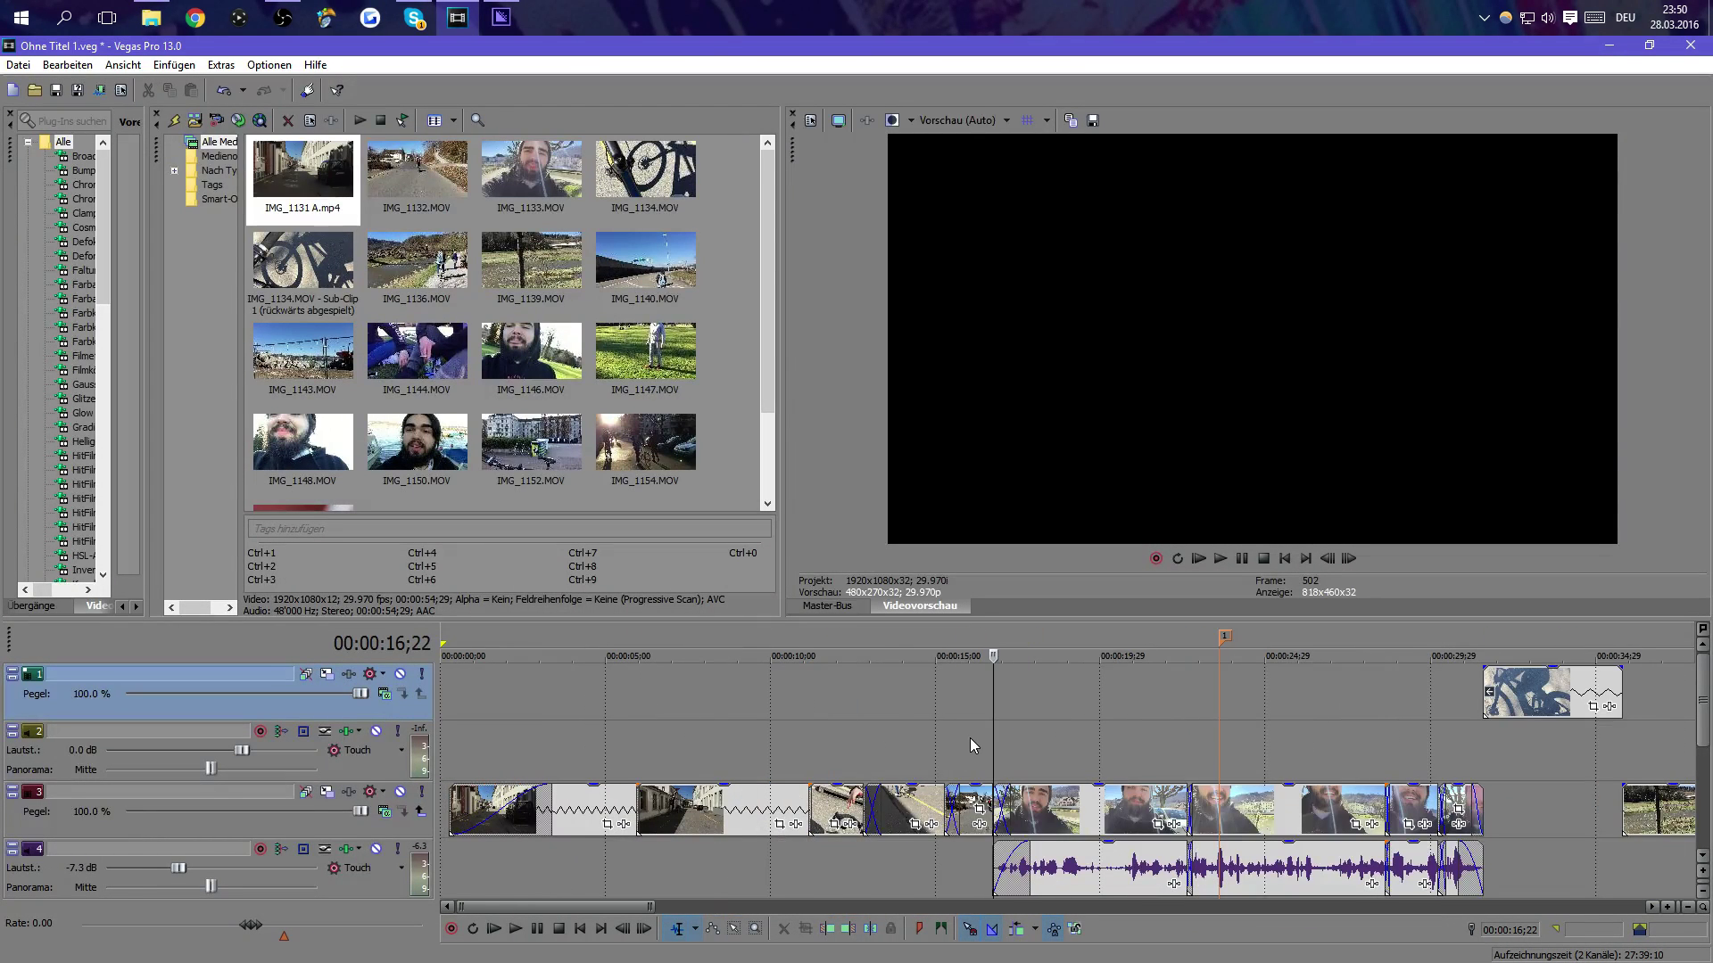
{"action": "left_click", "coordinate": [917, 741]}
{"action": "left_click", "coordinate": [801, 742]}
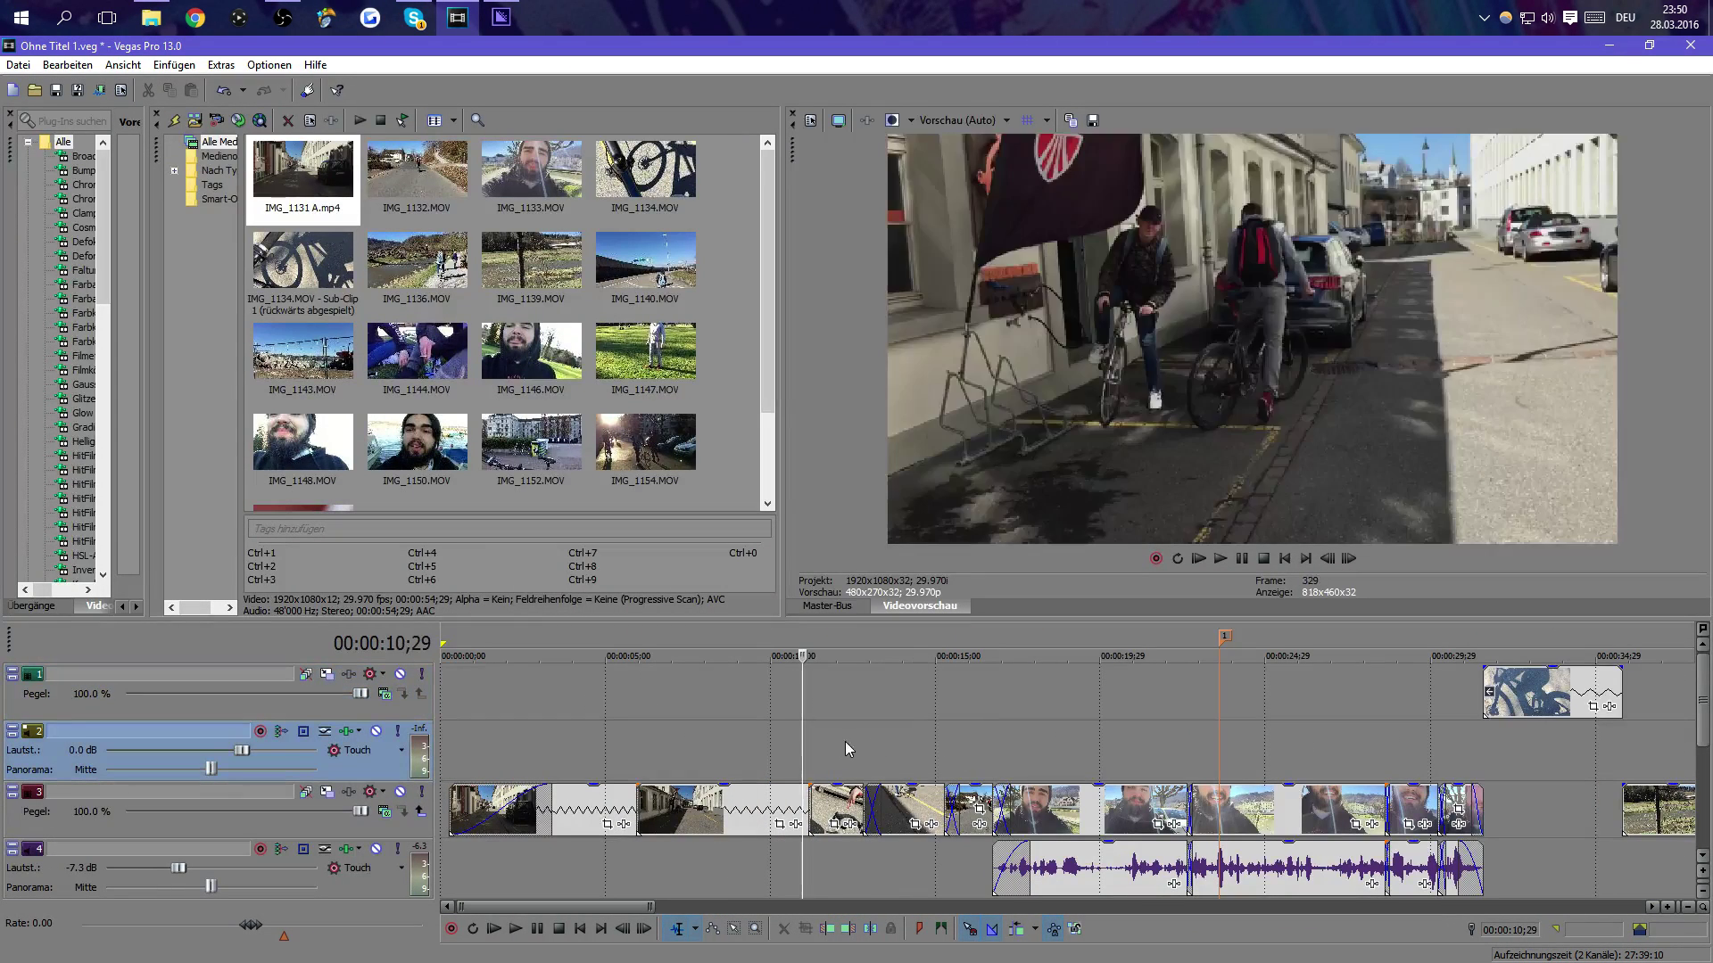
{"action": "left_click", "coordinate": [881, 739]}
{"action": "left_click", "coordinate": [973, 728]}
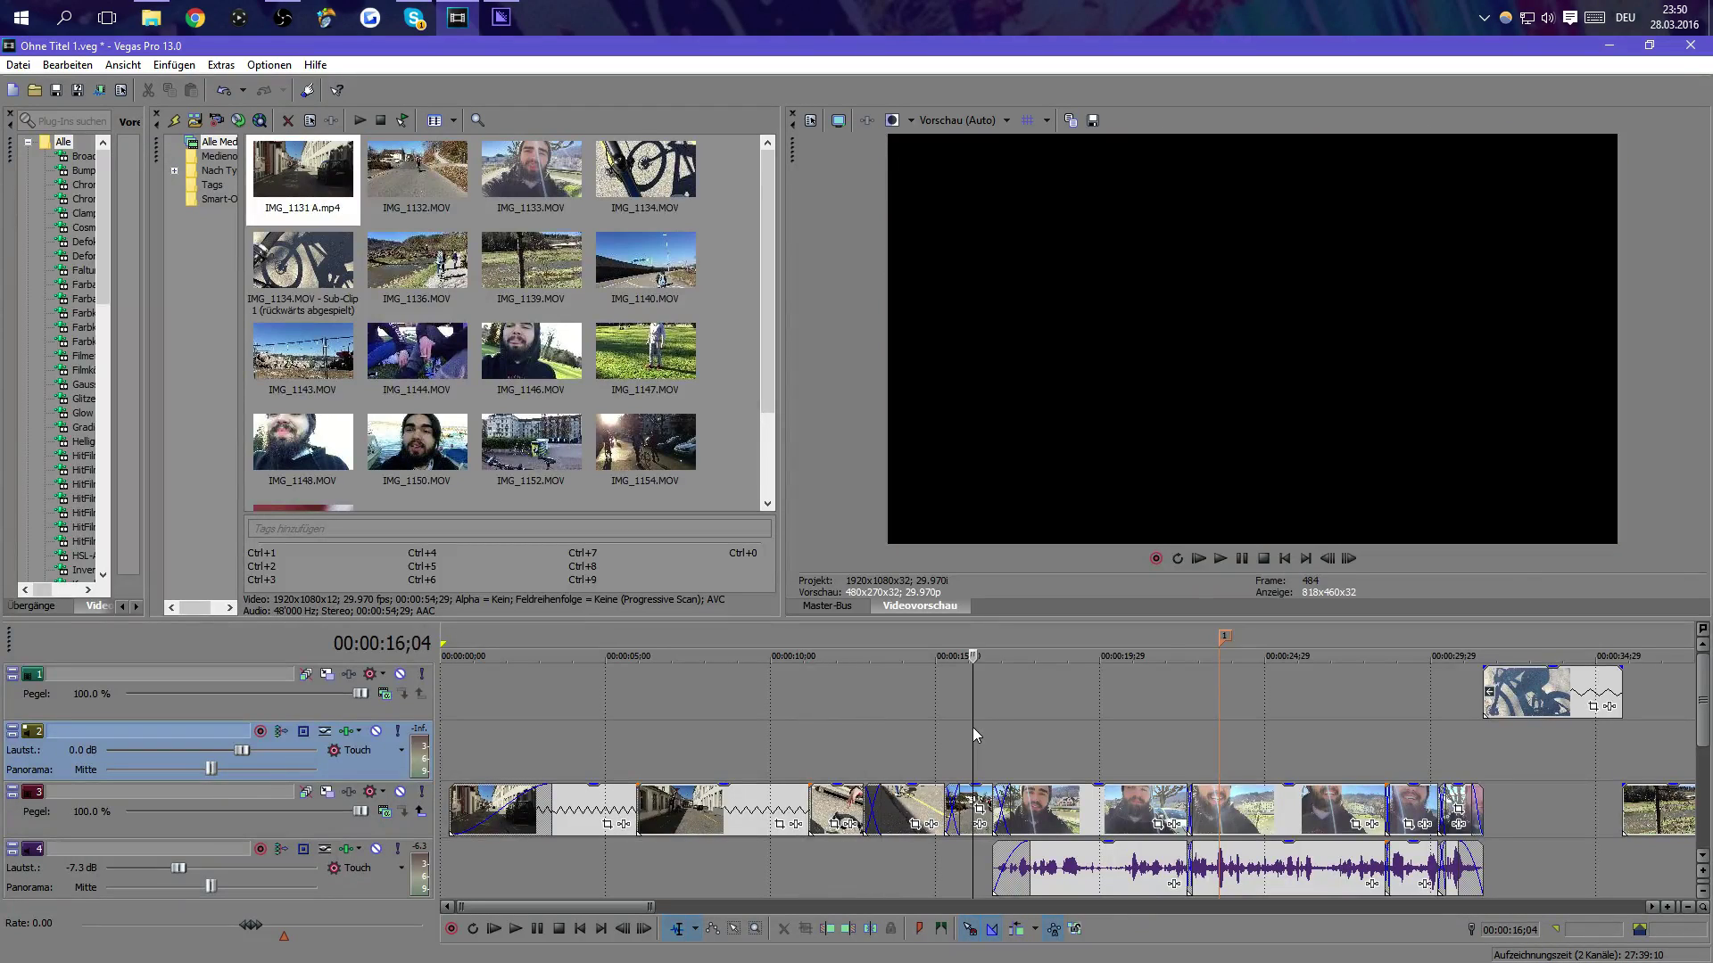
{"action": "left_click", "coordinate": [408, 198]}
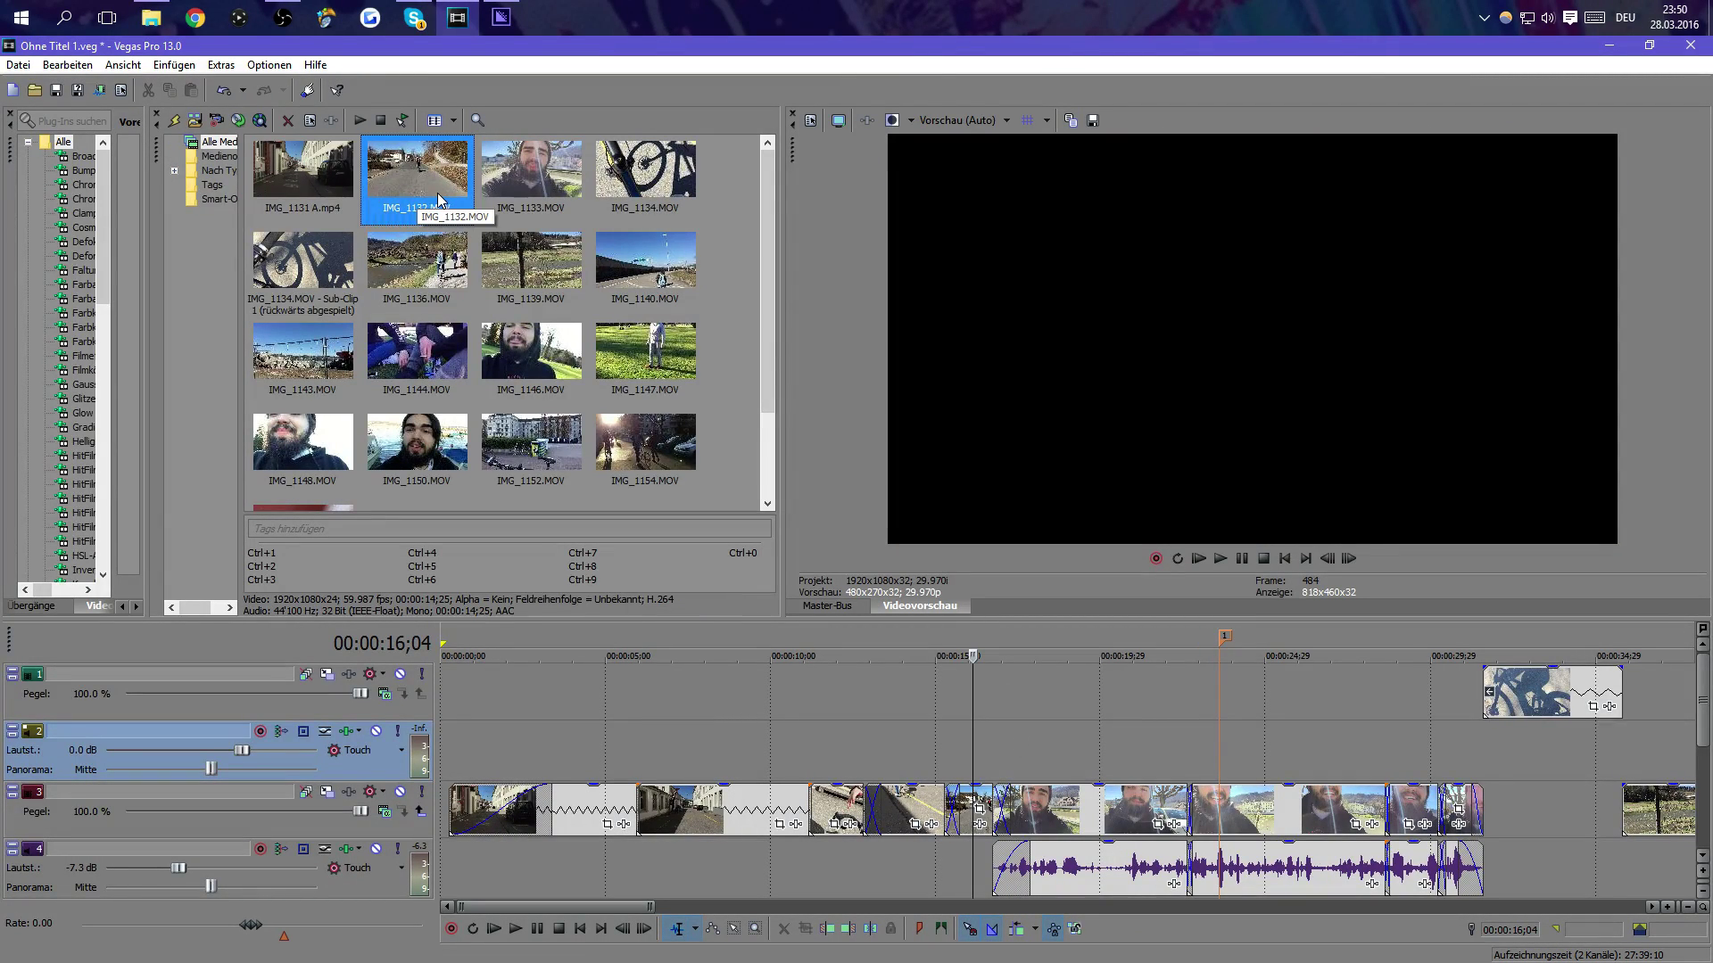
Step: Replace IMG_1132.MOV in Project Media with IMG_1132 A.mp4 from the clips folder using Ersetzen
{"action": "right_click", "coordinate": [439, 198]}
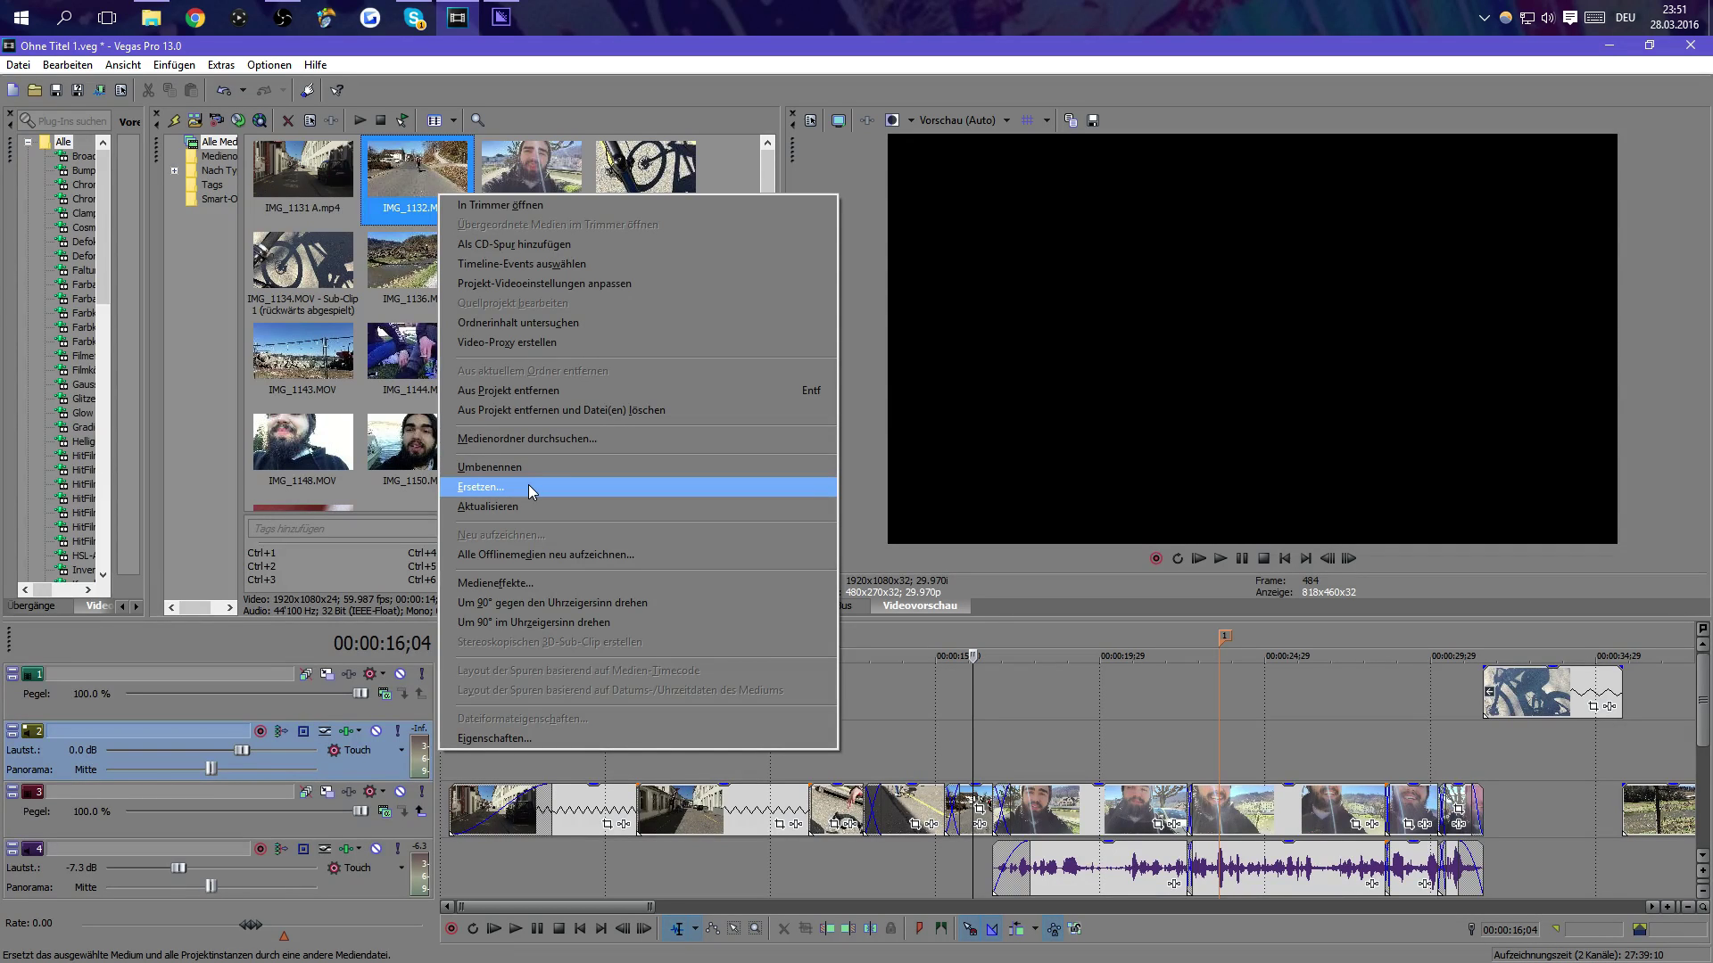
{"action": "left_click", "coordinate": [528, 487]}
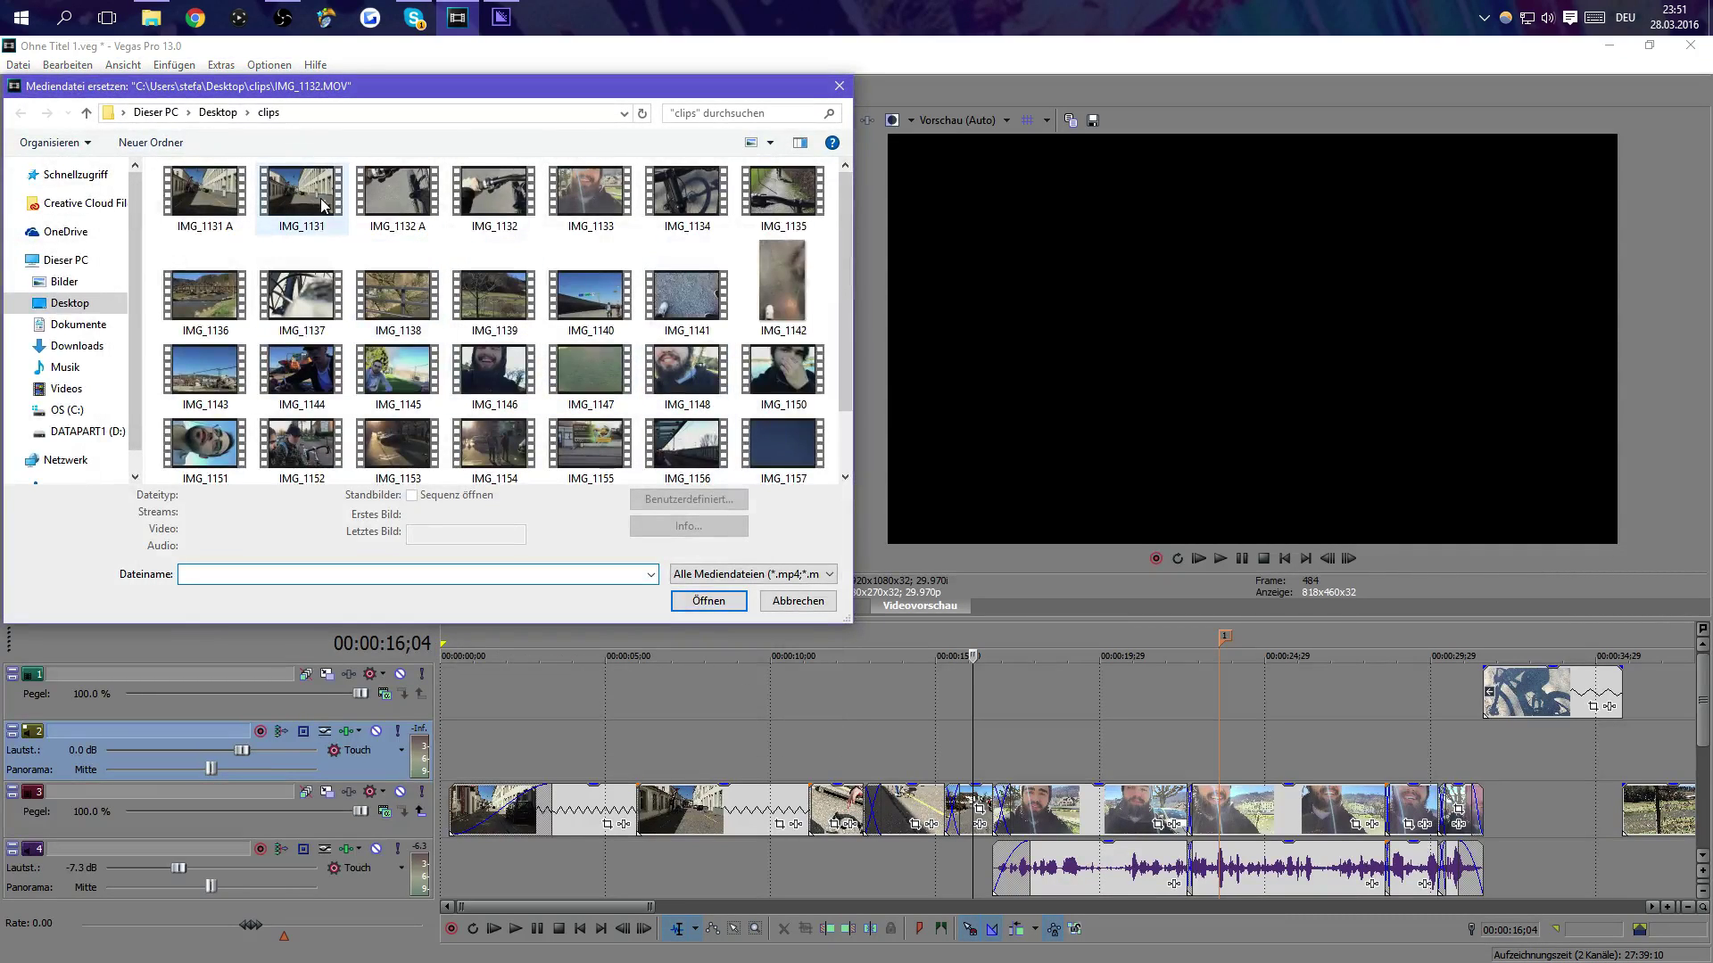
{"action": "left_click", "coordinate": [398, 198]}
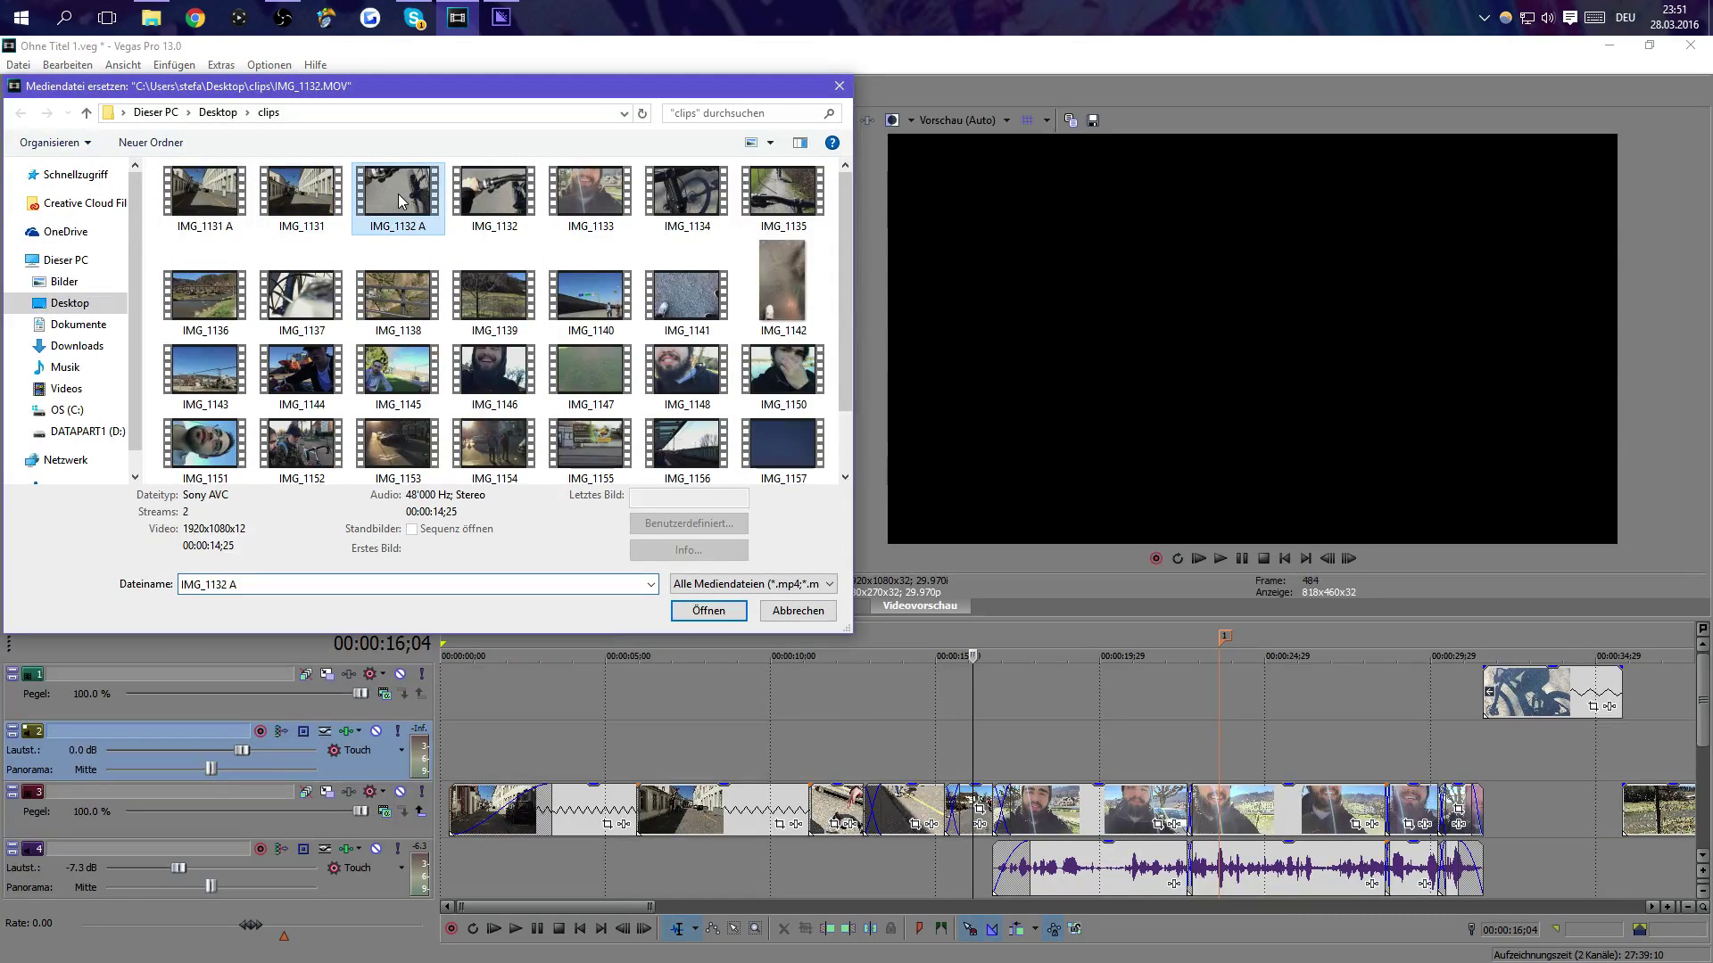
{"action": "left_click", "coordinate": [708, 610]}
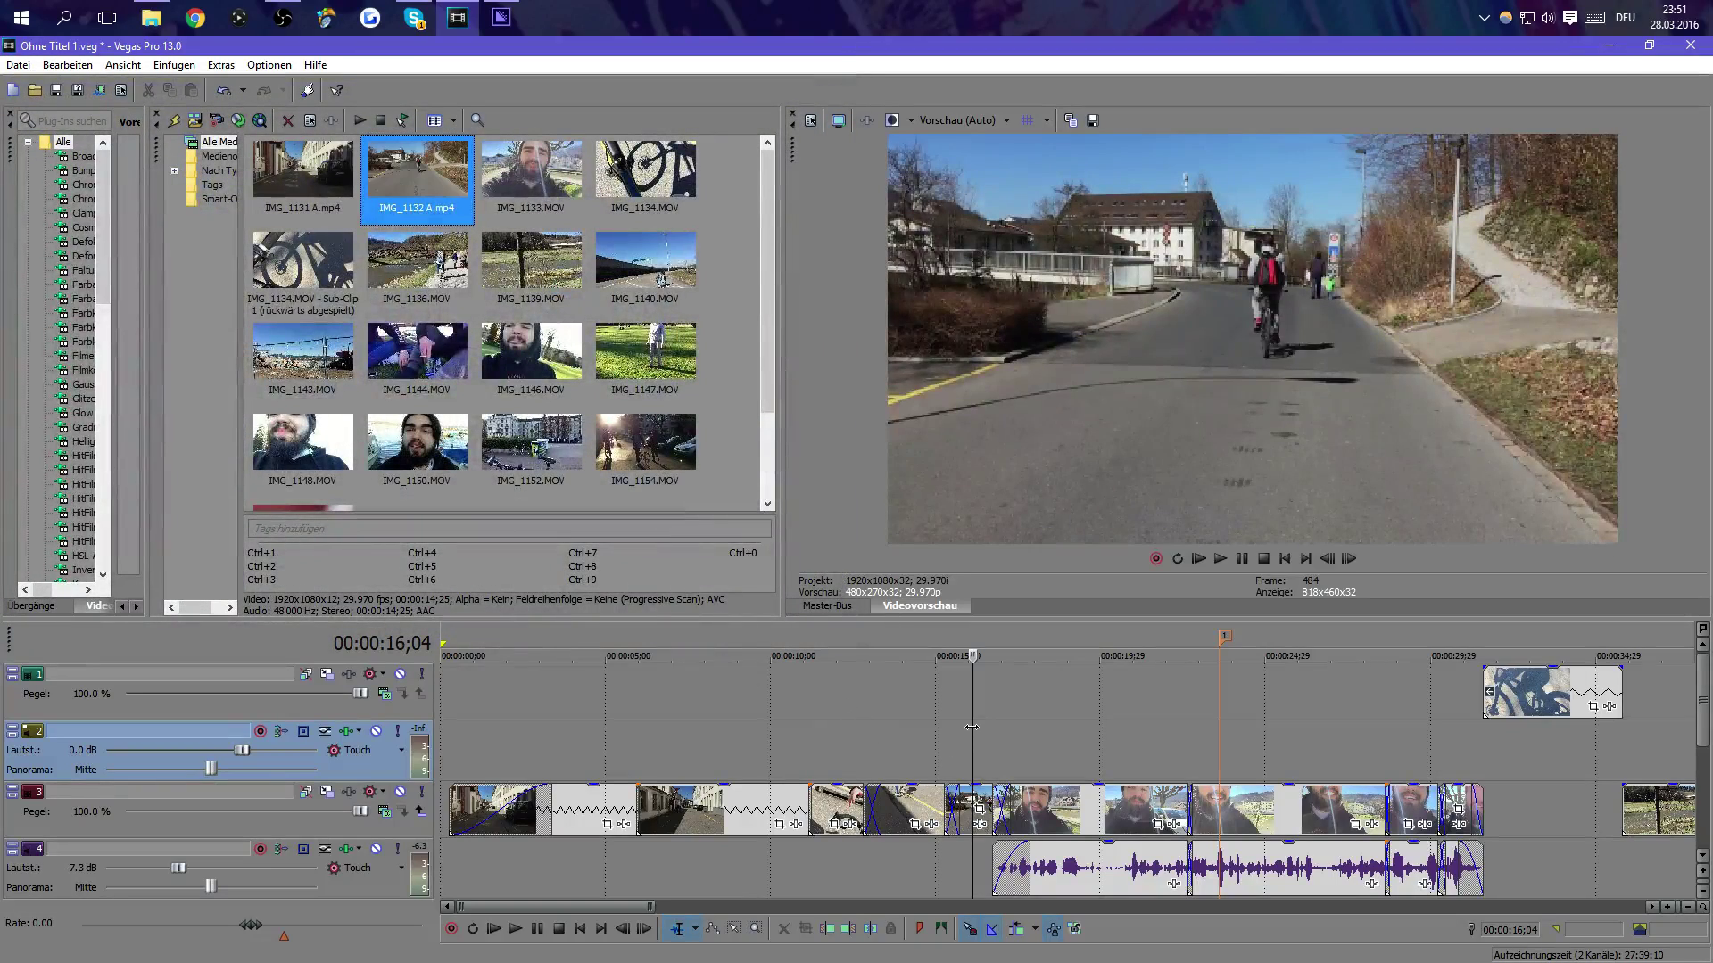
{"action": "left_click", "coordinate": [922, 745]}
{"action": "left_click", "coordinate": [891, 749]}
{"action": "left_click", "coordinate": [943, 752]}
{"action": "left_click_drag", "start_coordinate": [943, 752], "coordinate": [749, 753]}
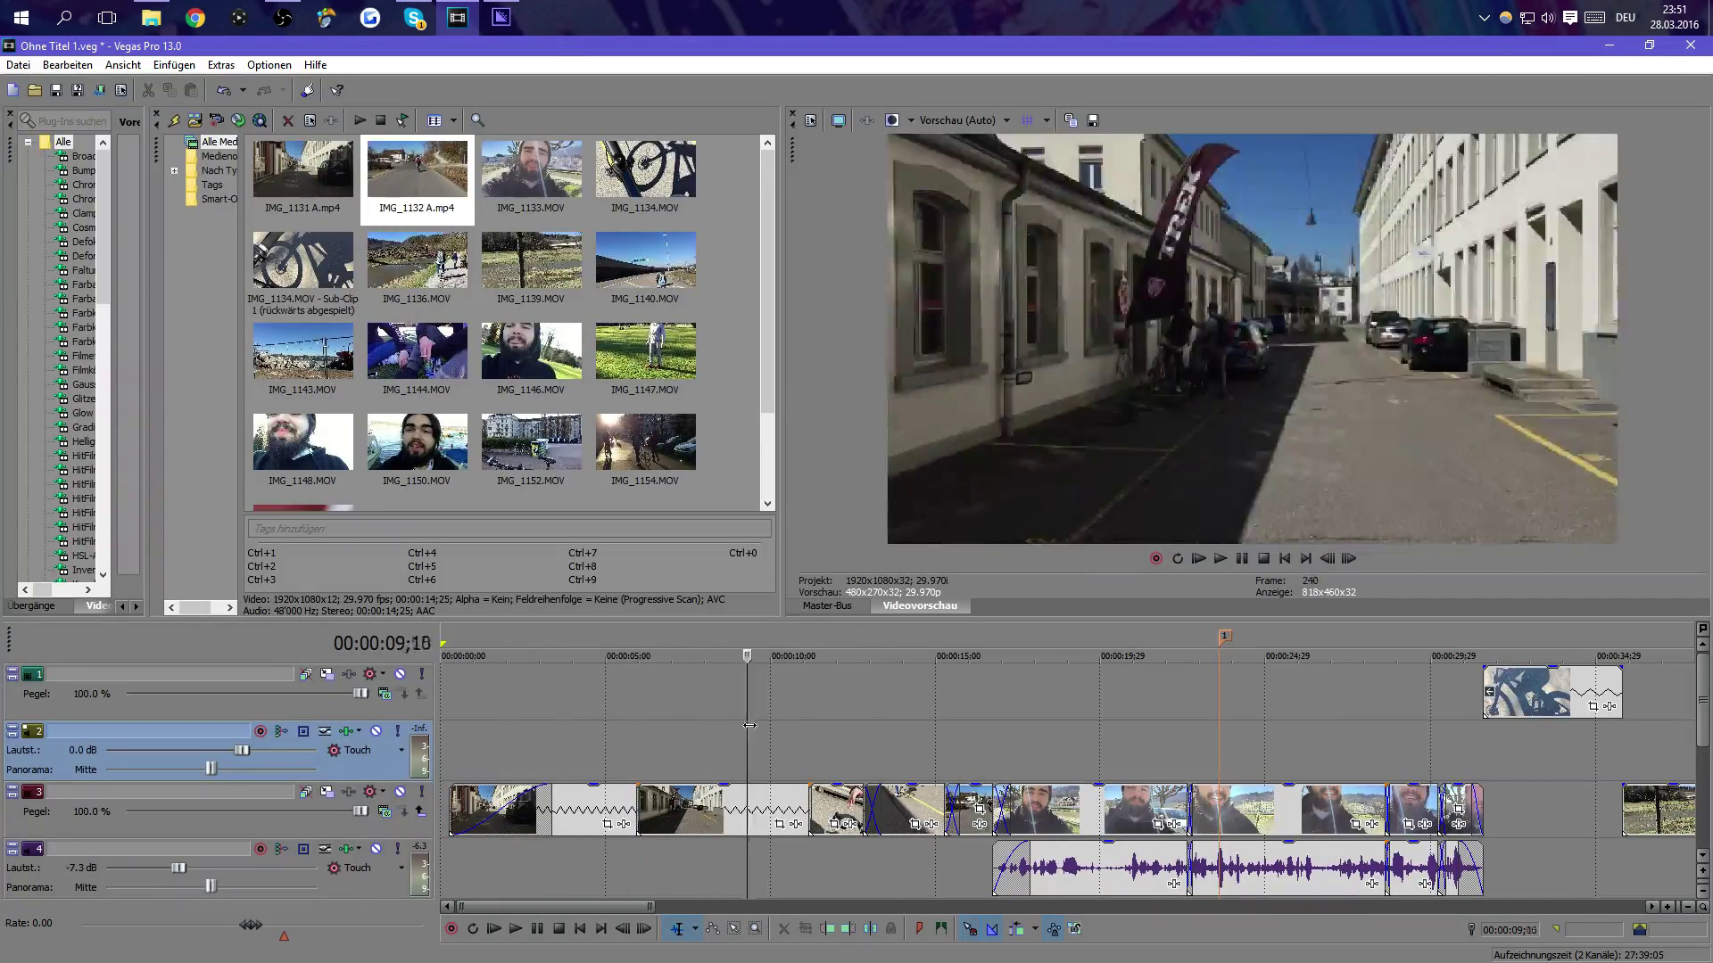
{"action": "scroll", "coordinate": [963, 753], "scroll_direction": "down", "scroll_amount": 5}
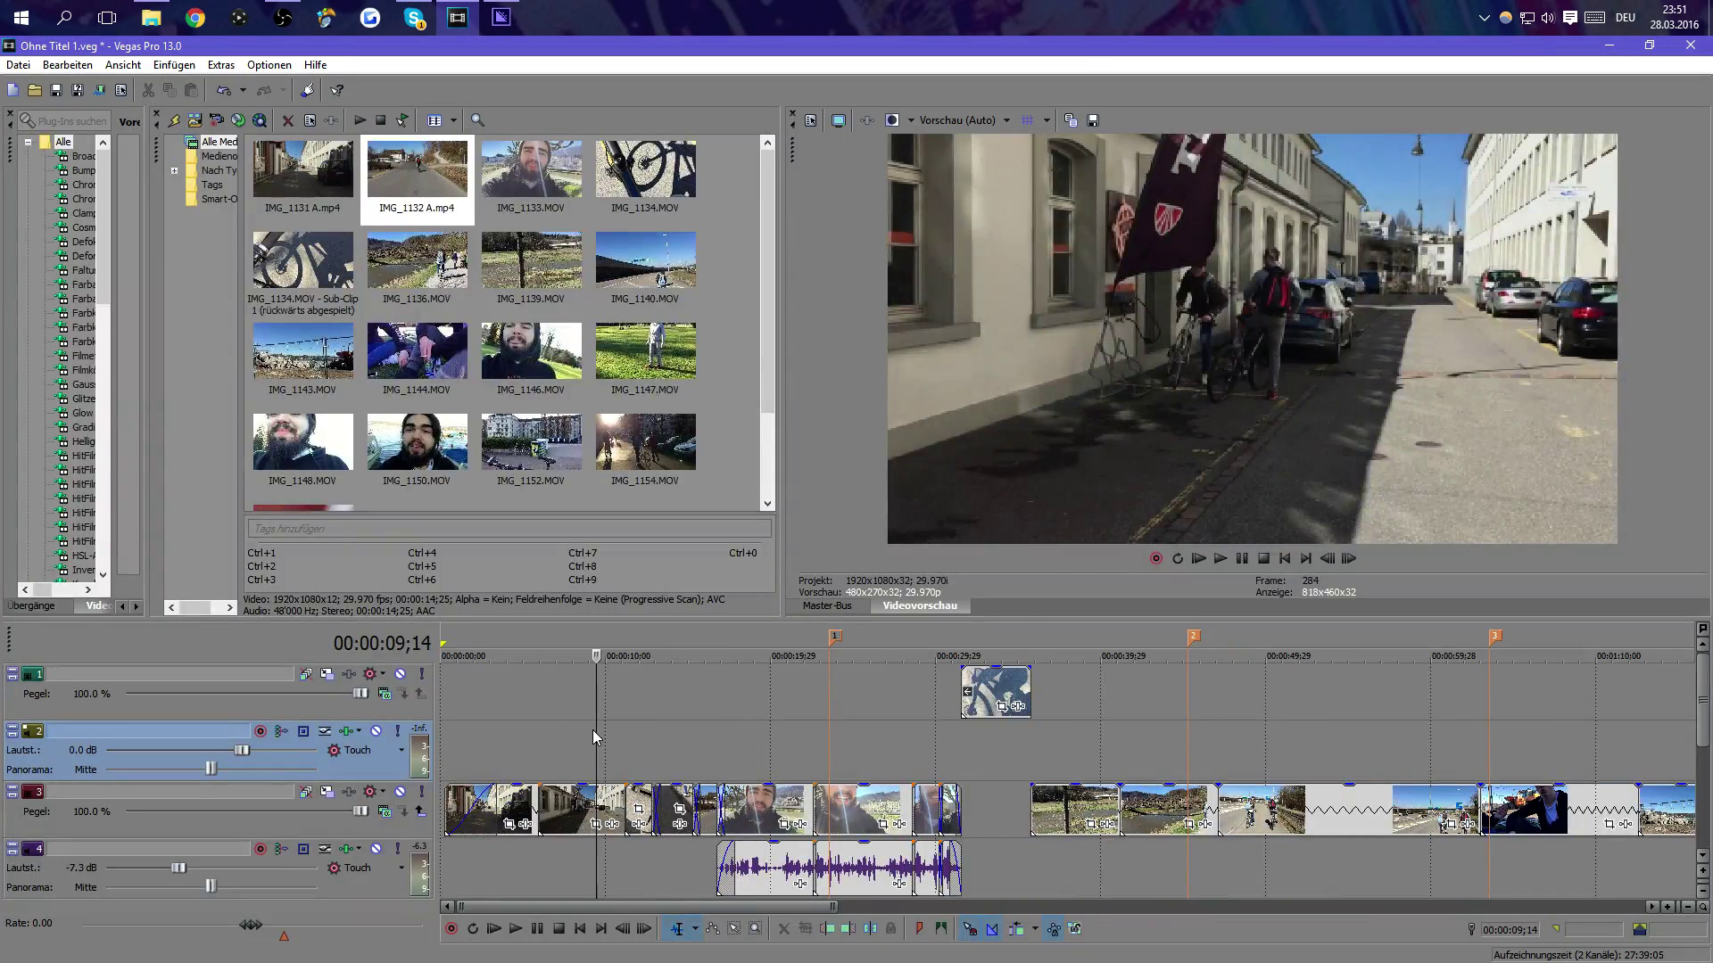
{"action": "left_click_drag", "start_coordinate": [597, 712], "coordinate": [698, 772]}
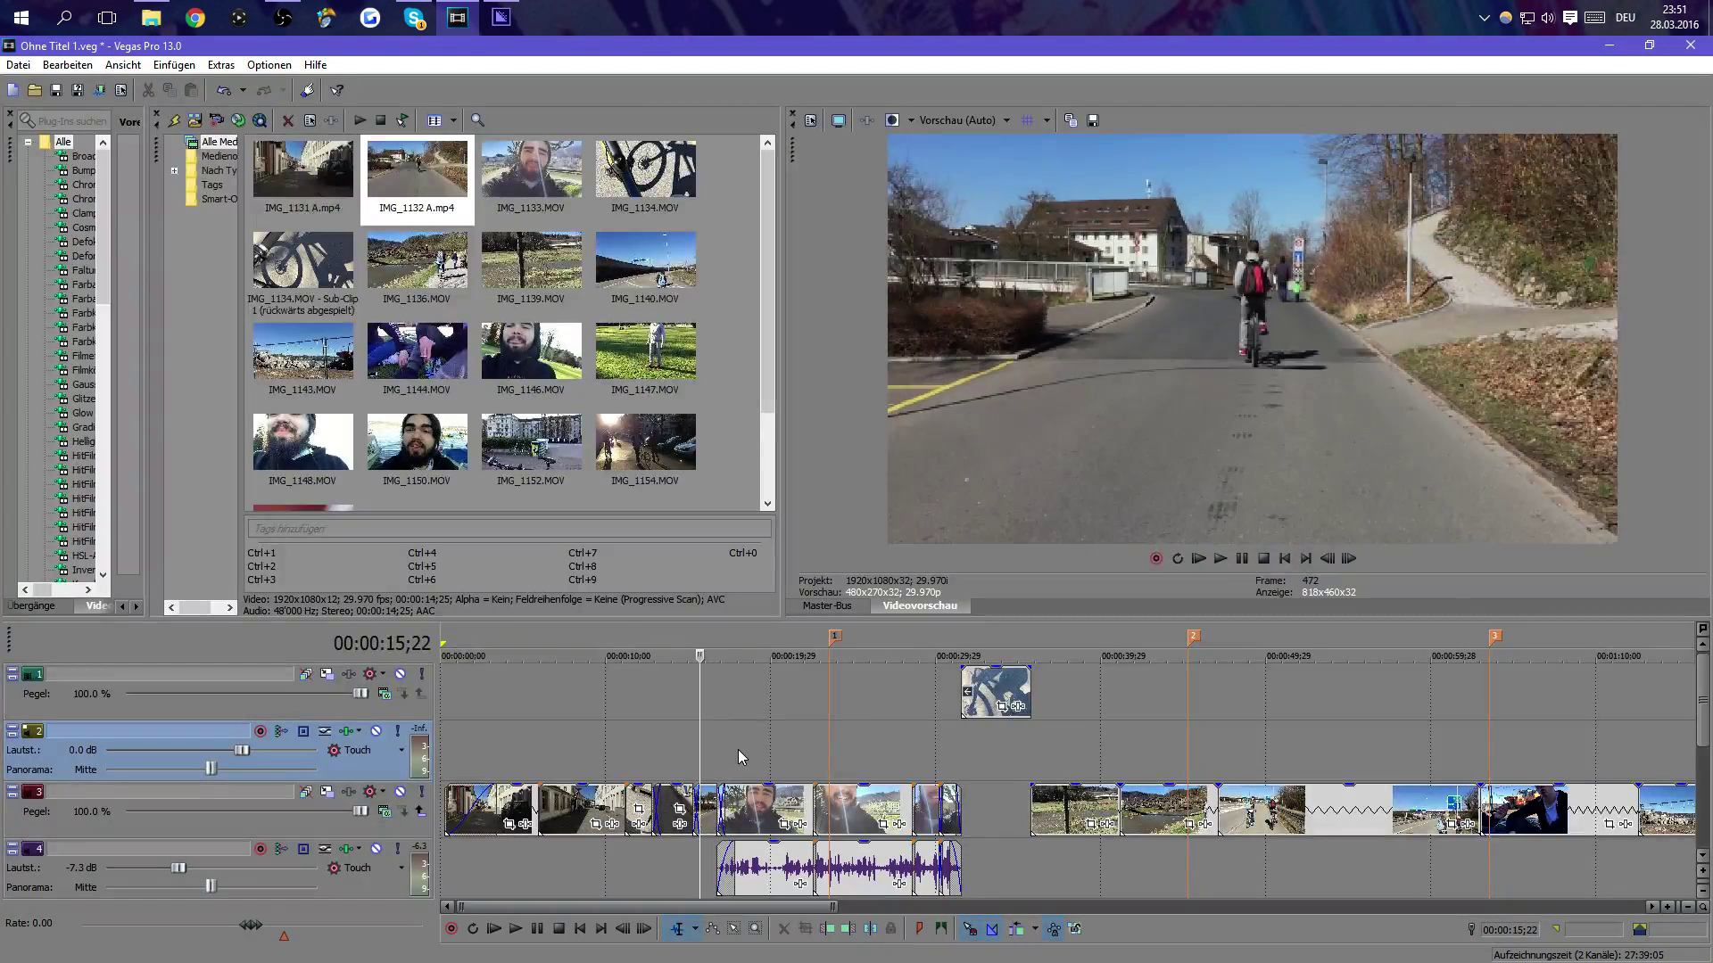
{"action": "scroll", "coordinate": [735, 747], "scroll_direction": "up", "scroll_amount": 3}
{"action": "right_click", "coordinate": [1092, 734]}
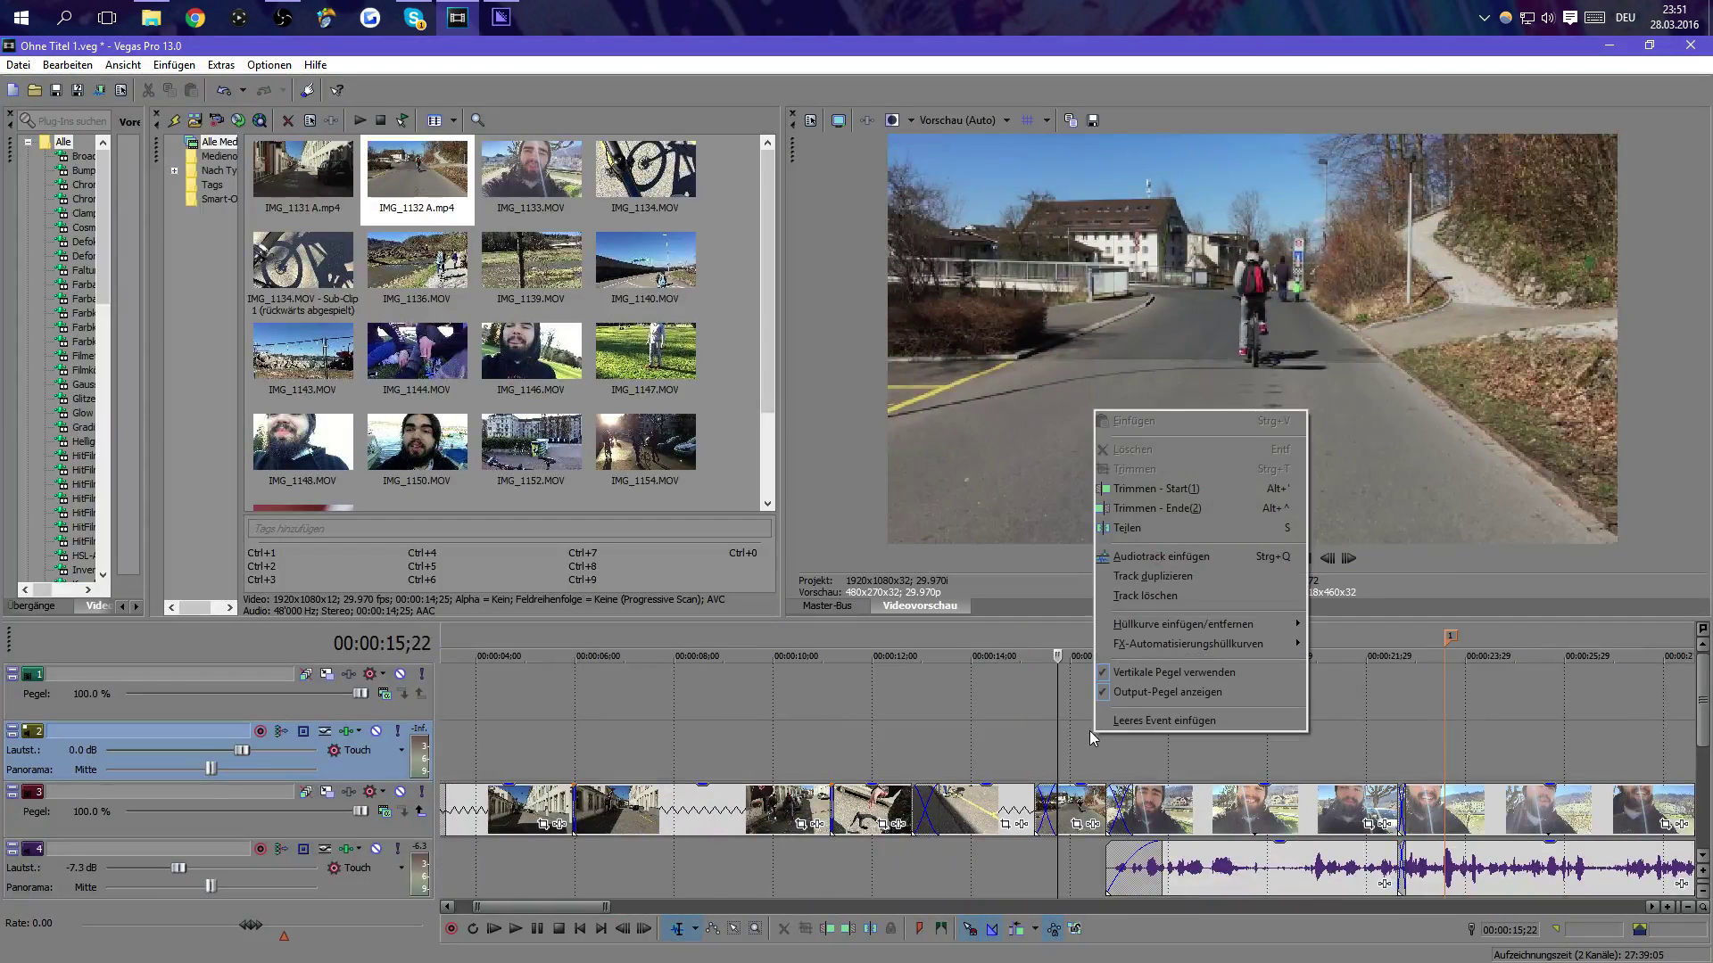
{"action": "left_click", "coordinate": [1082, 747]}
{"action": "left_click", "coordinate": [946, 762]}
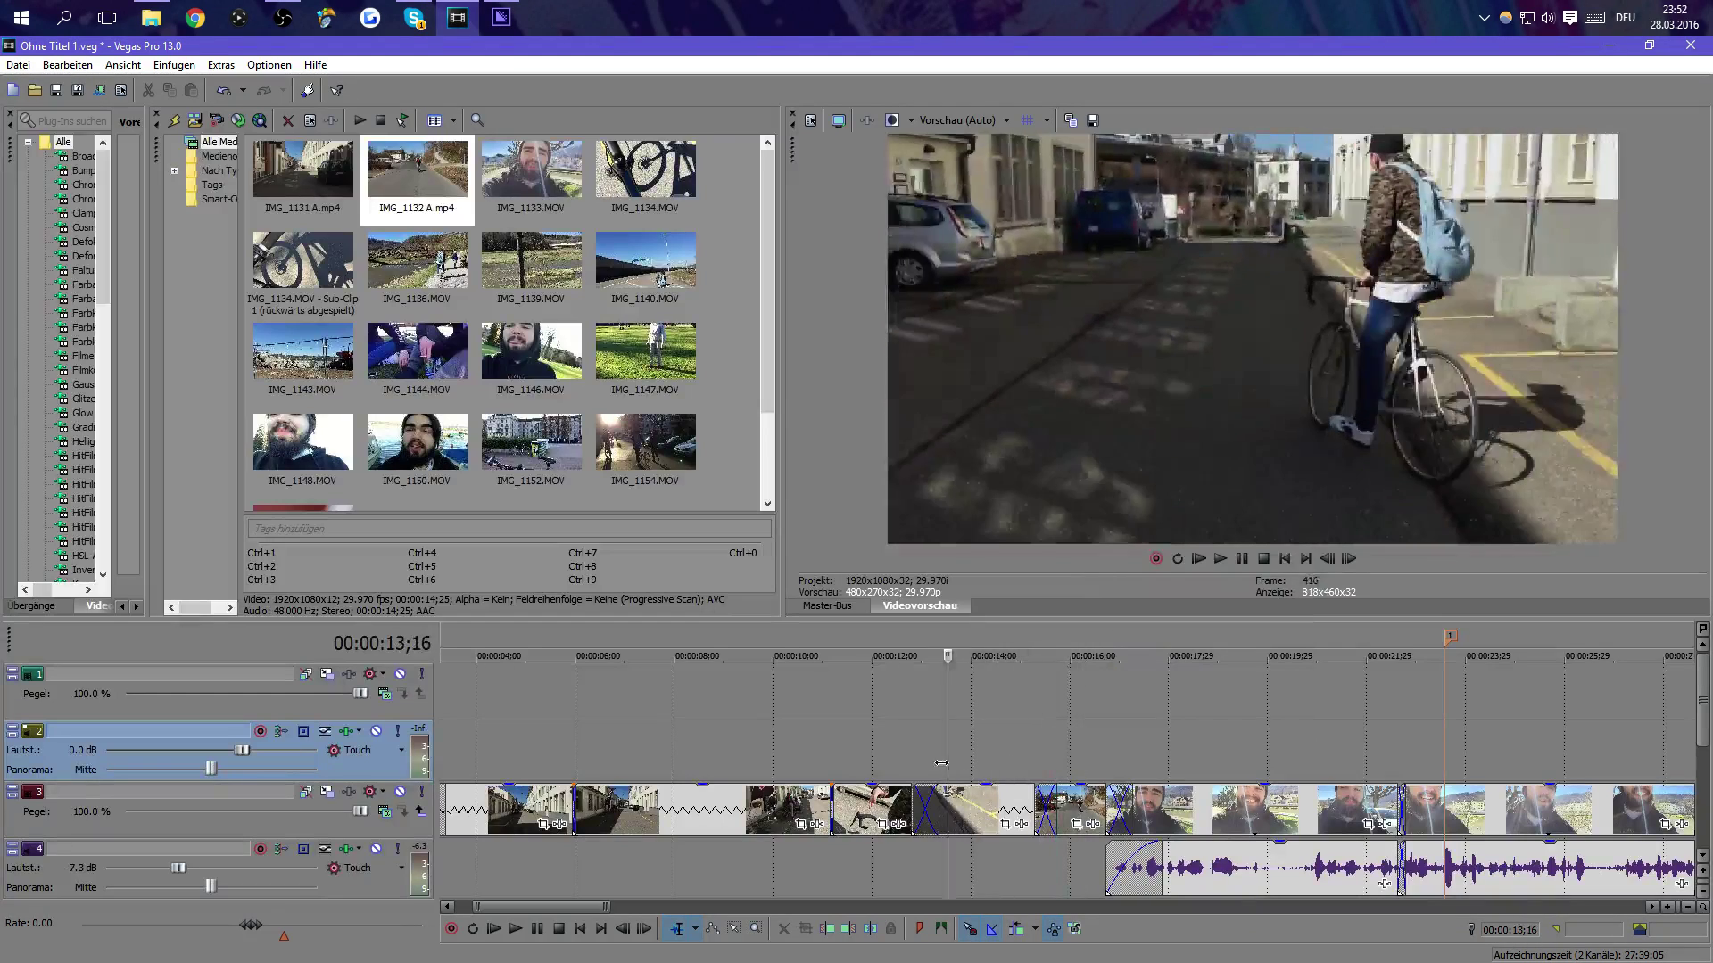
{"action": "left_click_drag", "start_coordinate": [941, 763], "coordinate": [1199, 718]}
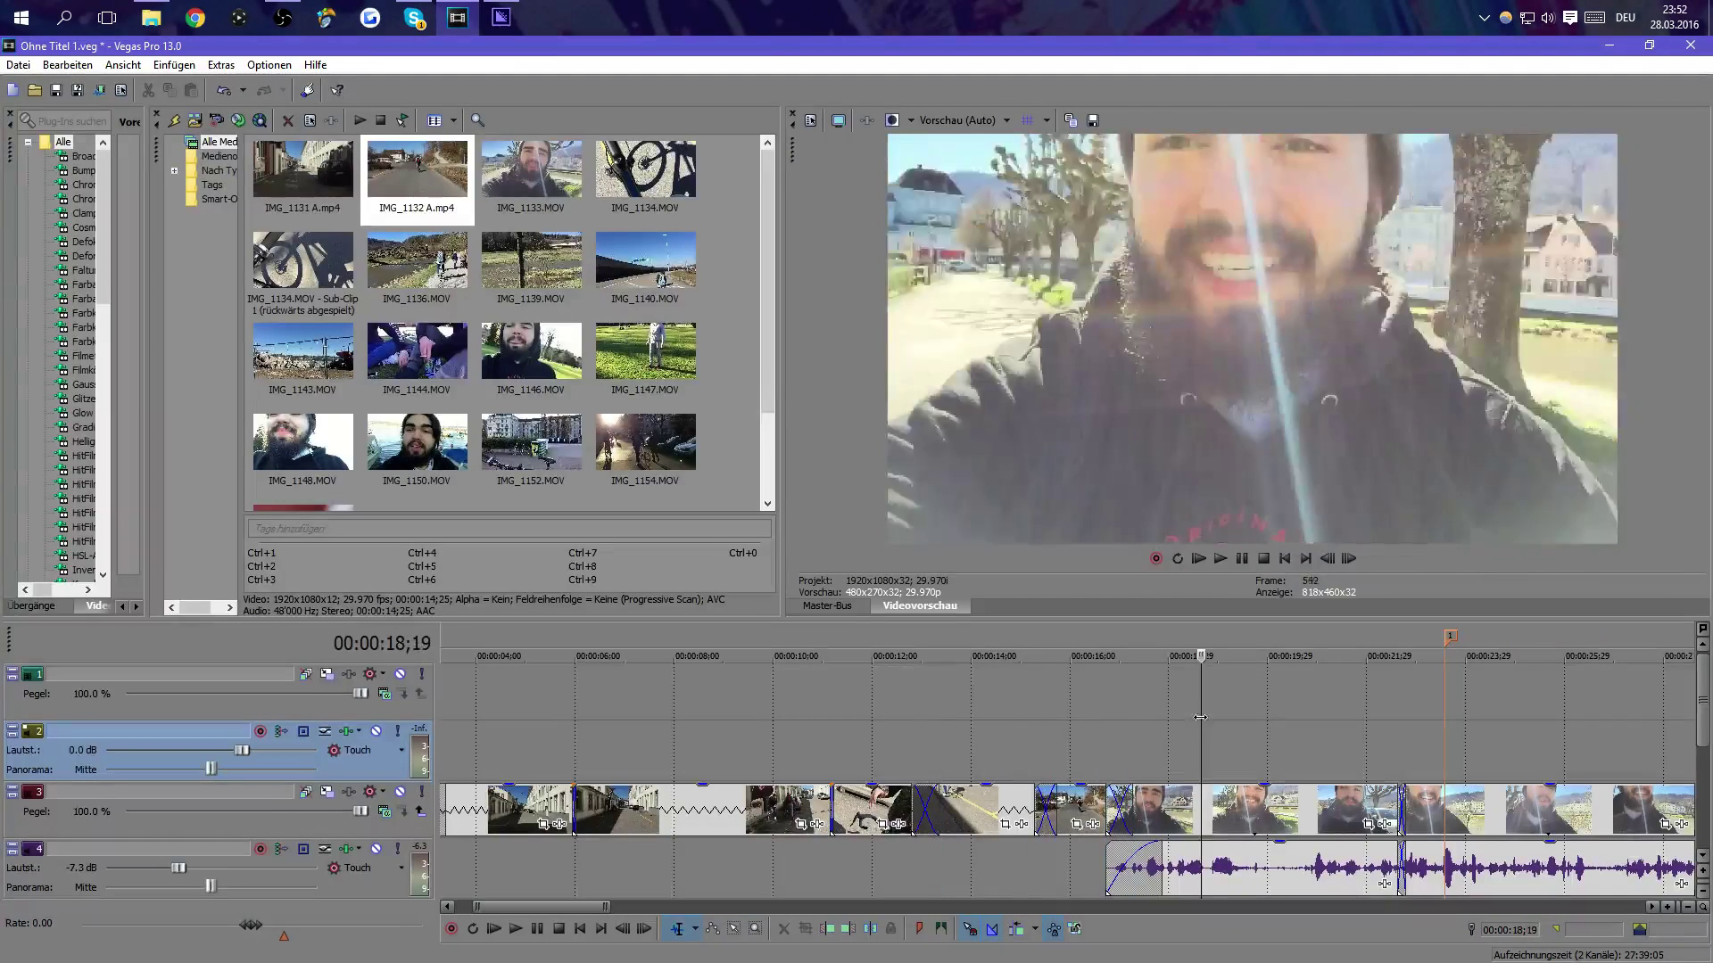
{"action": "scroll", "coordinate": [1281, 755], "scroll_direction": "down", "scroll_amount": 5}
{"action": "left_click", "coordinate": [970, 755]}
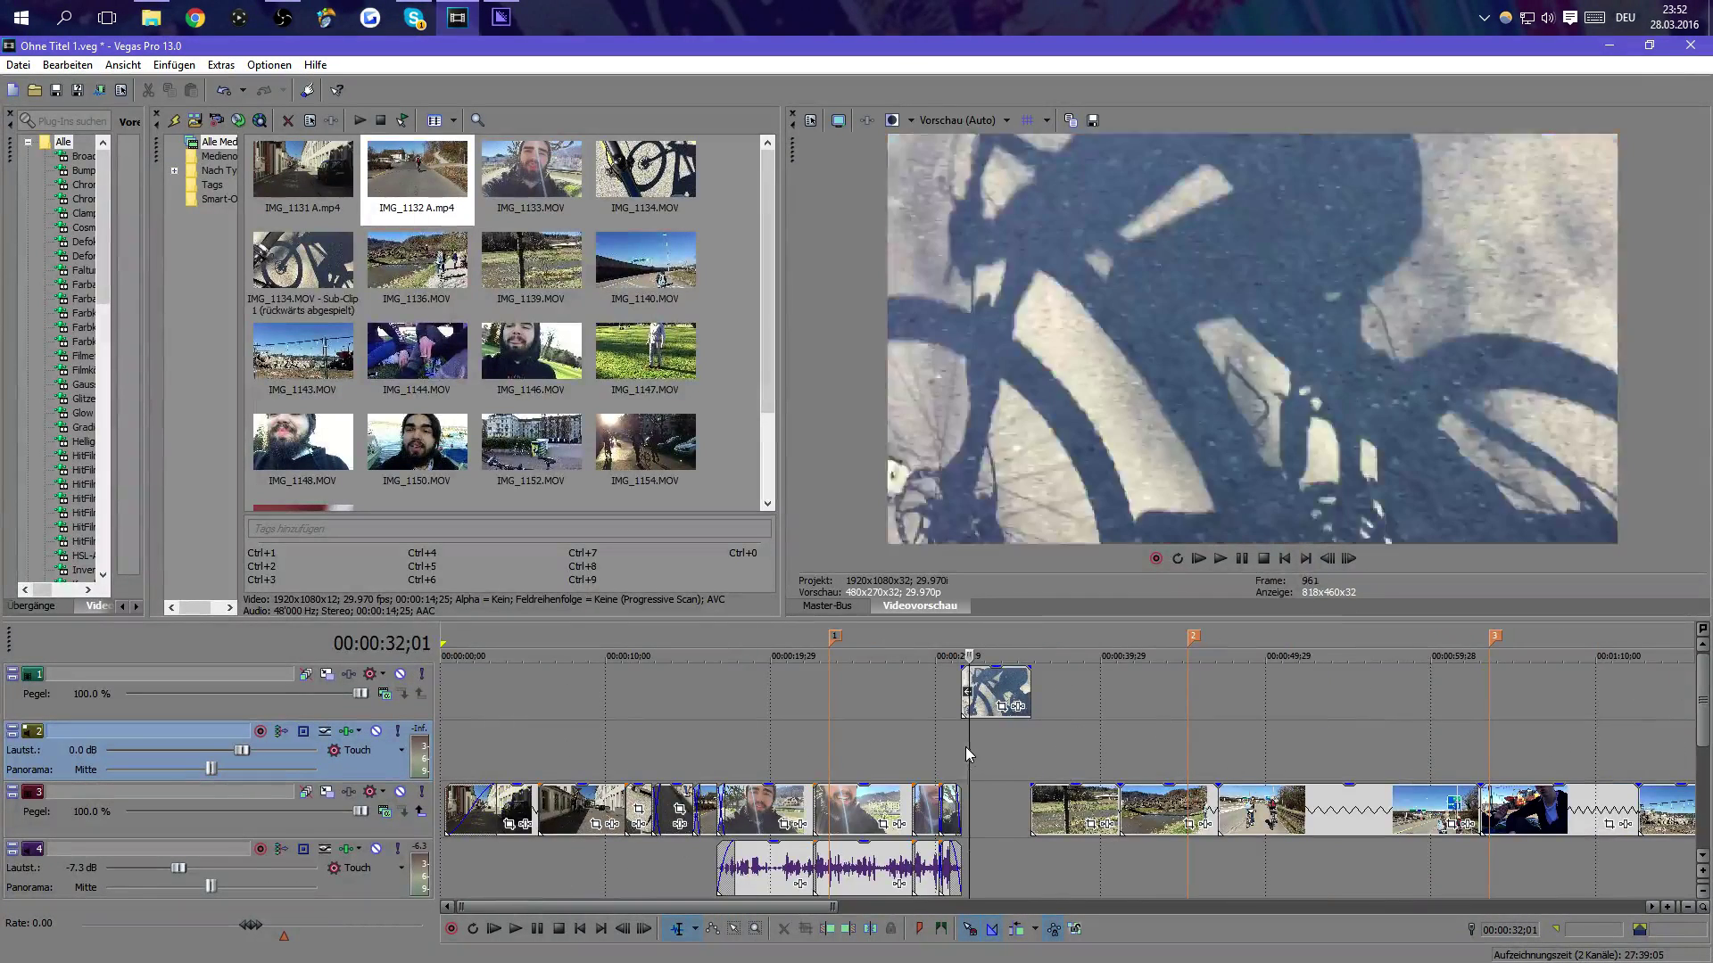
{"action": "left_click_drag", "start_coordinate": [967, 749], "coordinate": [1058, 764]}
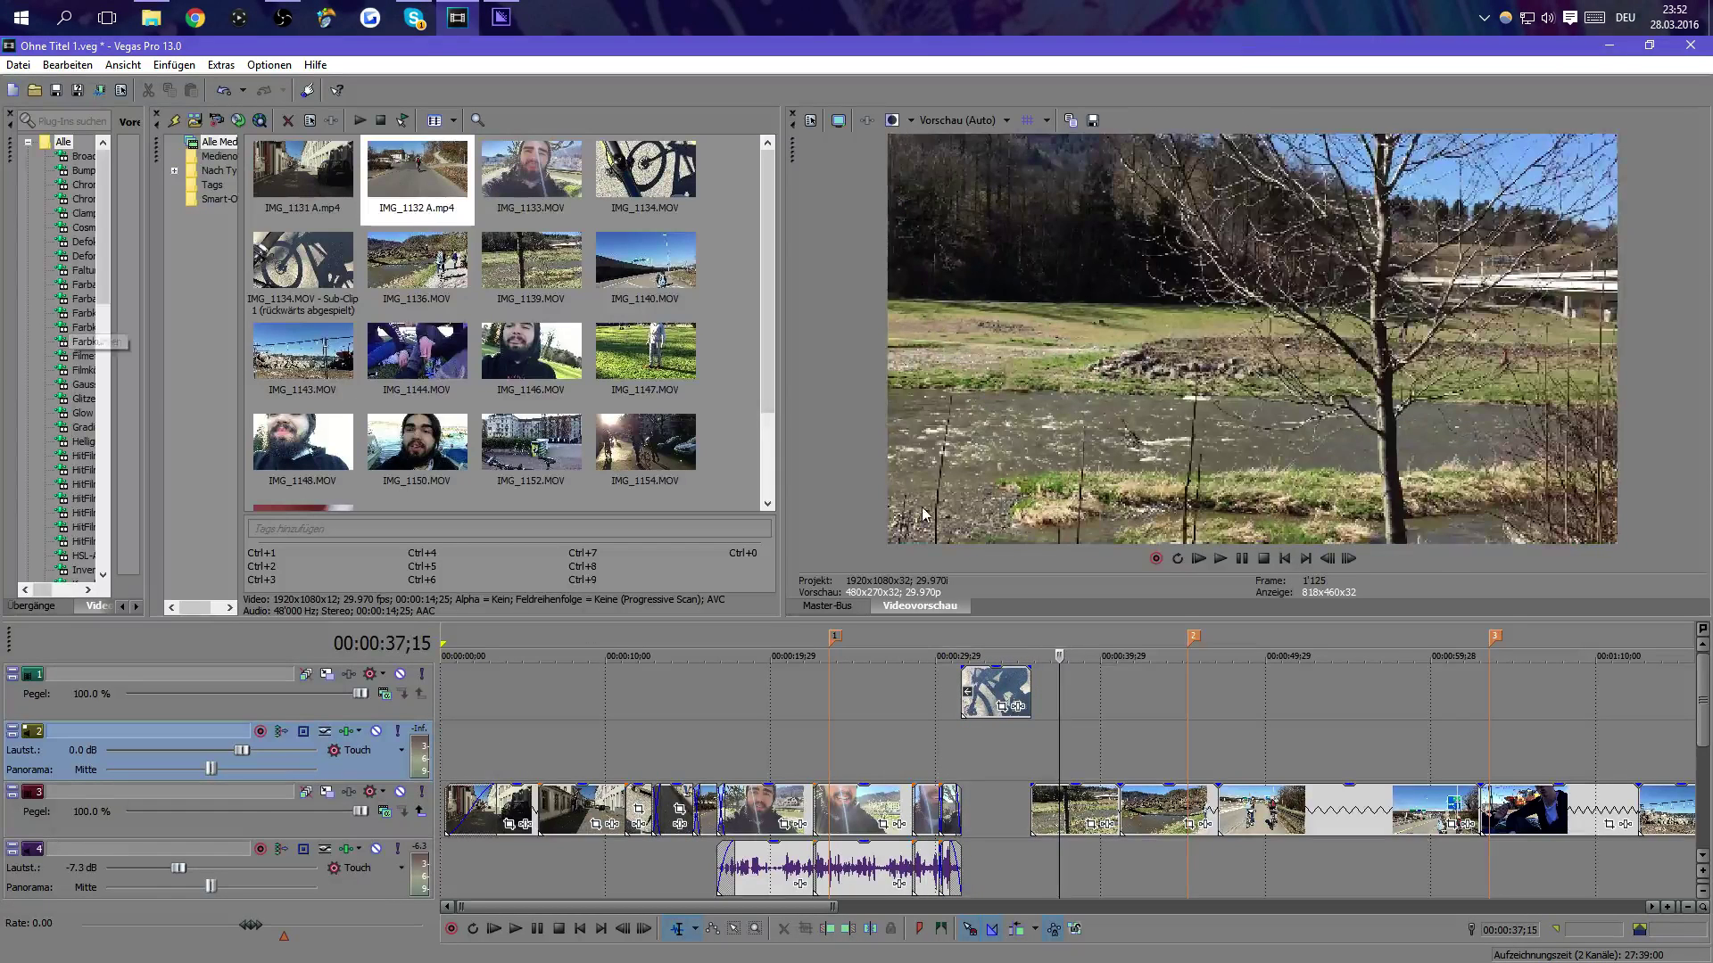
{"action": "left_click_drag", "start_coordinate": [1053, 731], "coordinate": [285, 739]}
{"action": "left_click_drag", "start_coordinate": [446, 736], "coordinate": [1024, 763]}
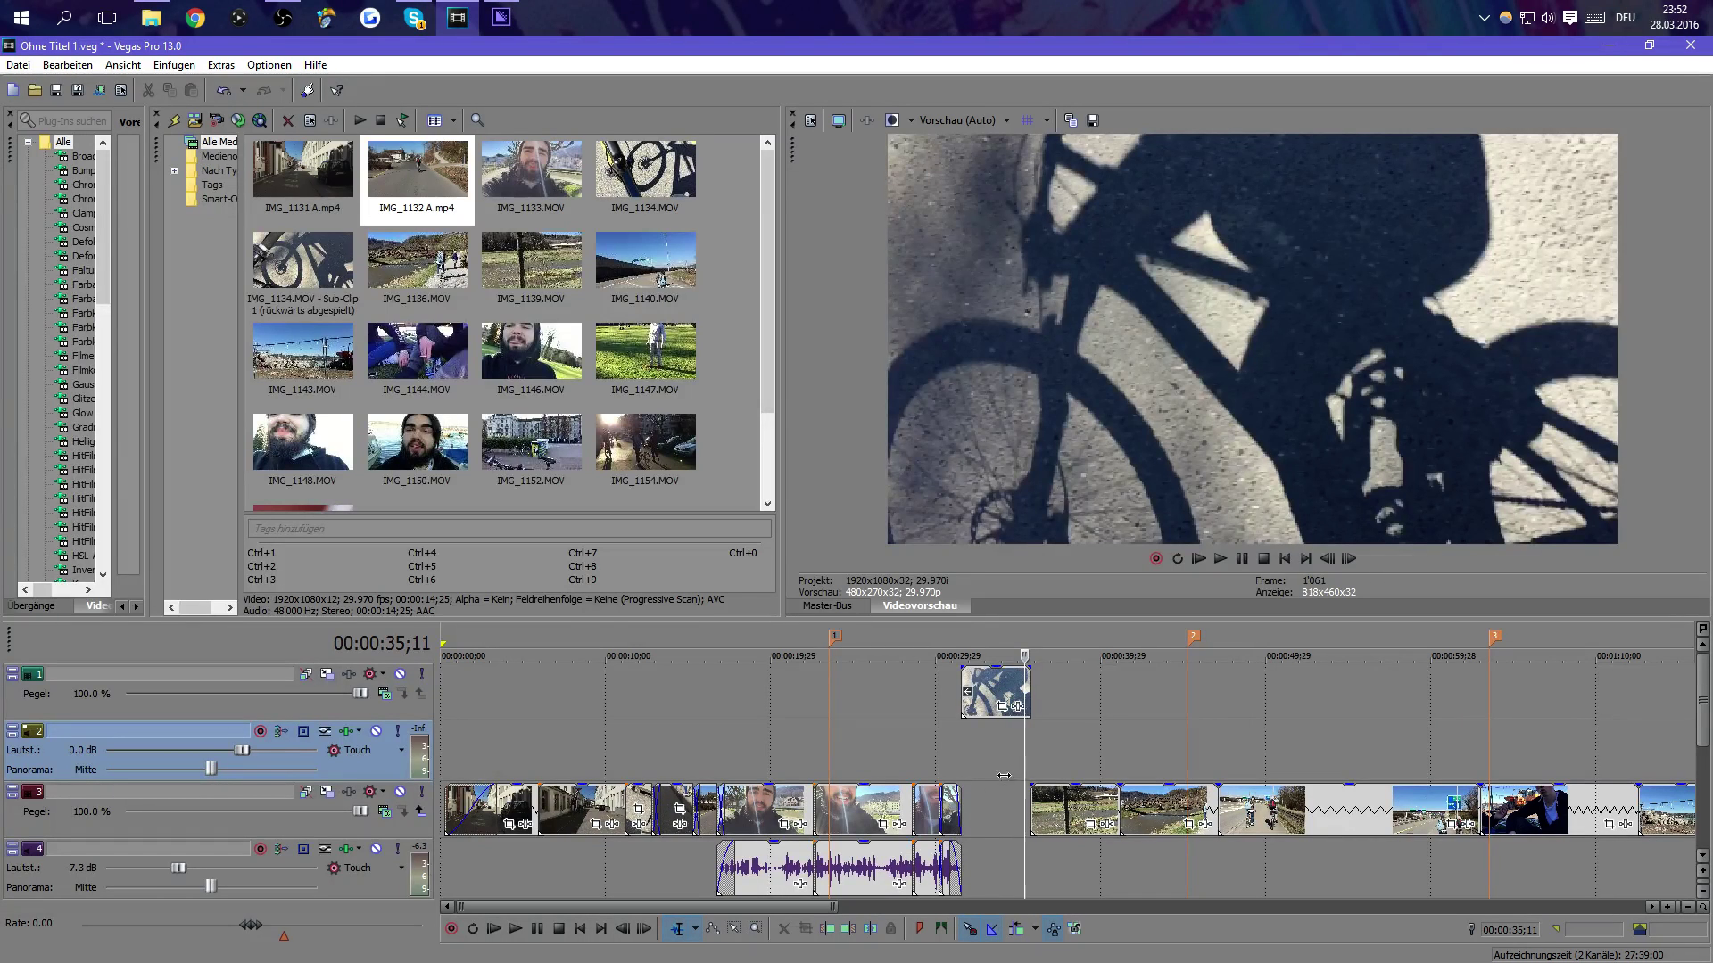
{"action": "left_click_drag", "start_coordinate": [1025, 764], "coordinate": [1099, 739]}
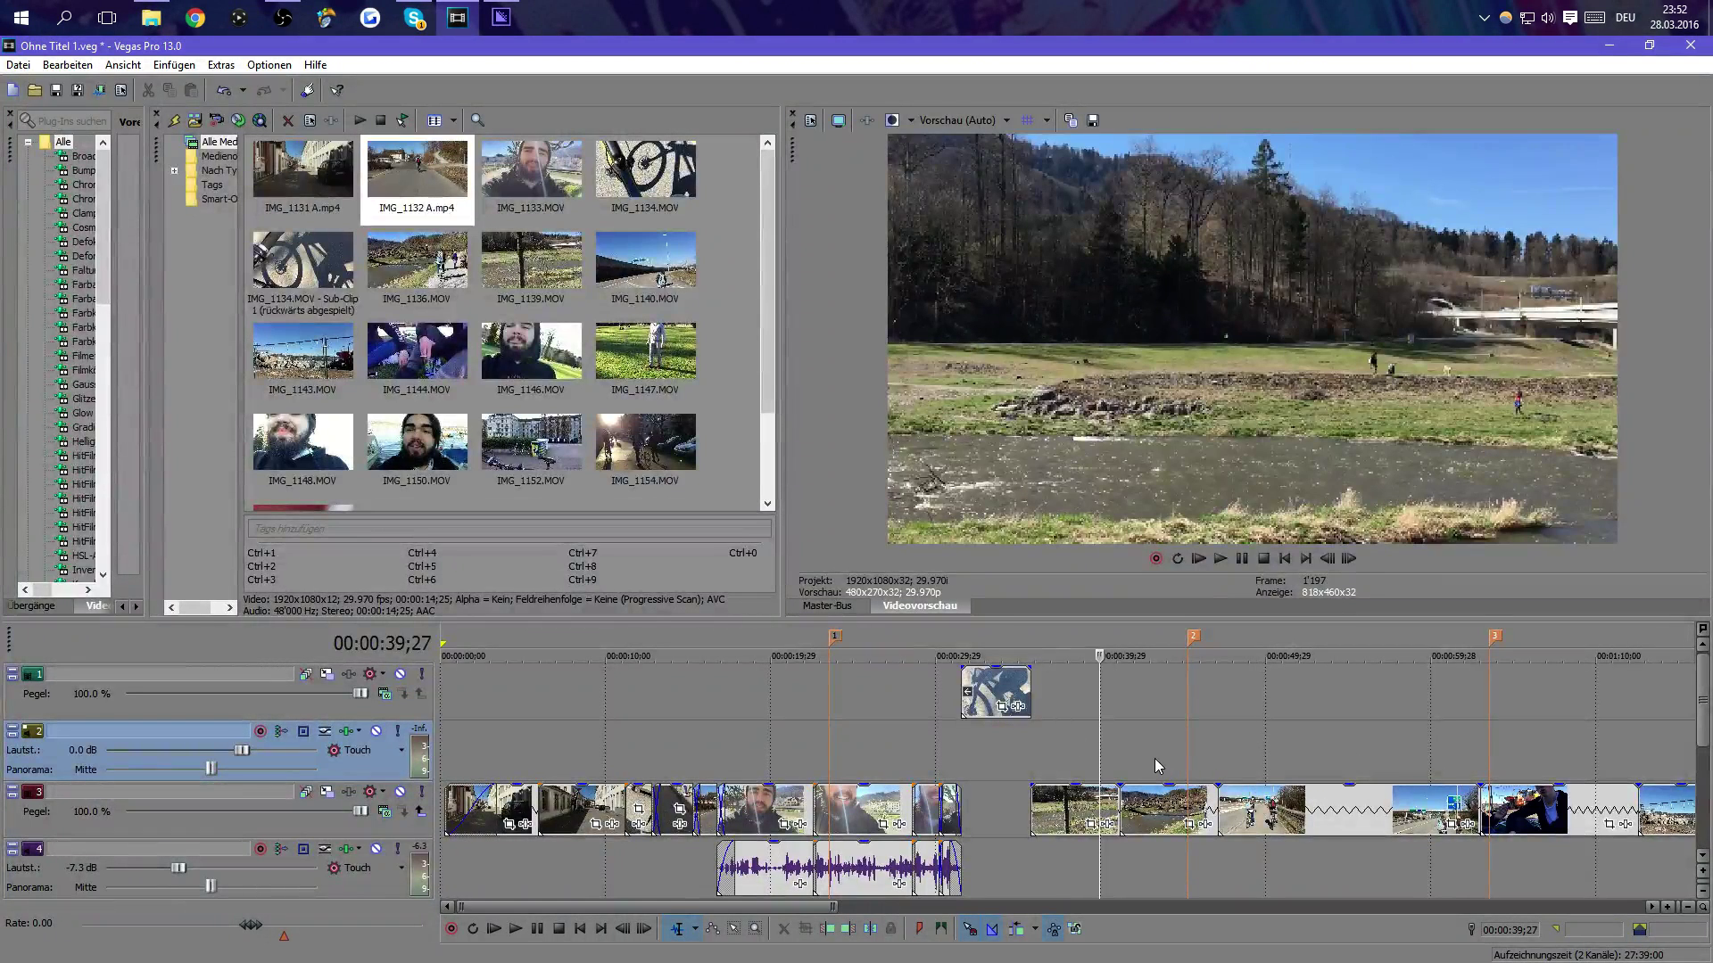
{"action": "left_click", "coordinate": [1155, 762]}
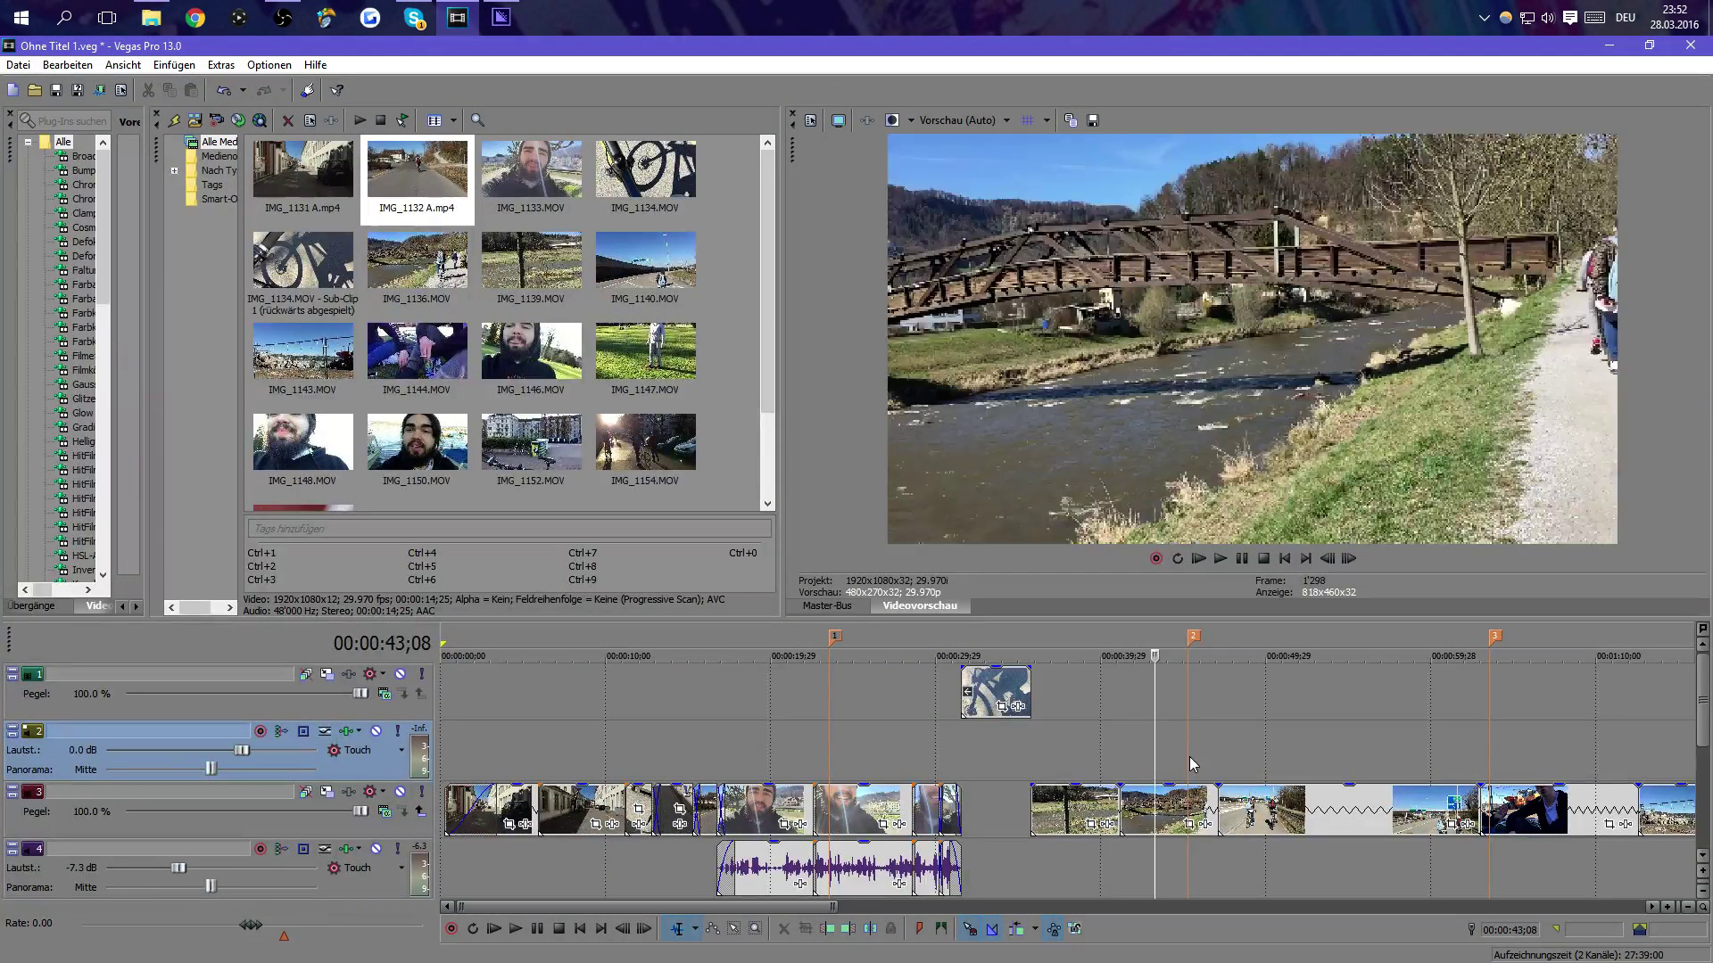
{"action": "left_click", "coordinate": [1197, 748]}
{"action": "left_click", "coordinate": [1269, 757]}
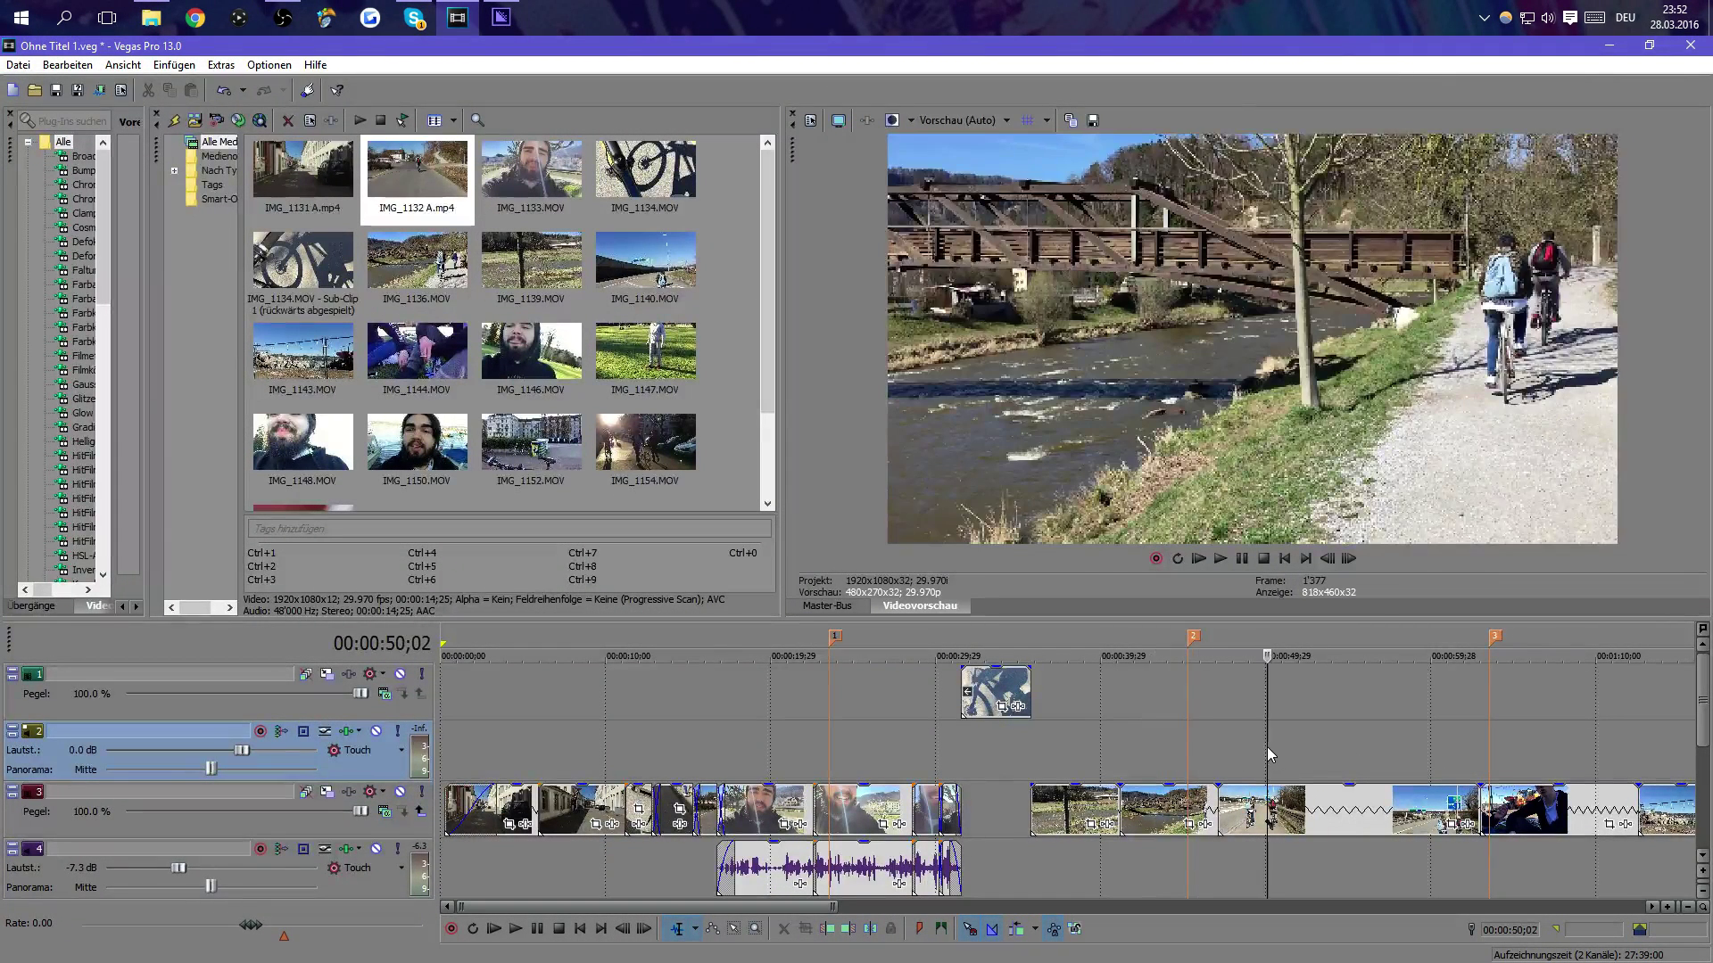
{"action": "scroll", "coordinate": [1265, 808], "scroll_direction": "down", "scroll_amount": 3}
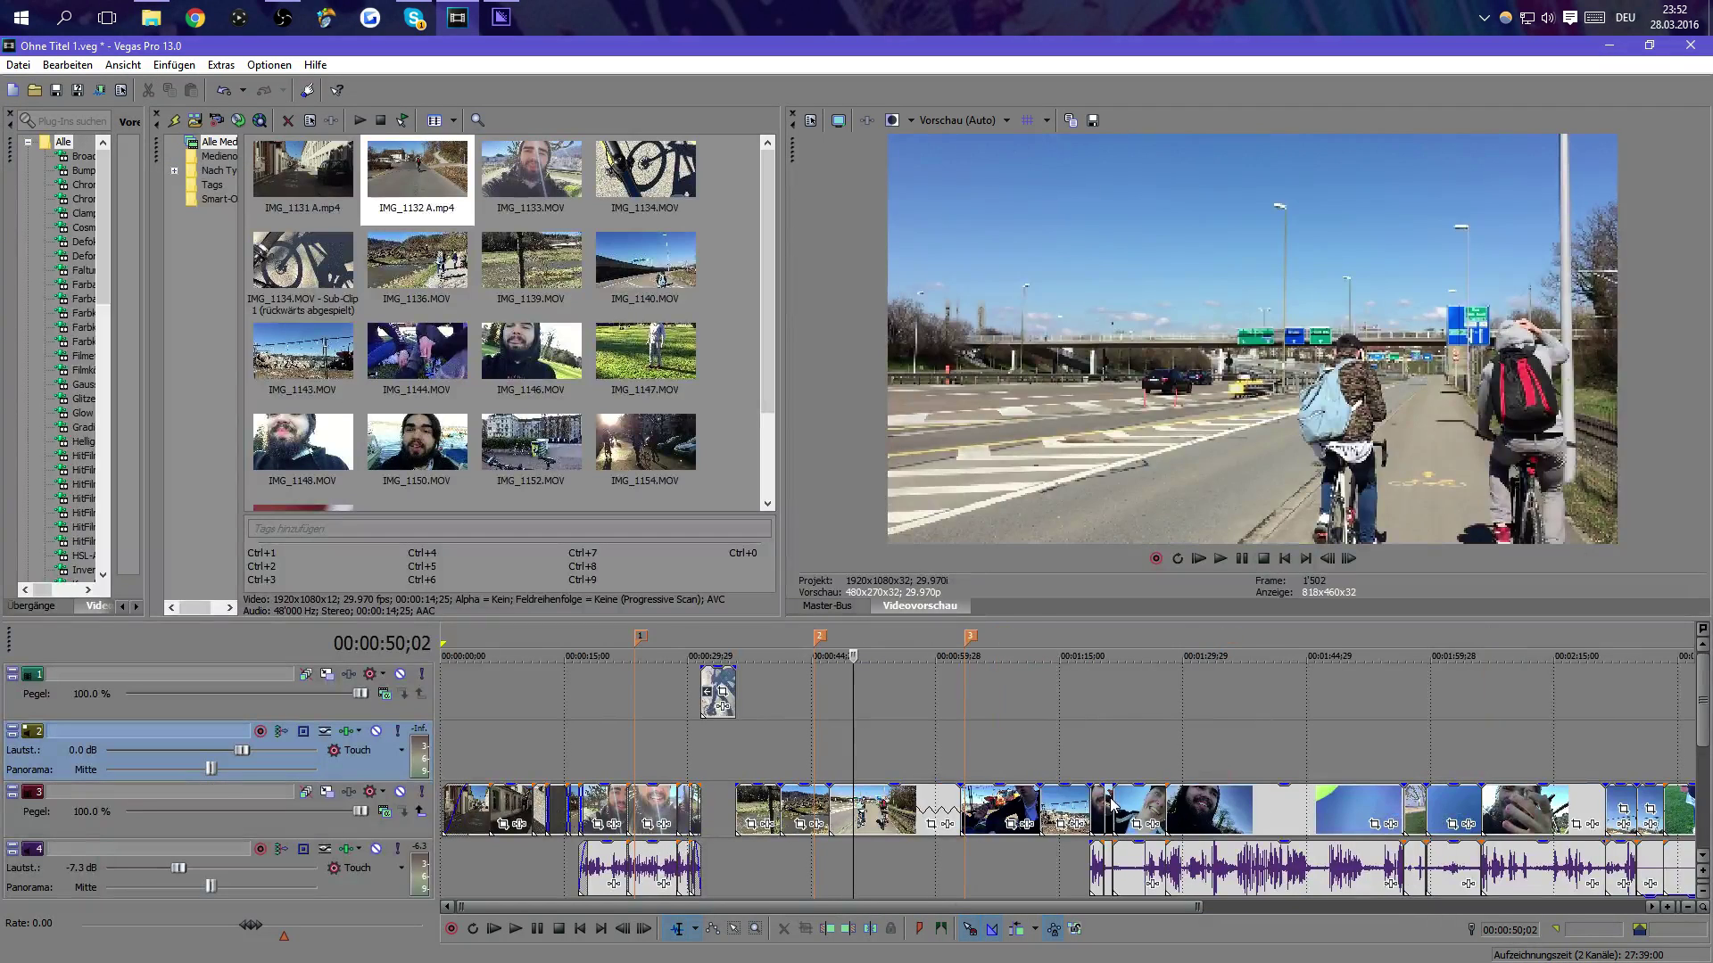
{"action": "left_click", "coordinate": [1019, 731]}
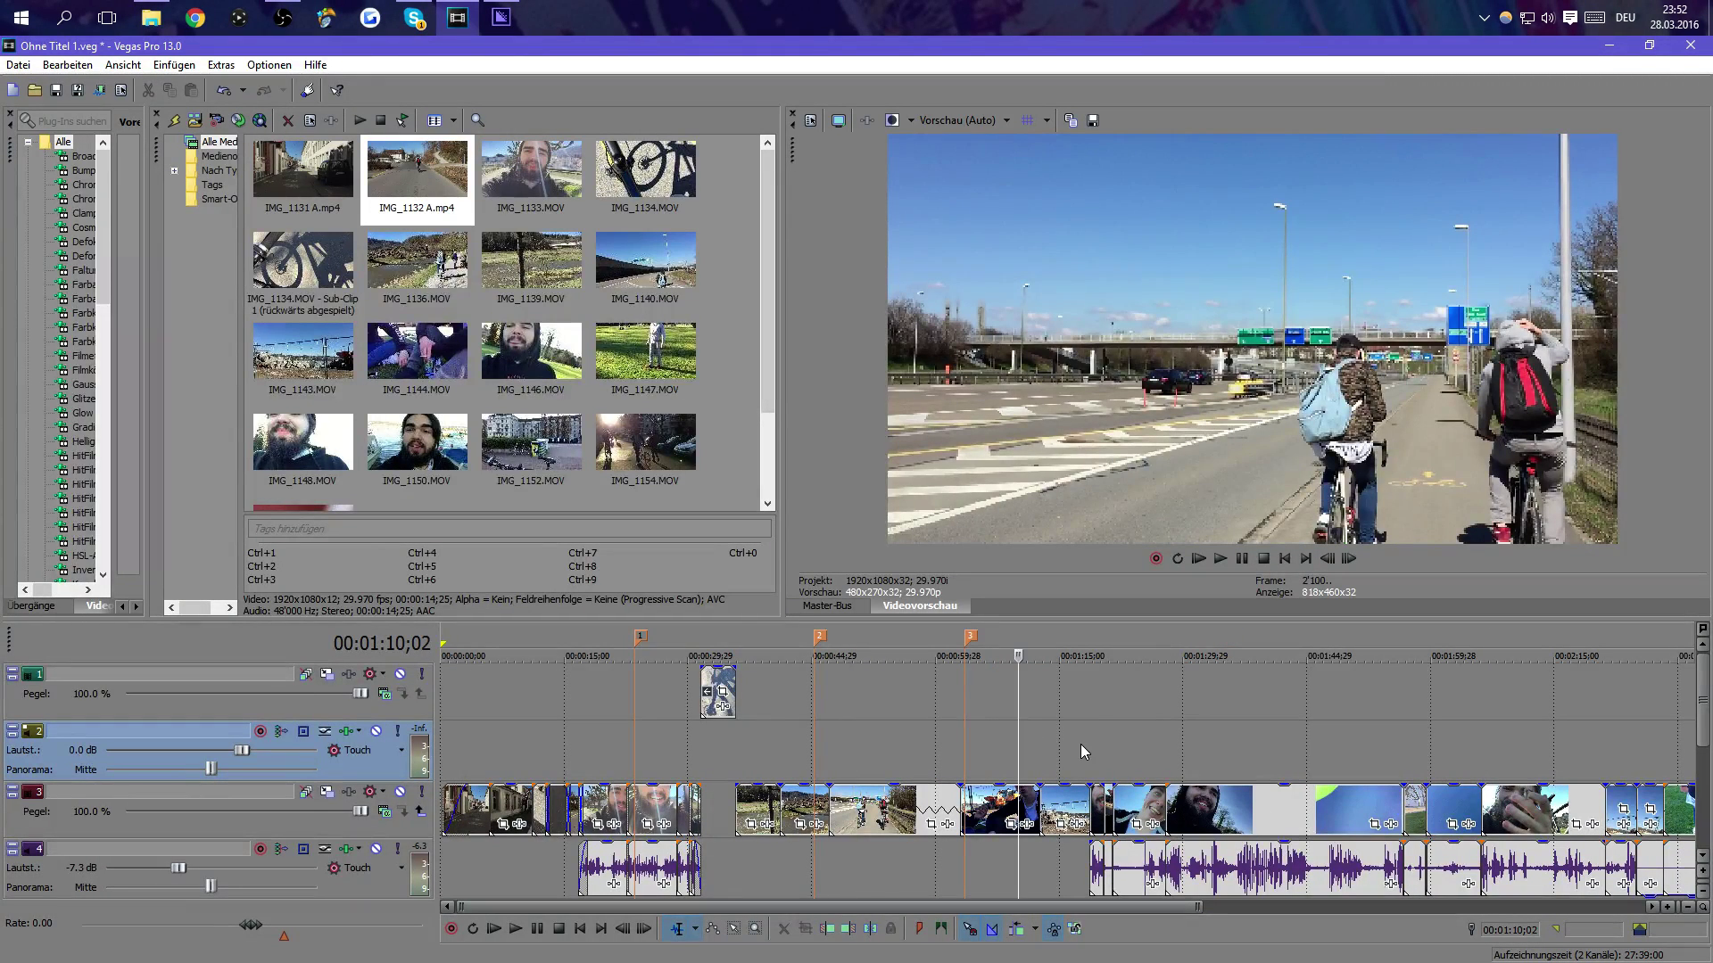
{"action": "left_click", "coordinate": [1079, 743]}
{"action": "left_click", "coordinate": [1047, 742]}
{"action": "left_click", "coordinate": [945, 743]}
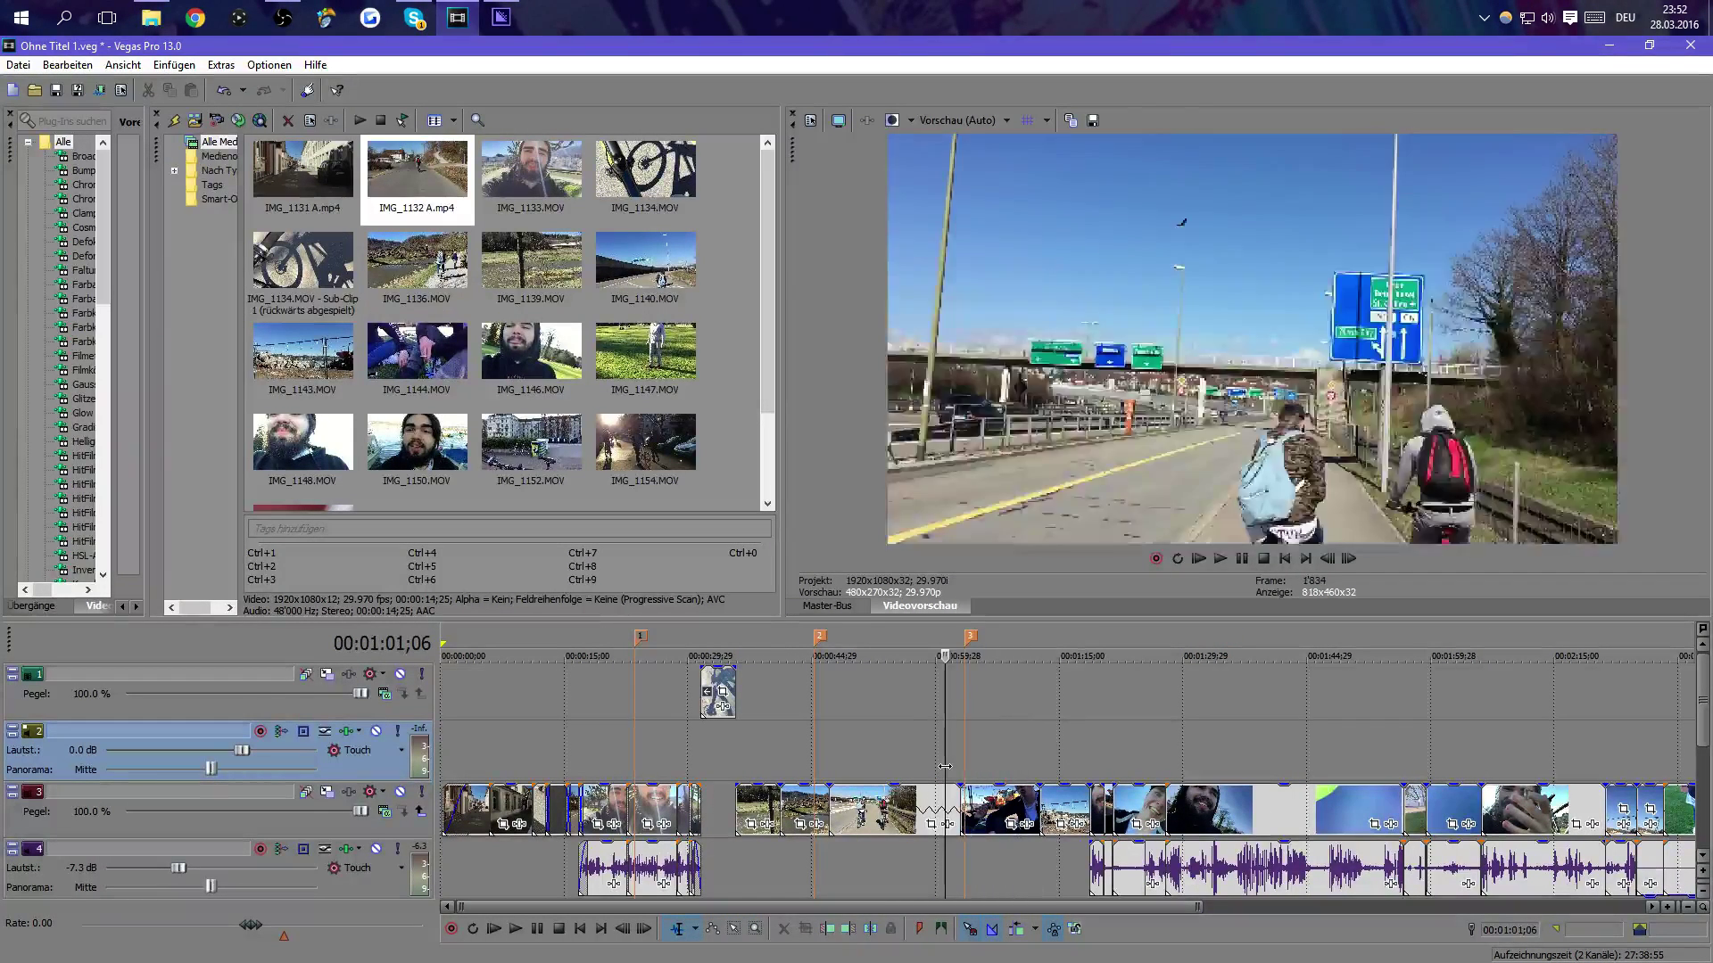
{"action": "left_click", "coordinate": [1074, 744]}
{"action": "left_click", "coordinate": [1037, 745]}
{"action": "left_click", "coordinate": [1013, 745]}
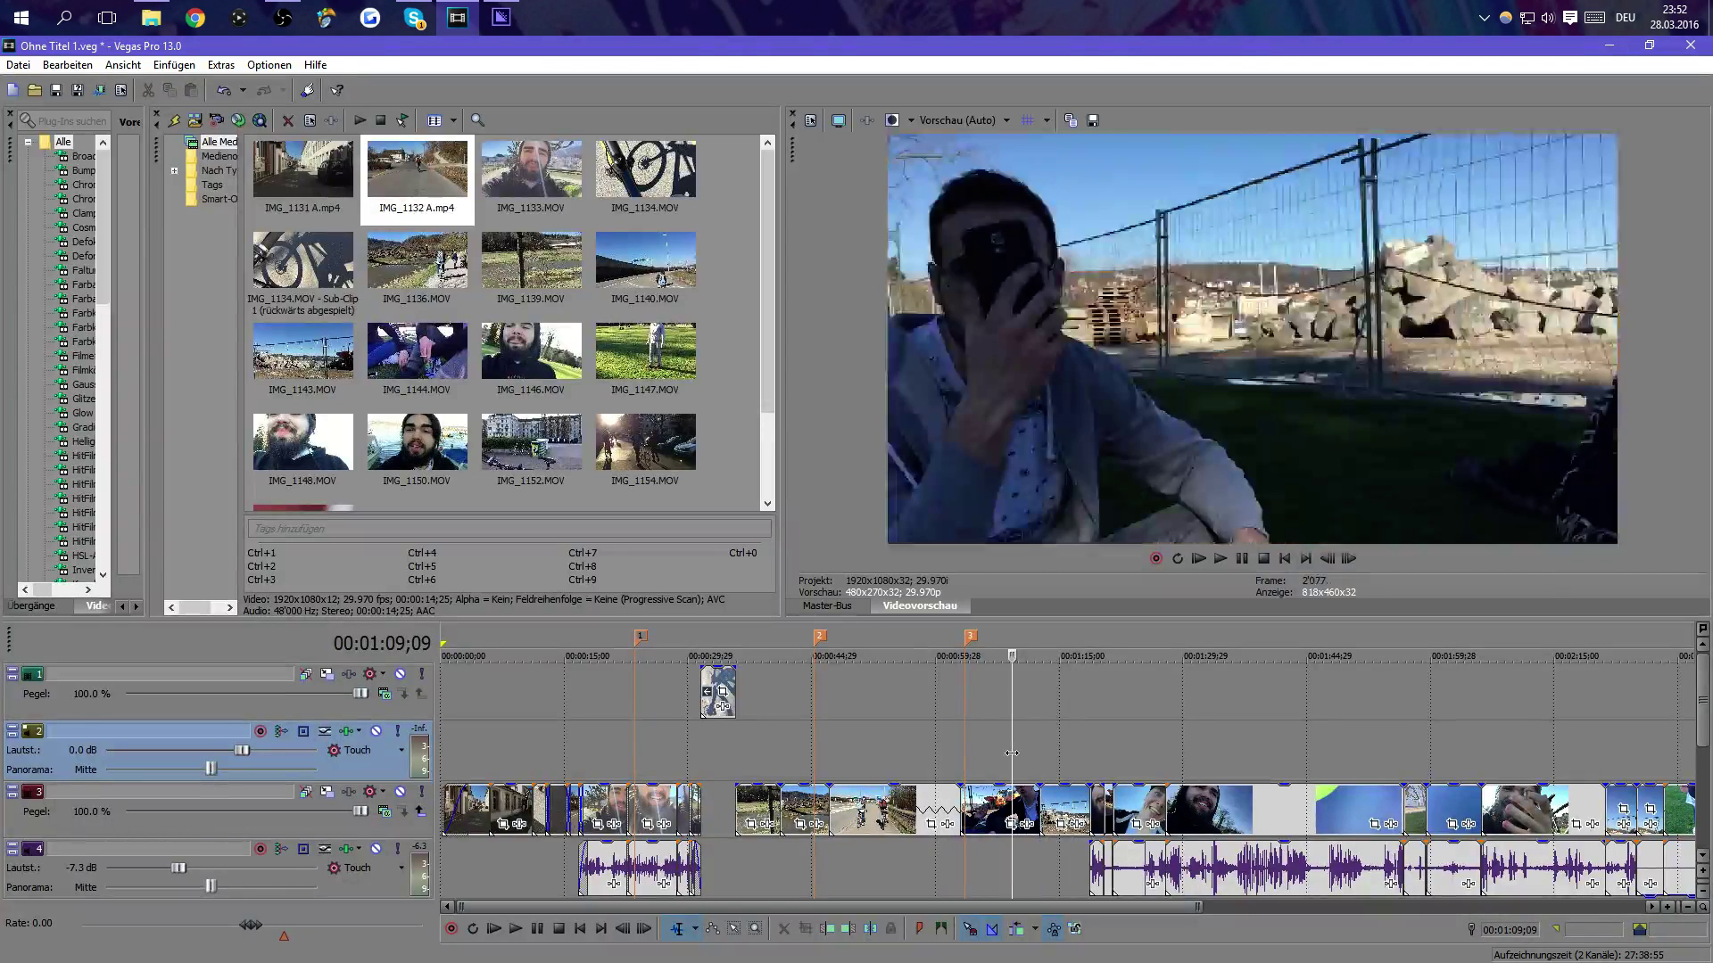